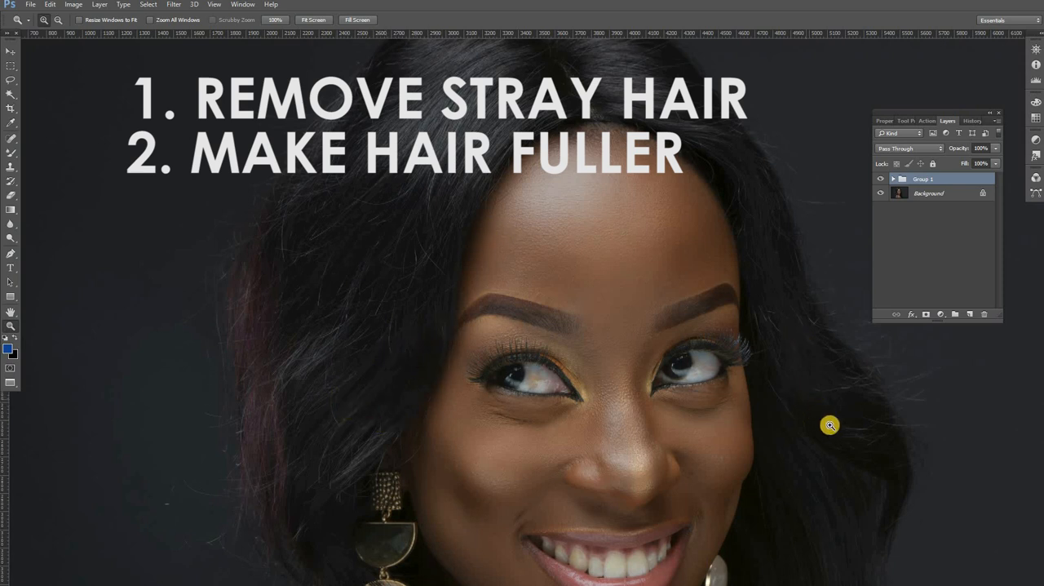
Step: Examine the stray and crossing hairs around the model's head and hairline up close
scroll(838, 423, "down", 5)
scroll(441, 289, "up", 6)
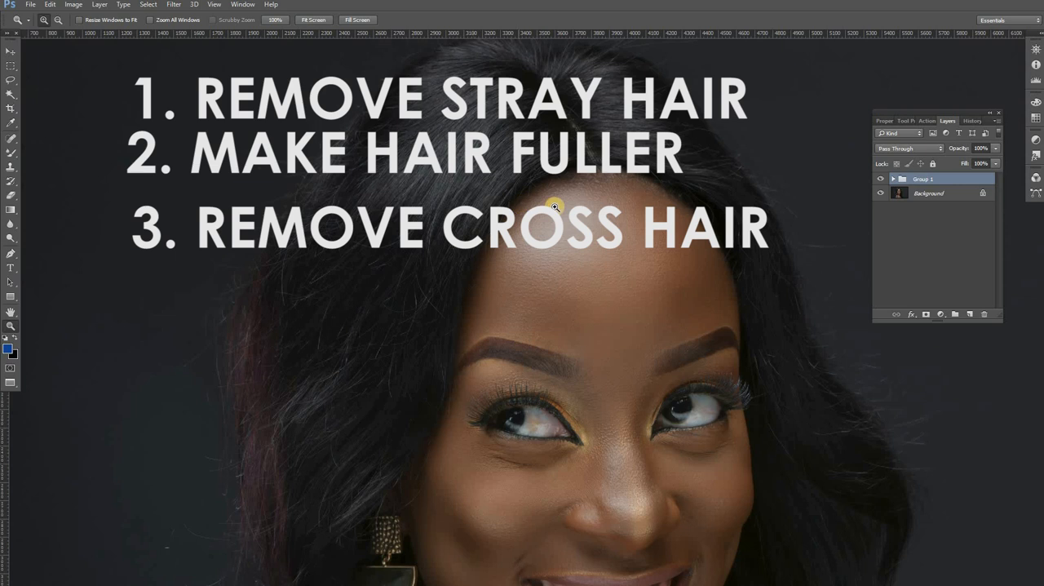
scroll(363, 263, "up", 2)
scroll(363, 263, "up", 1)
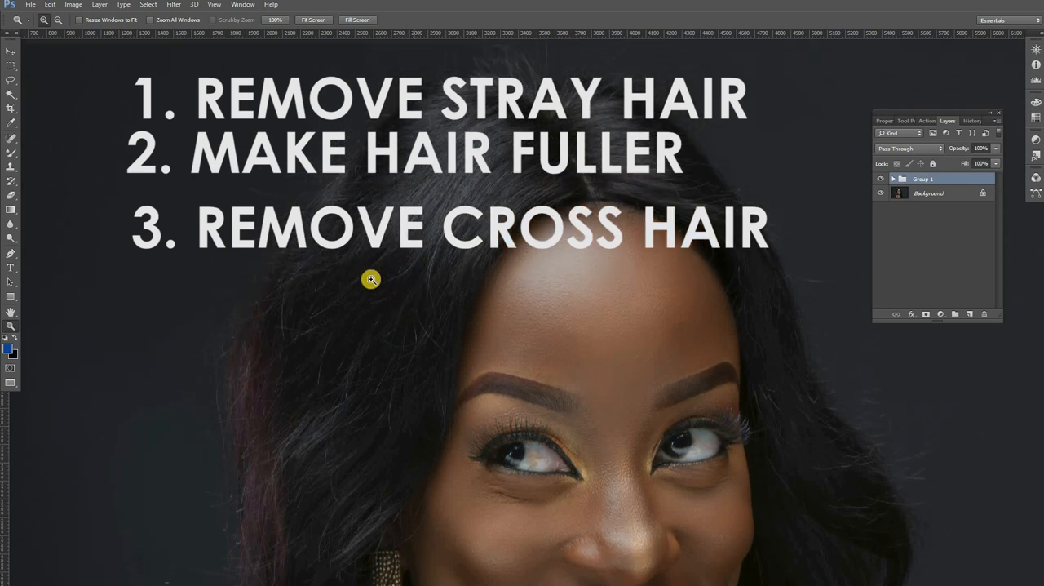
left_click(374, 278)
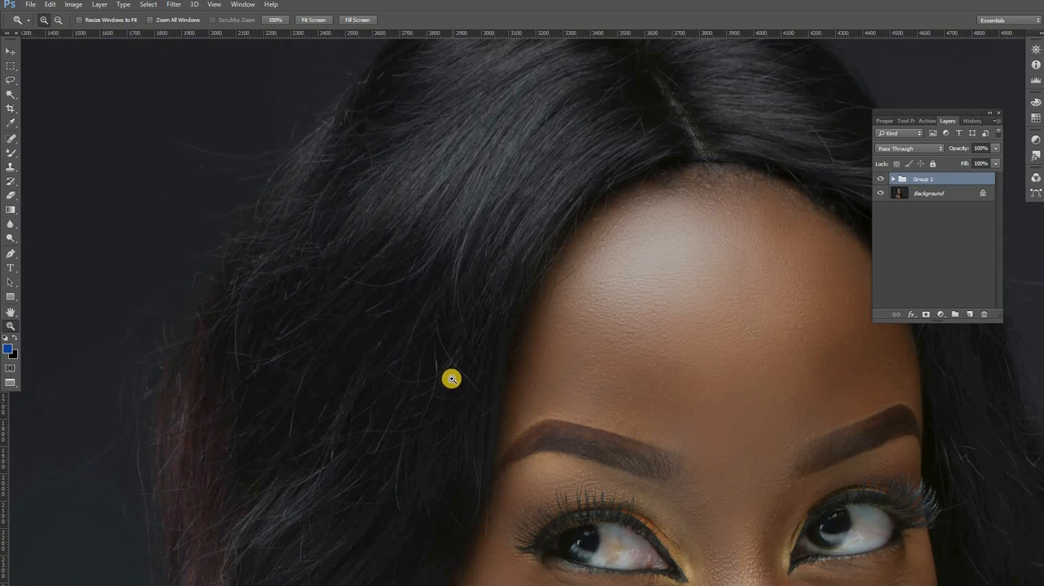
left_click(463, 298, "alt")
left_click(463, 298, "alt")
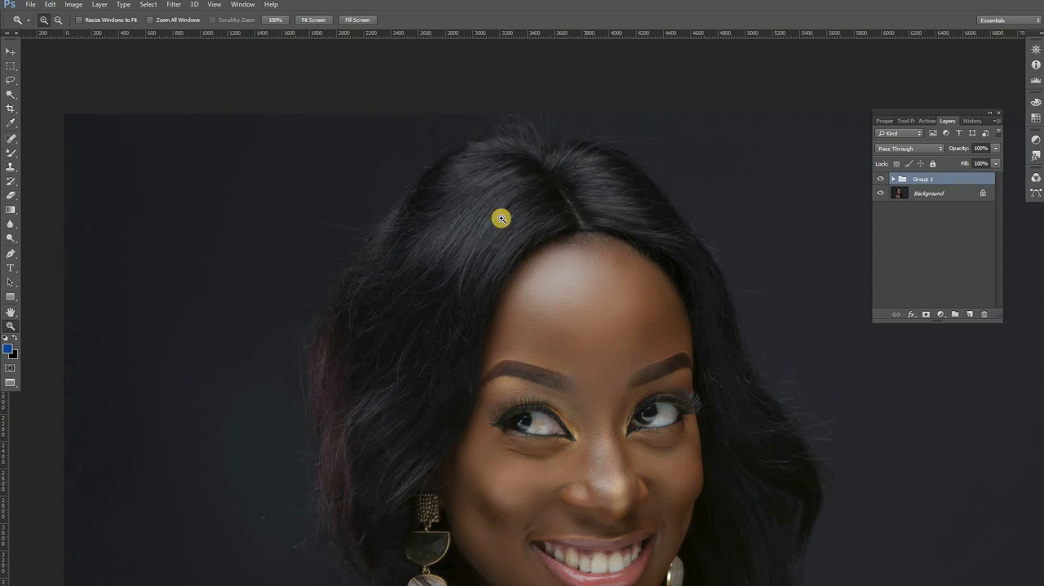
left_click_drag(573, 221, 553, 129)
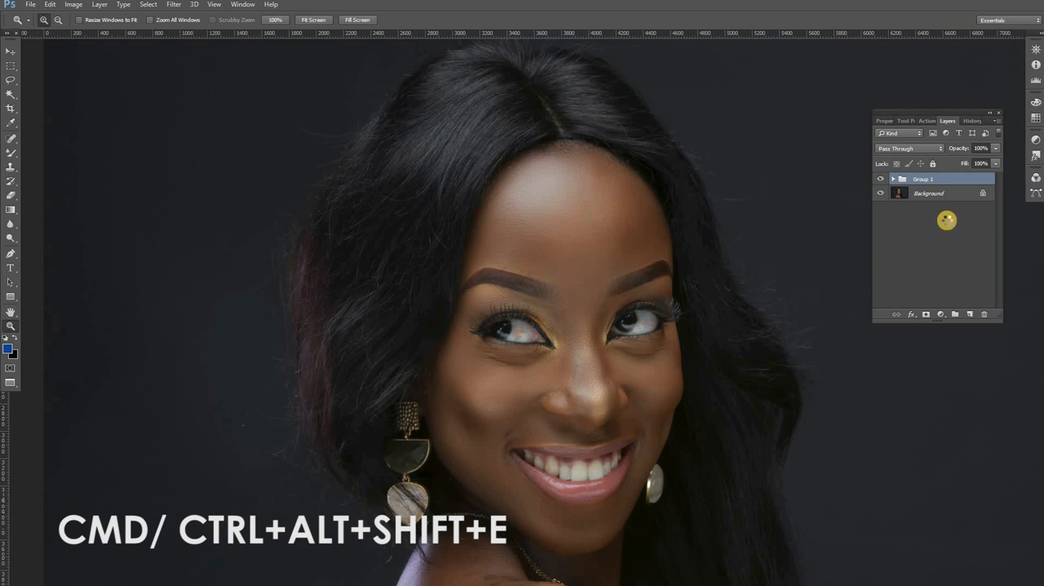
Step: Stamp all visible layers into a new layer named HAIR and add an empty layer above it
key("ctrl+alt+shift+e")
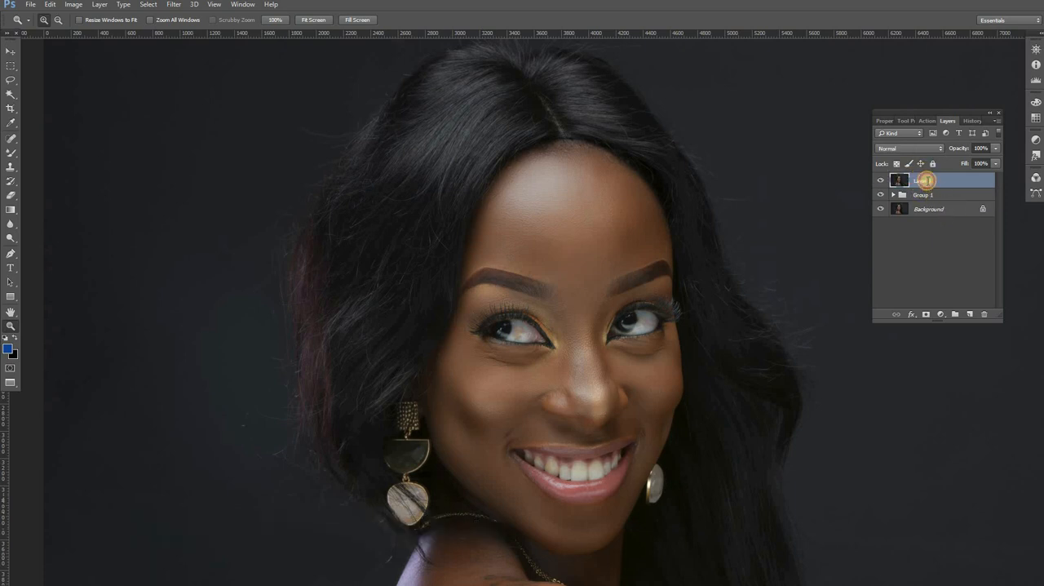
double_click(927, 180)
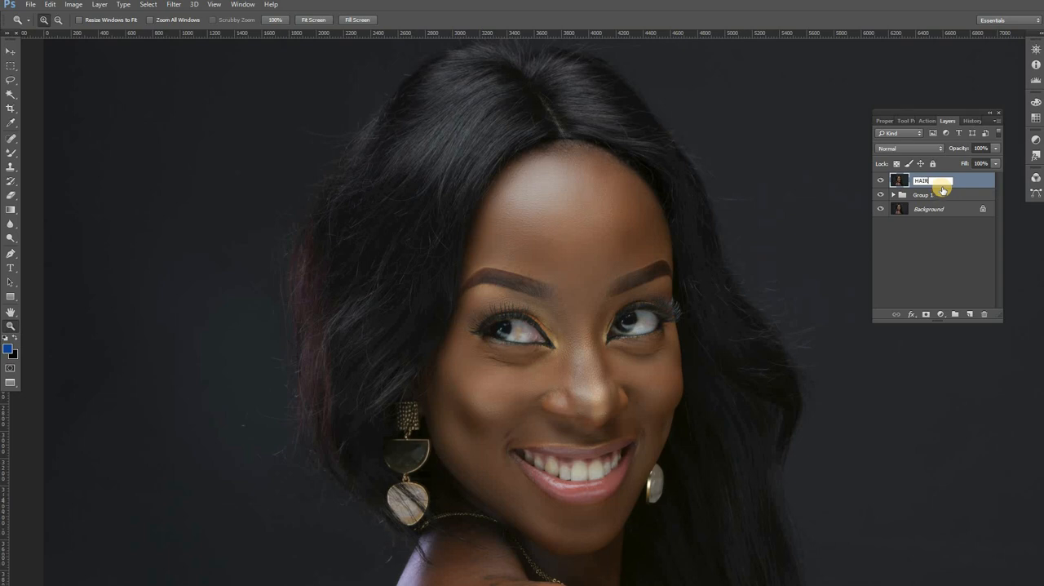
left_click(970, 178)
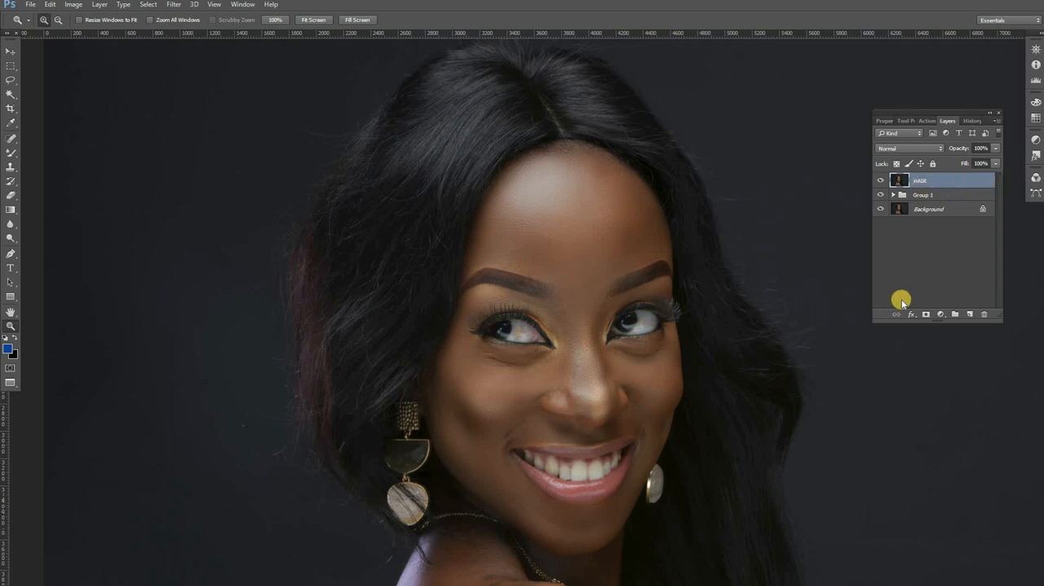
left_click(969, 314)
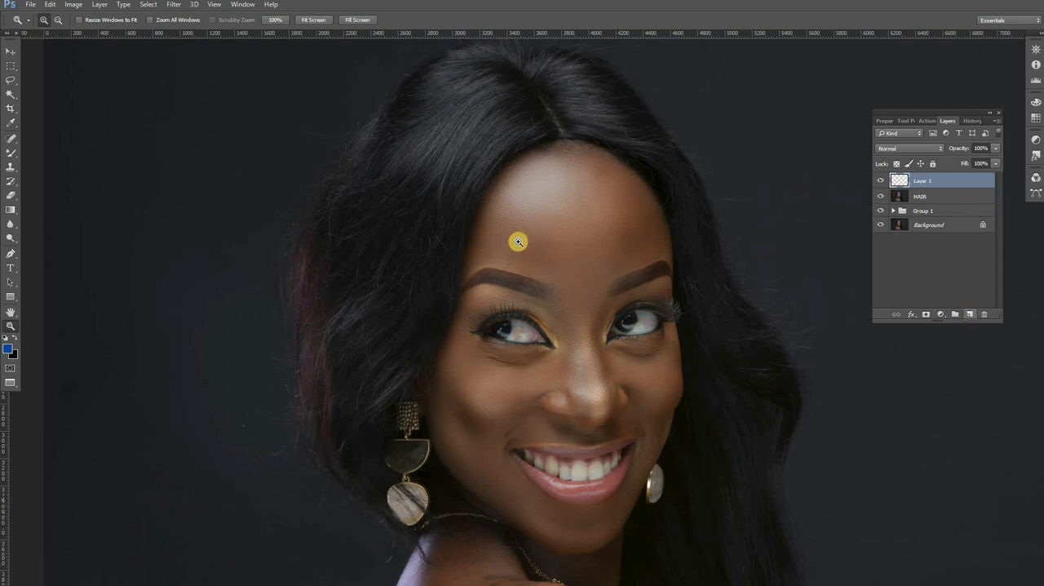
Step: Set up the Clone Stamp tool with Normal mode and Current & Below sampling
left_click_drag(515, 163, 564, 196)
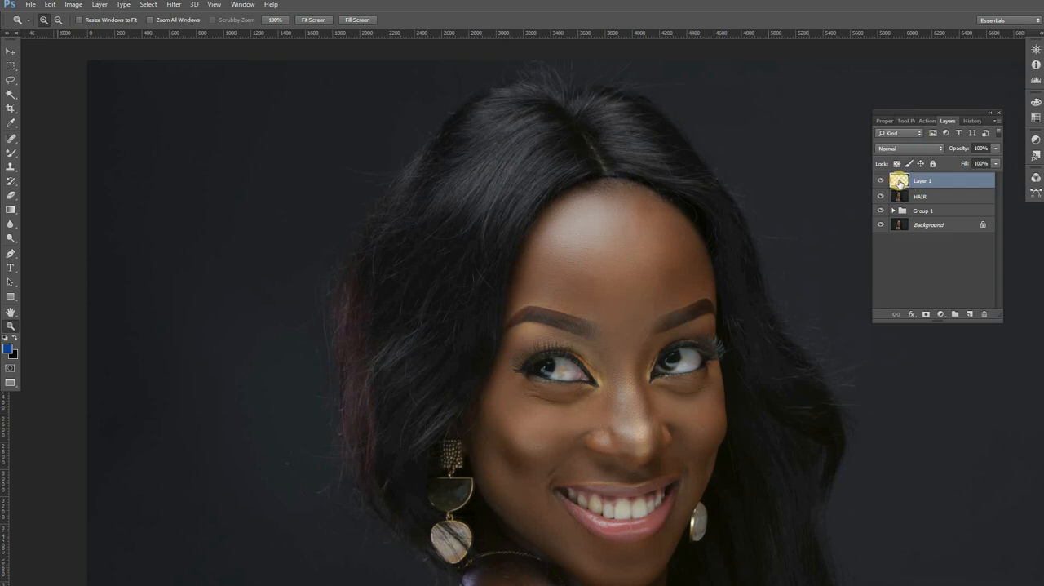
left_click(8, 168)
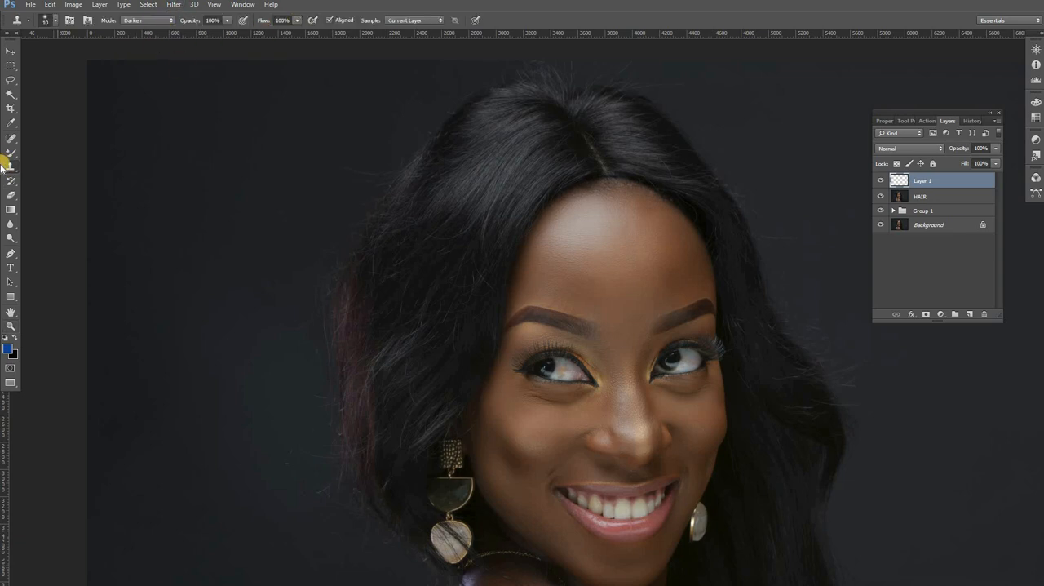
left_click(168, 22)
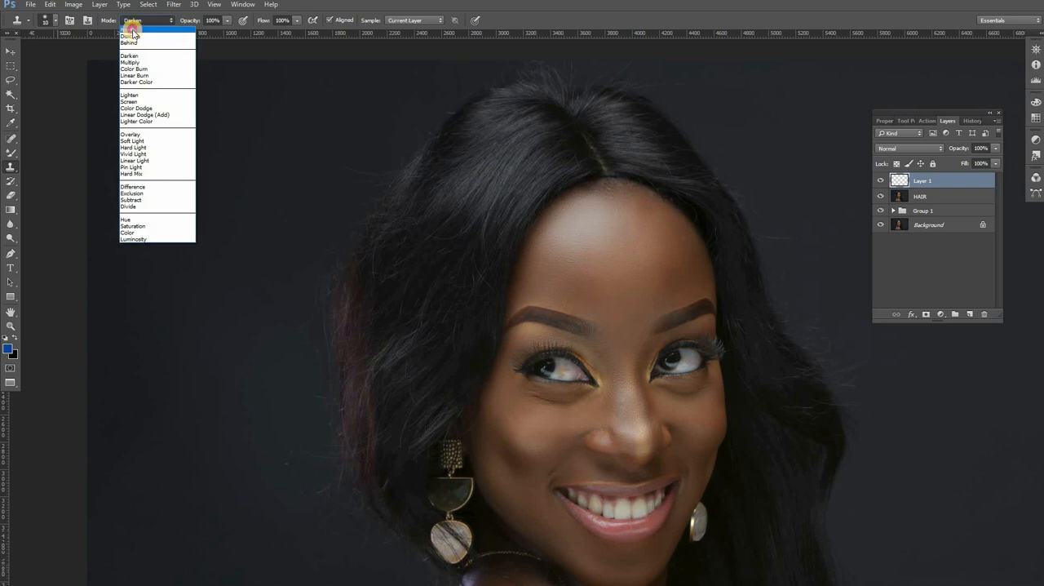
left_click(131, 31)
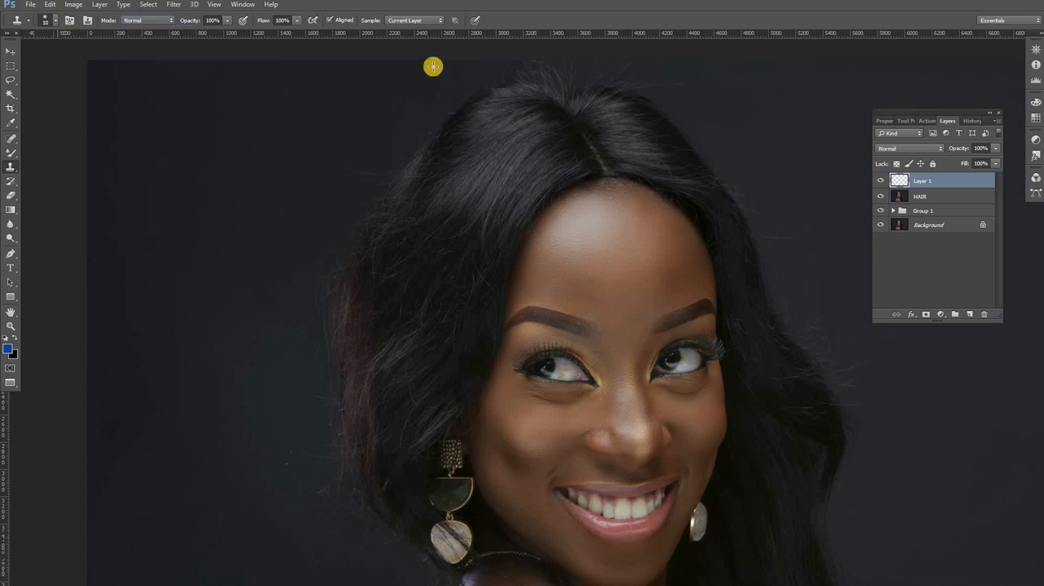
left_click(411, 20)
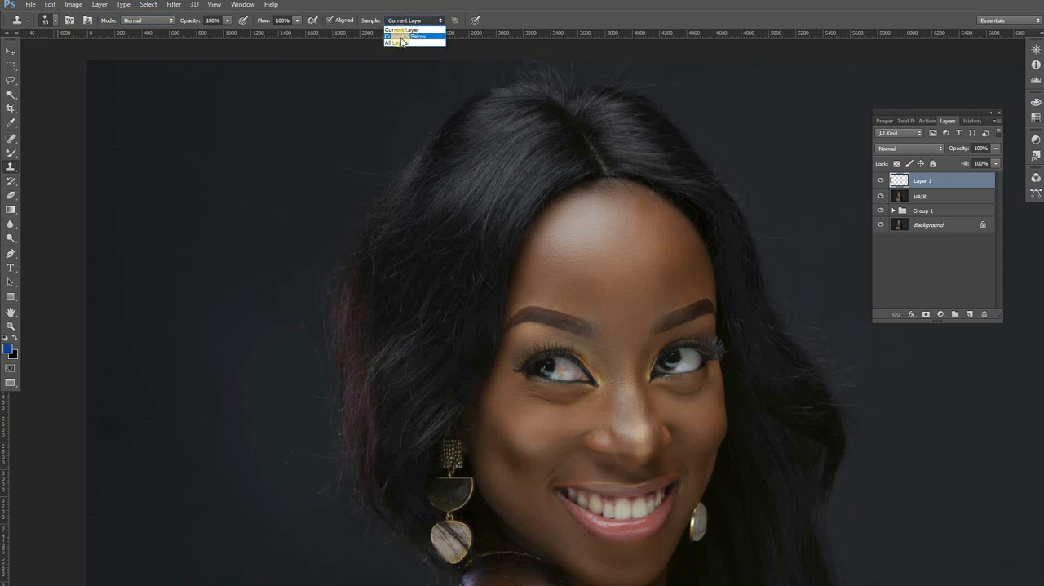
left_click(400, 37)
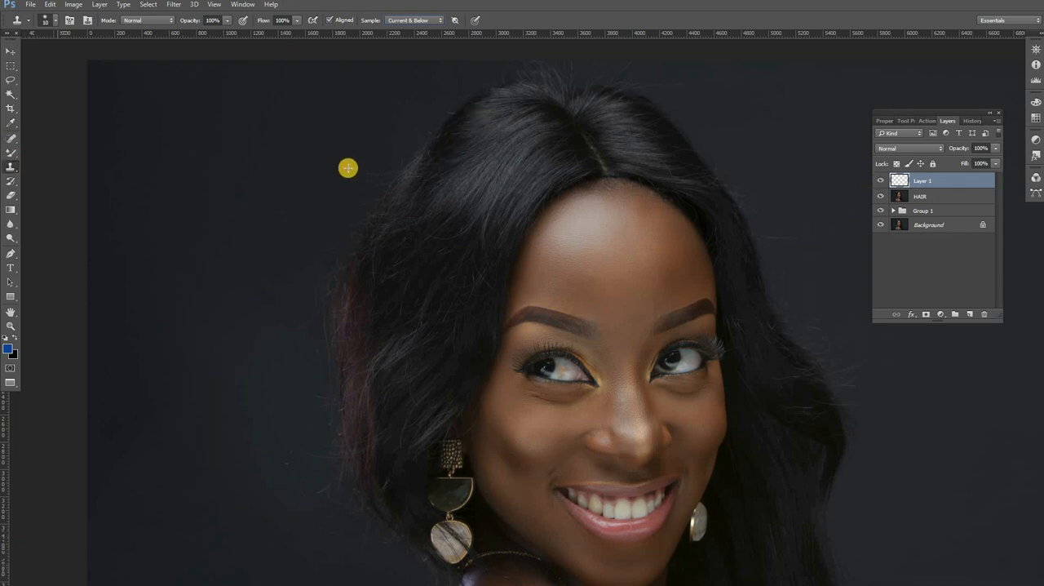
Step: Set the clone brush size to 421 px and cover the stray hairs along the hair's left edge with clean background
right_click(430, 187)
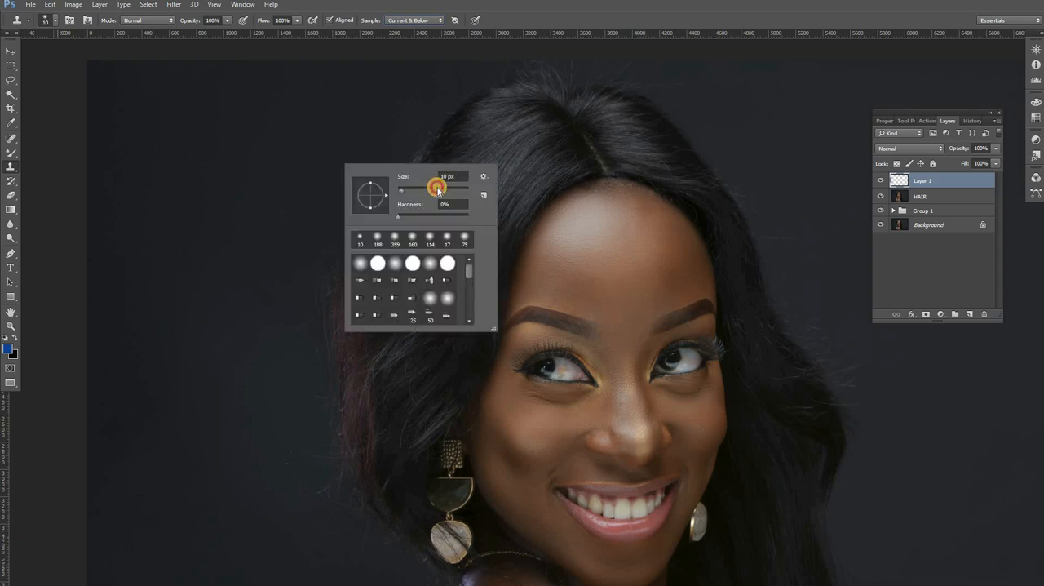
left_click(438, 189)
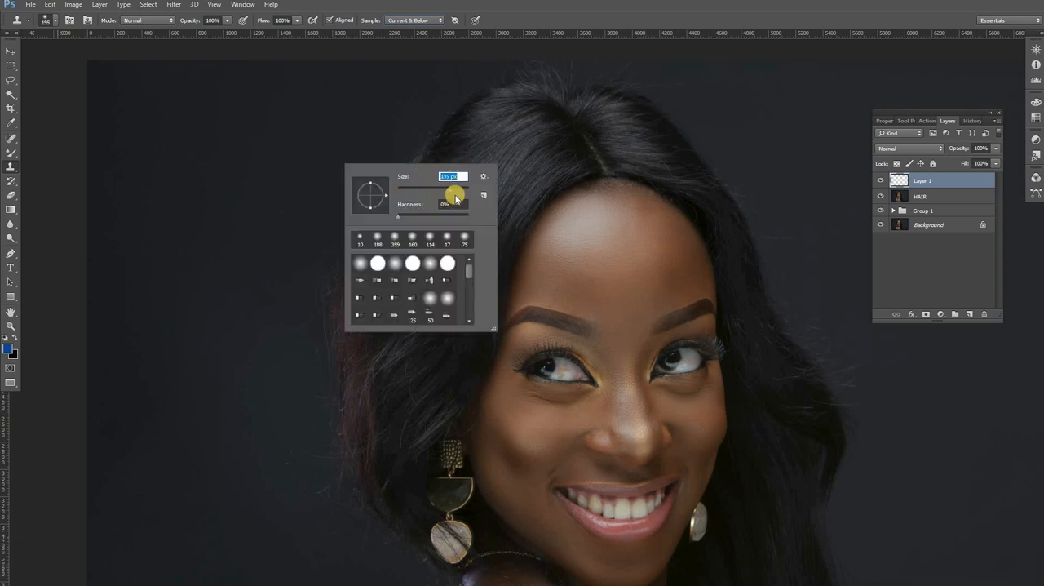
left_click(466, 184)
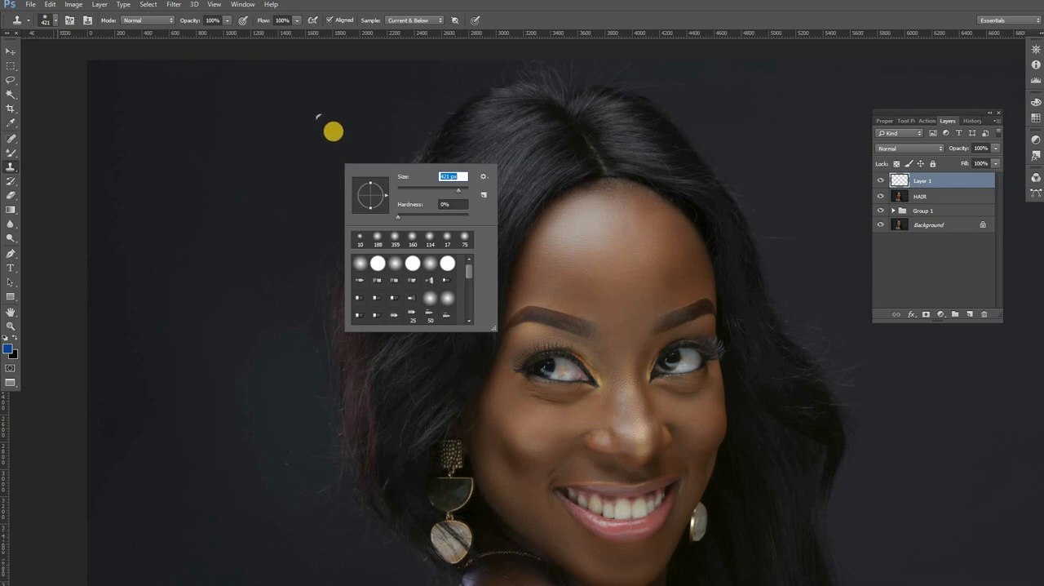
left_click(374, 126, "alt")
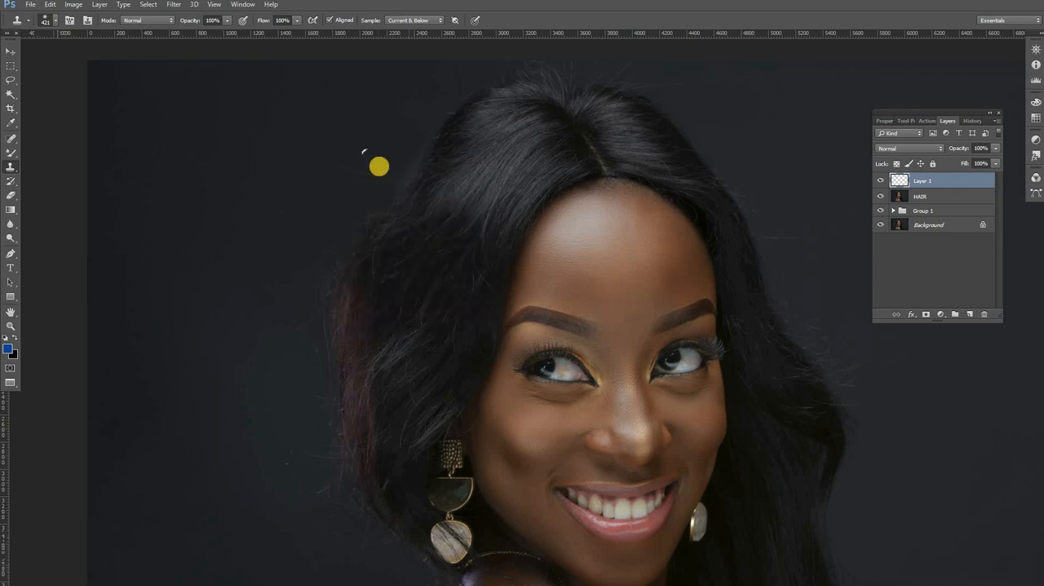
mouse_move(338, 295)
left_mouse_down()
mouse_move(325, 338)
mouse_move(323, 308)
mouse_move(321, 458)
mouse_move(315, 410)
mouse_move(328, 468)
mouse_move(300, 391)
mouse_move(295, 305)
mouse_move(290, 384)
mouse_move(328, 444)
mouse_move(335, 453)
mouse_move(329, 422)
mouse_move(363, 476)
mouse_move(339, 452)
mouse_move(416, 527)
mouse_move(389, 515)
left_mouse_up()
scroll(292, 343, "down", 3)
left_click(326, 445)
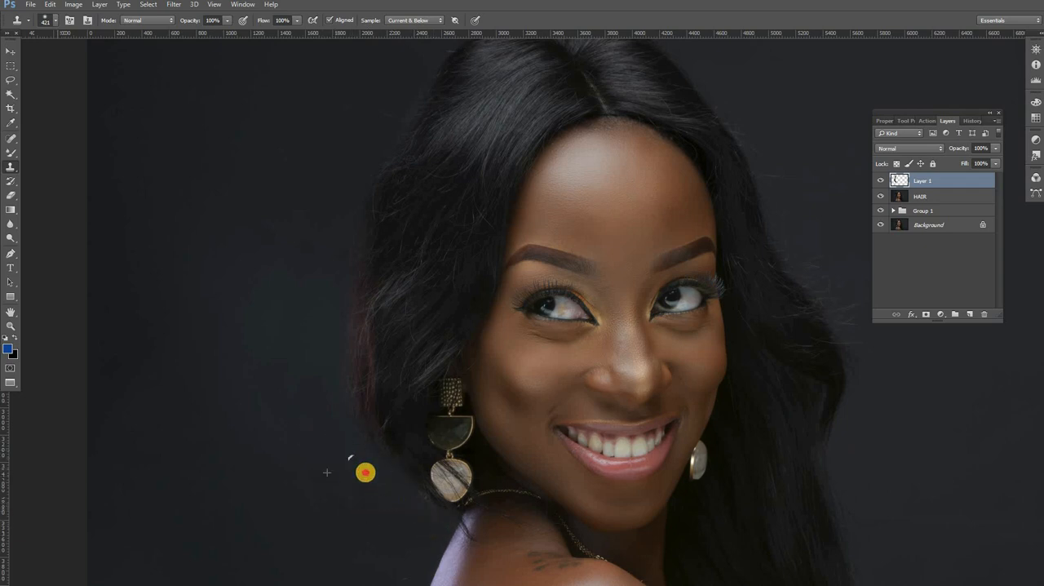
Step: Reduce the clone brush to 157 px and clone background over the flyaway hairs on top of the head
left_click_drag(422, 279, 439, 377)
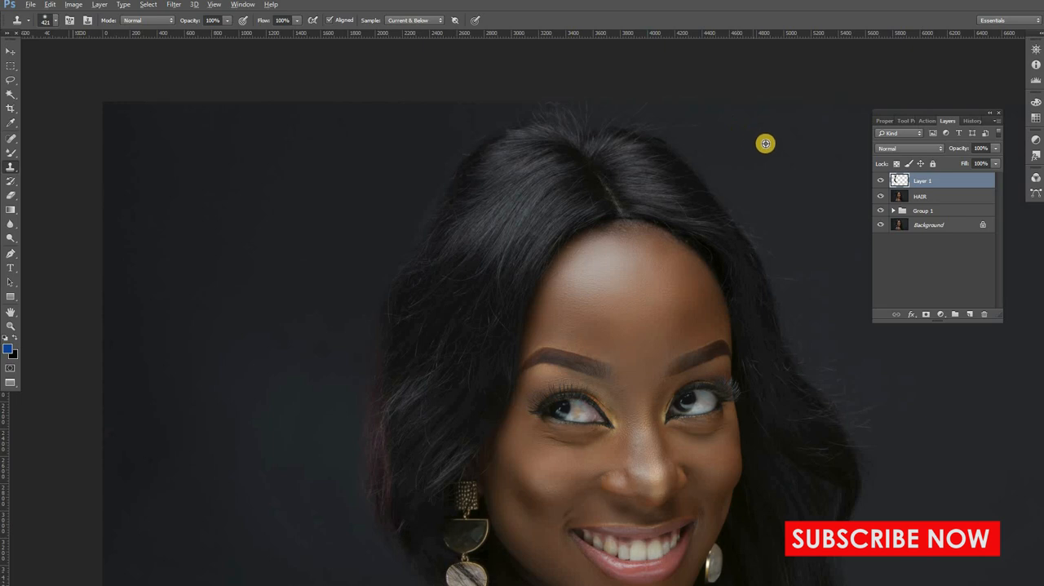
mouse_move(674, 109)
left_mouse_down()
mouse_move(732, 173)
mouse_move(662, 105)
left_mouse_up()
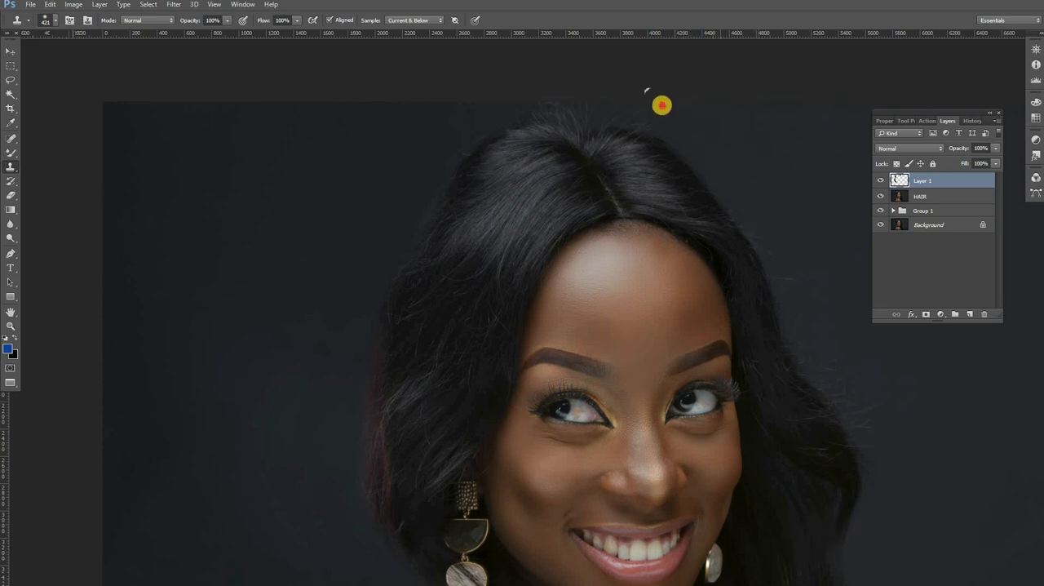
right_click(822, 151)
left_click_drag(858, 153, 844, 154)
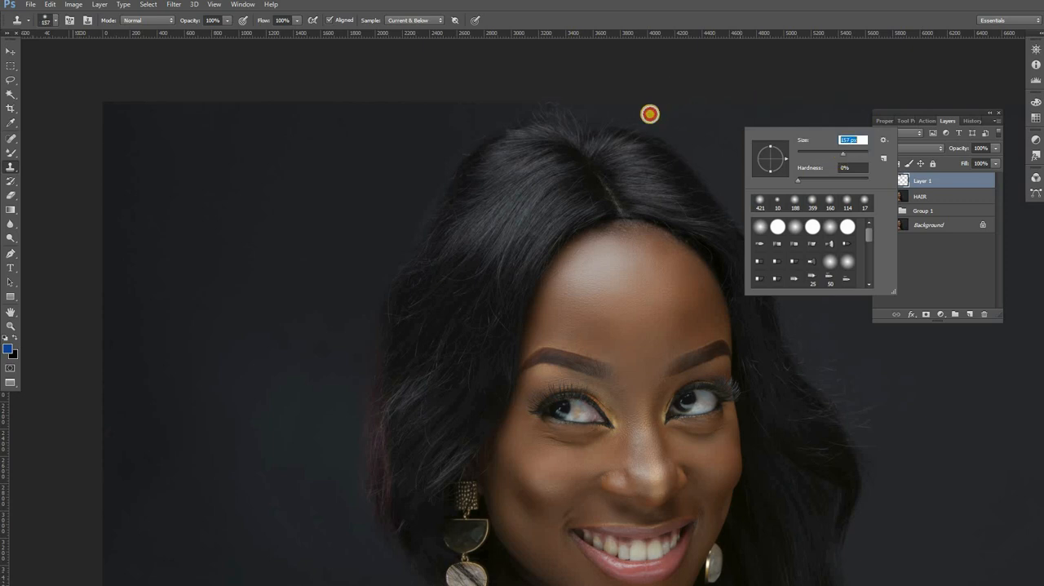
key("Return")
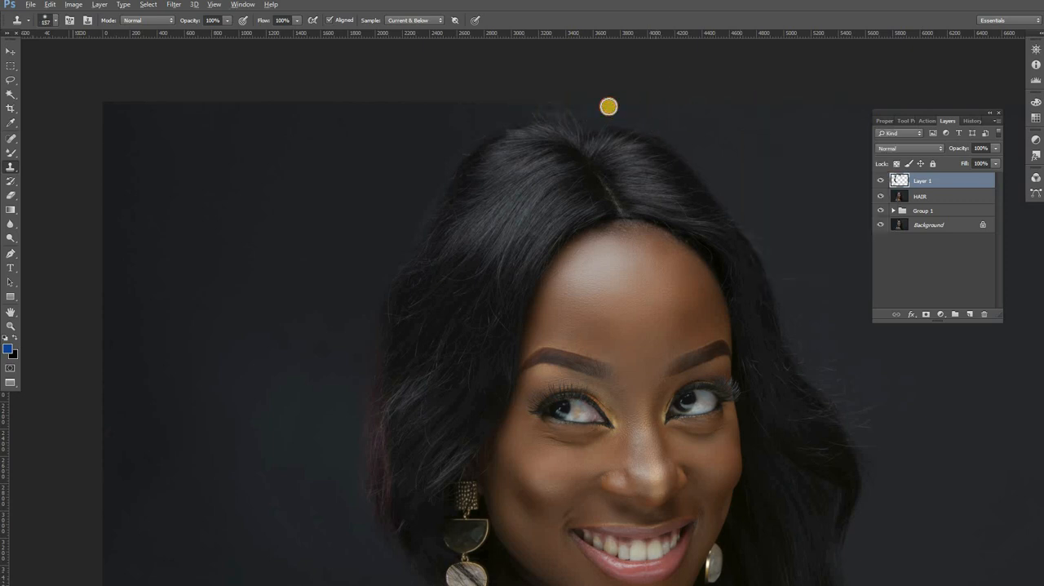
mouse_move(610, 102)
left_mouse_down()
mouse_move(458, 115)
mouse_move(519, 102)
mouse_move(489, 121)
mouse_move(570, 94)
mouse_move(485, 109)
mouse_move(502, 116)
mouse_move(604, 102)
mouse_move(700, 133)
mouse_move(579, 112)
left_mouse_up()
Step: Set the clone brush to 297 px and clone background over the stray hairs along the upper right edge of the hair
mouse_move(789, 216)
left_mouse_down()
mouse_move(673, 200)
mouse_move(580, 147)
left_mouse_up()
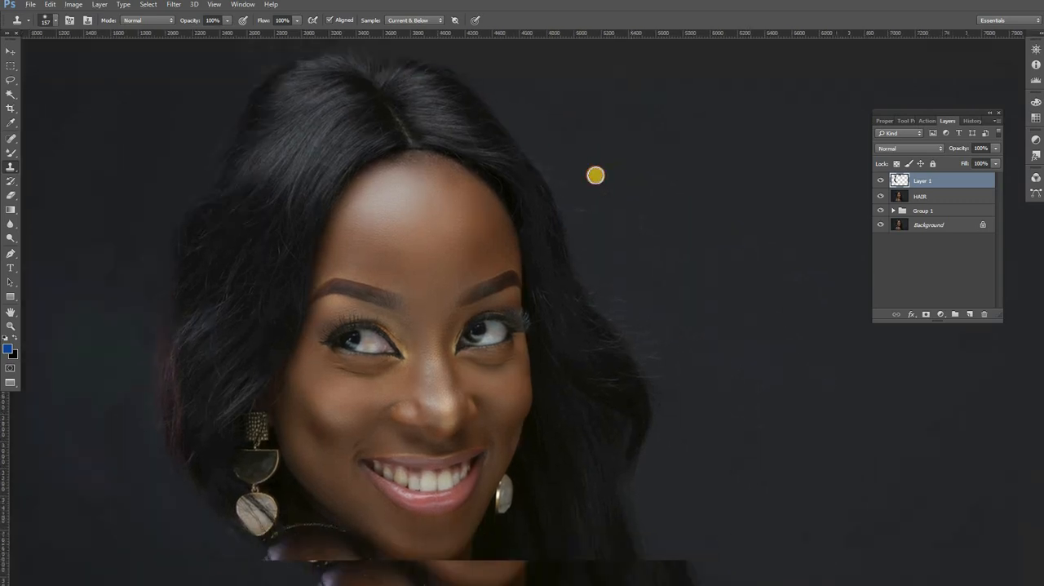
right_click(679, 200)
left_click_drag(678, 200, 708, 200)
left_click(603, 116, "alt")
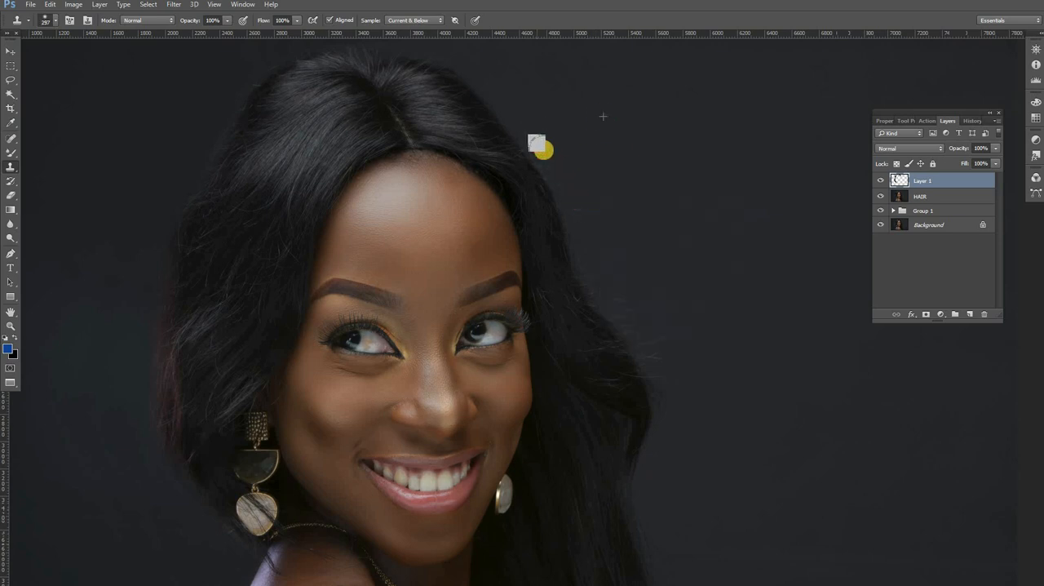
mouse_move(544, 150)
left_mouse_down()
mouse_move(593, 234)
mouse_move(567, 163)
mouse_move(612, 290)
mouse_move(590, 245)
mouse_move(606, 282)
mouse_move(660, 327)
mouse_move(600, 274)
mouse_move(645, 326)
left_mouse_up()
left_click_drag(639, 314, 662, 282)
Step: Clone away the stray hairs down the lower right edge of the hair to the bottom of the photo
mouse_move(643, 246)
left_mouse_down()
mouse_move(621, 225)
mouse_move(621, 181)
left_mouse_up()
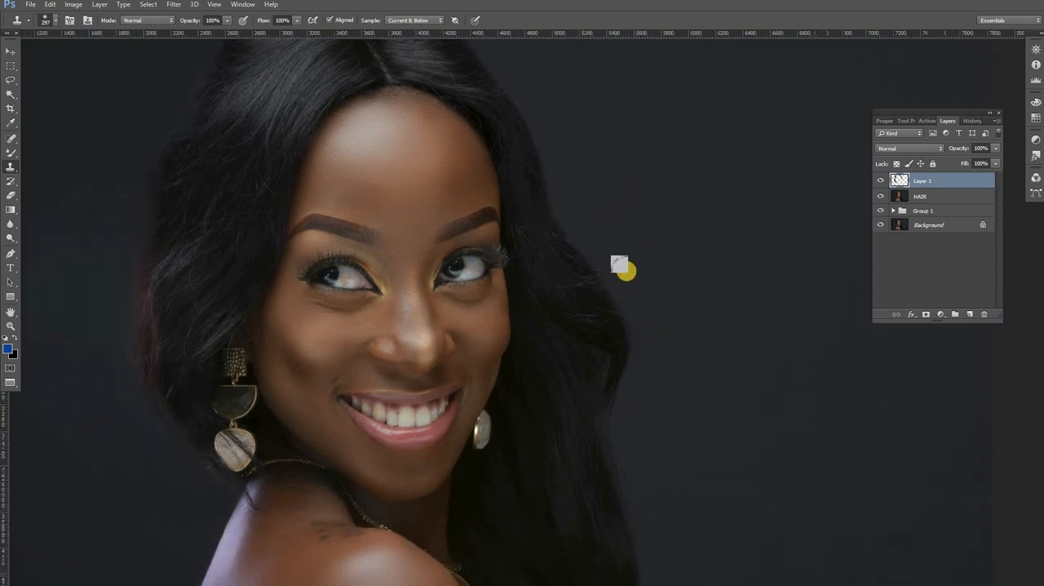
mouse_move(636, 285)
left_mouse_down()
mouse_move(620, 219)
mouse_move(624, 288)
mouse_move(609, 240)
mouse_move(624, 359)
left_mouse_up()
left_click_drag(663, 290, 642, 229)
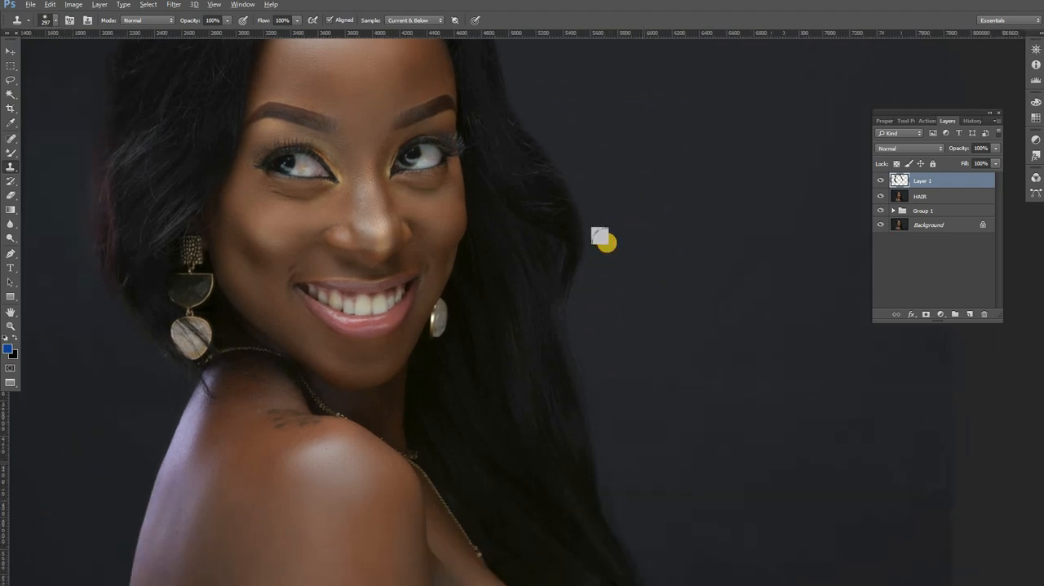
left_click_drag(586, 307, 590, 240)
left_click(618, 366, "alt")
mouse_move(637, 337)
left_mouse_down()
mouse_move(605, 258)
mouse_move(575, 331)
mouse_move(595, 383)
left_mouse_up()
left_click(603, 226, "alt")
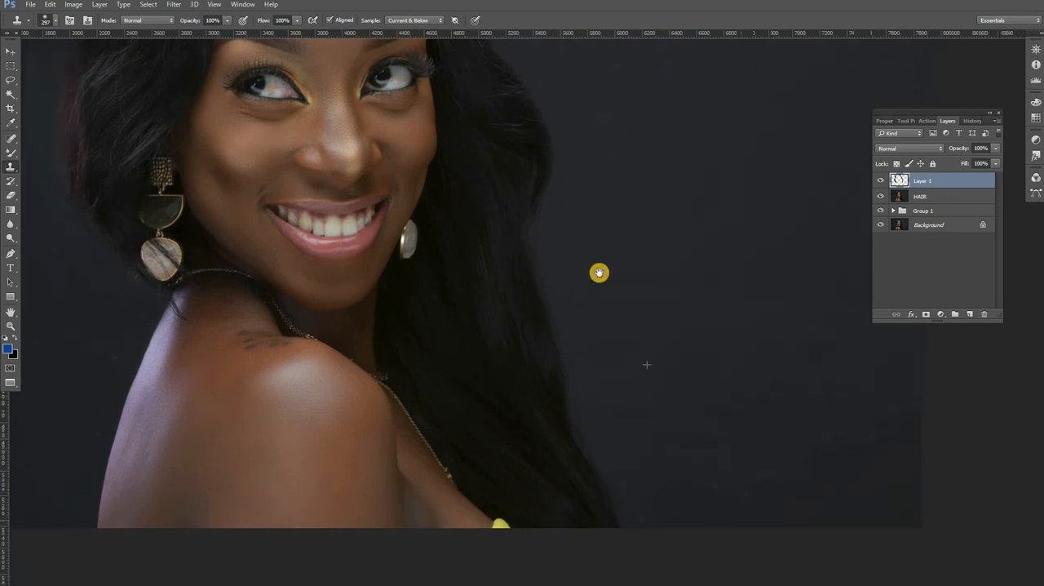
left_click_drag(599, 273, 576, 204)
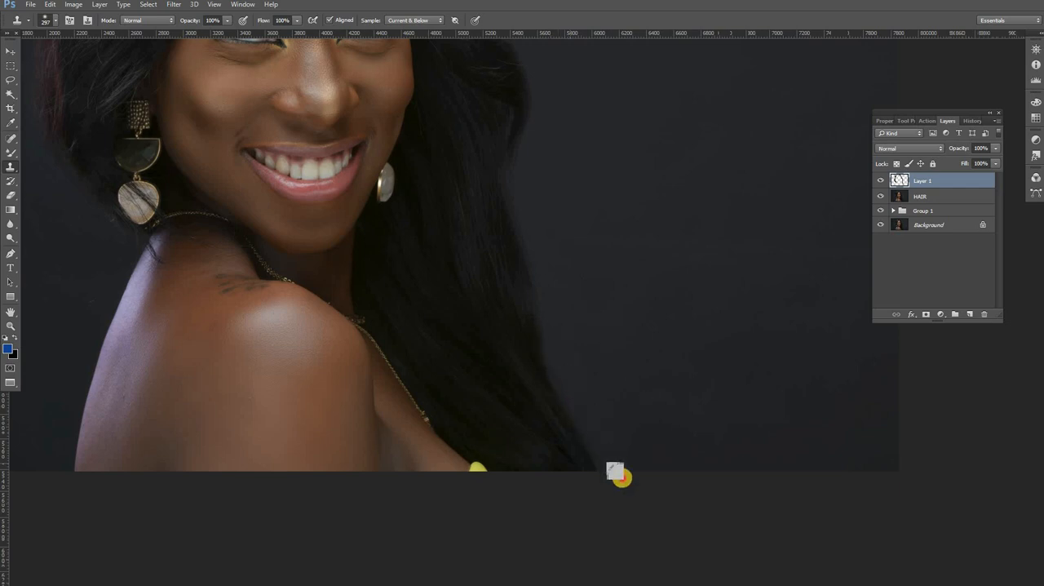
Step: Clone background over the remaining stray hairs at the lower left of the hair, beside the earring and shoulder
left_click_drag(218, 237, 440, 349)
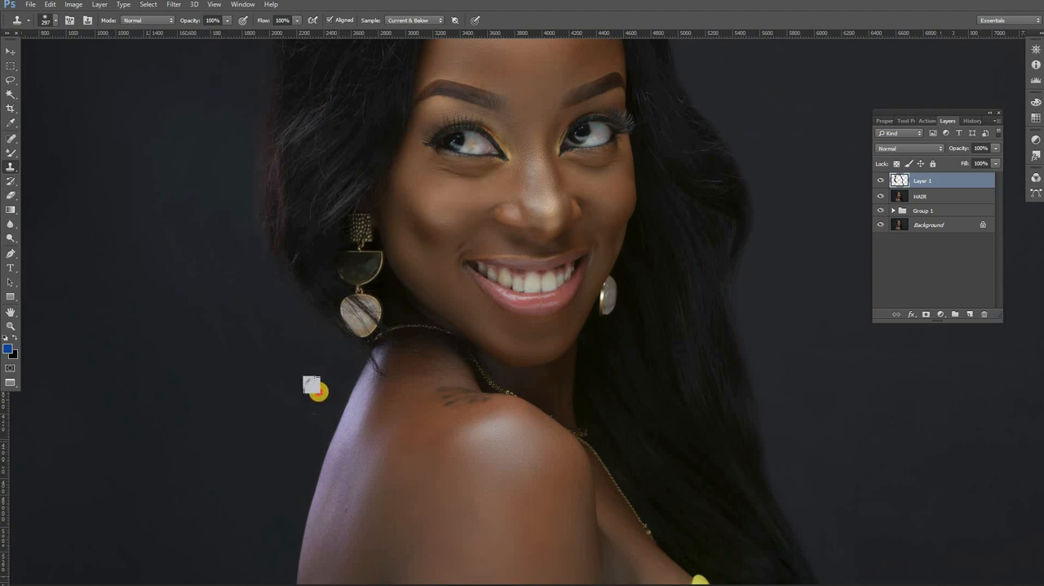
left_click_drag(267, 269, 278, 416)
left_click_drag(272, 236, 284, 371)
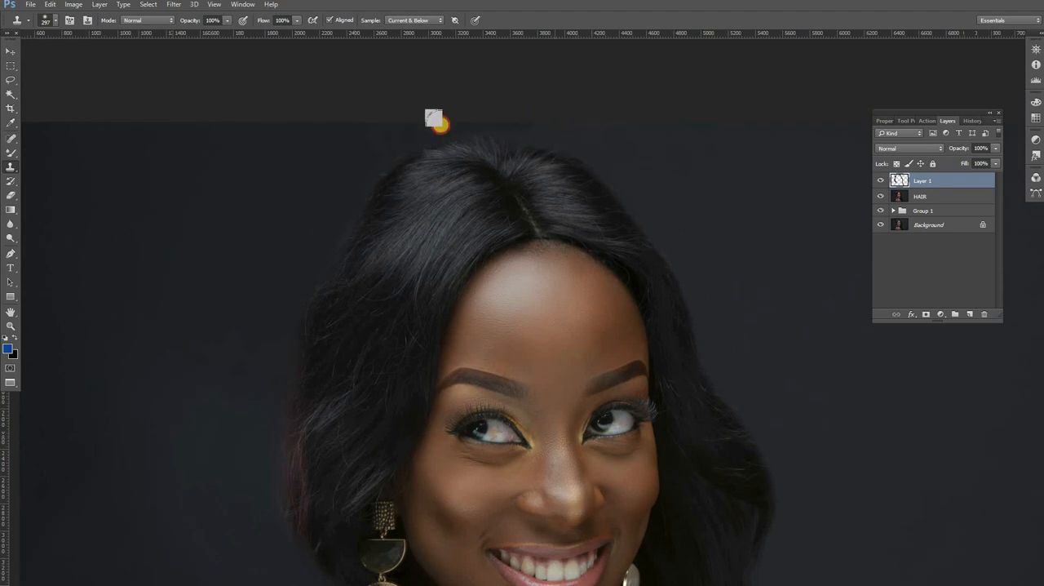
Step: Compare the whole portrait with and without the cloned retouching layer
left_click(500, 176, "alt")
key("alt+space")
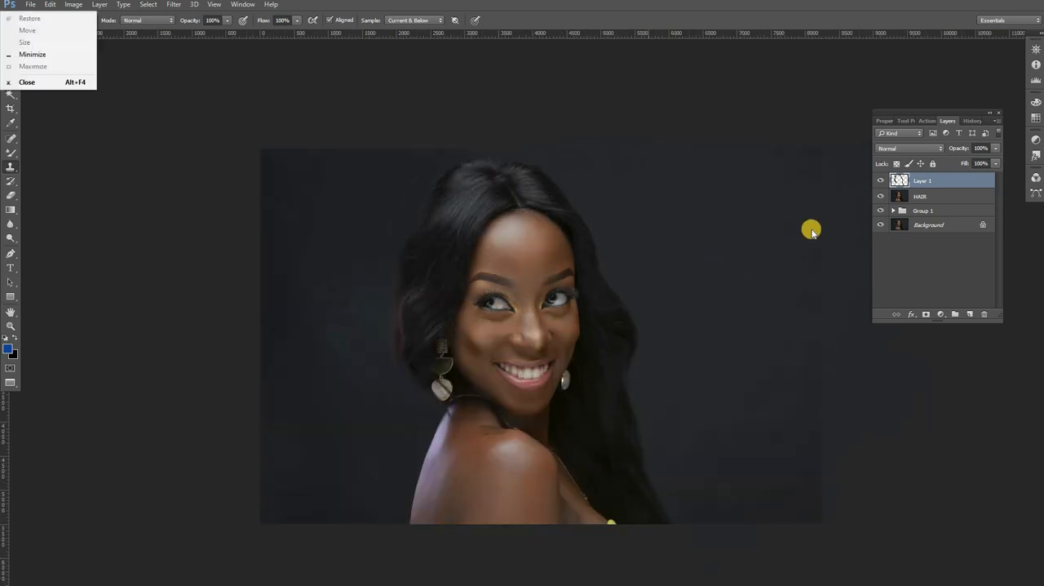
left_click(881, 181)
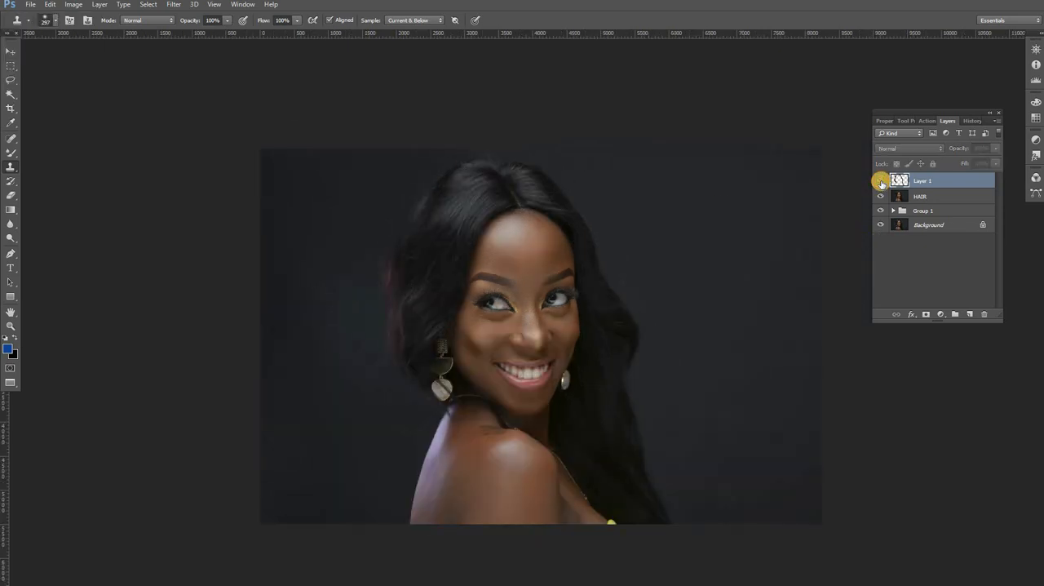
left_click(882, 181)
left_click(882, 182)
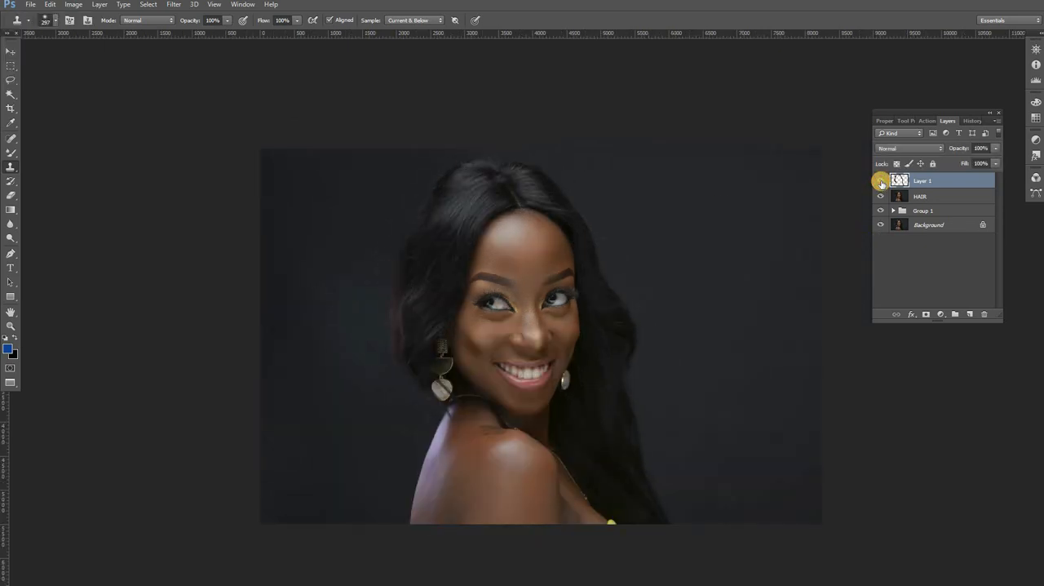
Step: Add a layer mask to the cloned Layer 1 and choose the Brush tool for painting on it
left_click(881, 181)
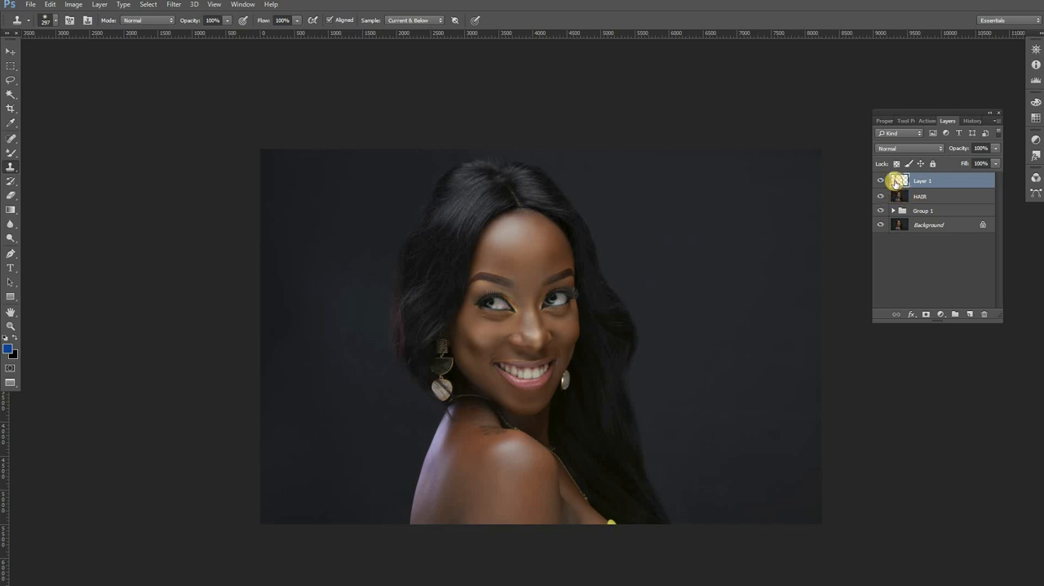
left_click(926, 314)
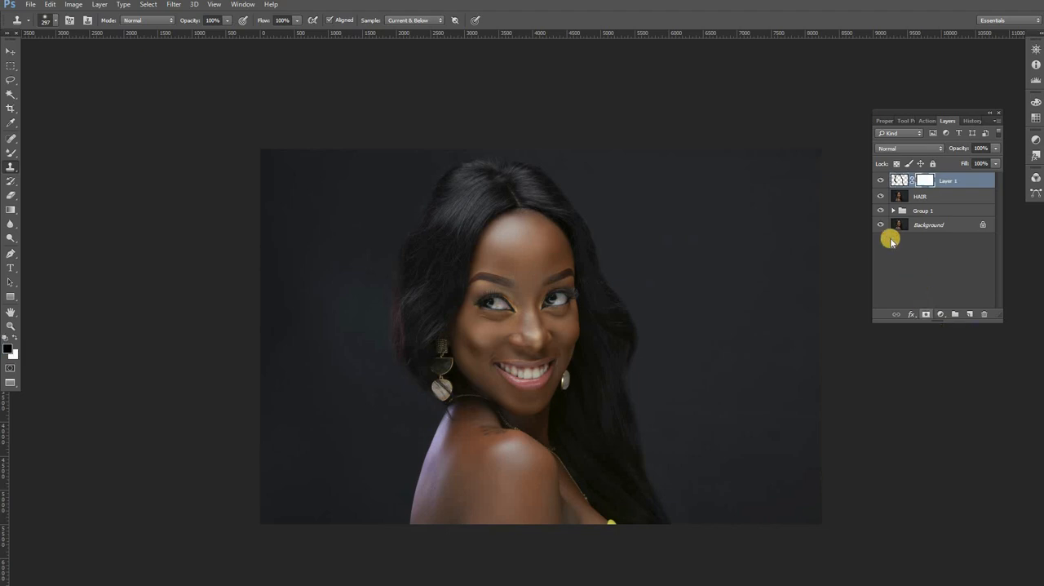
left_click(11, 326)
left_click(465, 211)
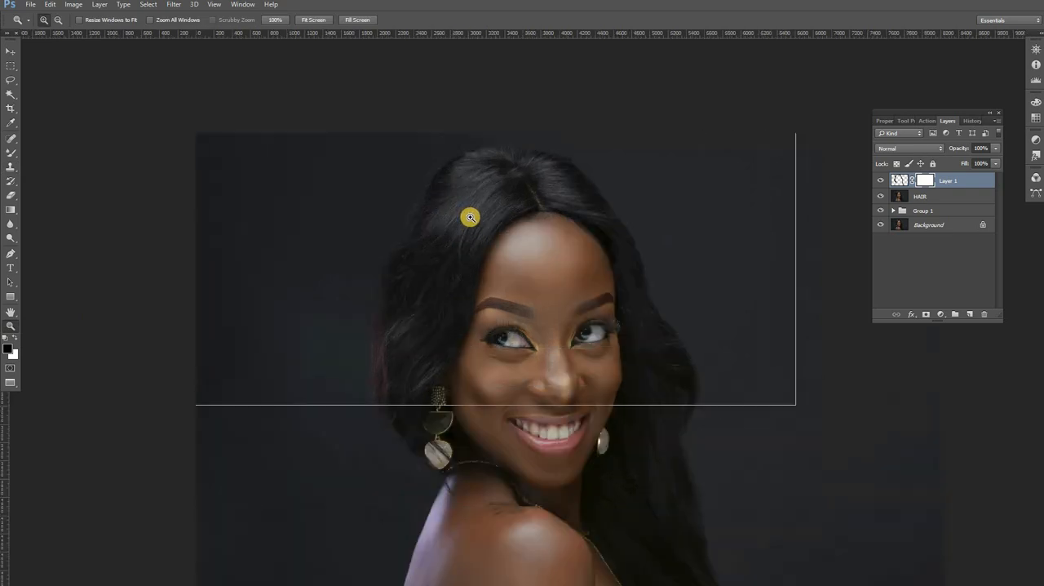
left_click(11, 155)
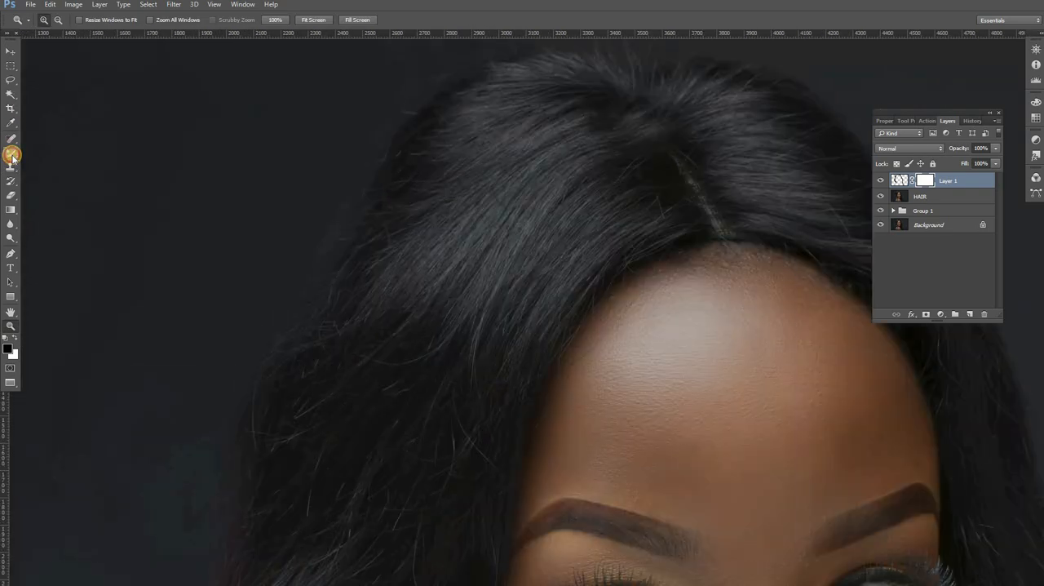
left_click(51, 155)
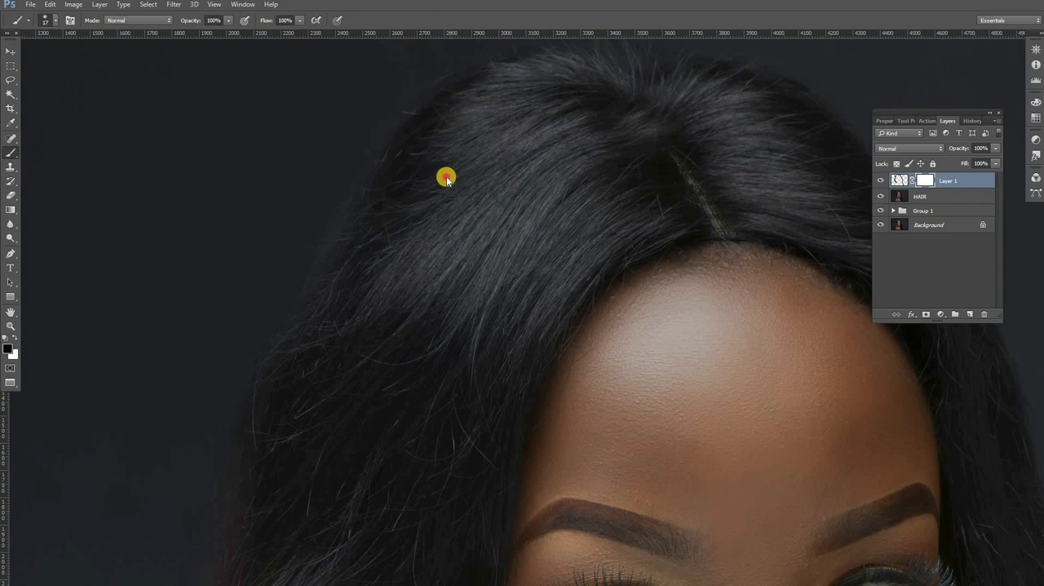
Step: Set the soft mask brush to 148 px, keeping its hardness at 0%
left_click(447, 178, "alt")
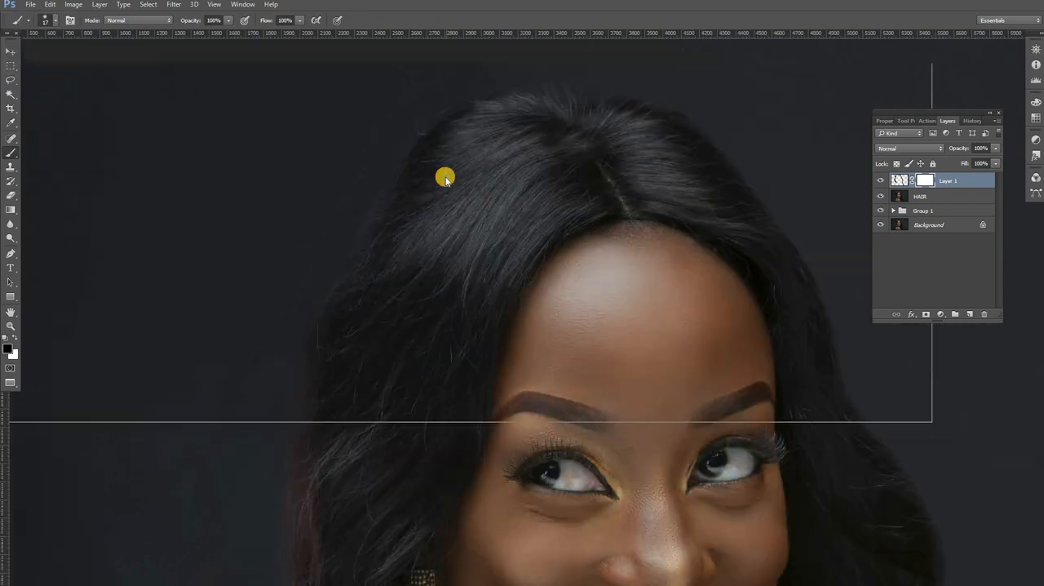
left_click(507, 168, "alt")
key("alt+space")
left_click(471, 120)
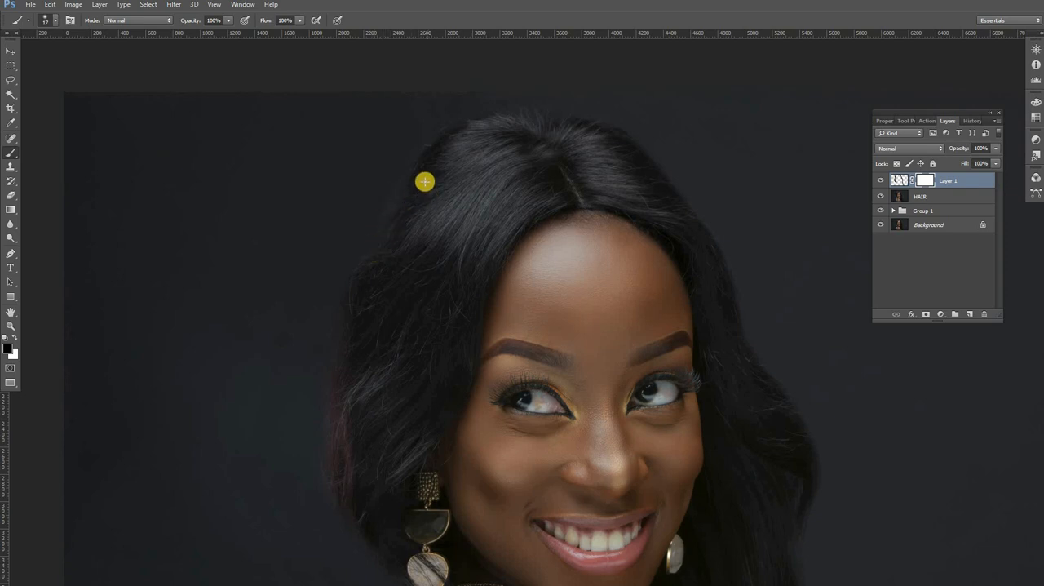
right_click(506, 198)
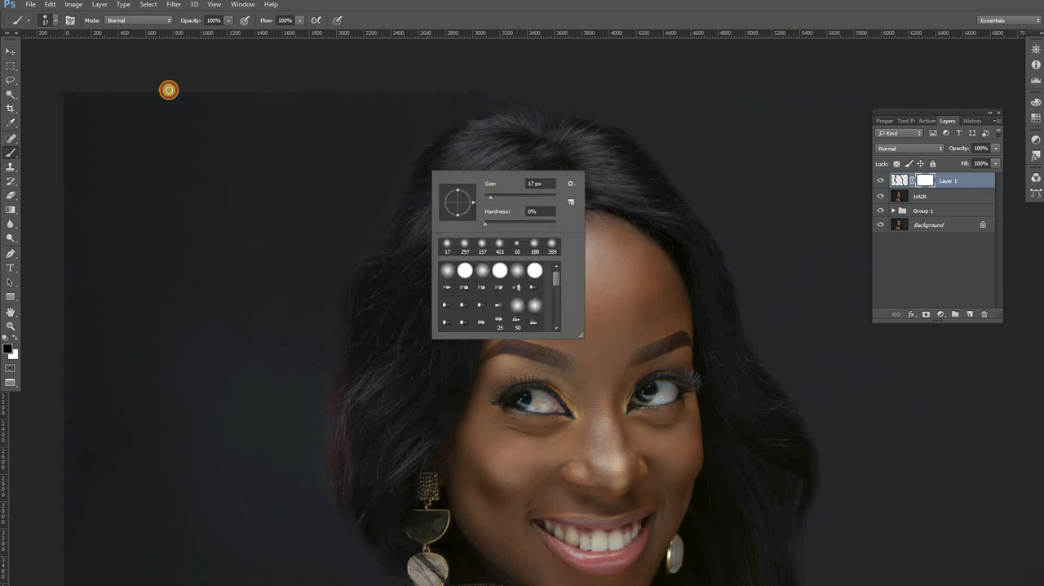
left_click_drag(490, 197, 509, 197)
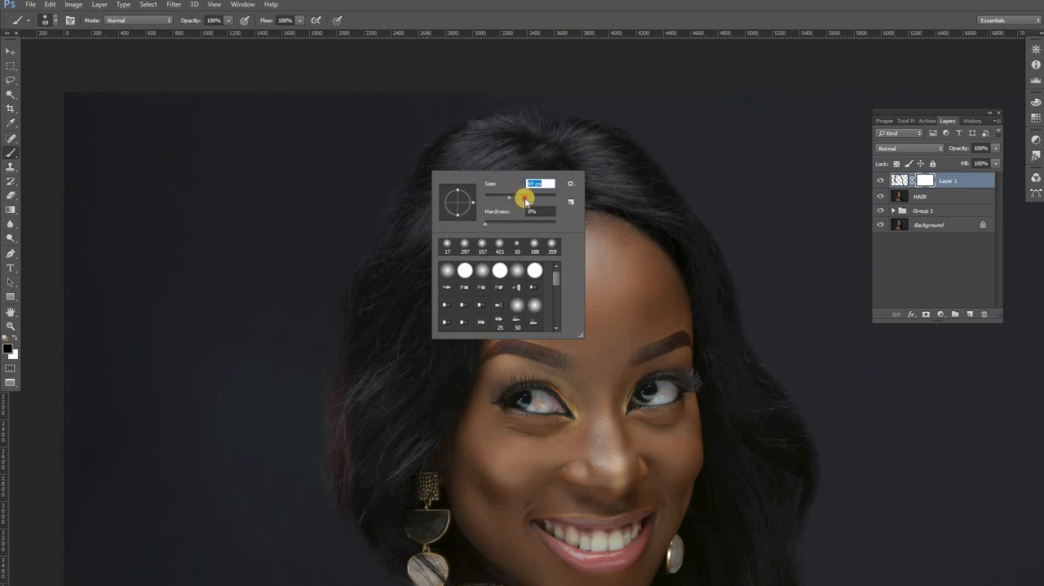
left_click(526, 198)
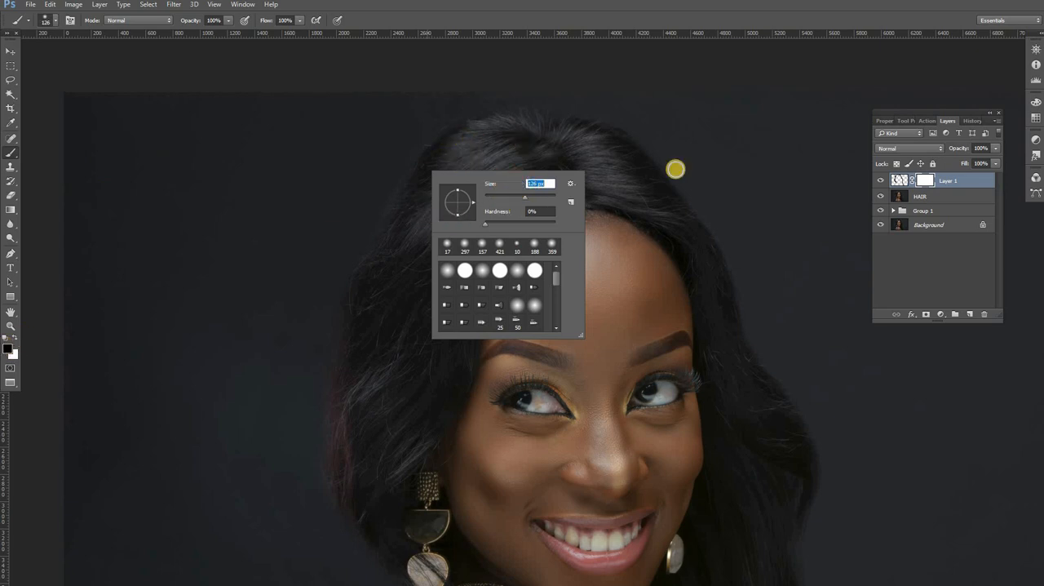
left_click(528, 197)
left_click(469, 145)
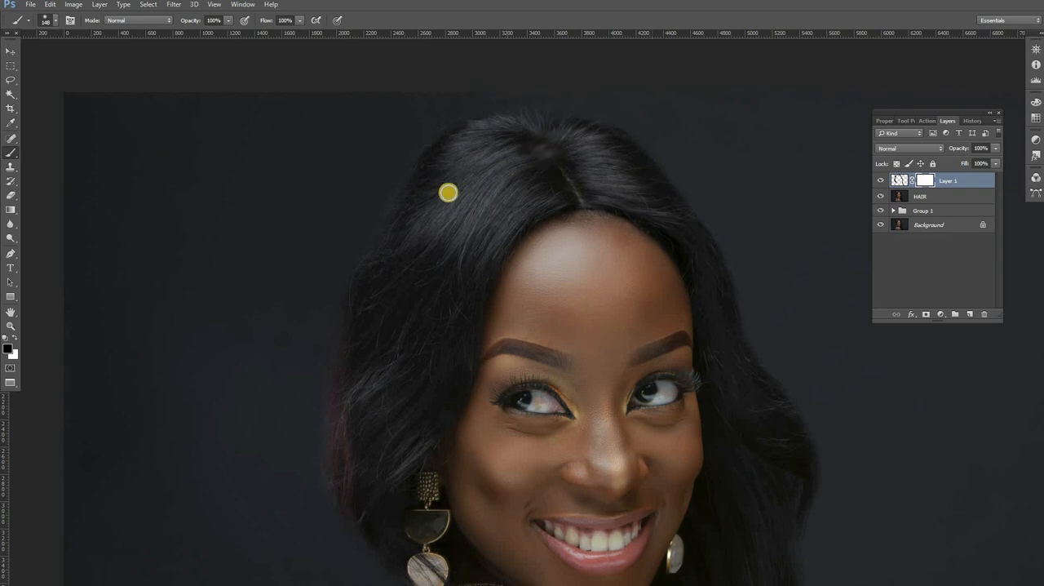
Step: Paint black on Layer 1's mask along the upper left edge of the hair to restore the original hair
left_click(416, 188)
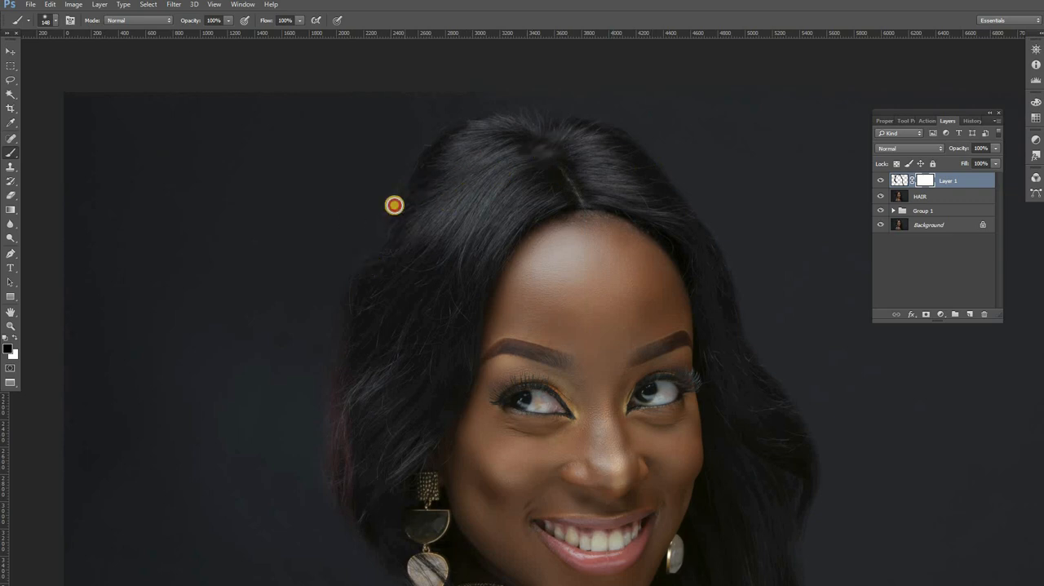
mouse_move(395, 205)
left_mouse_down()
mouse_move(389, 226)
mouse_move(425, 168)
mouse_move(510, 127)
left_mouse_up()
left_click(502, 118)
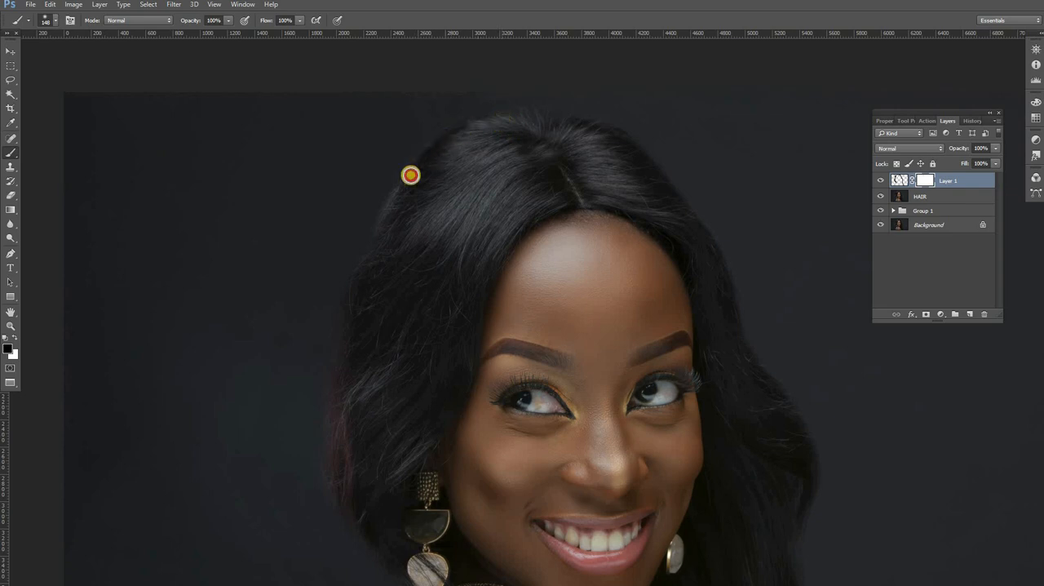
left_click_drag(410, 175, 360, 254)
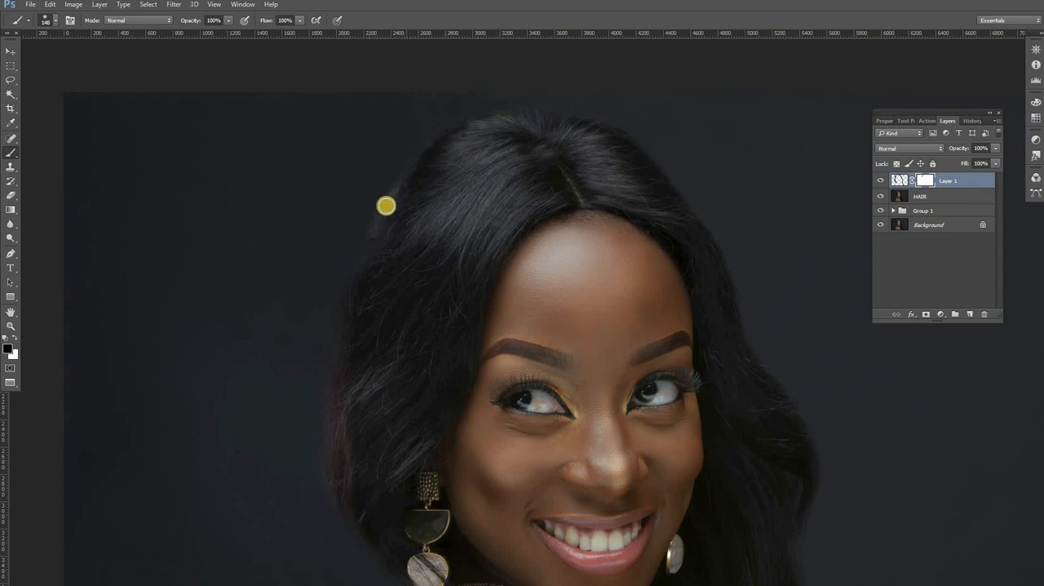
Step: Raise the brush hardness to 38% and paint more black on the mask along the upper left hair contour
right_click(470, 292)
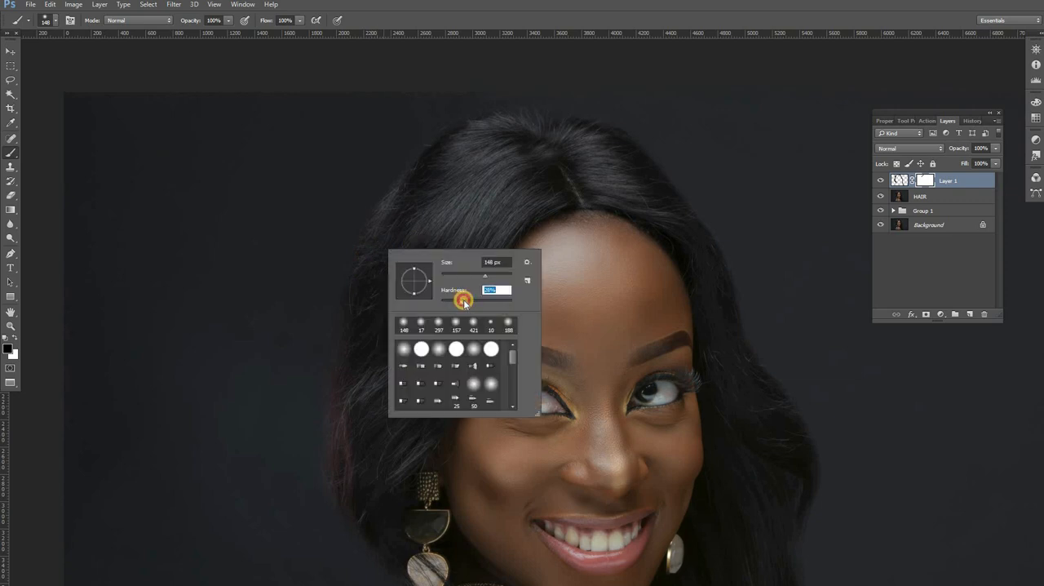
left_click_drag(469, 301, 470, 302)
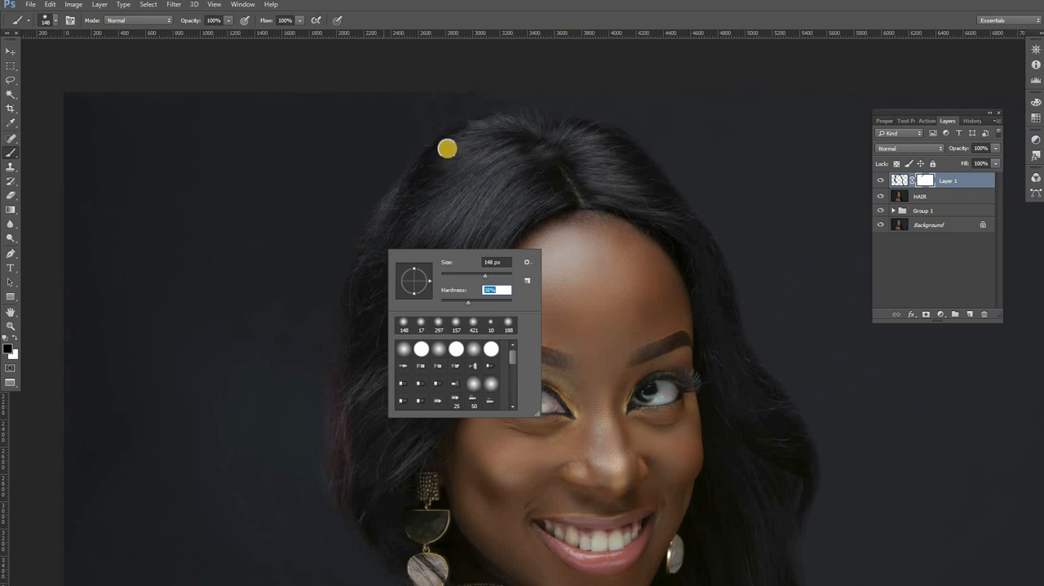
left_click(447, 149)
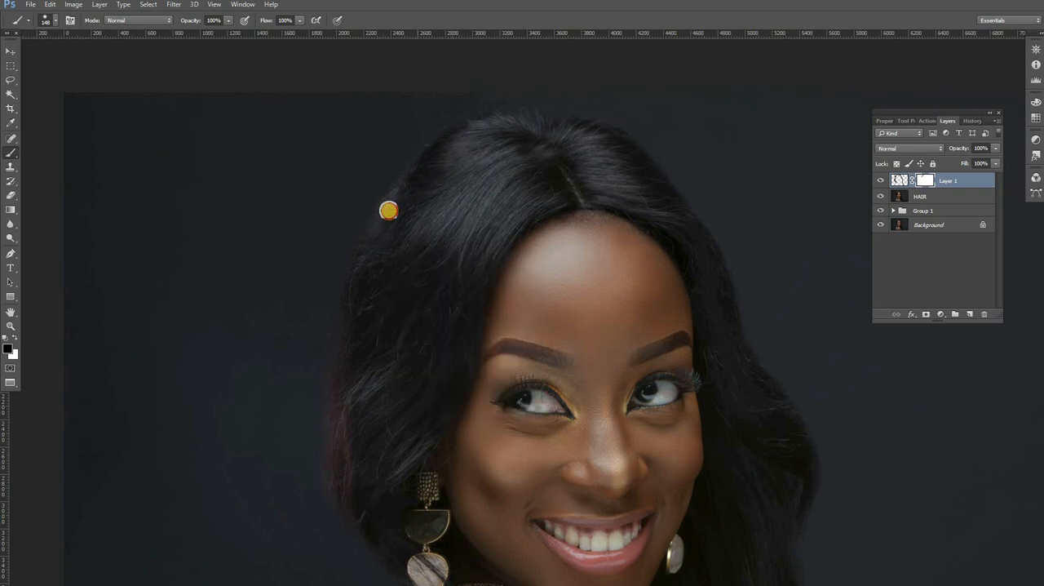
mouse_move(410, 187)
left_mouse_down()
mouse_move(399, 208)
mouse_move(441, 154)
left_mouse_up()
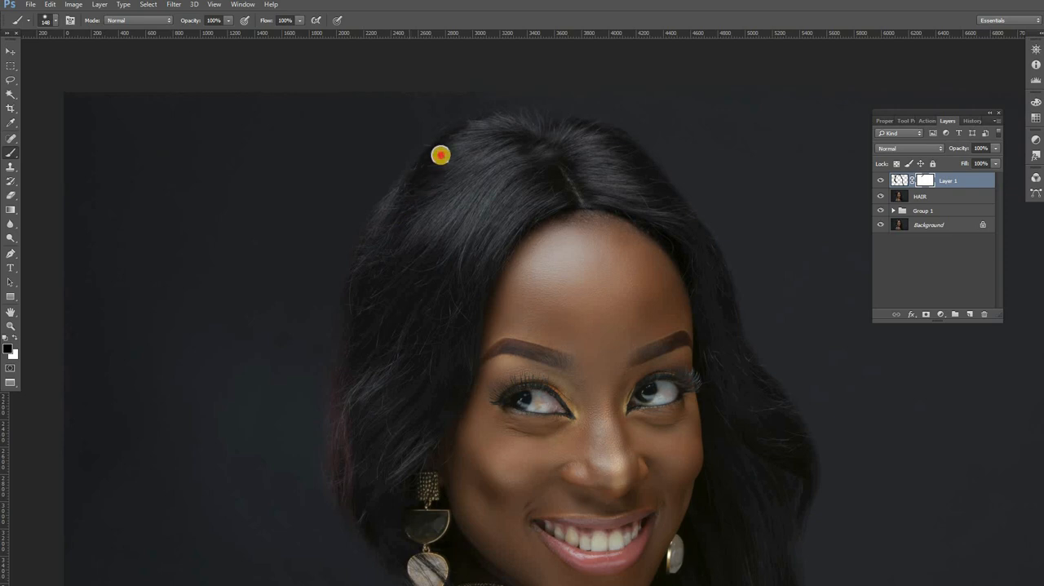
mouse_move(500, 128)
left_mouse_down()
mouse_move(549, 127)
mouse_move(445, 186)
mouse_move(506, 144)
mouse_move(446, 145)
left_mouse_up()
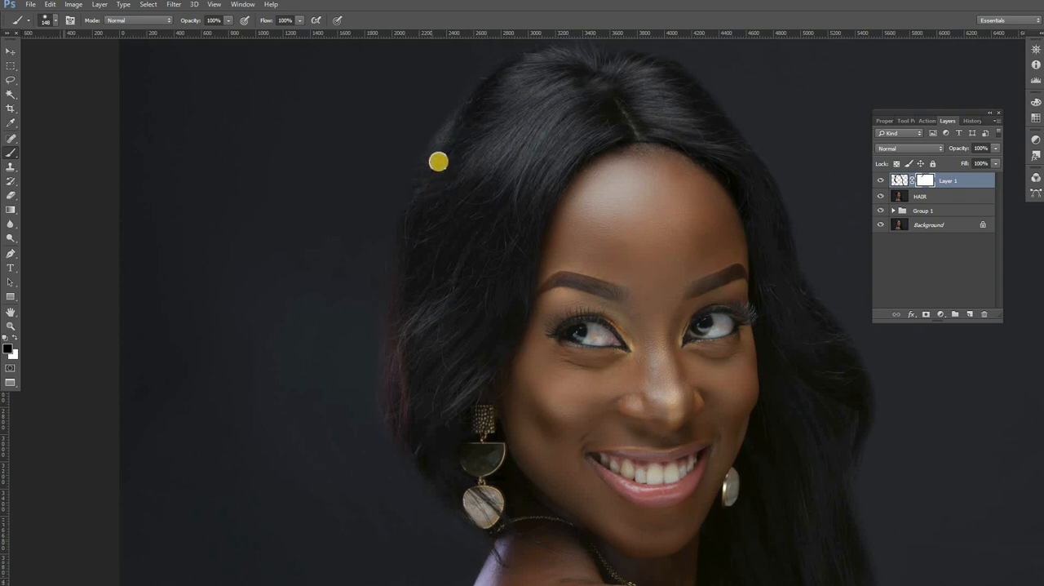
mouse_move(439, 161)
left_mouse_down()
mouse_move(410, 207)
mouse_move(416, 234)
mouse_move(417, 218)
left_mouse_up()
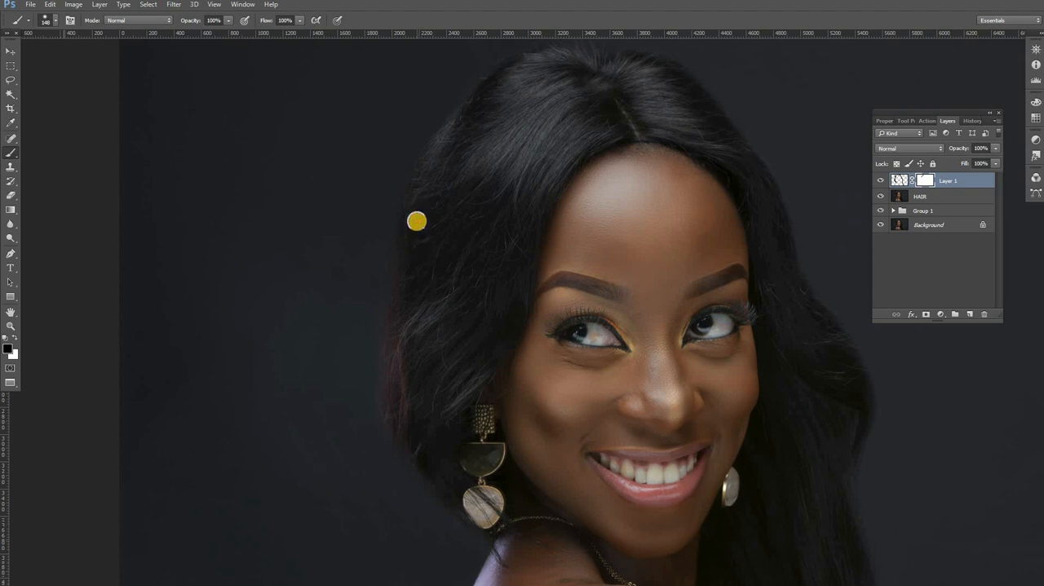
Step: Paint black on the mask down the left side of the hair to beside the earring to regain fullness
left_click_drag(415, 221, 414, 253)
mouse_move(417, 191)
left_mouse_down()
mouse_move(410, 256)
mouse_move(415, 196)
mouse_move(449, 144)
mouse_move(393, 278)
mouse_move(410, 244)
mouse_move(393, 294)
mouse_move(414, 267)
mouse_move(404, 260)
mouse_move(402, 344)
mouse_move(433, 239)
mouse_move(384, 330)
mouse_move(395, 275)
mouse_move(388, 315)
mouse_move(386, 283)
mouse_move(431, 172)
mouse_move(397, 231)
mouse_move(445, 145)
mouse_move(403, 215)
mouse_move(402, 281)
mouse_move(405, 200)
mouse_move(471, 108)
mouse_move(400, 204)
mouse_move(422, 195)
mouse_move(397, 242)
mouse_move(409, 413)
mouse_move(383, 363)
mouse_move(392, 301)
mouse_move(386, 400)
mouse_move(393, 367)
mouse_move(383, 388)
mouse_move(409, 443)
left_mouse_up()
mouse_move(370, 328)
left_mouse_down()
mouse_move(408, 429)
mouse_move(378, 379)
mouse_move(435, 486)
mouse_move(377, 377)
mouse_move(403, 471)
mouse_move(412, 462)
mouse_move(437, 502)
mouse_move(430, 492)
mouse_move(475, 524)
mouse_move(422, 483)
mouse_move(391, 427)
mouse_move(388, 364)
mouse_move(408, 270)
mouse_move(450, 174)
left_mouse_up()
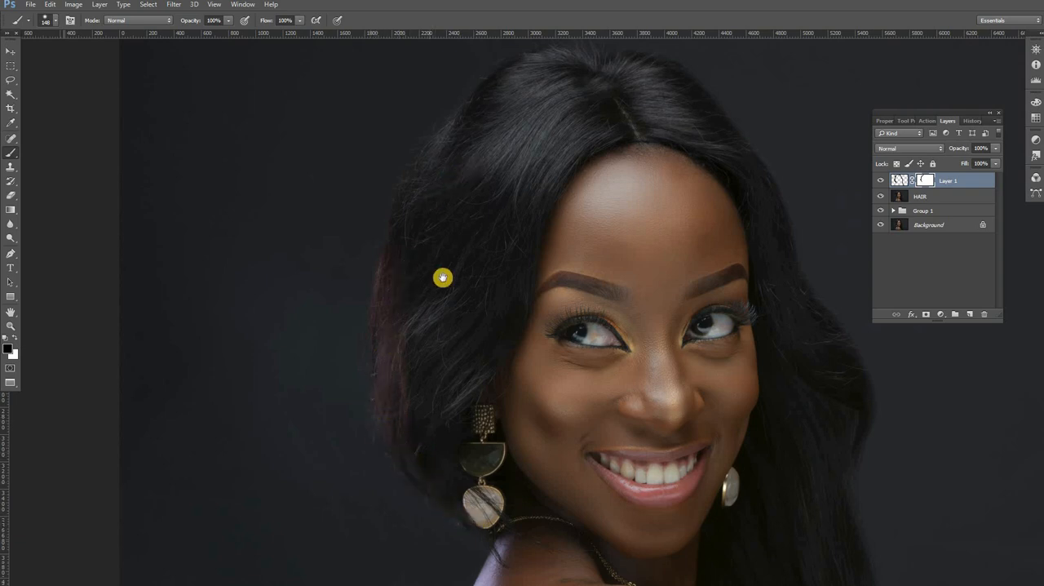
scroll(473, 217, "up", 4)
mouse_move(432, 214)
left_mouse_down()
mouse_move(520, 150)
mouse_move(507, 156)
mouse_move(553, 140)
mouse_move(472, 171)
mouse_move(388, 283)
mouse_move(376, 321)
mouse_move(377, 298)
mouse_move(386, 374)
left_mouse_up()
mouse_move(368, 303)
left_mouse_down()
mouse_move(386, 323)
mouse_move(457, 208)
left_mouse_up()
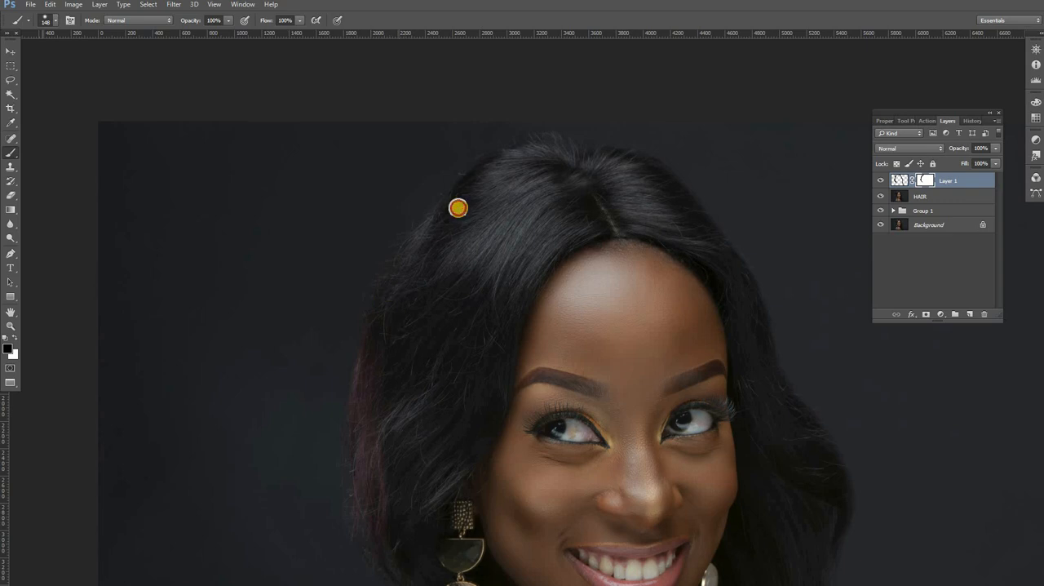
Step: Paint black on the mask along the upper right edge of the hair to reveal the original strands
left_click_drag(570, 218, 473, 262)
mouse_move(524, 195)
left_mouse_down()
mouse_move(593, 241)
mouse_move(642, 295)
left_mouse_up()
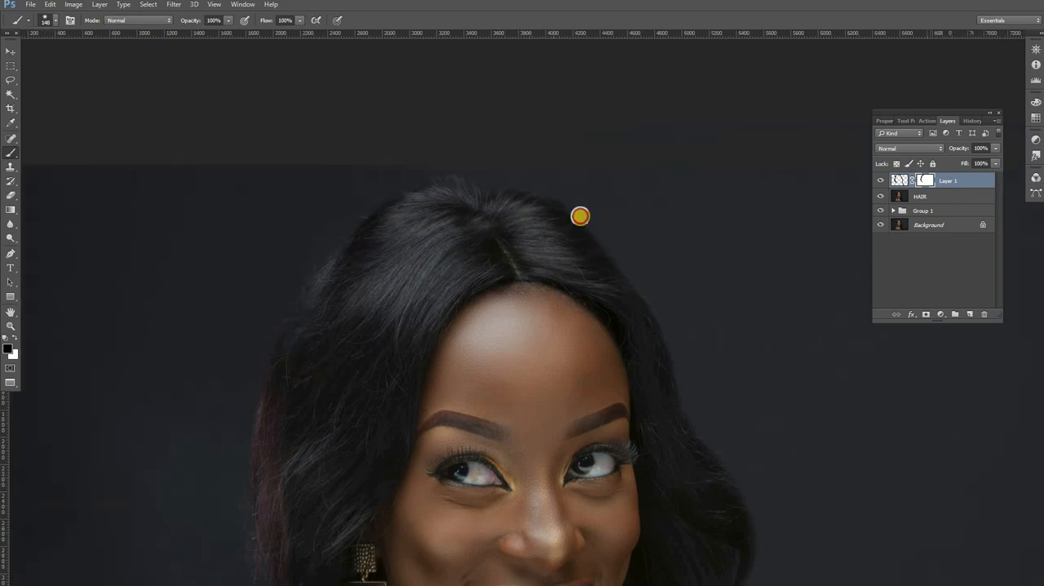
mouse_move(561, 203)
left_mouse_down()
mouse_move(657, 323)
mouse_move(693, 422)
left_mouse_up()
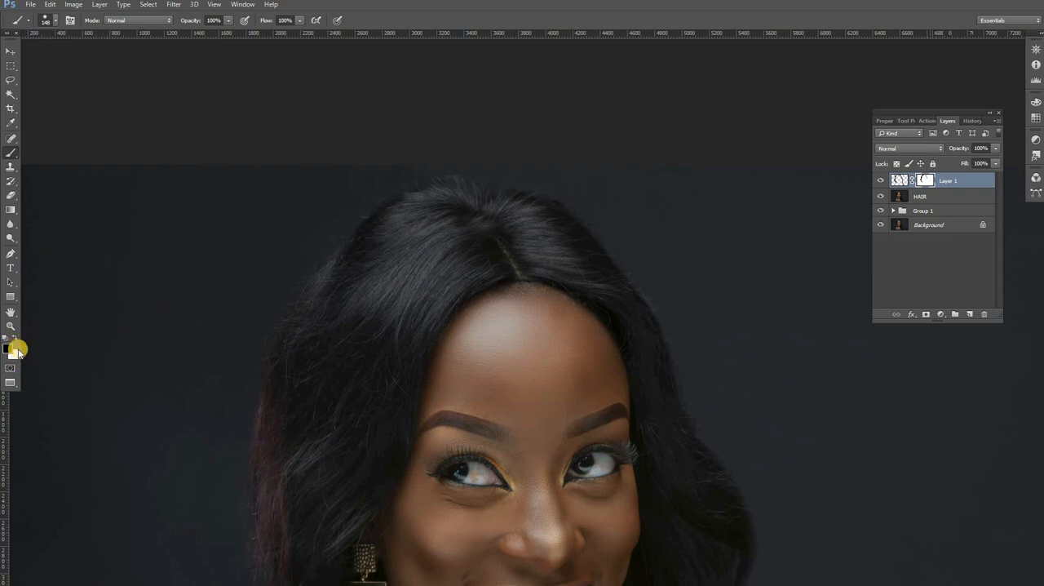
Step: Switch to white and paint the mask just outside the top and left hair edges to hide stray hairs again
key("x")
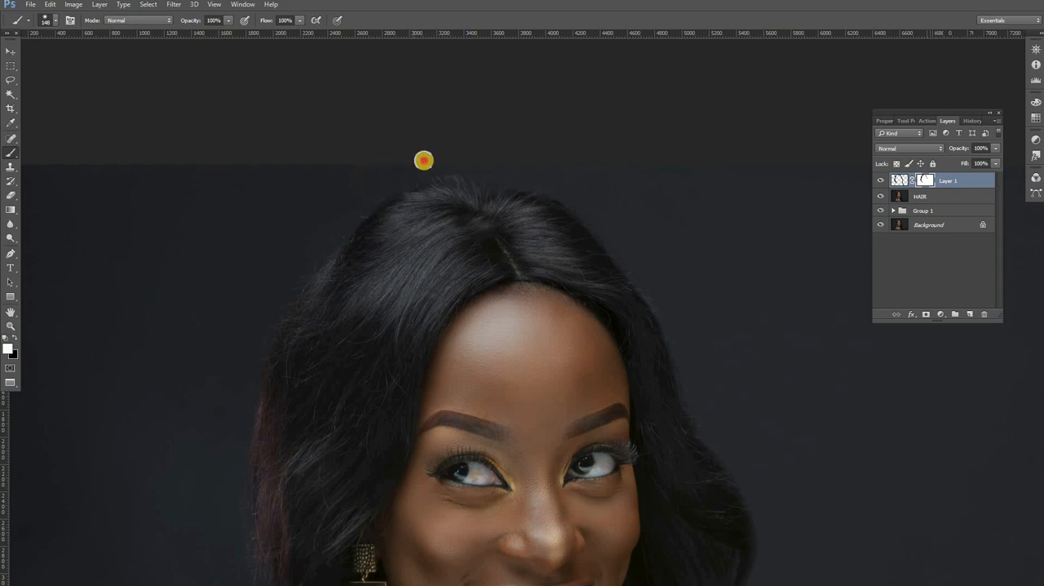
mouse_move(425, 164)
left_mouse_down()
mouse_move(342, 200)
mouse_move(324, 237)
left_mouse_up()
mouse_move(374, 189)
left_mouse_down()
mouse_move(271, 319)
mouse_move(240, 416)
mouse_move(235, 397)
mouse_move(284, 289)
mouse_move(280, 428)
mouse_move(289, 382)
left_mouse_up()
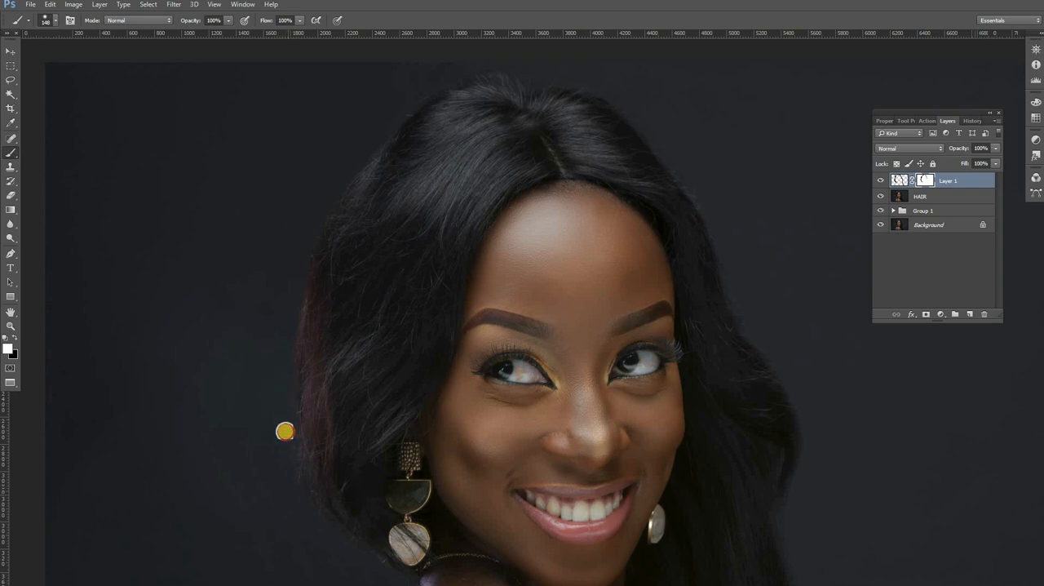
mouse_move(285, 430)
left_mouse_down()
mouse_move(283, 358)
mouse_move(270, 369)
mouse_move(275, 448)
mouse_move(296, 364)
left_mouse_up()
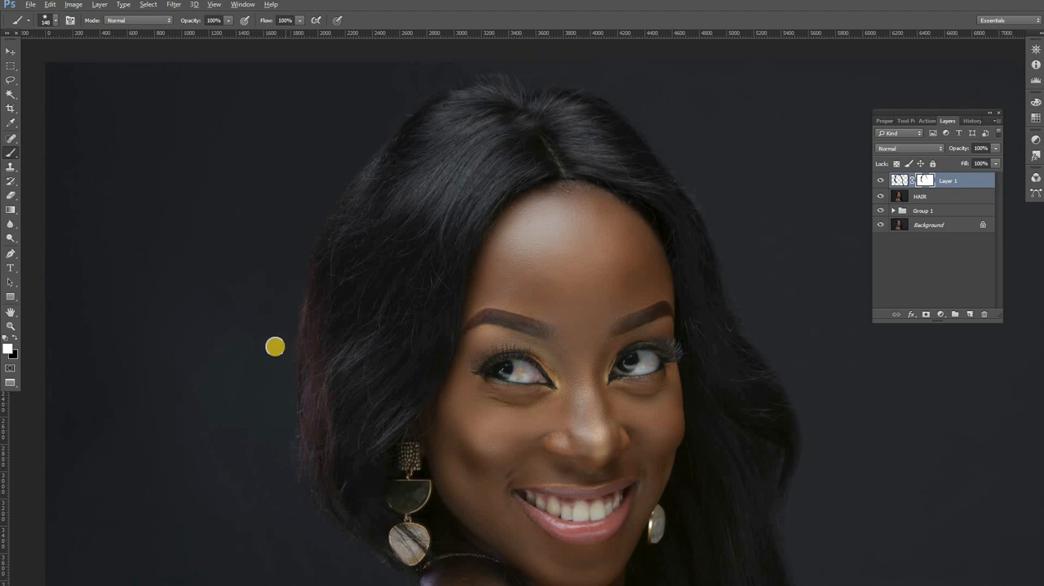
mouse_move(275, 347)
left_mouse_down()
mouse_move(274, 426)
mouse_move(295, 500)
mouse_move(269, 417)
mouse_move(291, 482)
left_mouse_up()
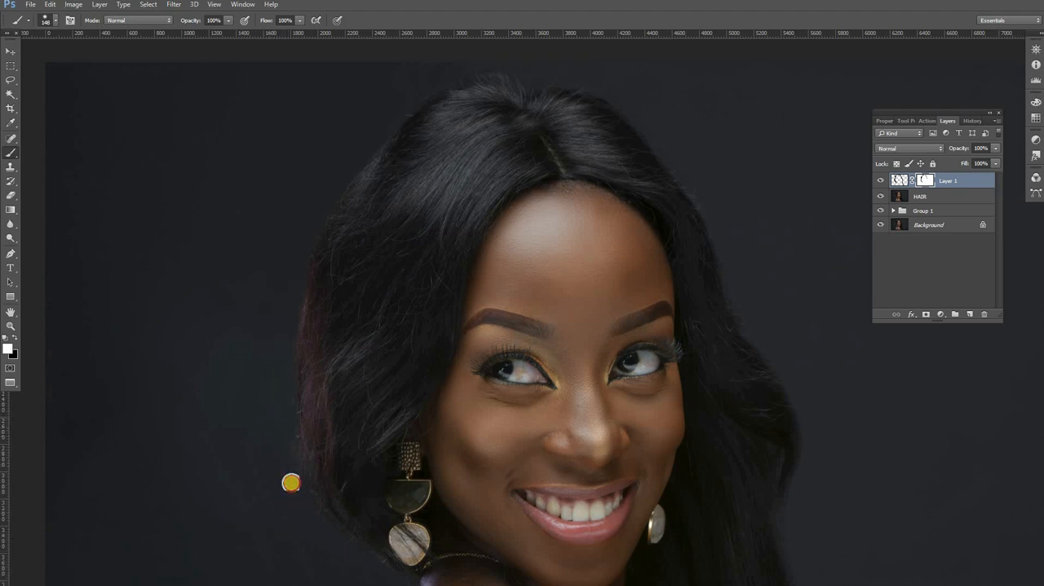
mouse_move(313, 517)
left_mouse_down()
mouse_move(236, 380)
mouse_move(294, 457)
mouse_move(333, 487)
left_mouse_up()
Step: Paint white on the mask along the outer right edge of the hair down past the earring to clean its outline
left_click_drag(703, 324, 583, 468)
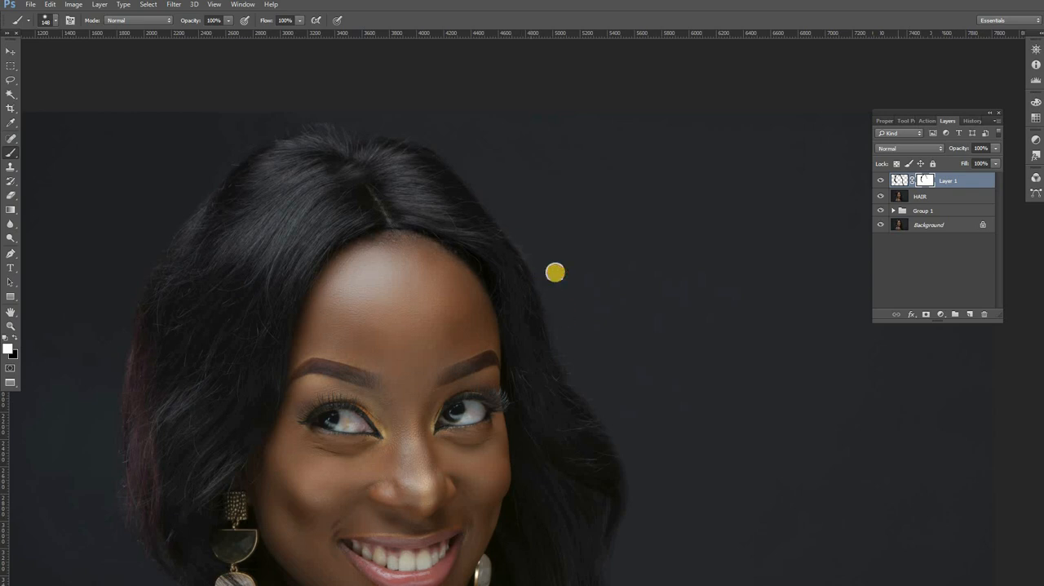
mouse_move(479, 161)
left_mouse_down()
mouse_move(510, 202)
mouse_move(461, 151)
mouse_move(322, 111)
left_mouse_up()
left_click_drag(566, 184, 484, 81)
mouse_move(482, 211)
left_mouse_down()
mouse_move(488, 255)
mouse_move(540, 325)
left_mouse_up()
left_click_drag(509, 237, 506, 225)
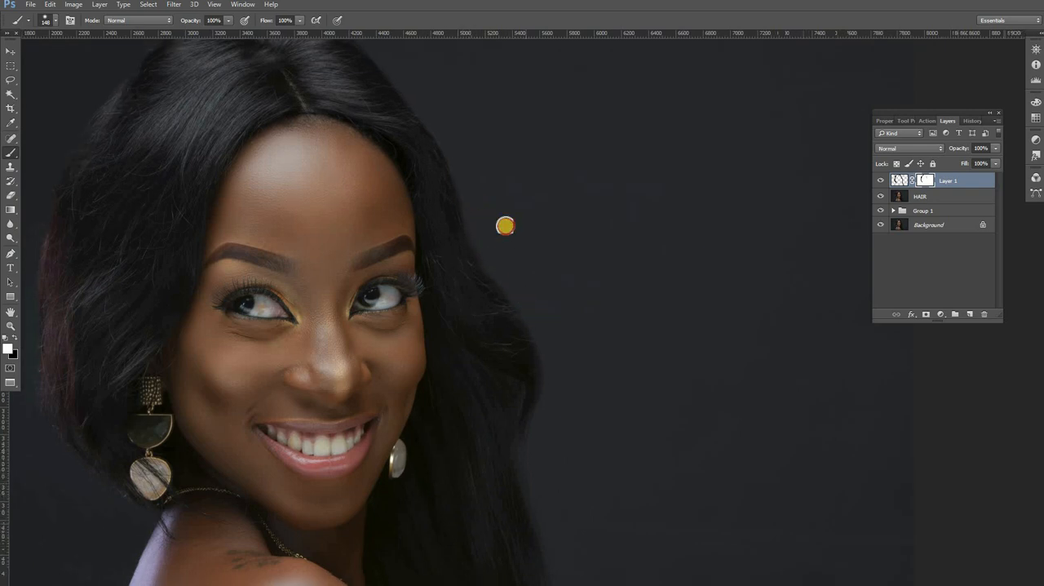
left_click_drag(522, 266, 532, 317)
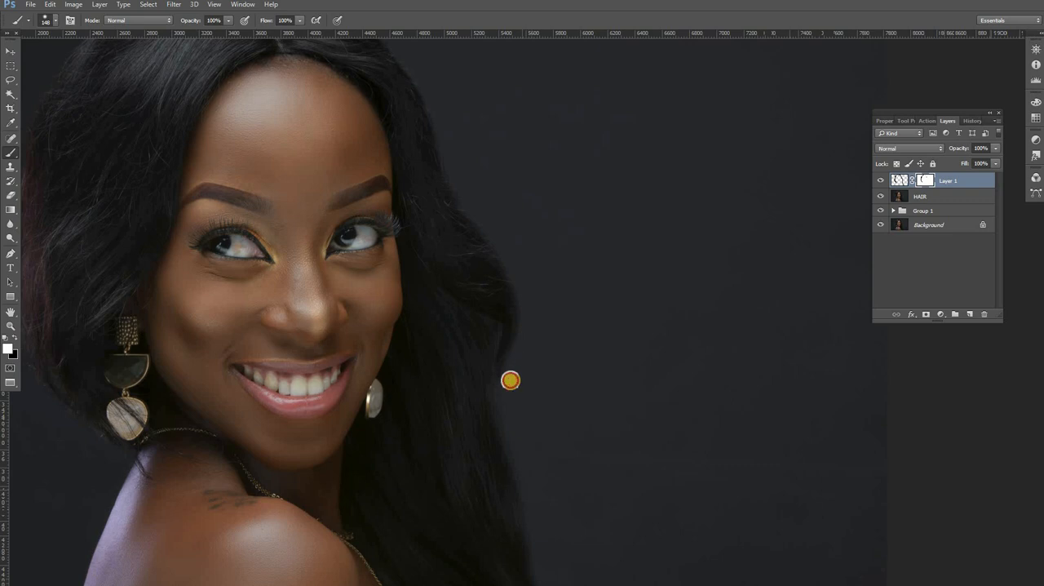
left_click_drag(511, 380, 529, 453)
Step: Select Layer 1 together with the HAIR layer and combine both into a new layer group
mouse_move(311, 331)
left_mouse_down()
mouse_move(521, 257)
mouse_move(655, 254)
mouse_move(658, 236)
left_mouse_up()
left_click(521, 257, "alt")
left_click(521, 257, "alt")
left_click(881, 197)
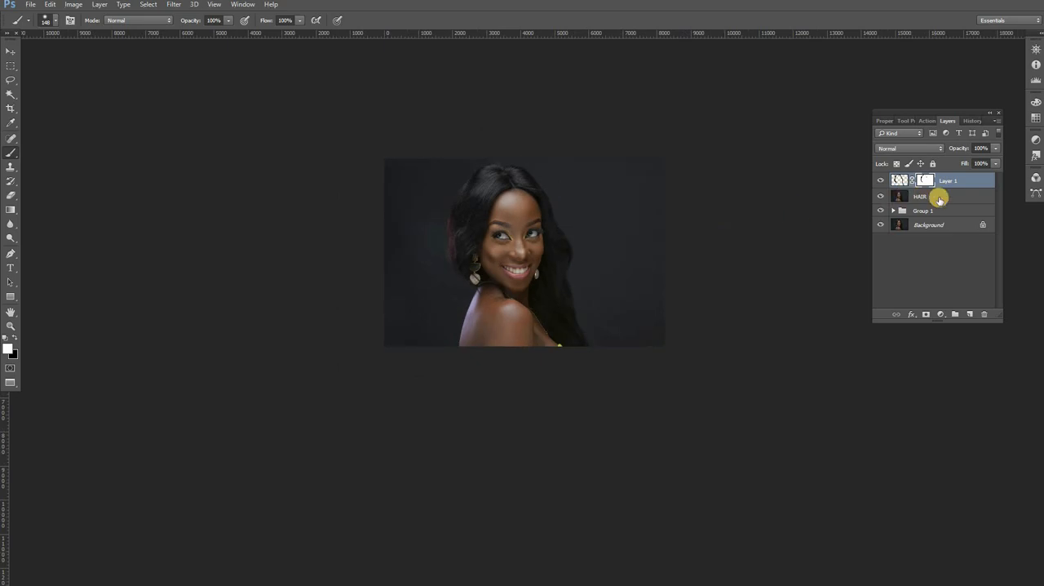
left_click(8, 327)
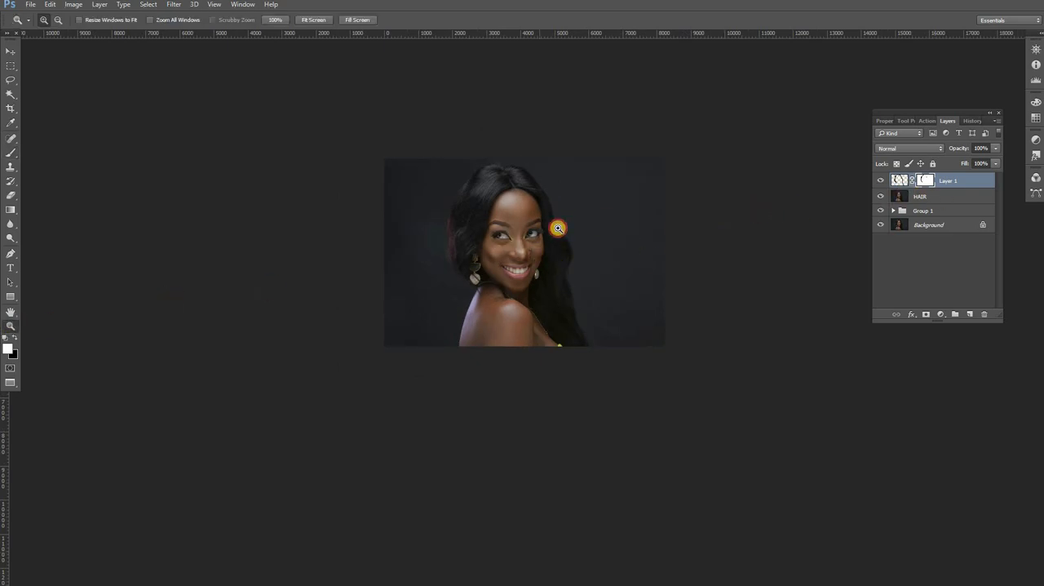
left_click(558, 227)
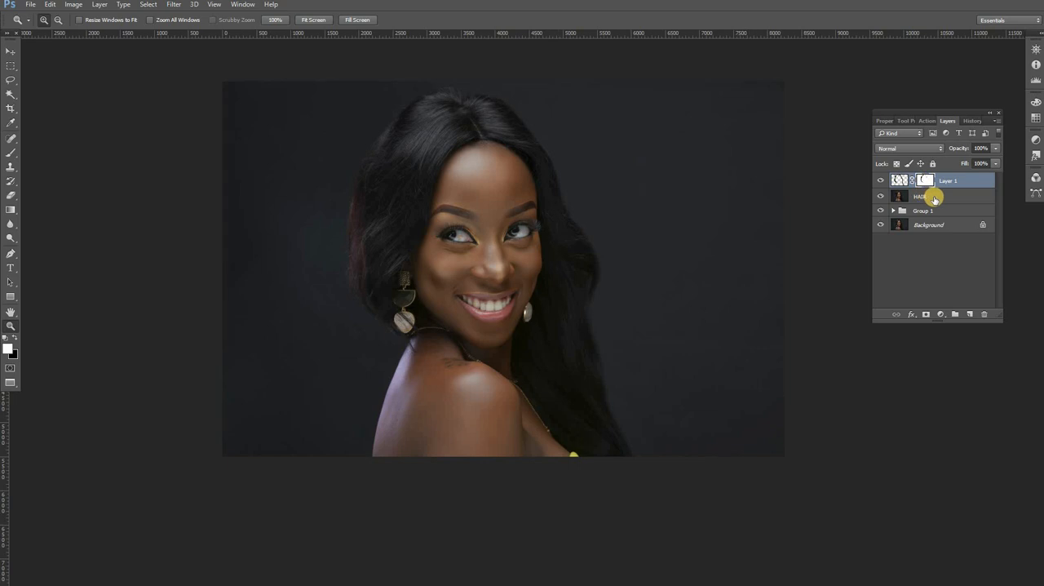
left_click(934, 196, "ctrl")
left_click_drag(970, 181, 955, 314)
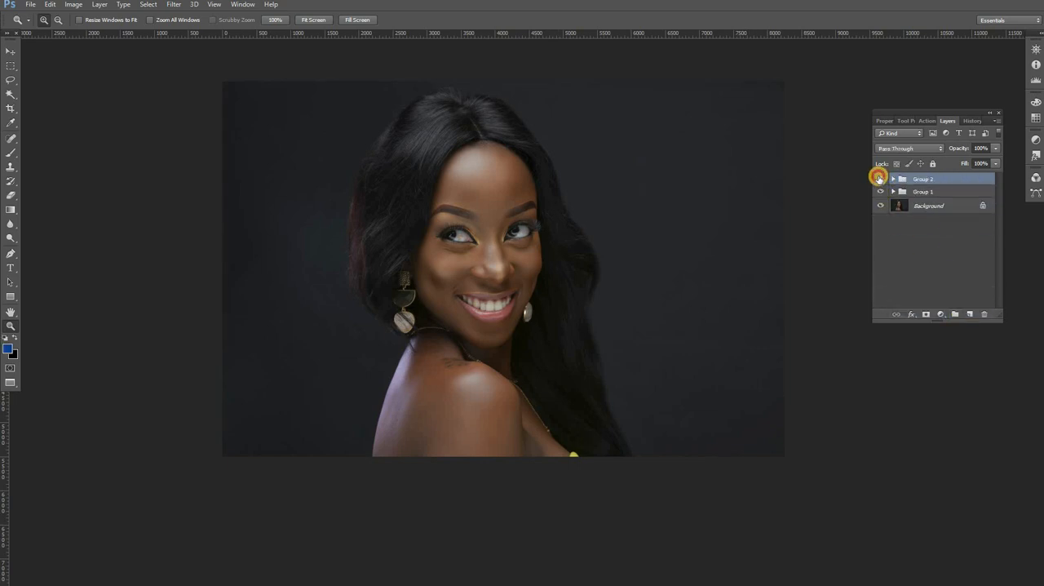
Step: Compare the portrait with and without Group 2, and with and without Layer 1 inside the group
left_click(879, 178)
left_click(879, 178)
left_click(879, 178)
left_click(879, 177)
left_click(878, 178)
left_click(879, 178)
left_click(879, 178)
left_click(879, 178)
left_click(893, 179)
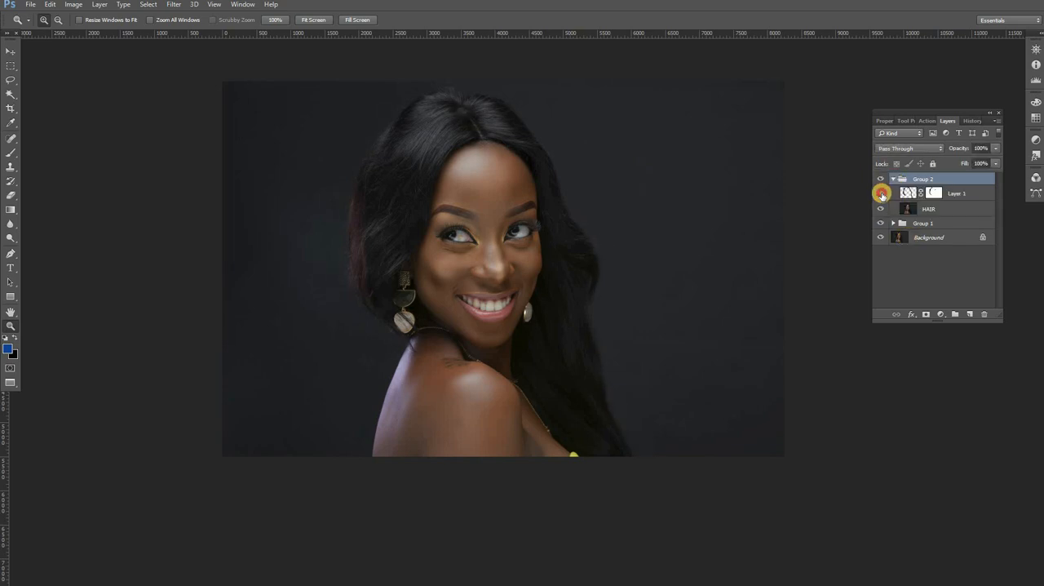
left_click(881, 193)
left_click(880, 194)
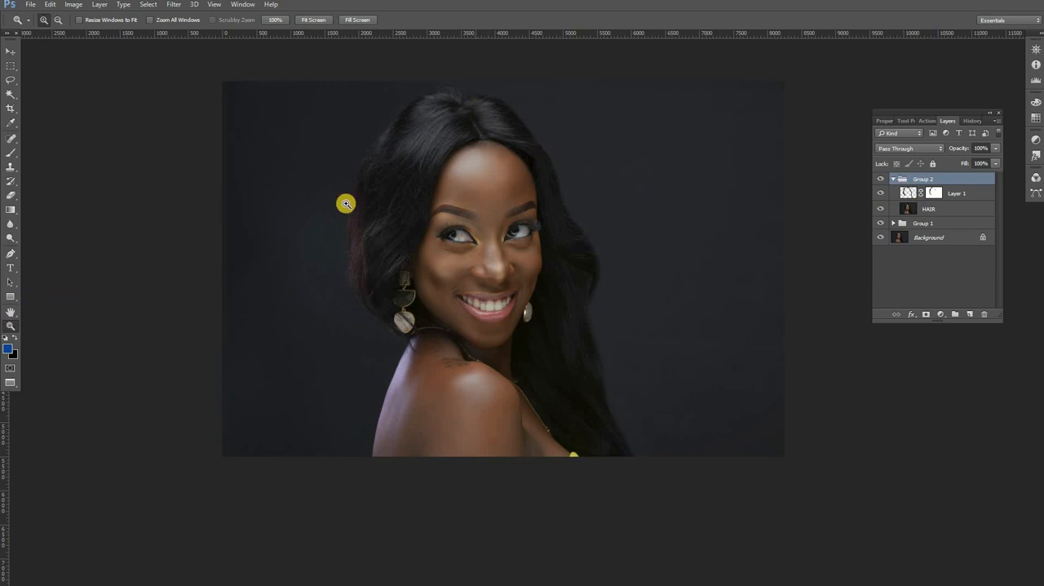
Step: Paint black on Layer 1's mask over the hair at the crown beside the parting to bring back the original strands
left_click(465, 117)
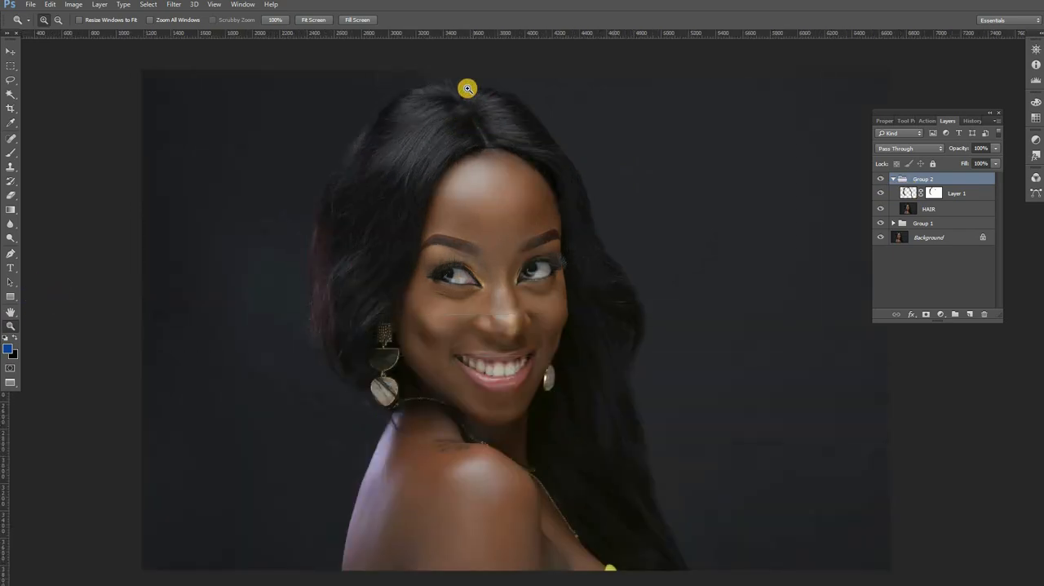
left_click(465, 108)
left_click(459, 124)
left_click(489, 106)
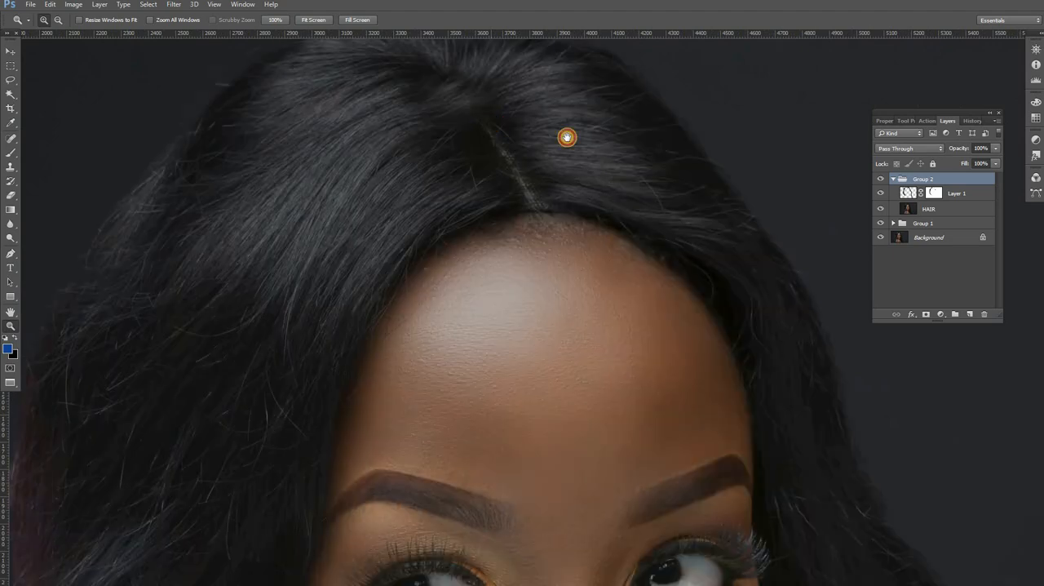
left_click(930, 189)
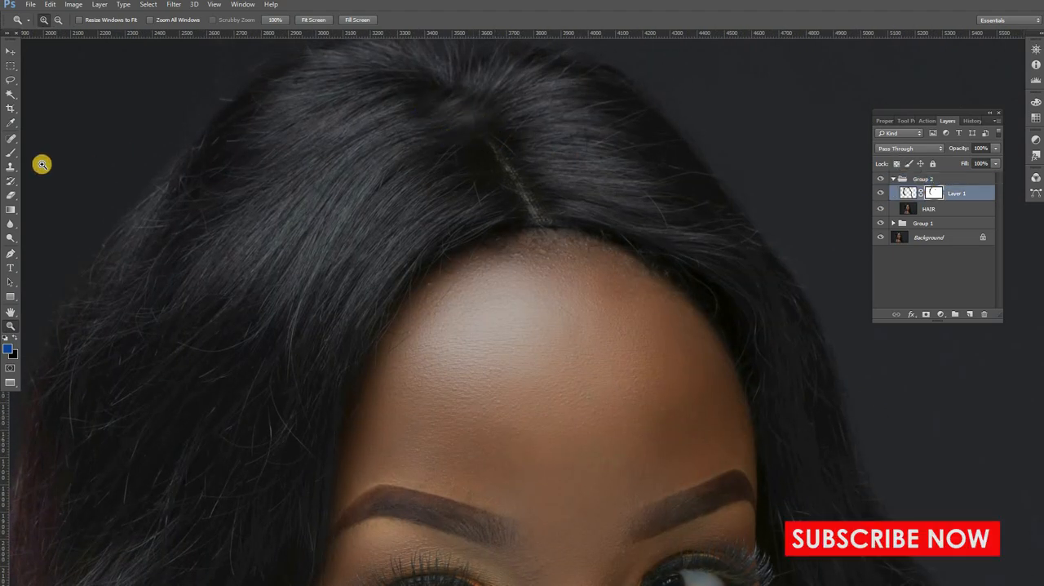
key("b")
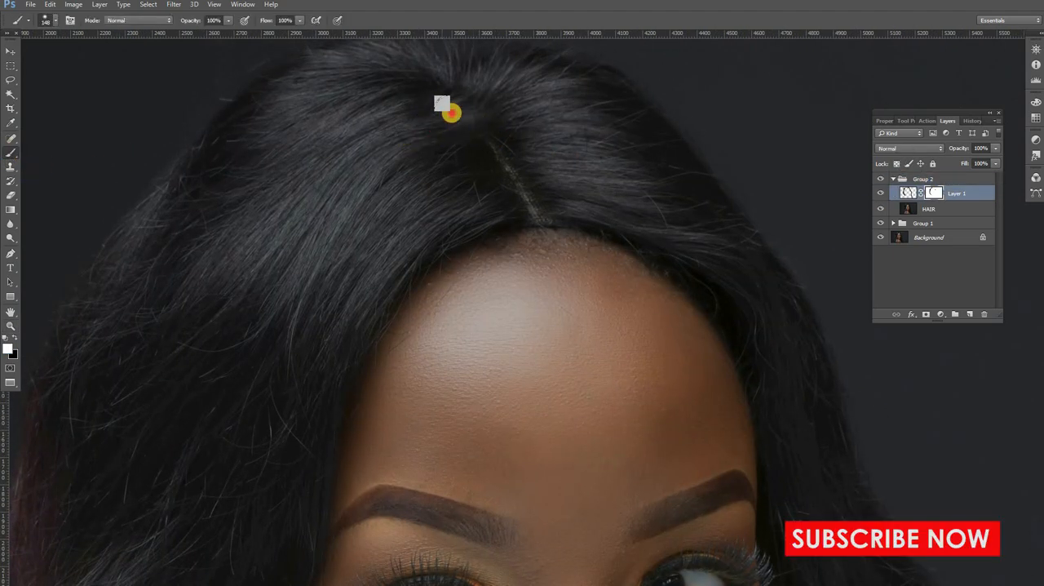
left_click(14, 338)
mouse_move(431, 105)
left_mouse_down()
mouse_move(413, 116)
mouse_move(450, 96)
mouse_move(435, 119)
mouse_move(502, 126)
mouse_move(408, 175)
left_mouse_up()
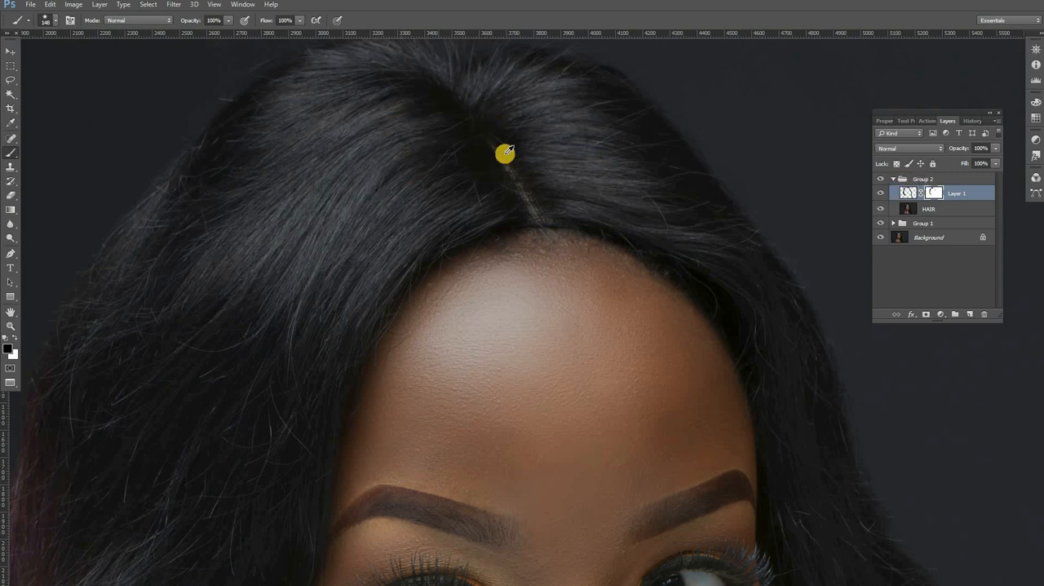
left_click(488, 137)
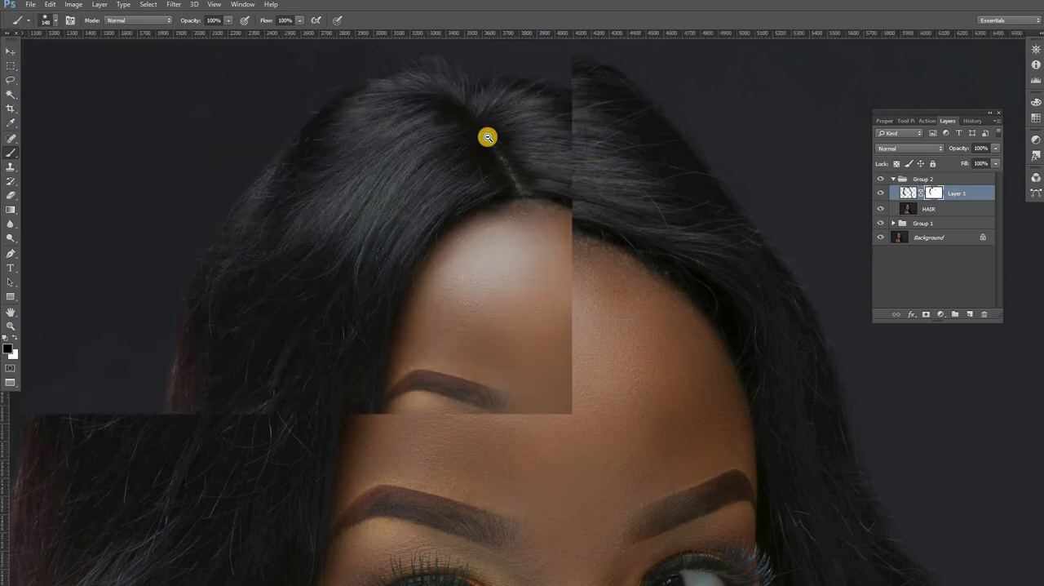
key("alt+space")
left_click(488, 137, "alt")
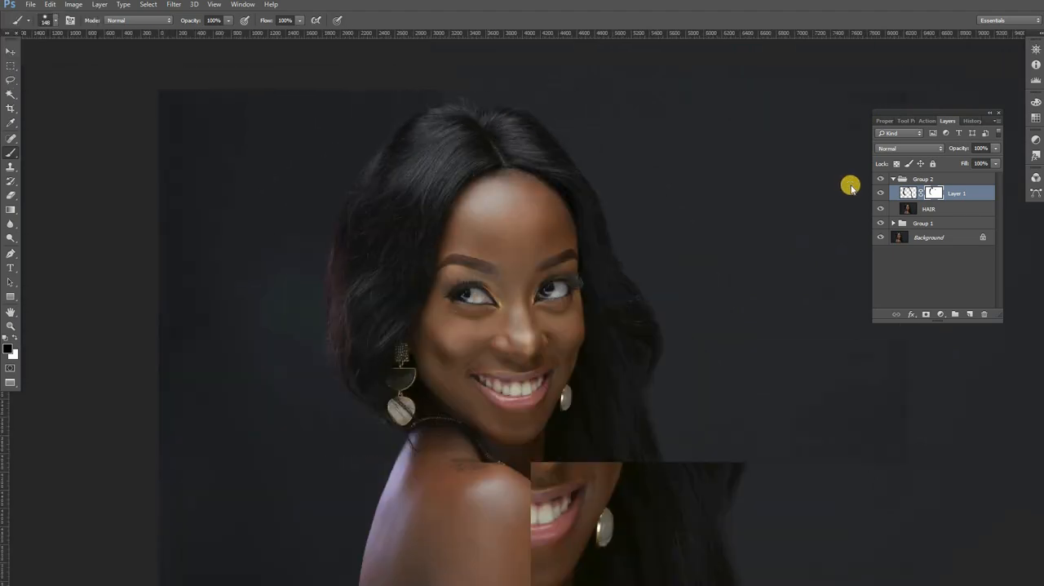
Step: Collapse Group 2 and rename it "stray hair"
left_click(893, 179)
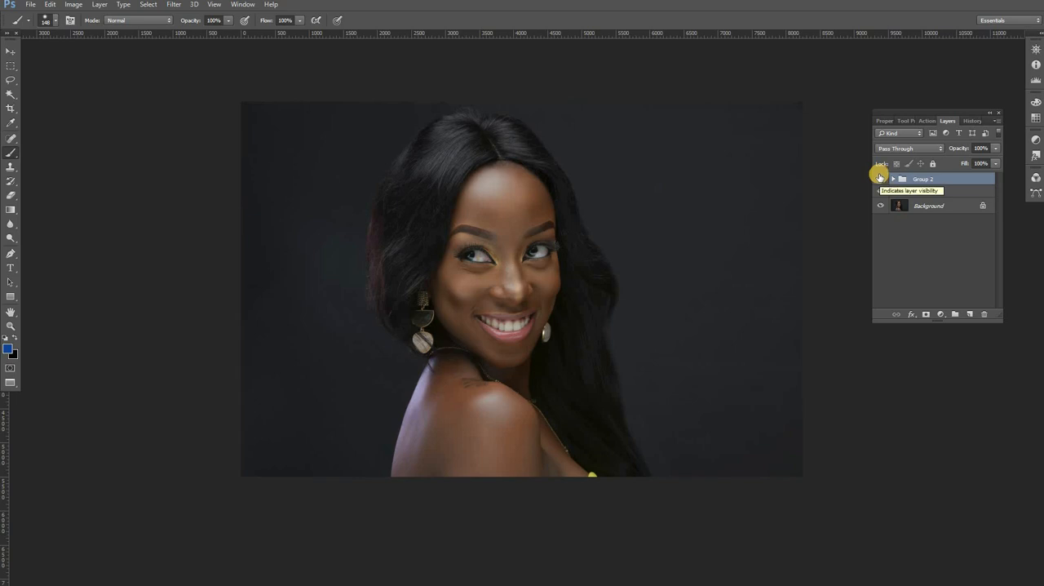
left_click(10, 326)
left_click(451, 196)
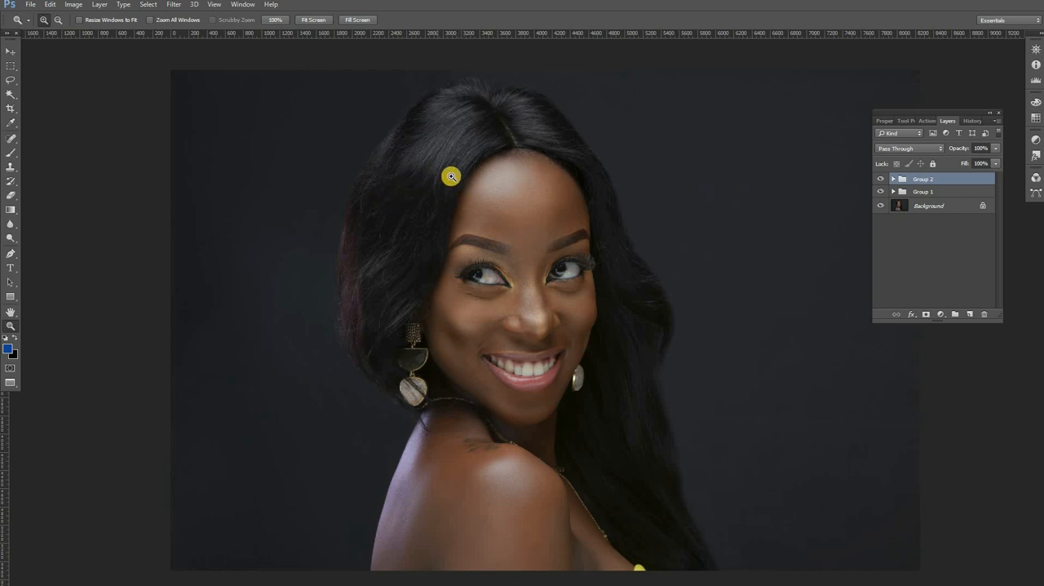
left_click(446, 174)
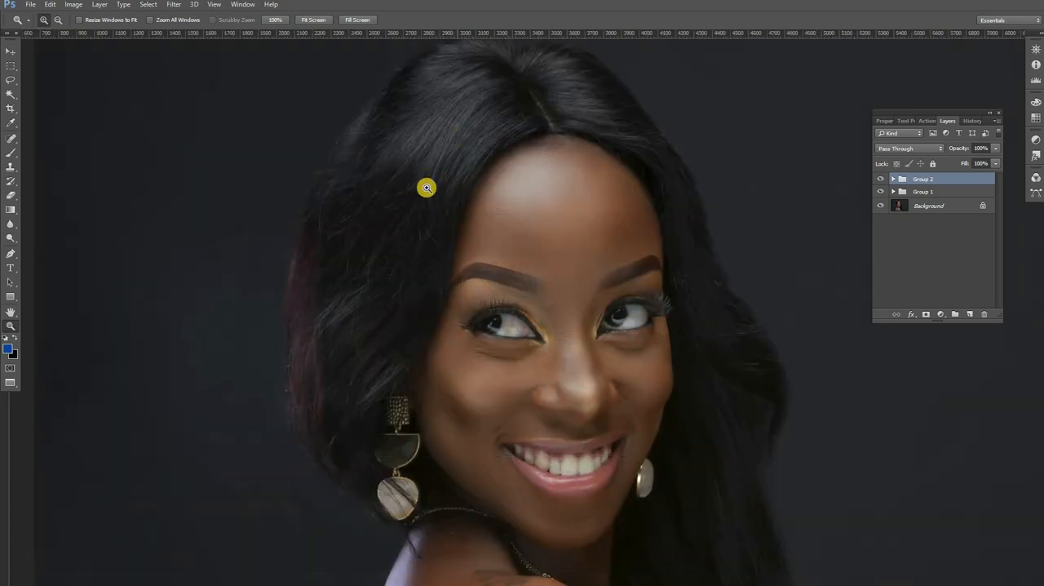
left_click(427, 180)
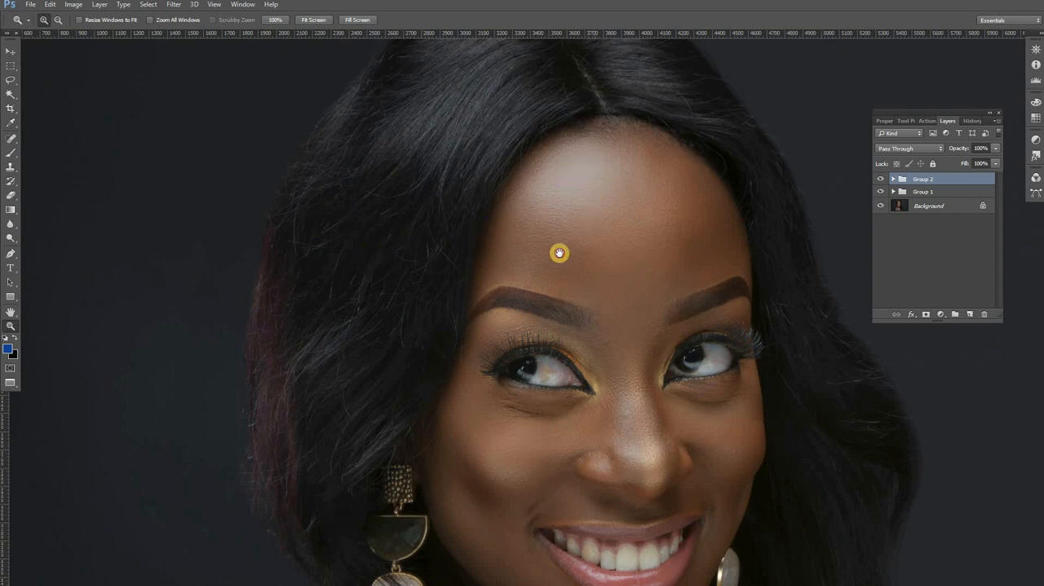
left_click_drag(560, 252, 531, 289)
left_click_drag(583, 251, 639, 203)
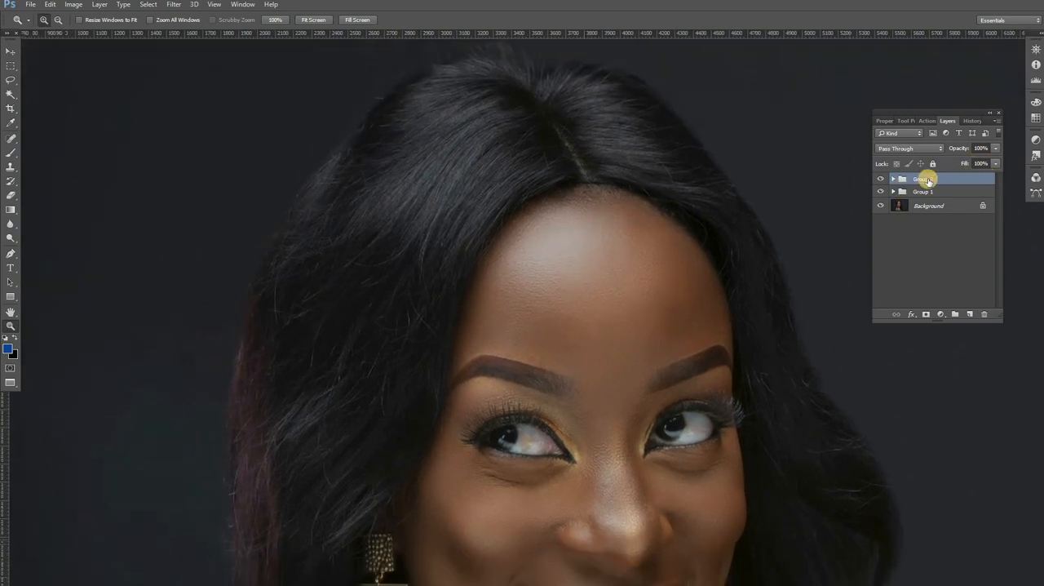
double_click(920, 179)
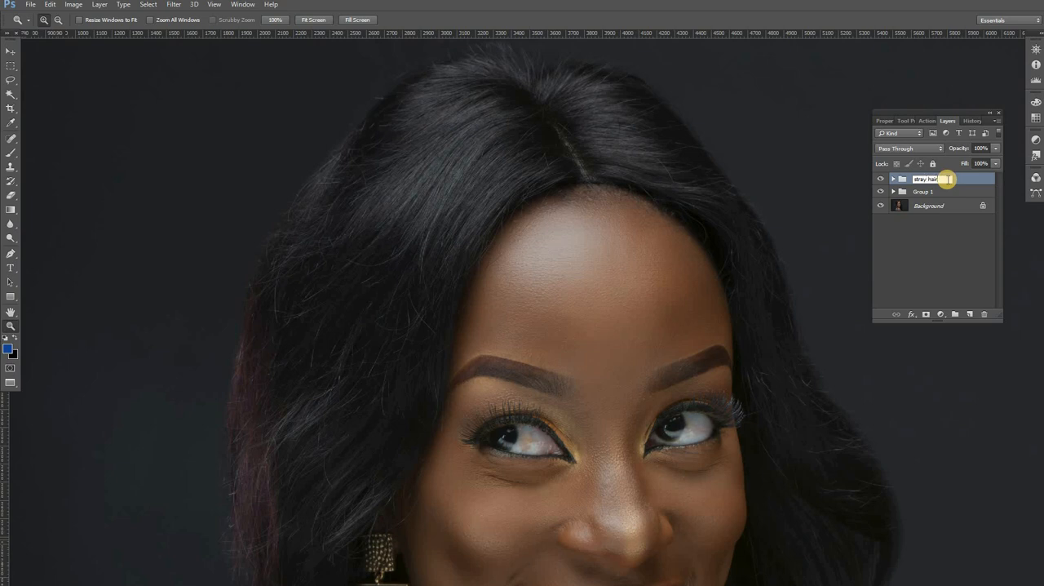
left_click(967, 176)
key("ctrl+shift+alt+e")
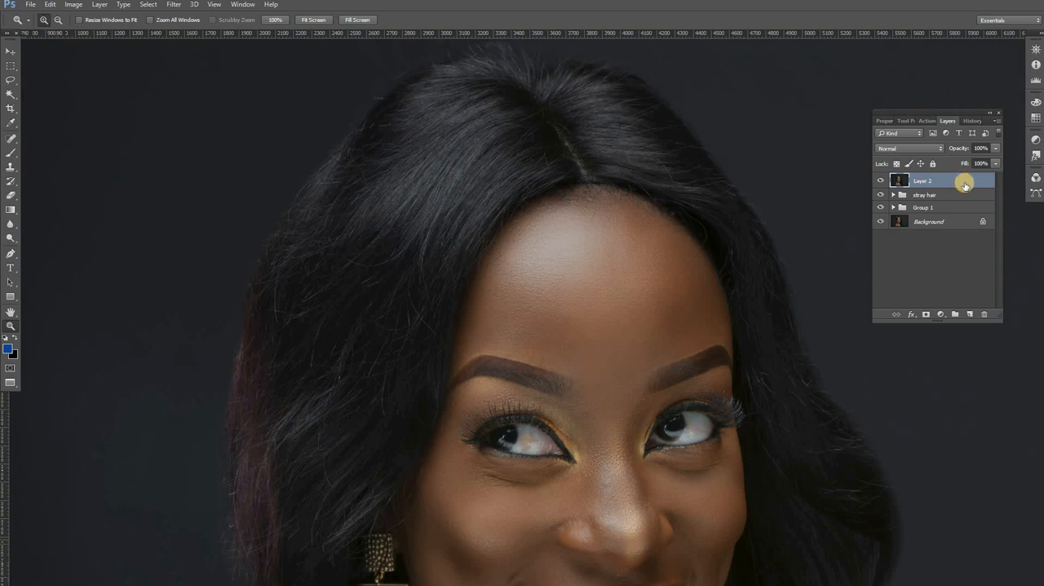
left_click_drag(965, 185, 965, 255)
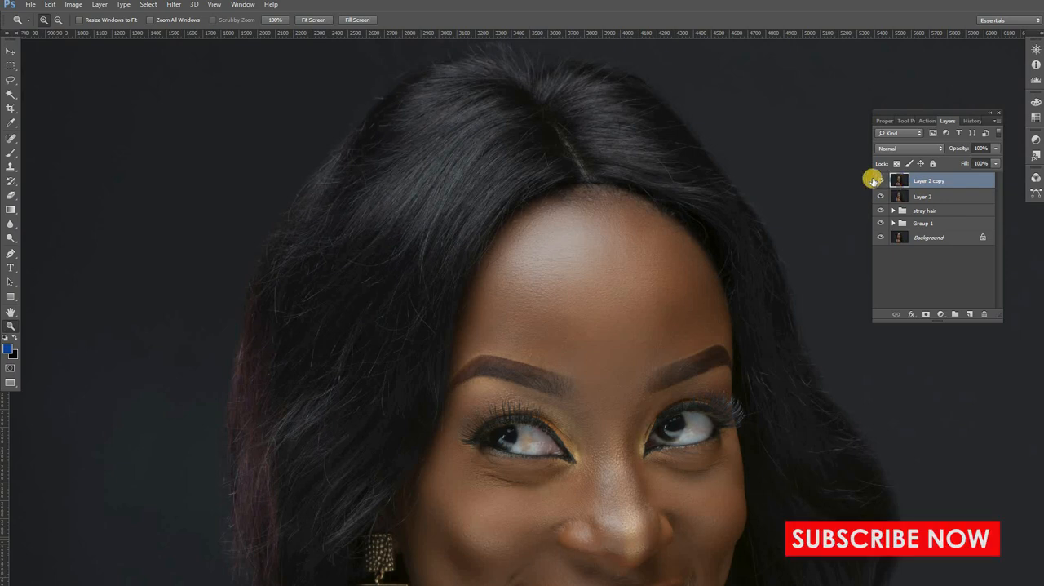
left_click(947, 198, "ctrl")
left_click_drag(958, 176, 984, 314)
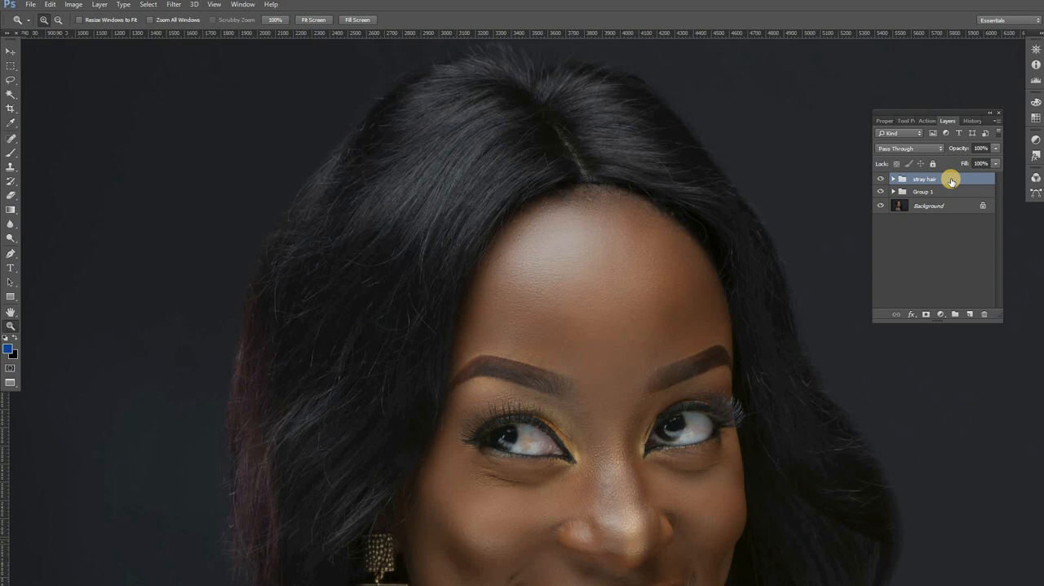
Step: Stamp all visible layers into a new layer above the stray hair group and rename it "Cross hair"
key("ctrl+alt+shift+e")
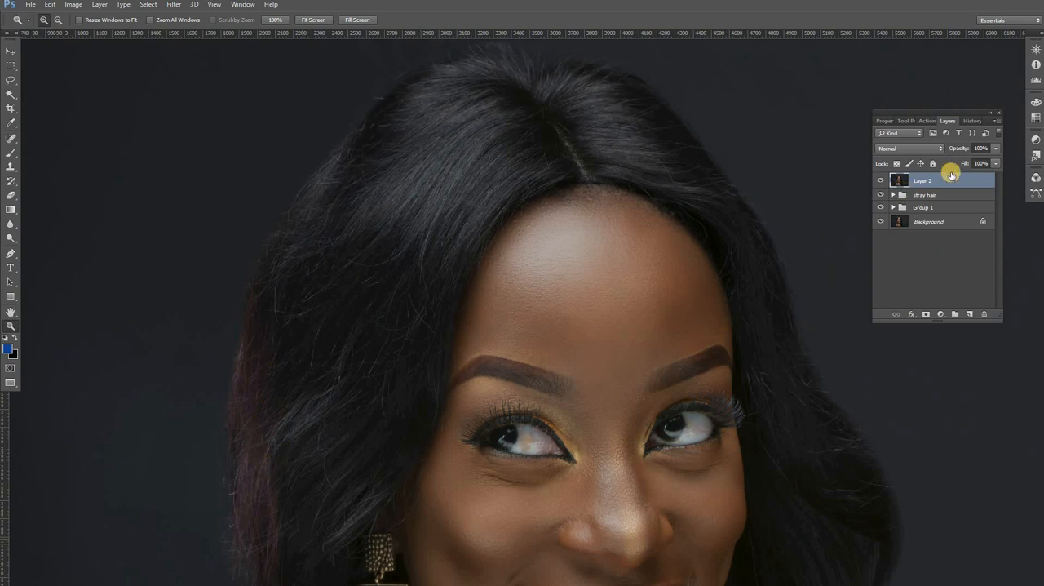
double_click(929, 180)
type("rop")
left_click(960, 184)
Step: Duplicate the Cross hair layer twice and hide the uppermost copy
left_click_drag(959, 184, 970, 315)
left_click_drag(952, 180, 970, 314)
key("ctrl+comma")
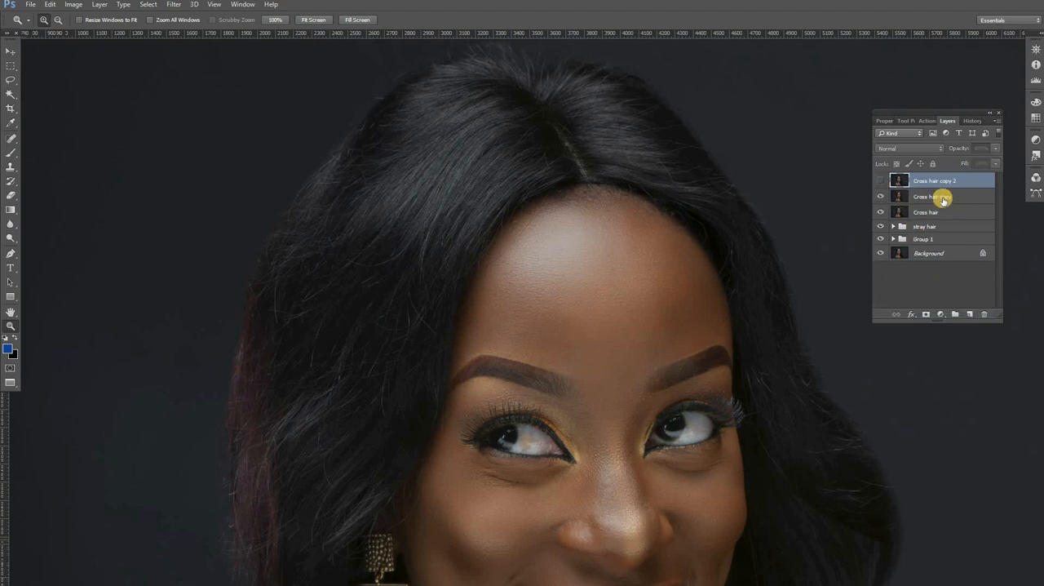
Step: Rename the copy directly above the Cross hair layer as "tones"
double_click(941, 197)
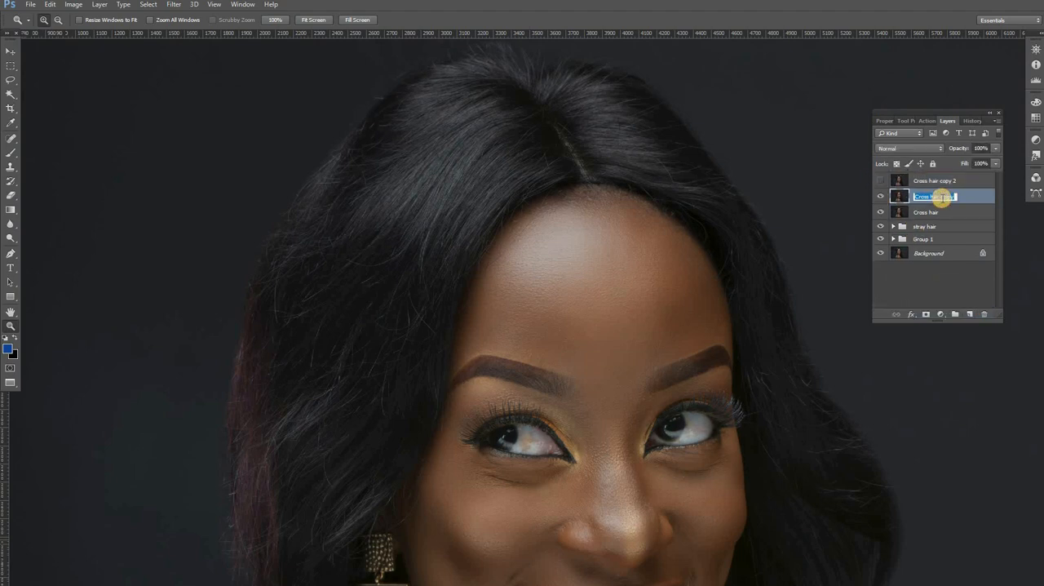
type("tones")
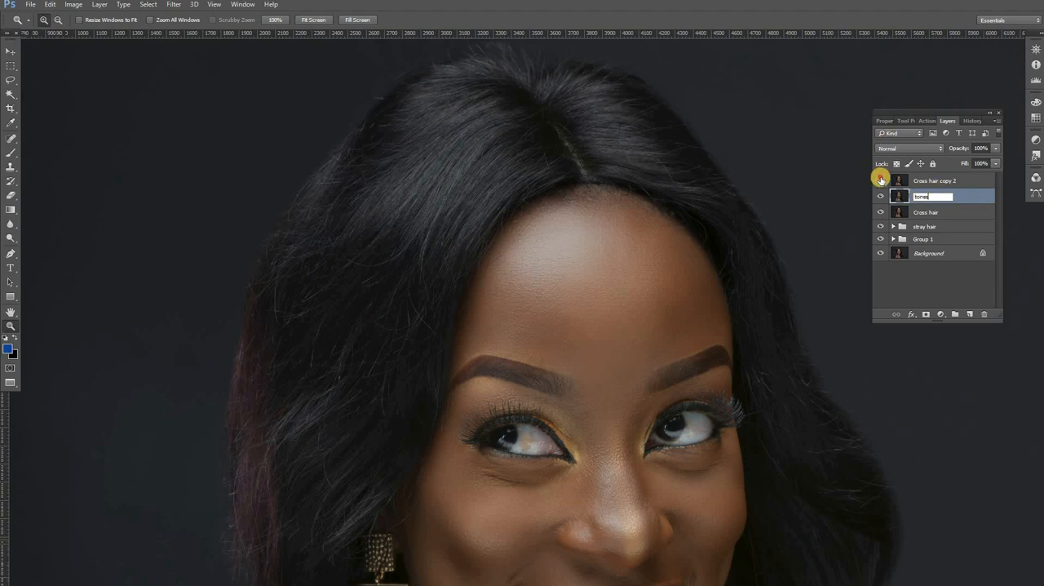
Step: Rename the uppermost Cross hair copy as "hair texture"
left_click(916, 181)
double_click(919, 181)
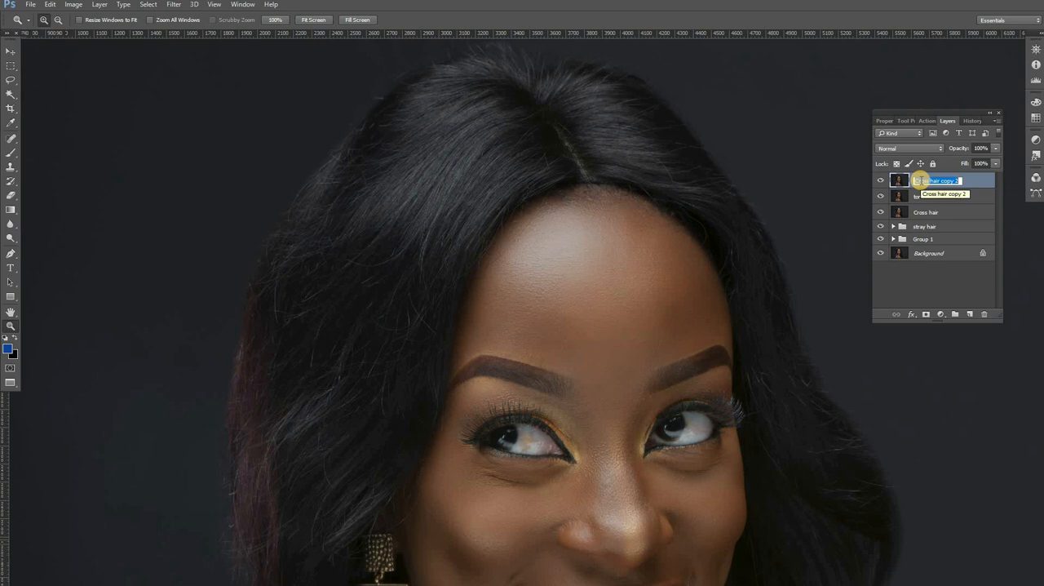
type("hair")
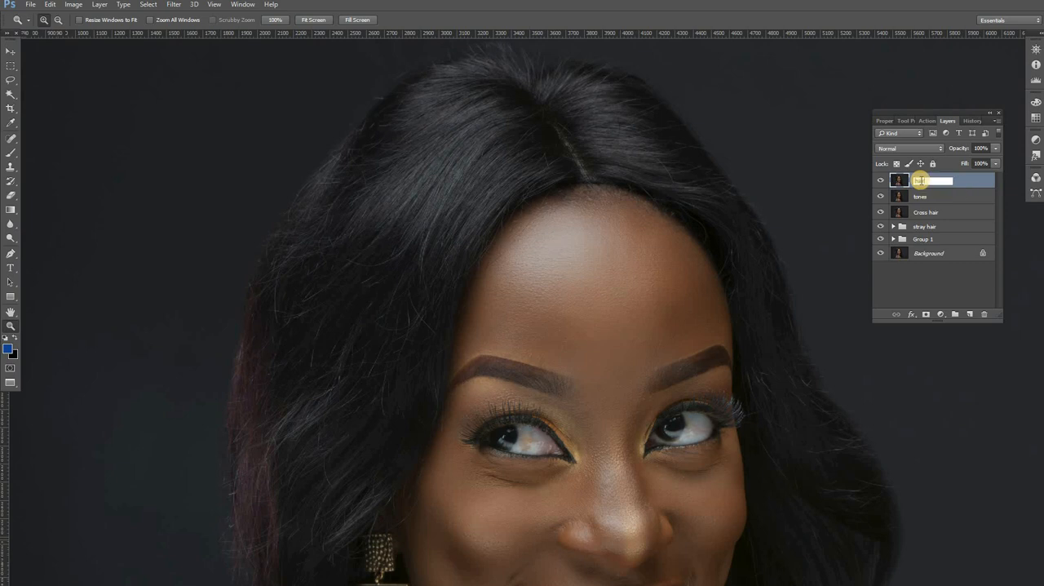
type(" texture")
key("Return")
Step: Hide the hair texture layer and make the tones layer active
left_click(880, 181)
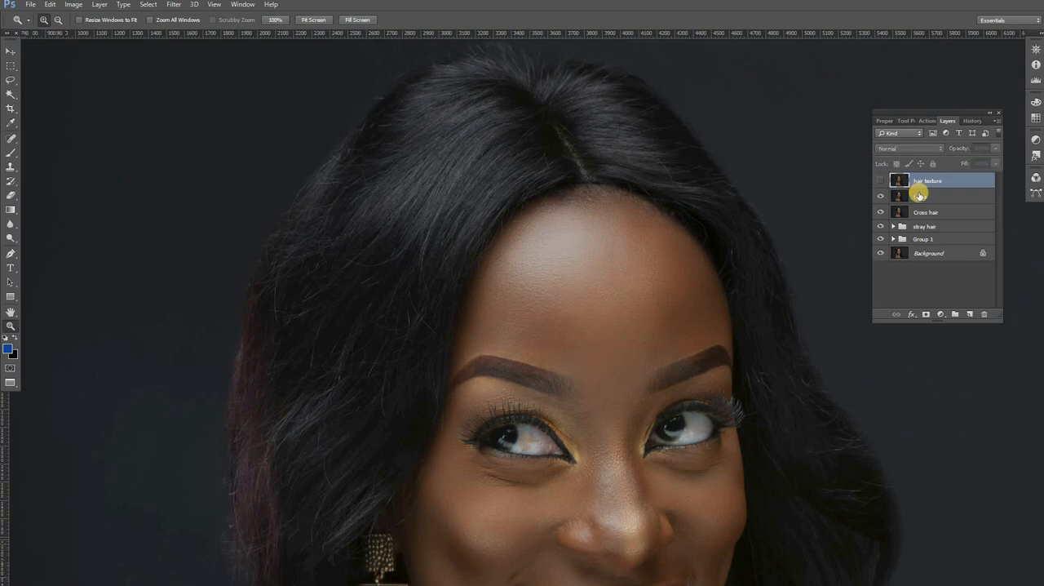
left_click(921, 196)
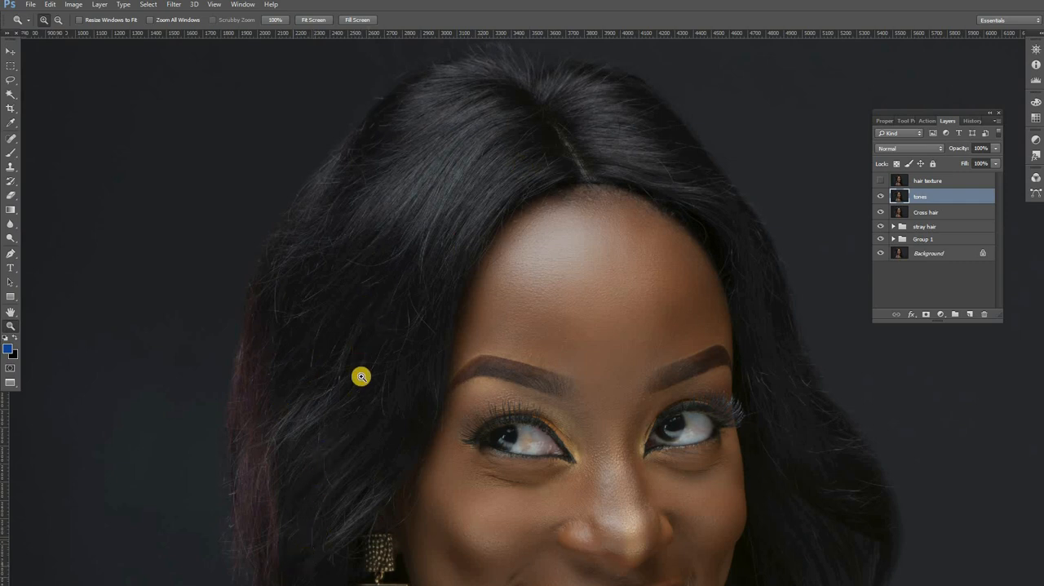
left_click(930, 180)
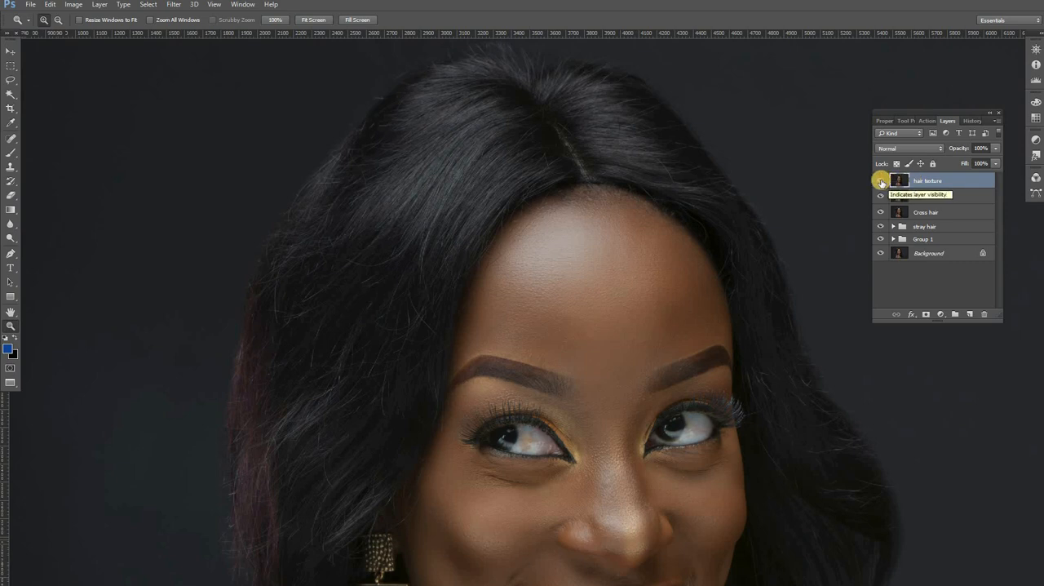
left_click(882, 180)
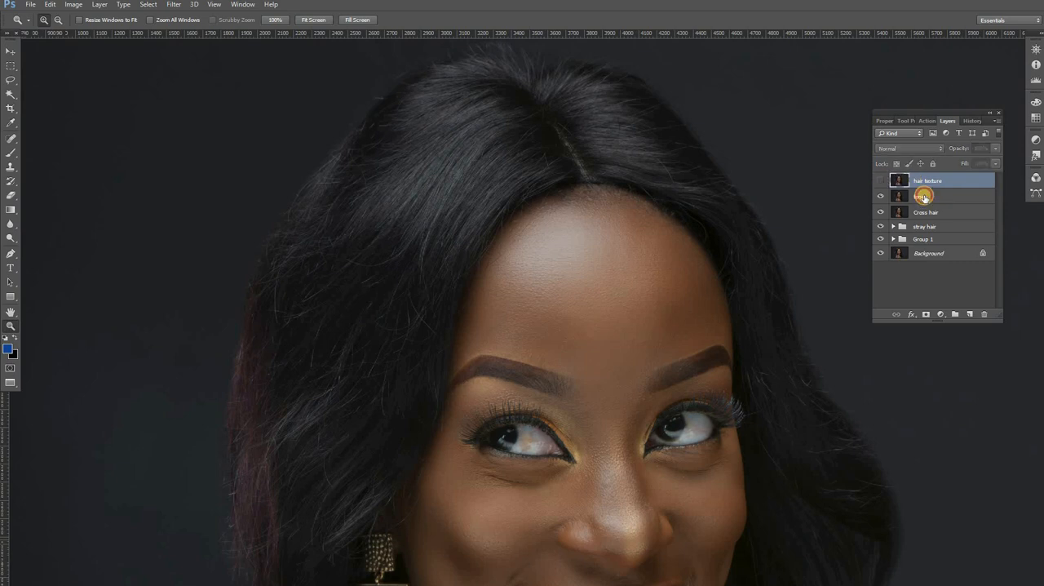
left_click(924, 195)
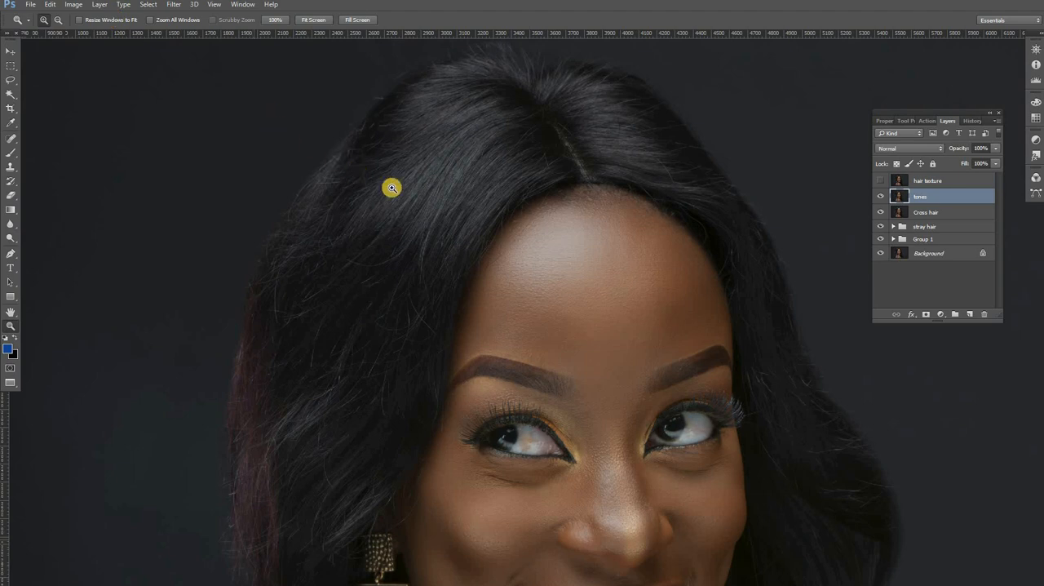
Step: Apply a Gaussian Blur with a radius of 19.6 pixels to the tones layer
left_click(487, 215, "alt")
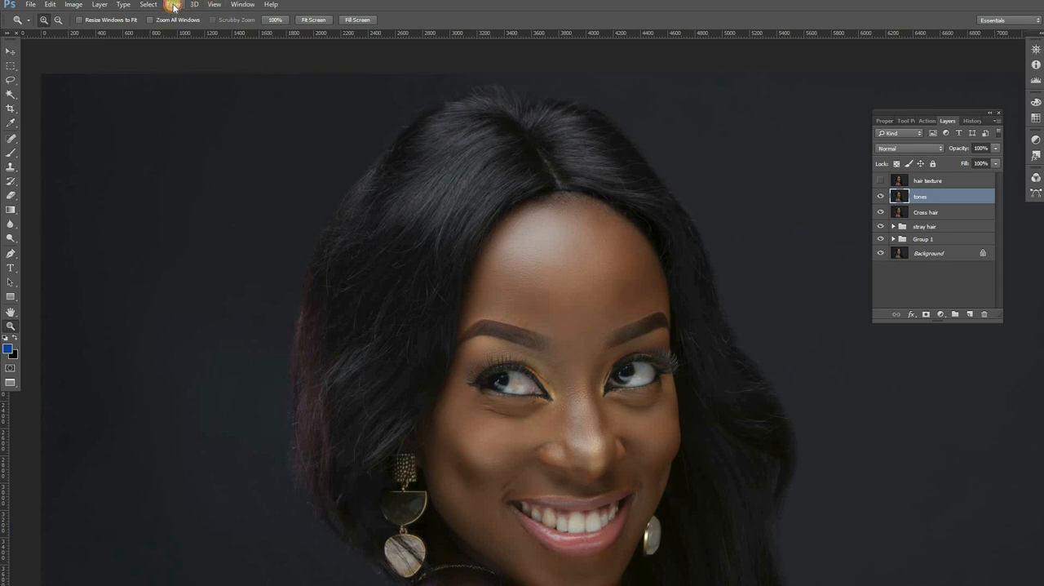
left_click(173, 5)
mouse_move(193, 126)
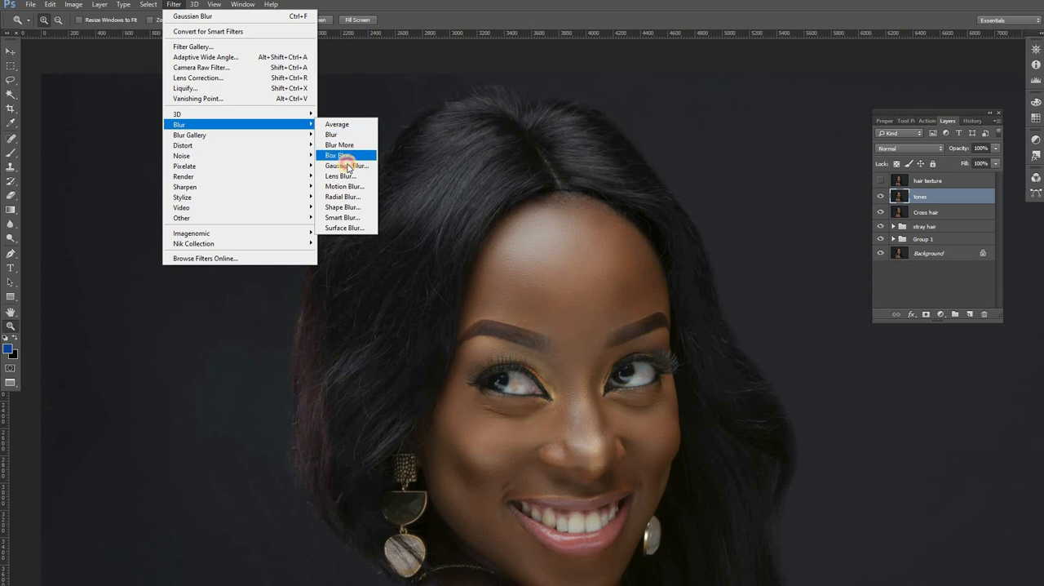
left_click(347, 166)
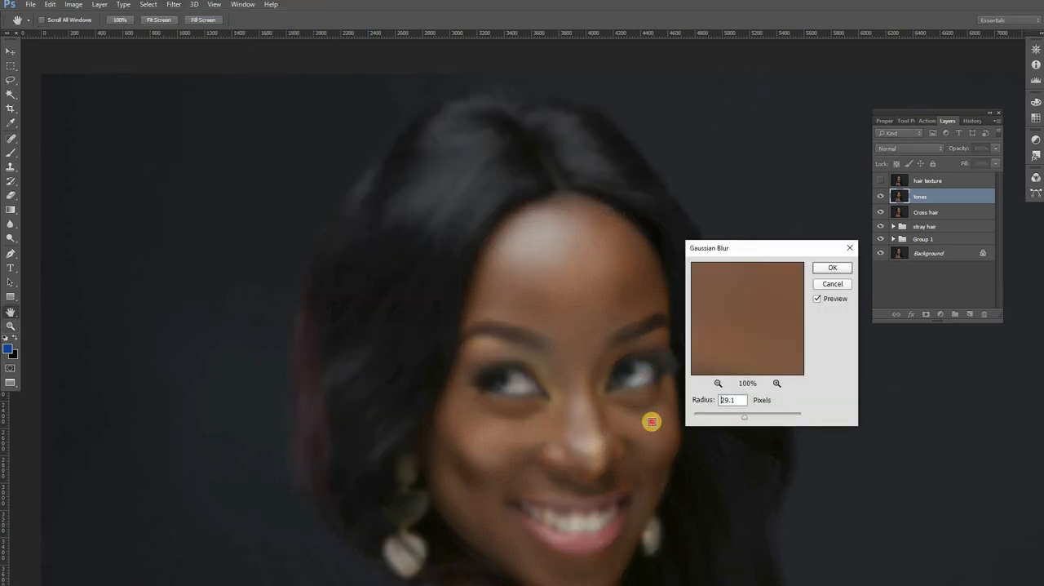
left_click_drag(745, 417, 651, 421)
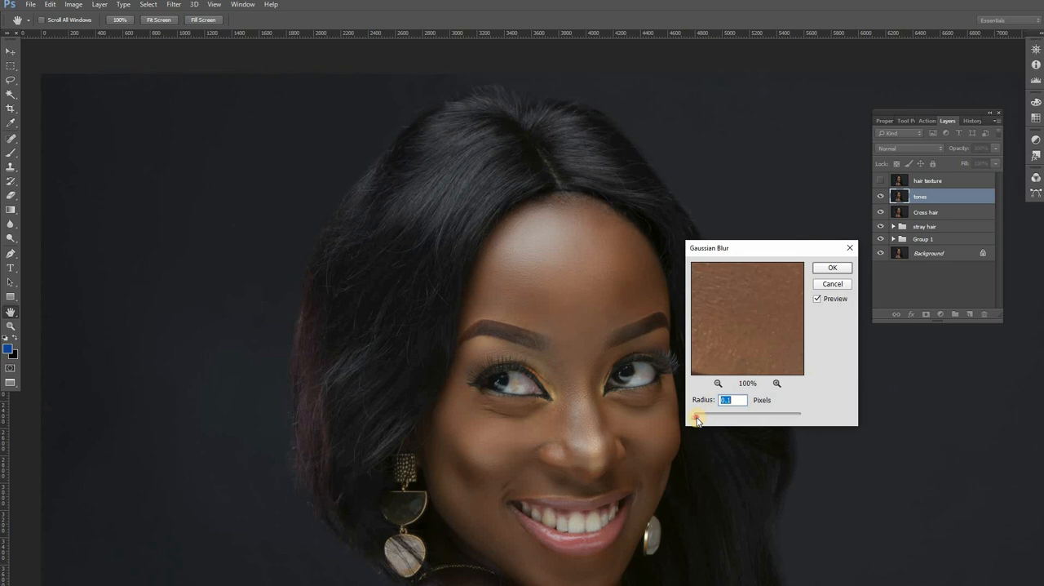
left_click_drag(698, 420, 744, 418)
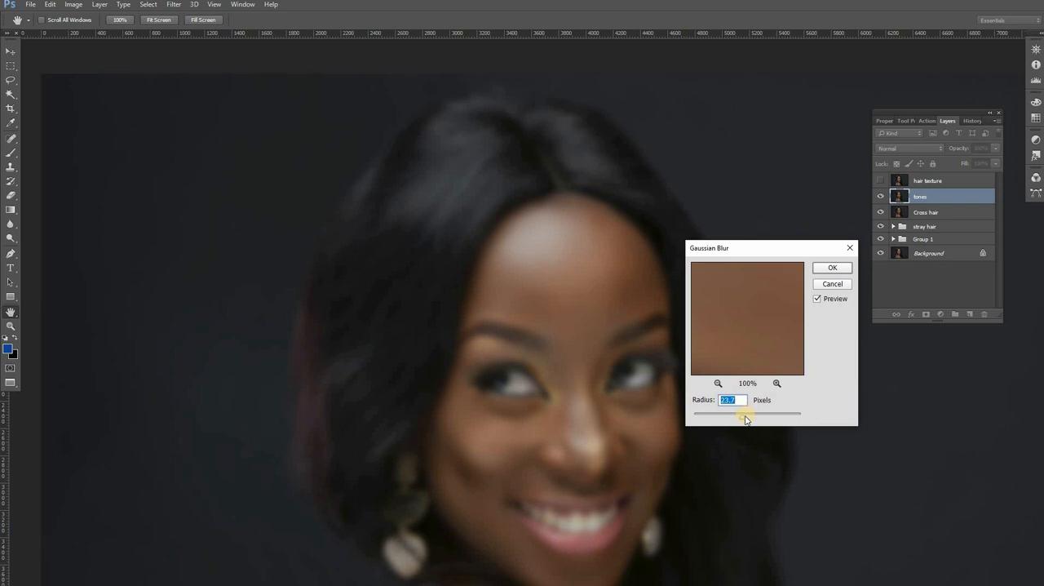
left_click_drag(737, 418, 737, 418)
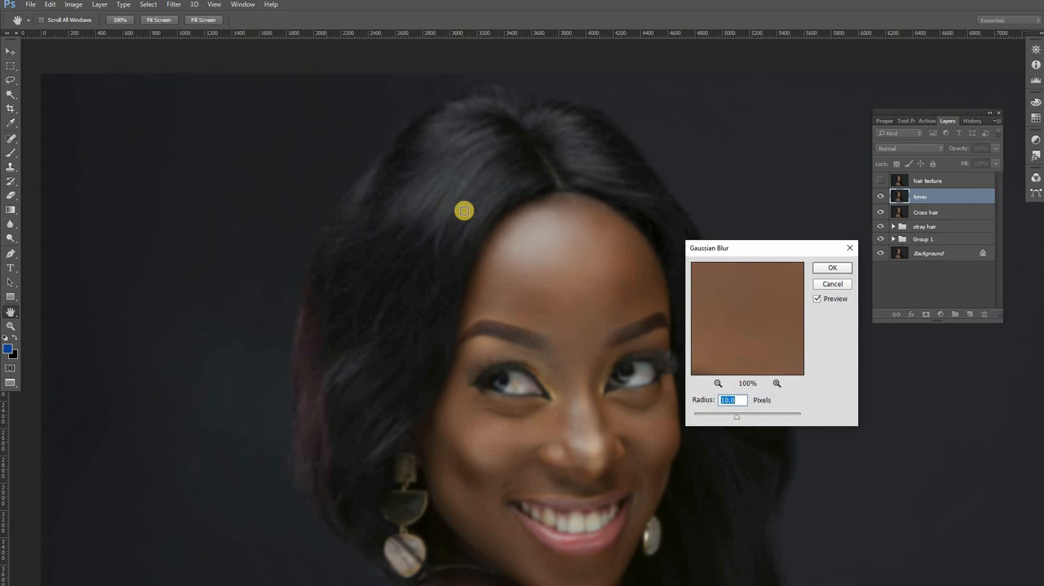
left_click_drag(743, 417, 743, 419)
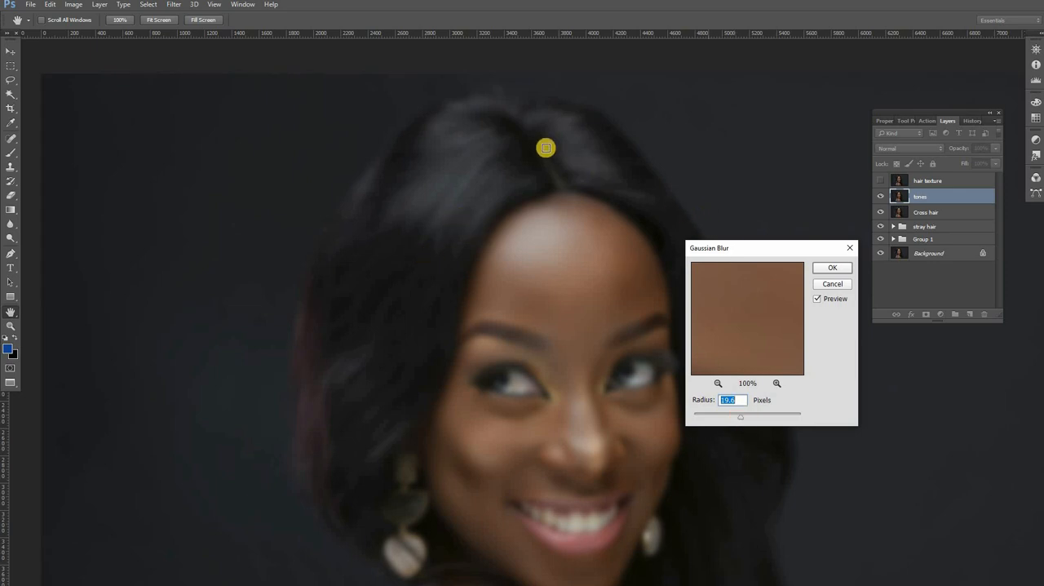
left_click(828, 272)
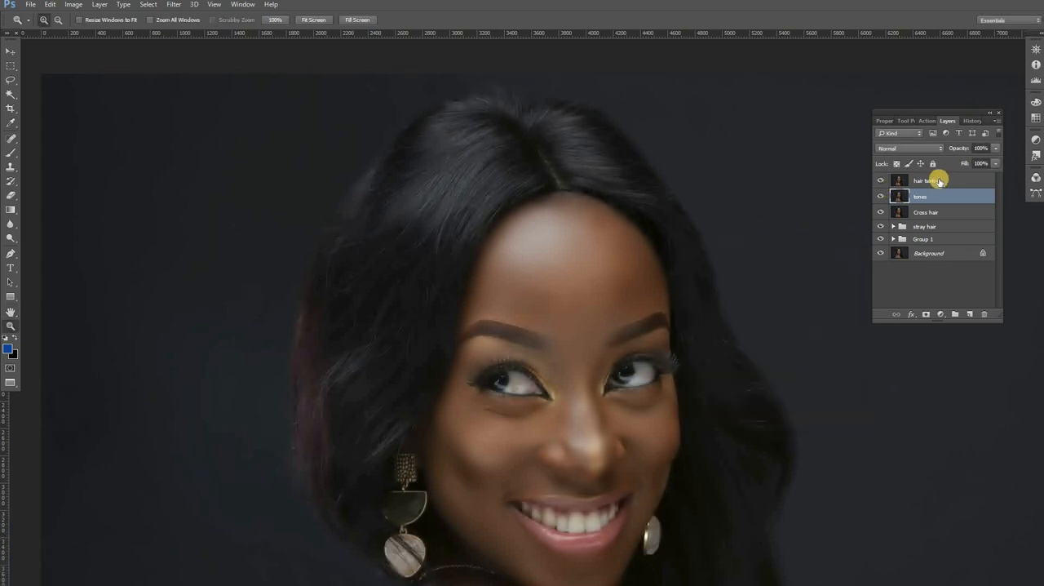
Step: Run Apply Image on the hair texture layer with tones as source layer, Subtract blending, scale 2 and offset 128
key("alt+bracketright")
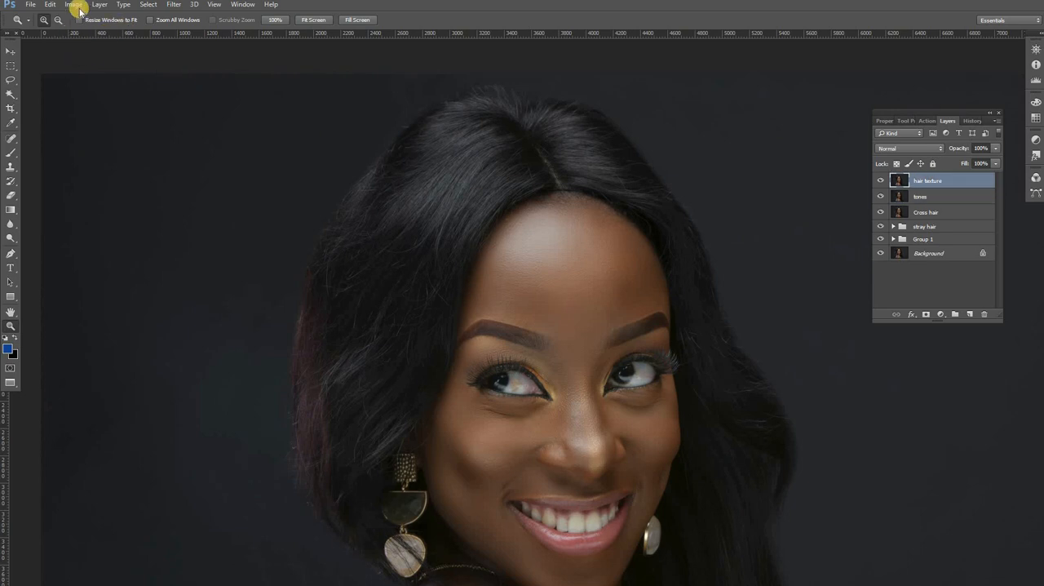
left_click(74, 5)
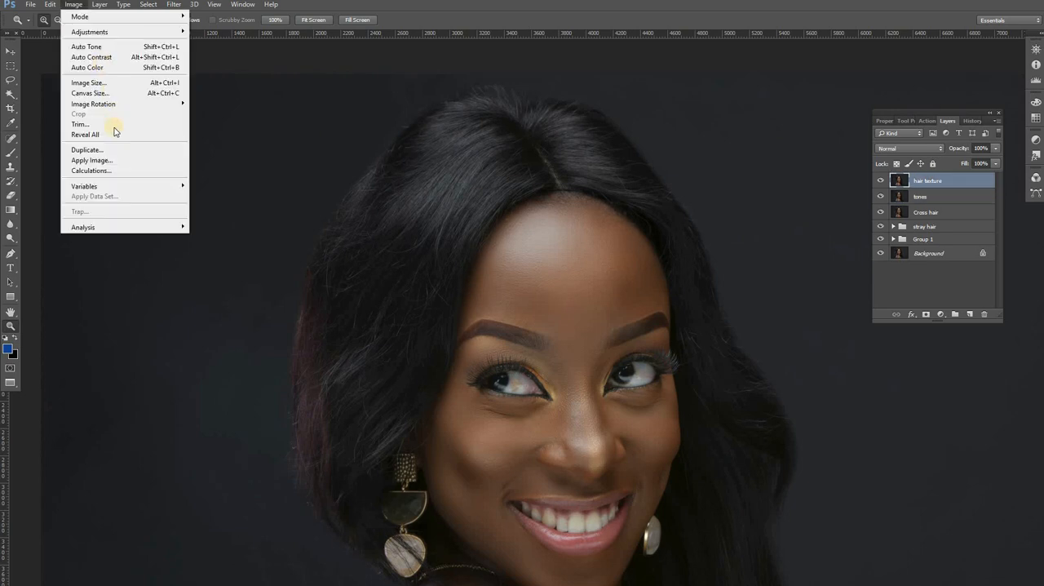
left_click(107, 156)
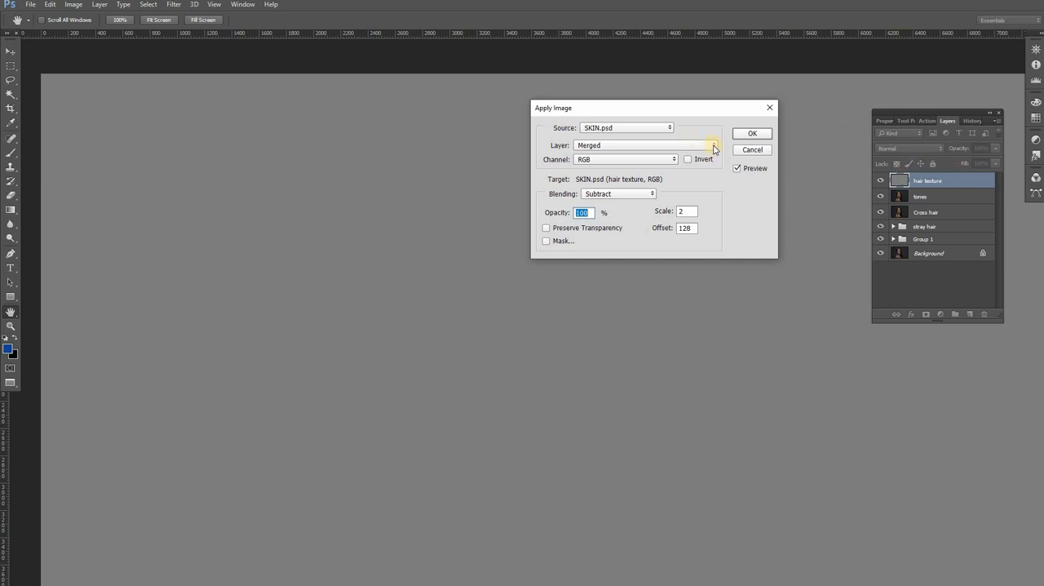
left_click(651, 194)
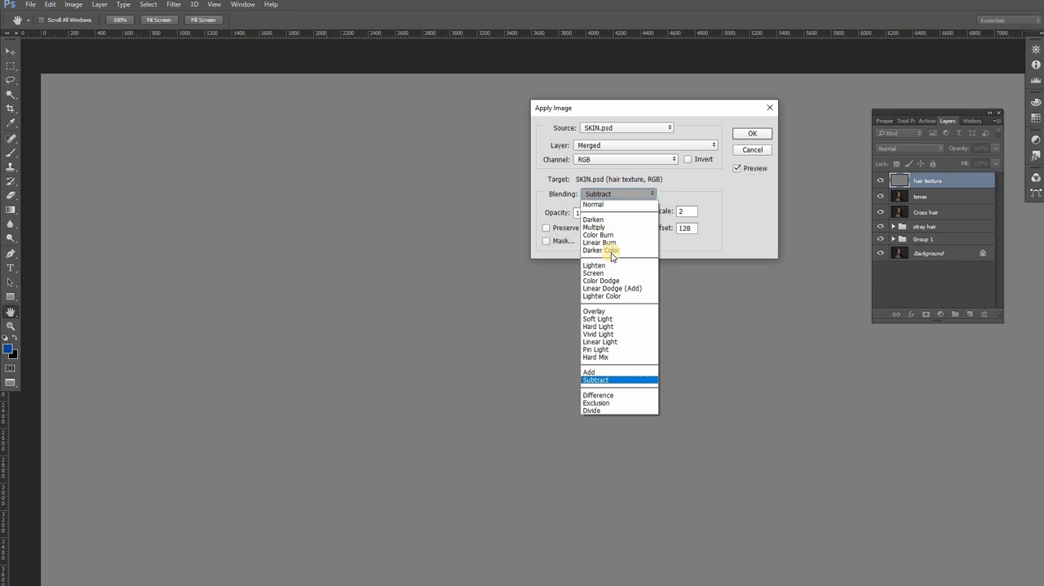
left_click(634, 379)
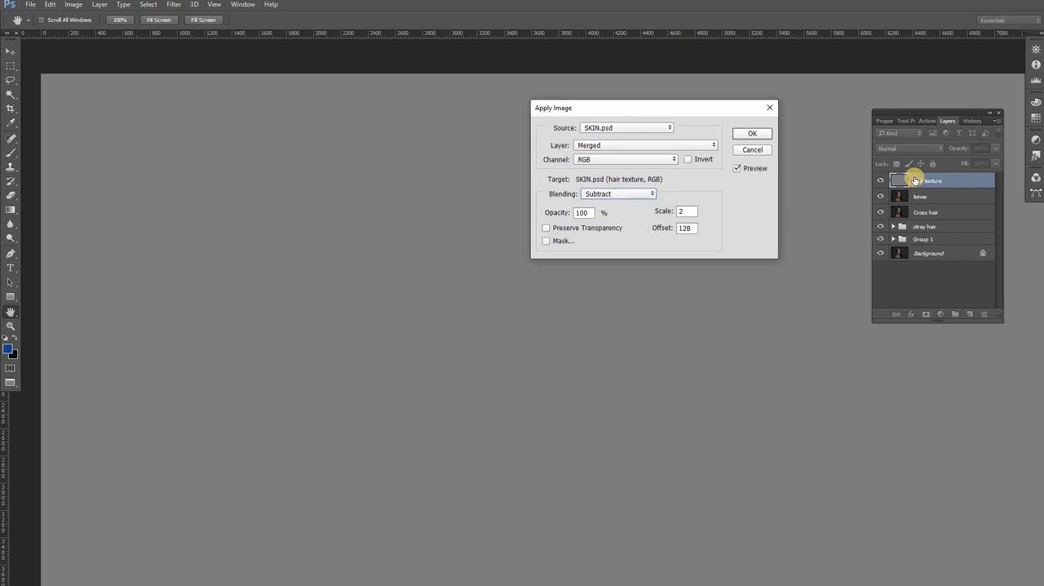
left_click(711, 145)
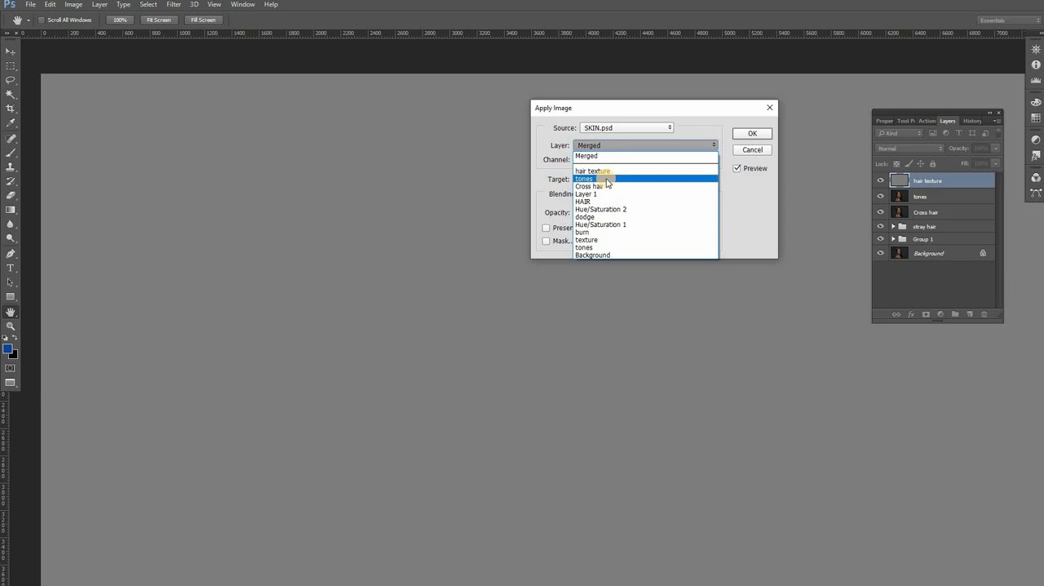
left_click(605, 181)
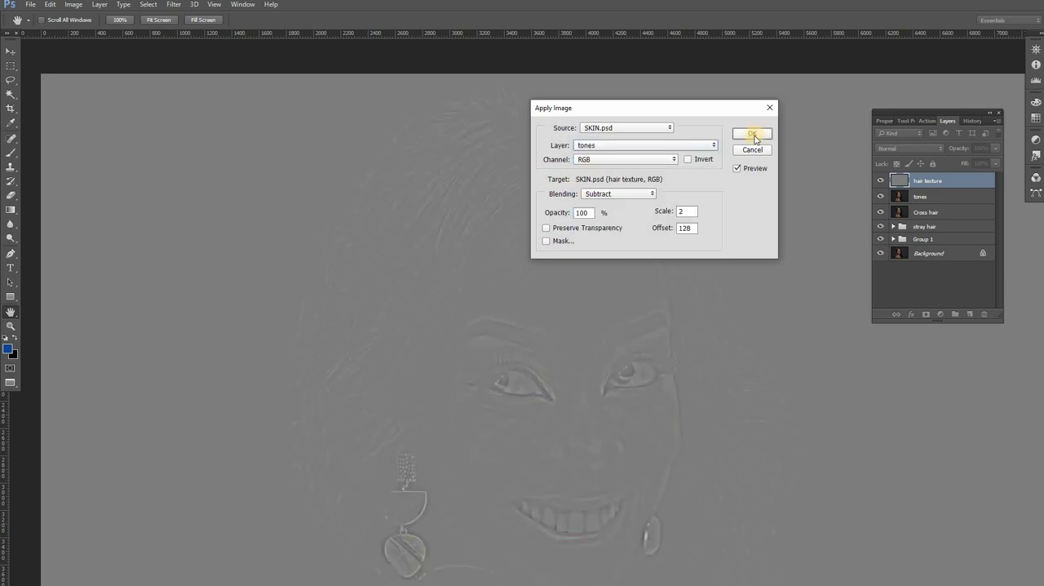
left_click(752, 135)
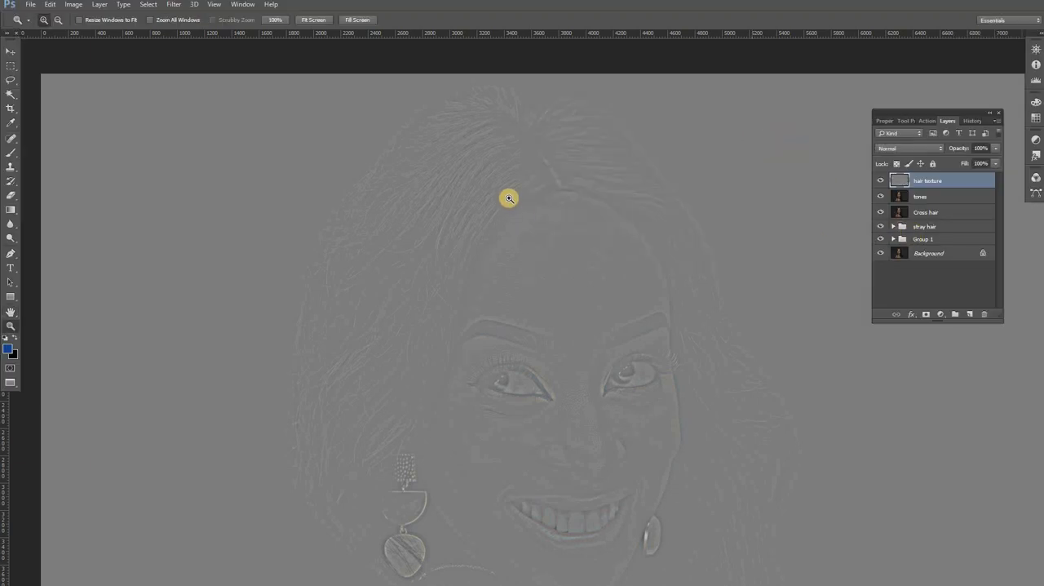
Step: Set the hair texture layer's blending mode to Linear Light and inspect the hair up close
left_click(941, 149)
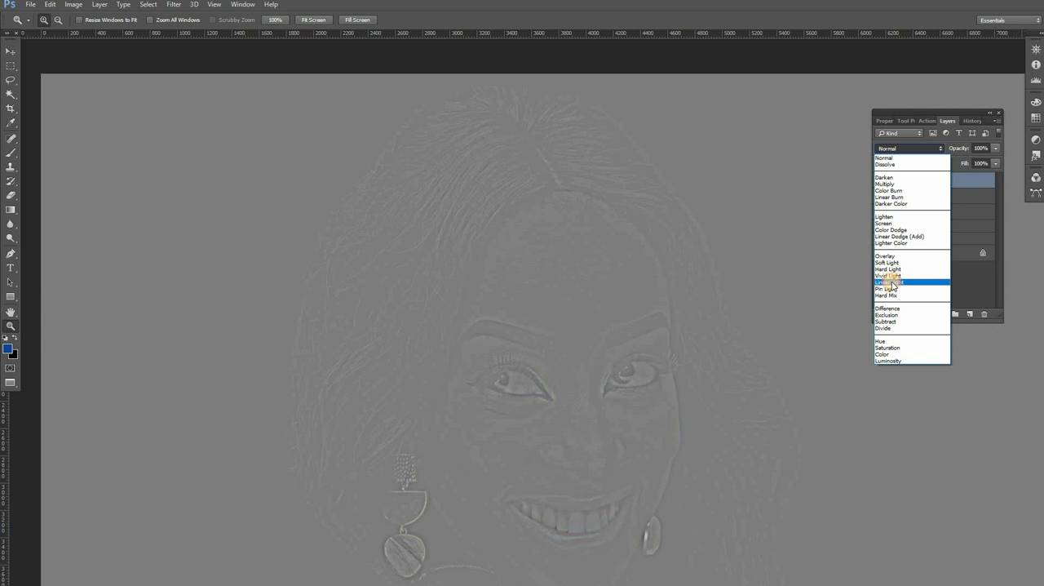
left_click(893, 283)
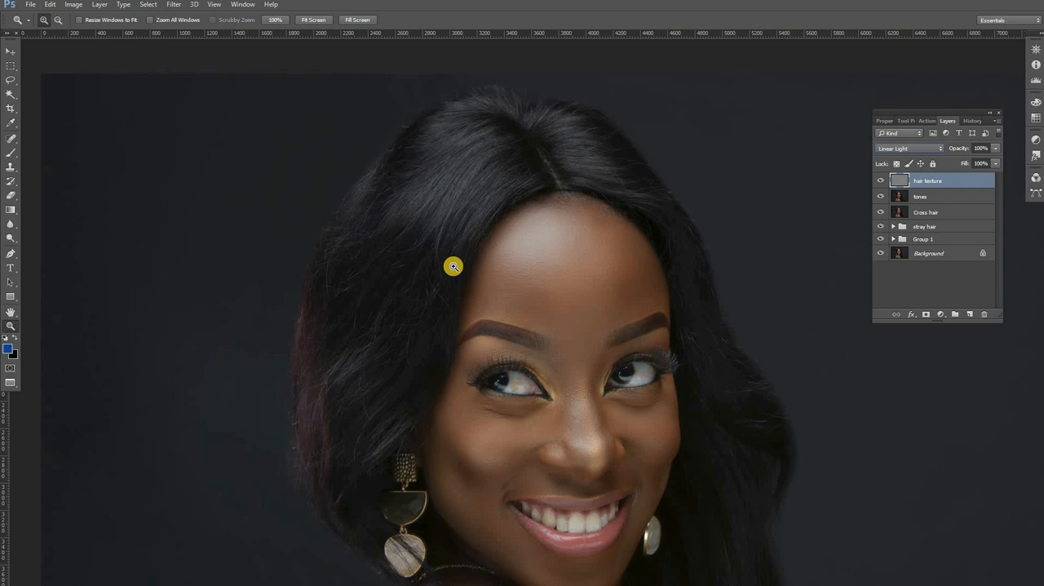
left_click(412, 269)
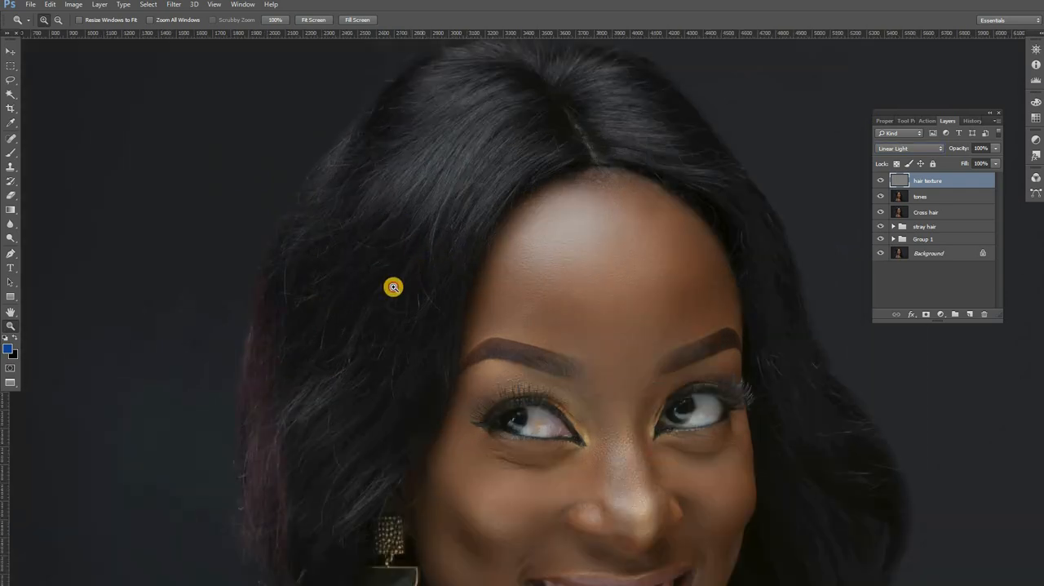
left_click(440, 239)
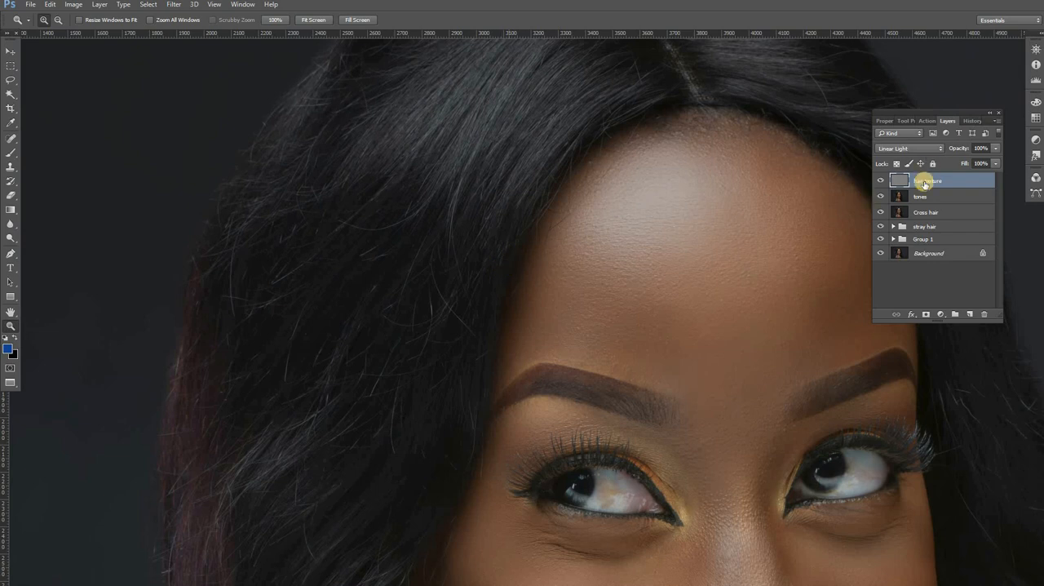
left_click(471, 179, "alt")
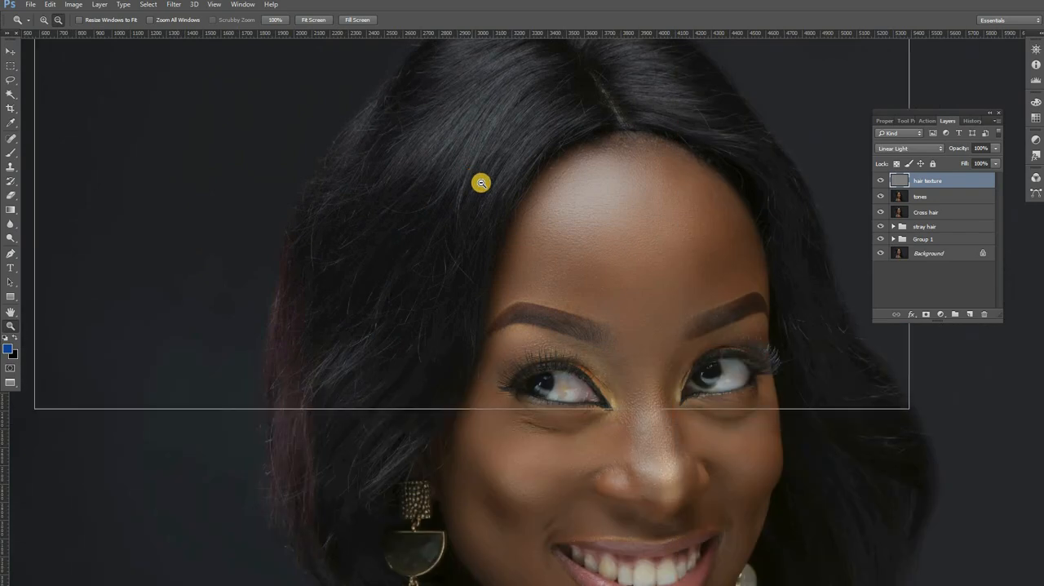
left_click(478, 181, "alt")
Step: On the tones layer, outline the upper hair between the parting and the left temple with the Lasso tool at 18 px feather
left_click(928, 198)
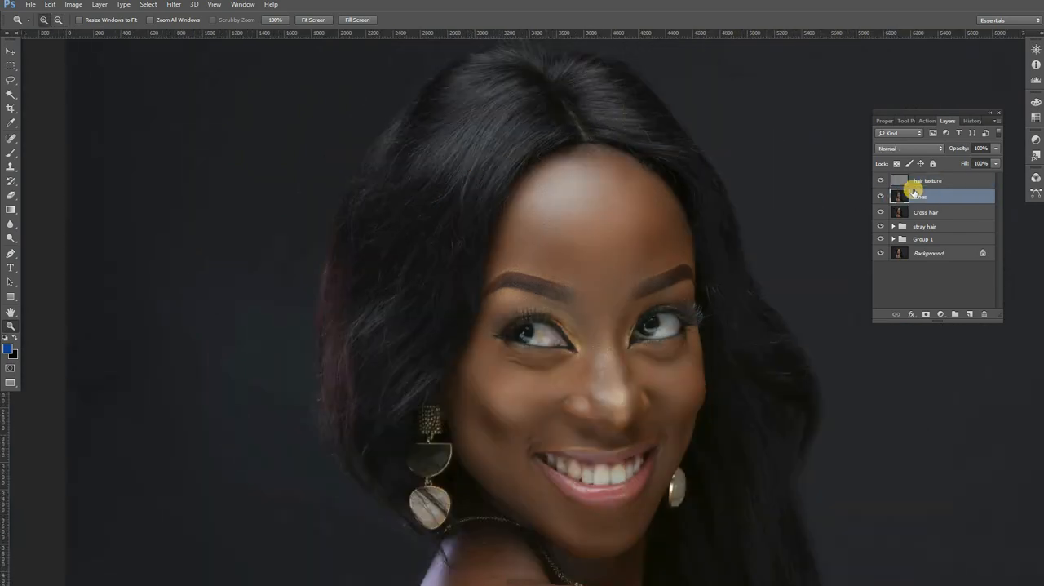
left_click(10, 82)
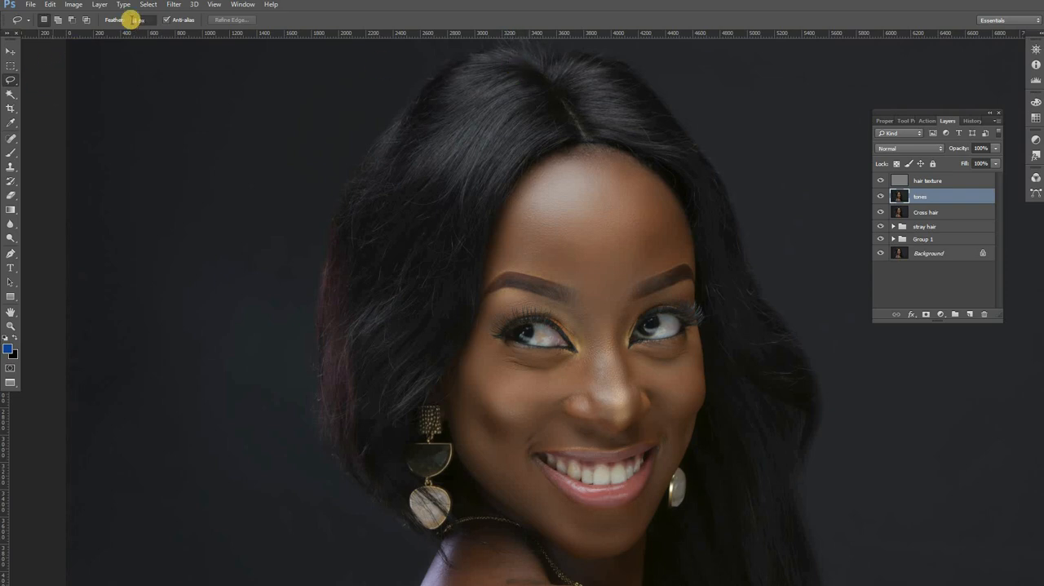
left_click(11, 80)
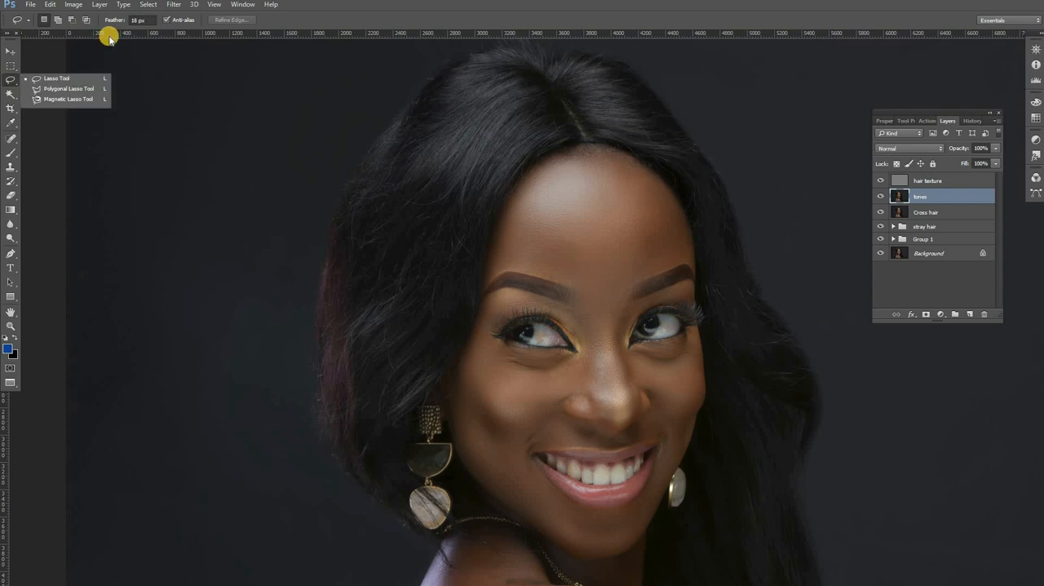
left_click(139, 20)
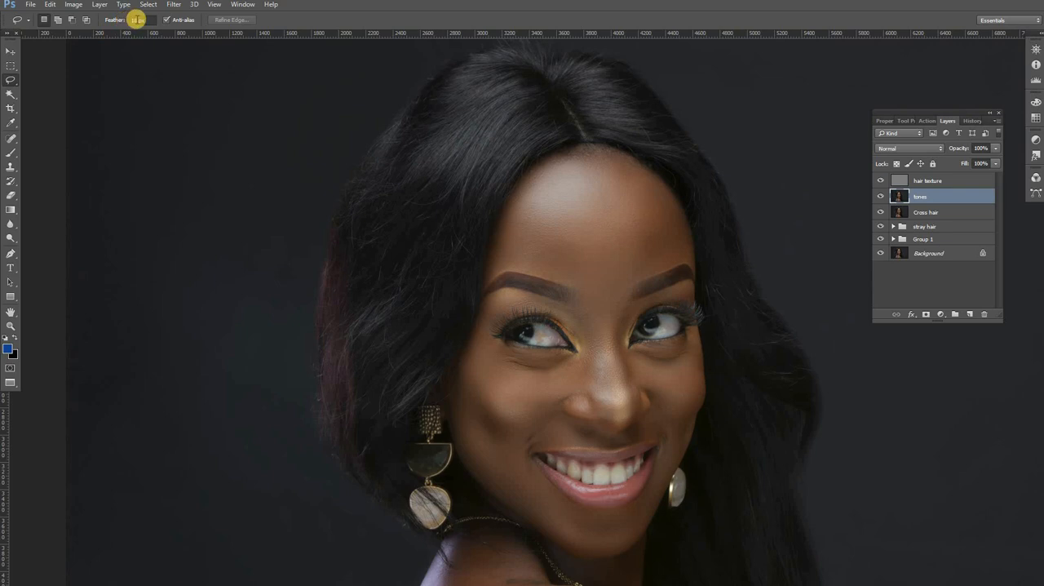
mouse_move(523, 67)
left_mouse_down()
mouse_move(559, 106)
mouse_move(558, 130)
mouse_move(498, 181)
mouse_move(480, 237)
mouse_move(434, 249)
mouse_move(401, 232)
mouse_move(386, 180)
mouse_move(444, 83)
mouse_move(499, 63)
mouse_move(524, 67)
mouse_move(493, 75)
left_mouse_up()
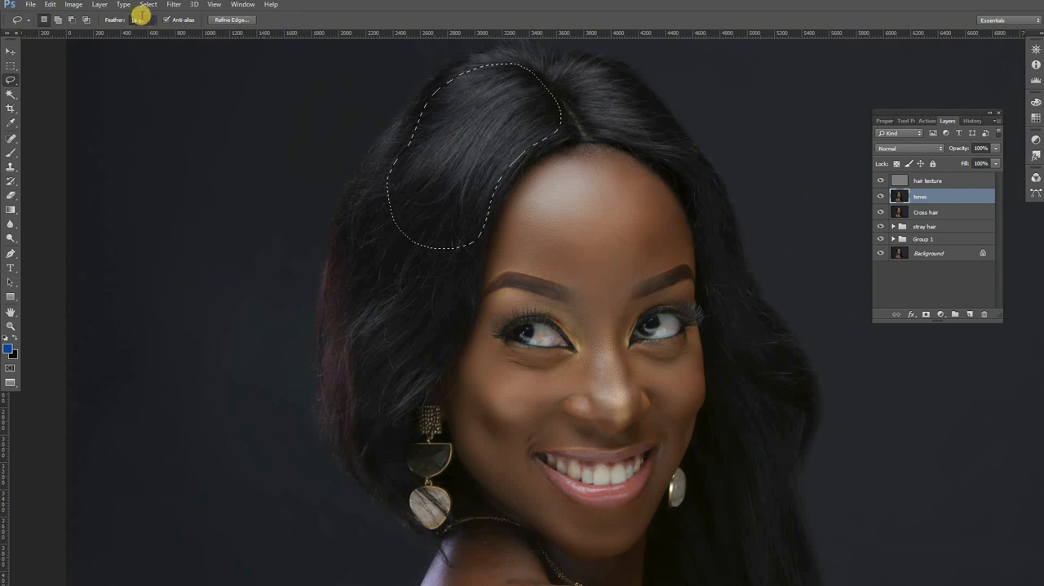
Step: Apply a Gaussian Blur with a reduced radius to the selected upper hair on the tones layer
left_click(174, 4)
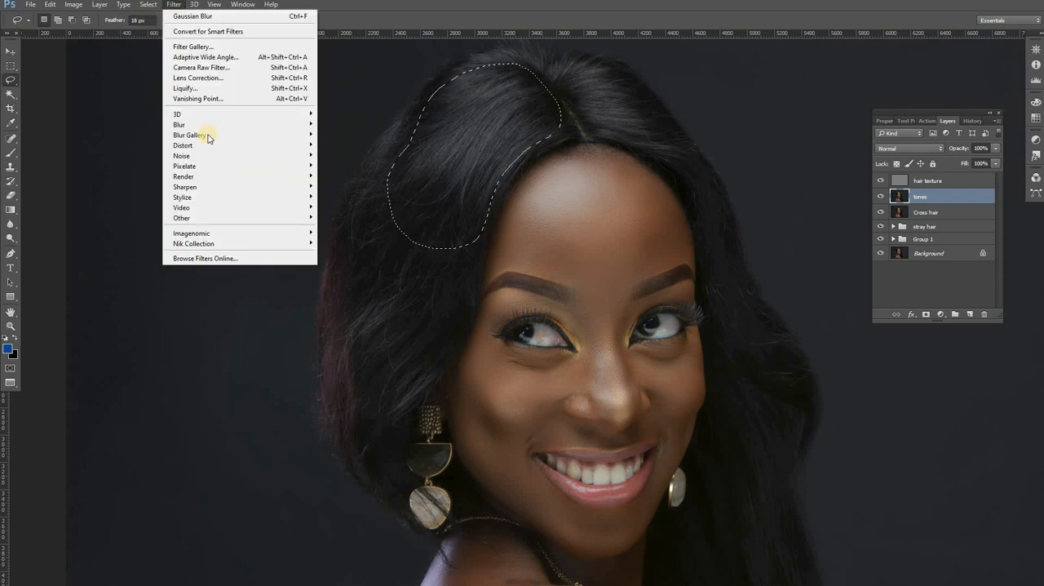
mouse_move(196, 124)
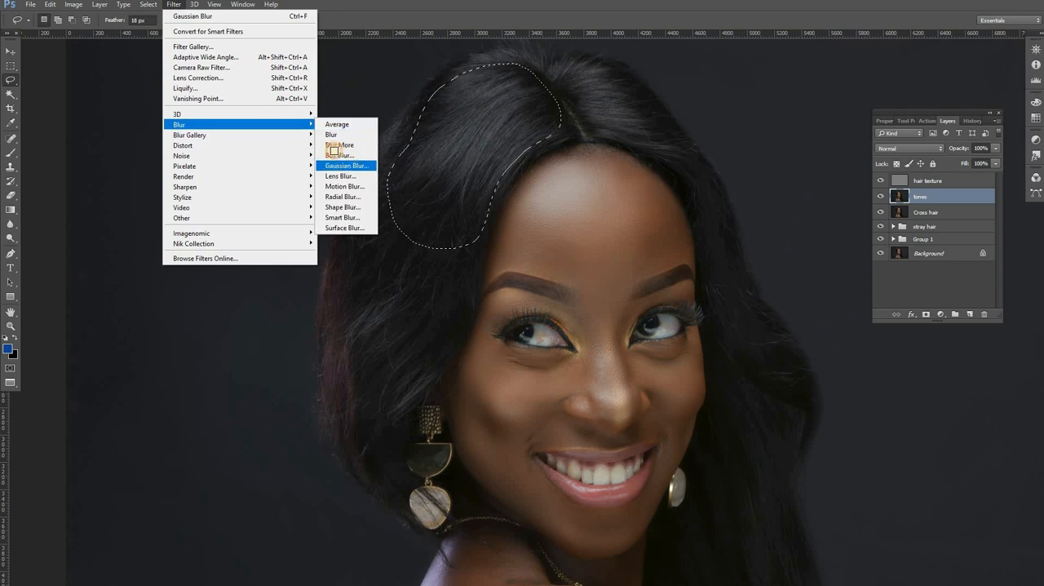
left_click(346, 165)
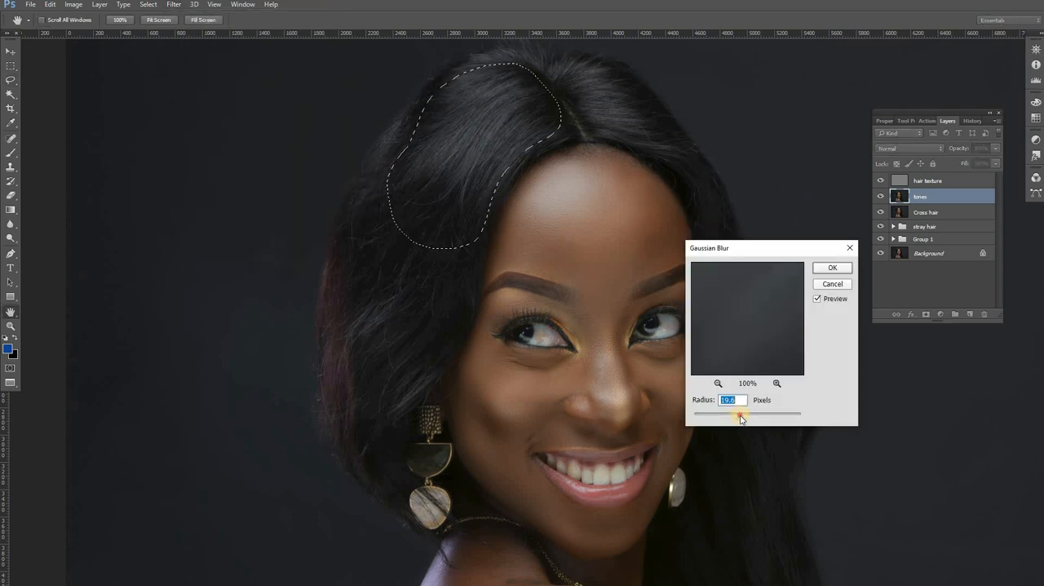
left_click_drag(741, 418, 698, 413)
left_click(828, 269)
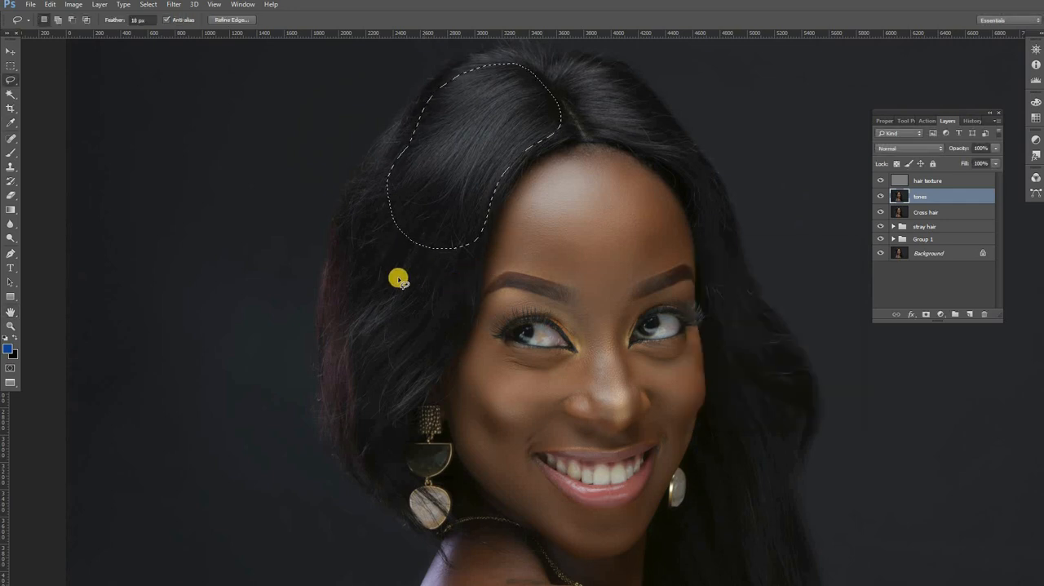
Step: On the tones layer, lasso the outer left hair and the strip beside the face in turn, blurring each with the last Gaussian Blur
mouse_move(372, 225)
left_mouse_down()
mouse_move(403, 209)
mouse_move(435, 220)
mouse_move(443, 243)
mouse_move(390, 315)
mouse_move(368, 373)
mouse_move(338, 355)
mouse_move(327, 326)
mouse_move(334, 262)
mouse_move(372, 211)
left_mouse_up()
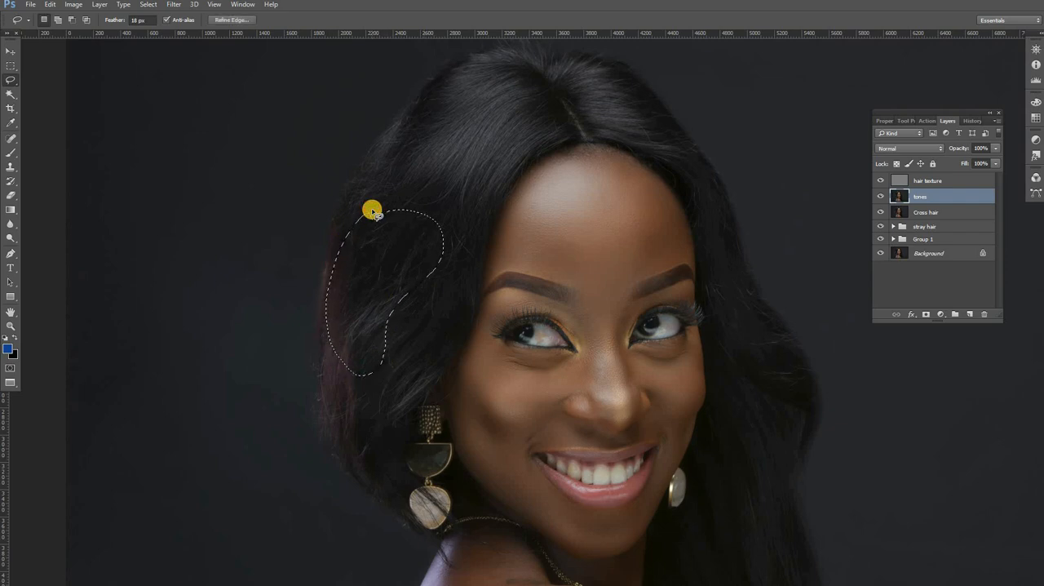
left_click(511, 131)
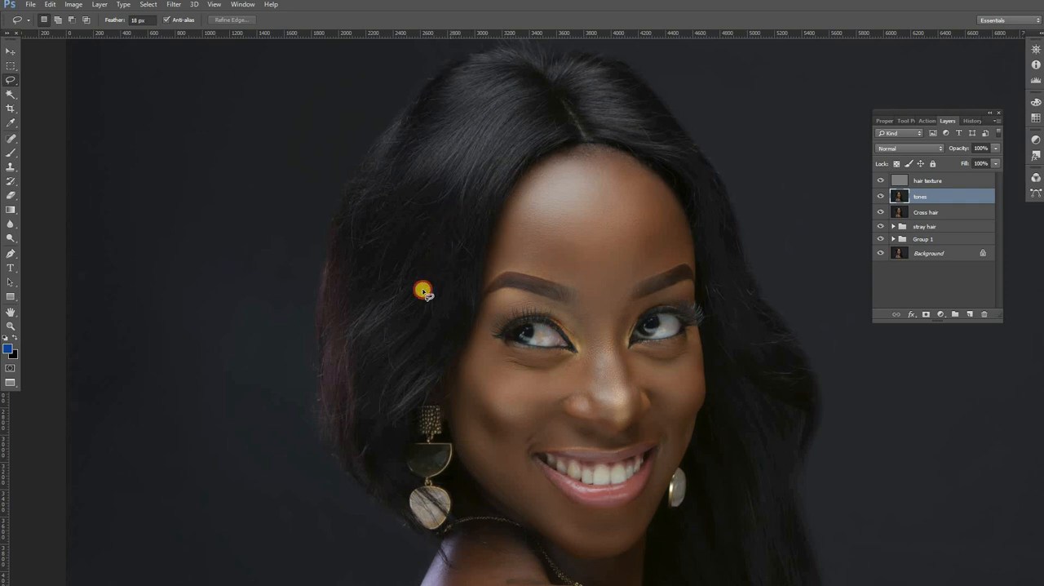
mouse_move(422, 291)
left_mouse_down()
mouse_move(377, 387)
mouse_move(401, 385)
mouse_move(438, 341)
mouse_move(462, 225)
left_mouse_up()
key("ctrl+f")
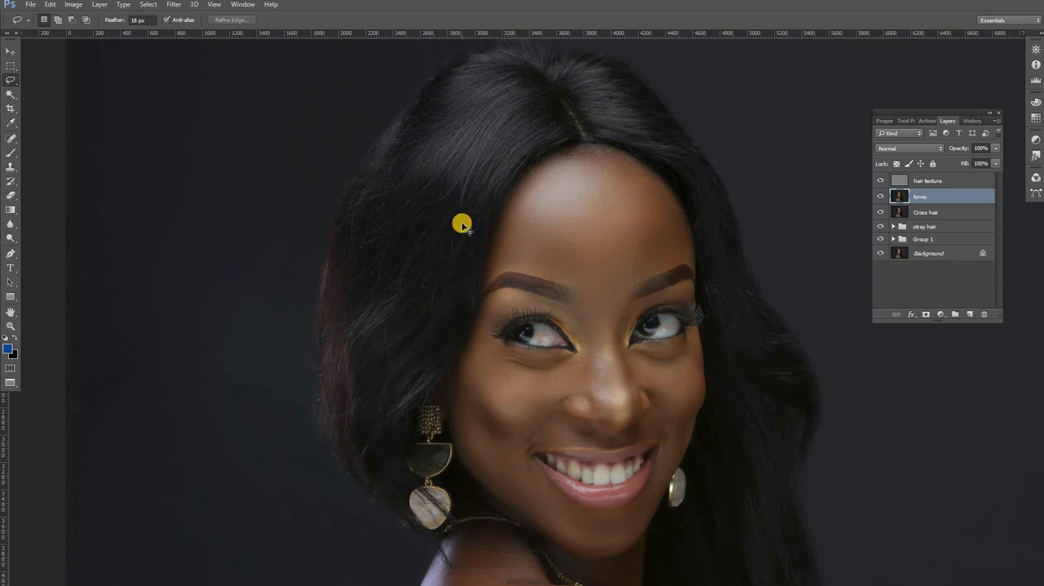
left_click(494, 144)
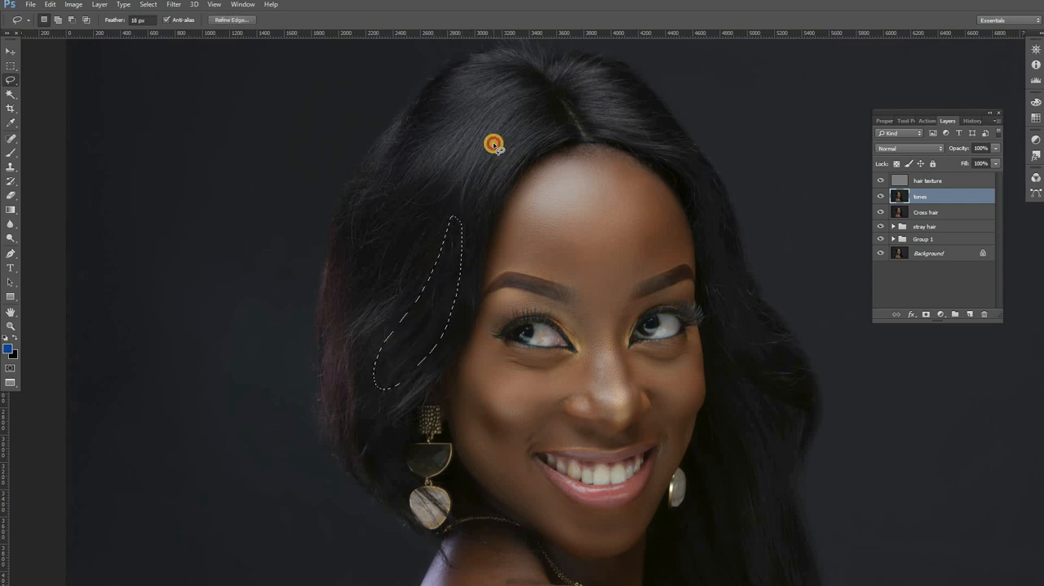
Step: Lasso the hair running down the right side of the face on the tones layer and reapply the Gaussian Blur
left_click_drag(507, 279, 434, 182)
left_click_drag(472, 212, 609, 242)
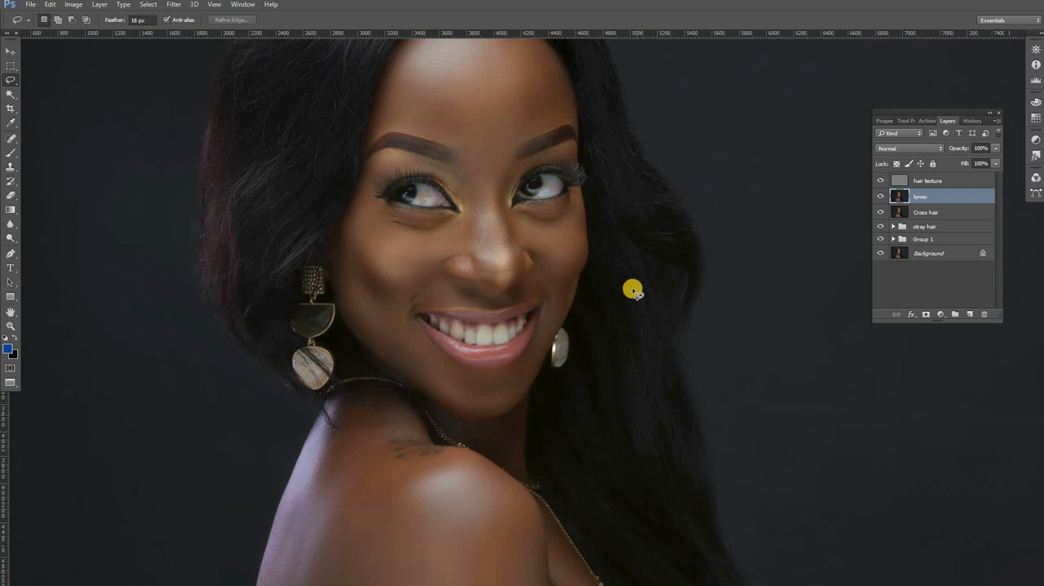
left_click_drag(635, 217, 634, 331)
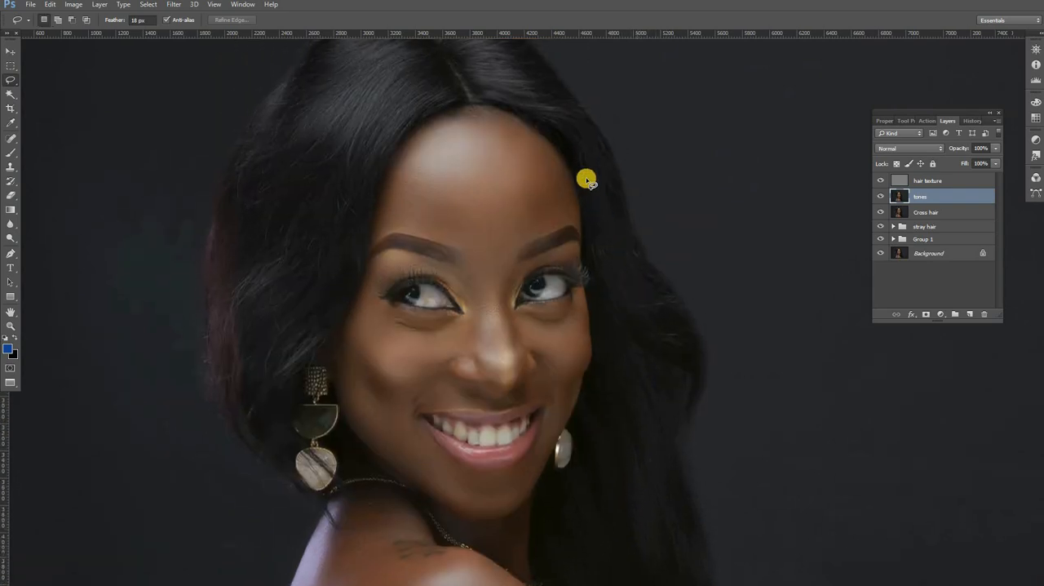
mouse_move(590, 163)
left_mouse_down()
mouse_move(610, 311)
mouse_move(651, 352)
mouse_move(683, 353)
mouse_move(625, 239)
mouse_move(597, 142)
left_mouse_up()
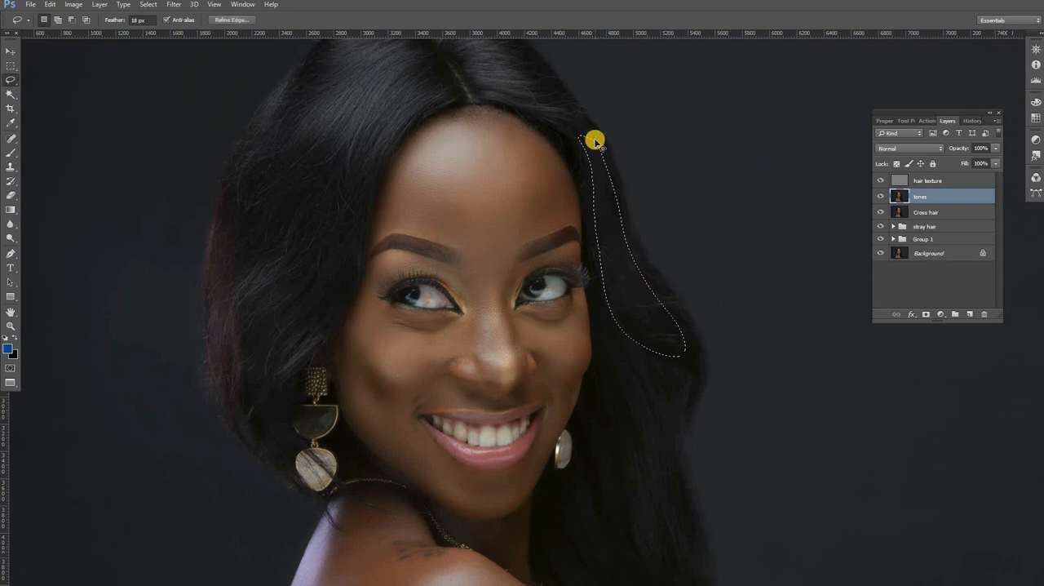
left_click(499, 96)
Step: Lasso and blur the crown hair right of the parting, and compare the result with the tones layer hidden and shown
left_click_drag(513, 151, 523, 177)
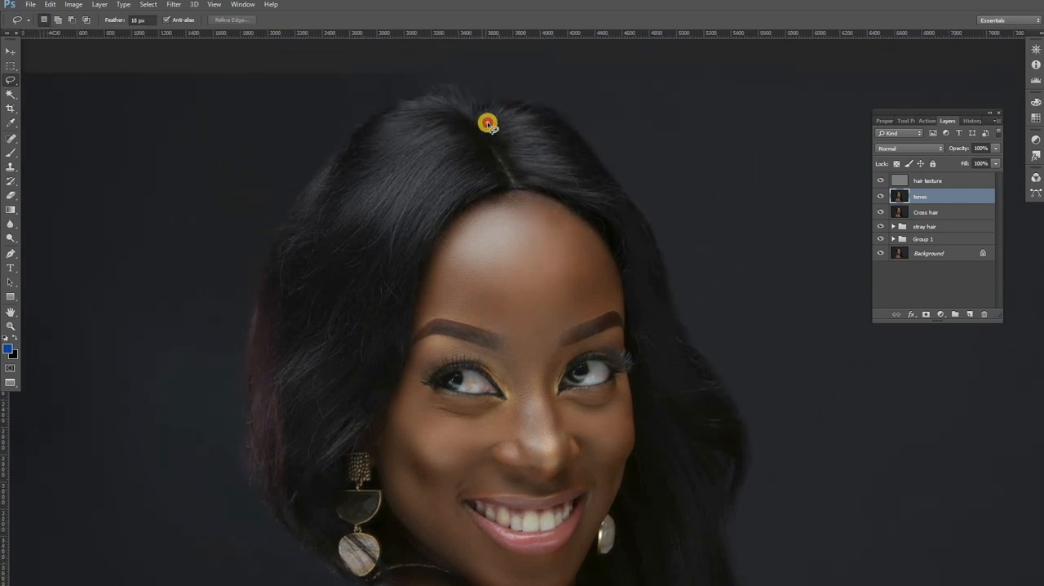
mouse_move(487, 123)
left_mouse_down()
mouse_move(511, 163)
mouse_move(607, 194)
mouse_move(578, 147)
mouse_move(526, 114)
mouse_move(443, 111)
mouse_move(487, 125)
left_mouse_up()
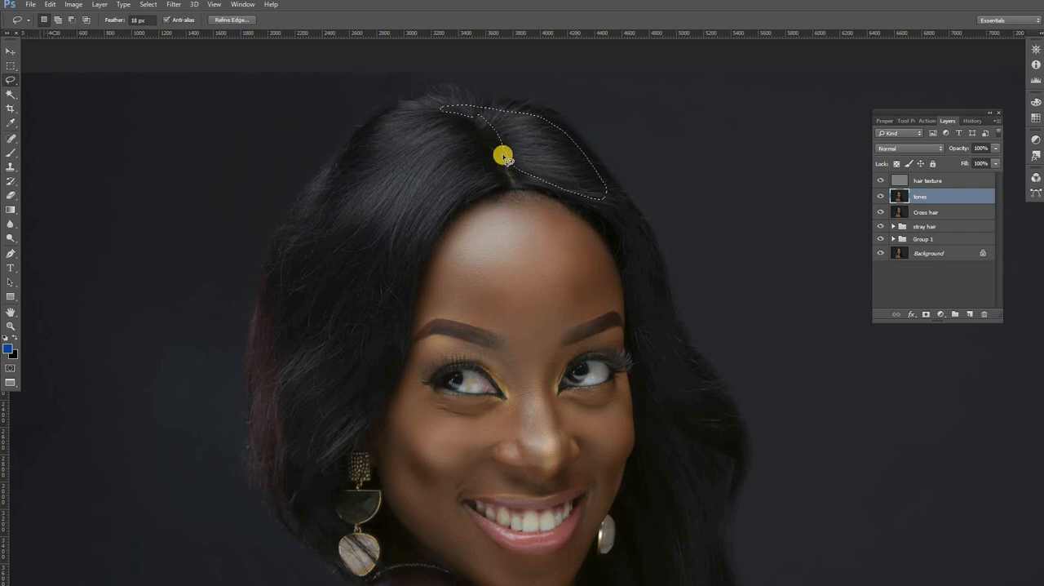
left_click(422, 174)
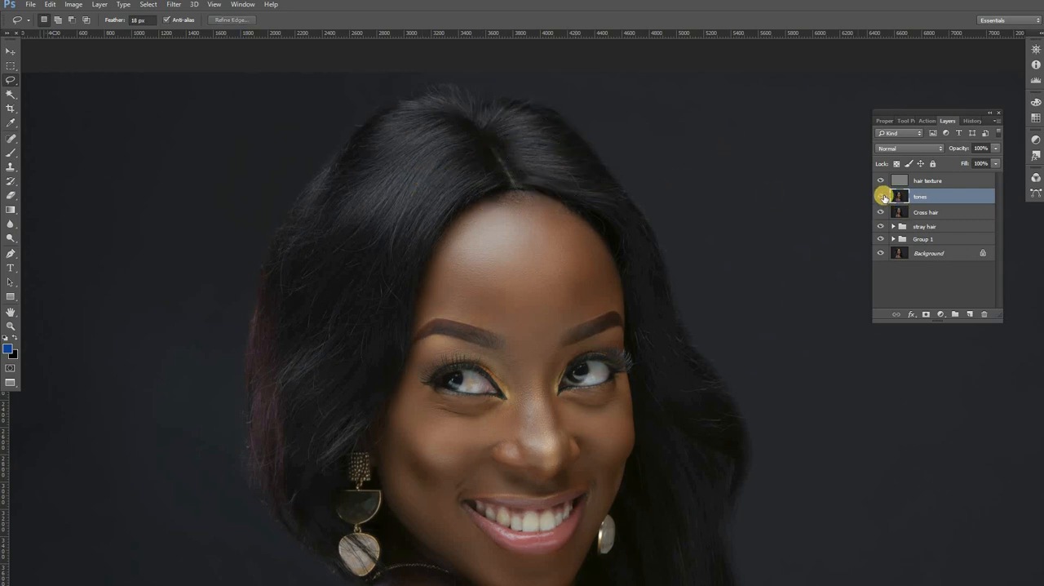
left_click(881, 196)
left_click(882, 197)
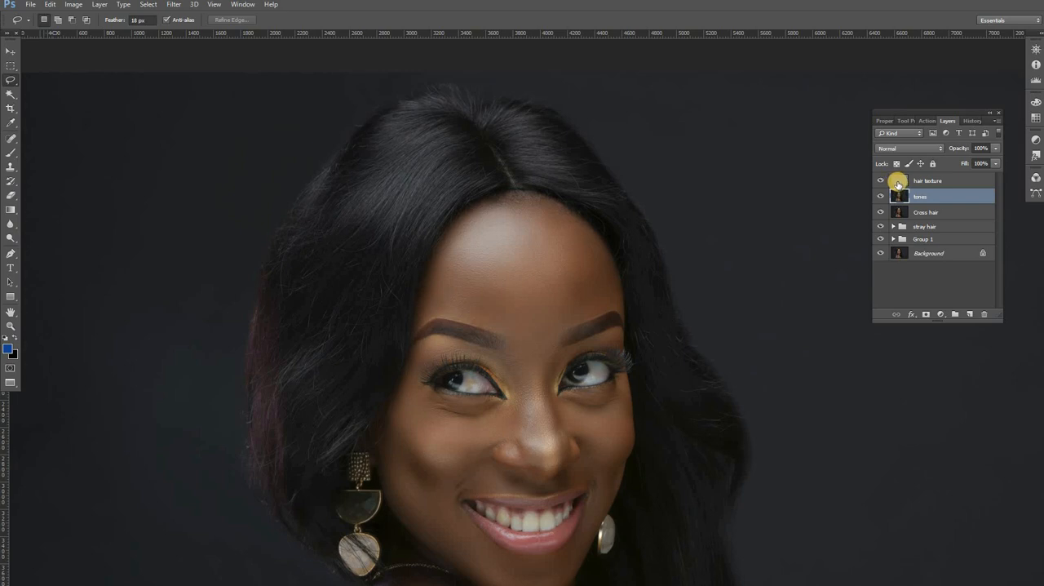
Step: Inspect the hair strands up close and duplicate the hair texture layer
left_click(897, 180)
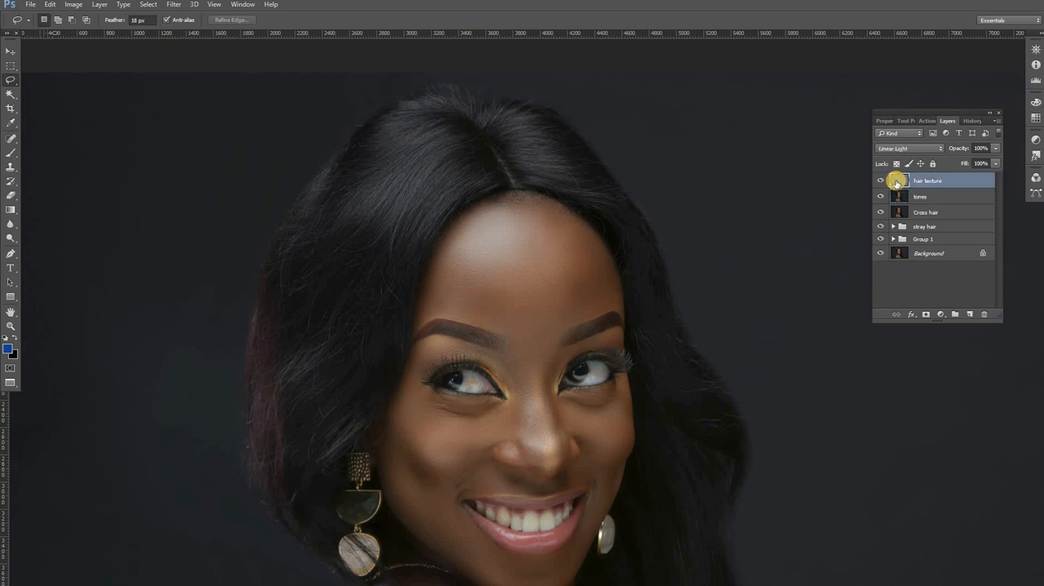
key("z")
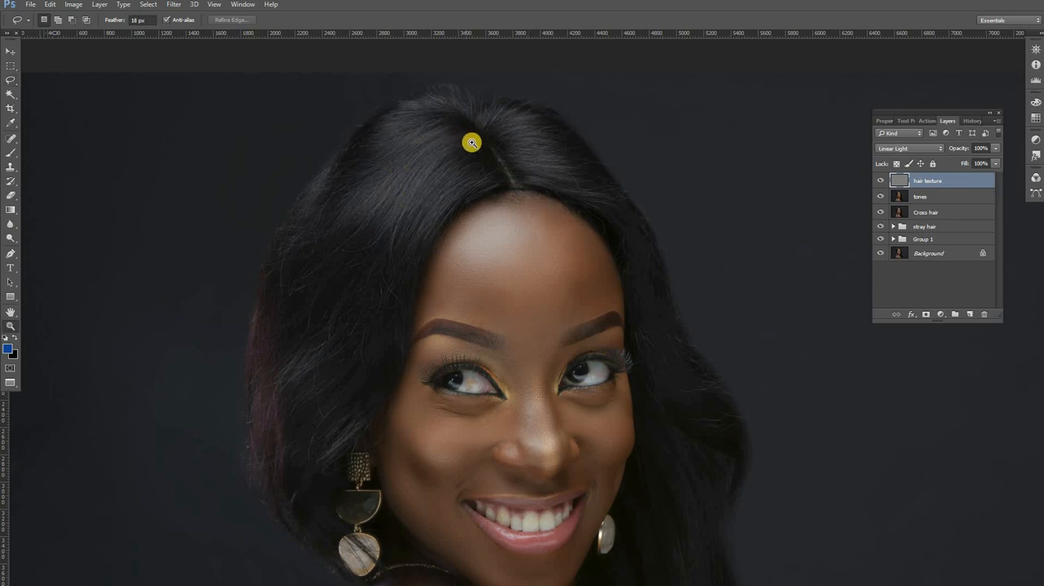
left_click(471, 143)
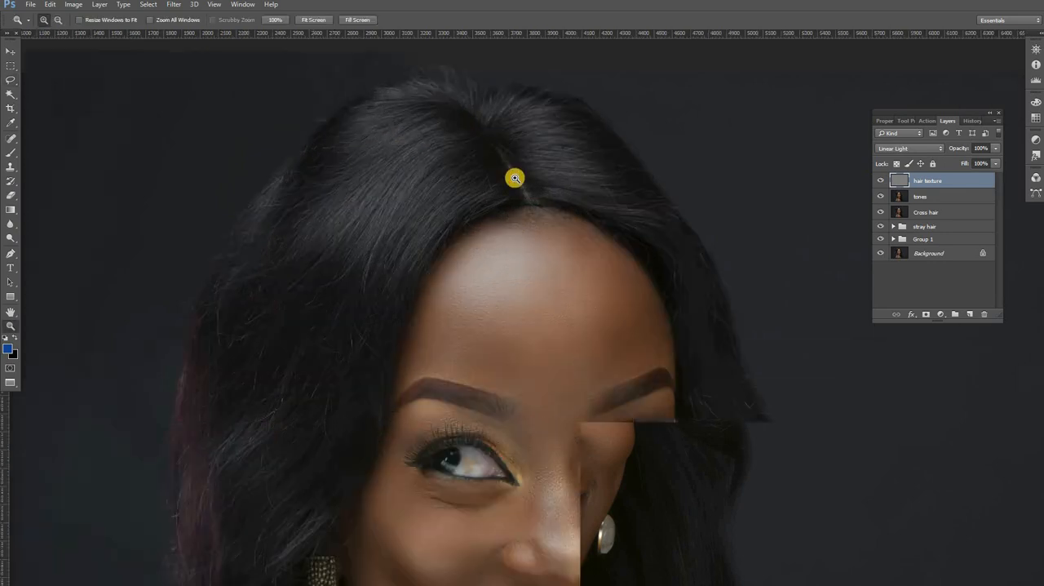
left_click(416, 206)
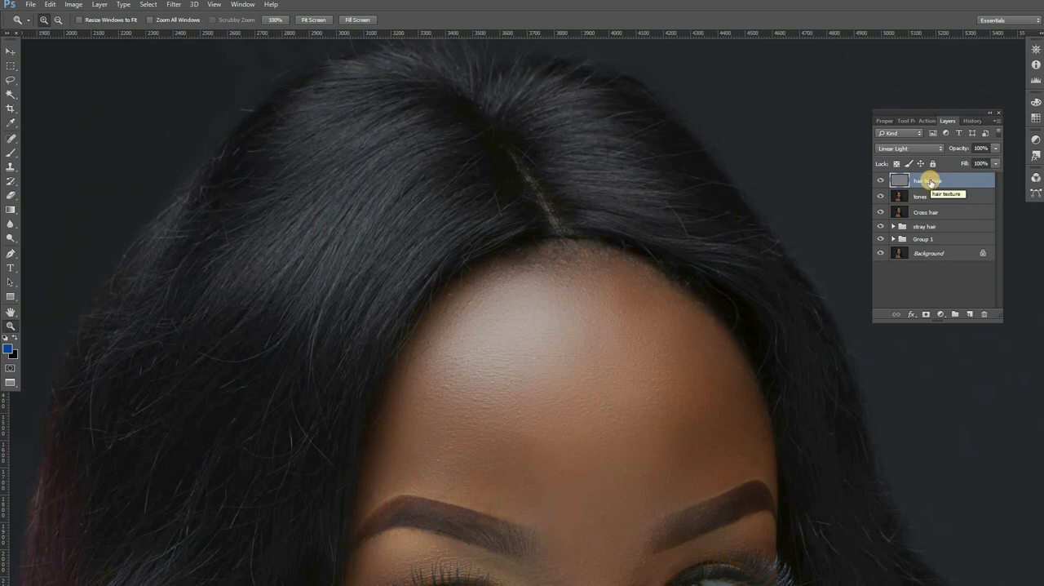
left_click(447, 308, "alt")
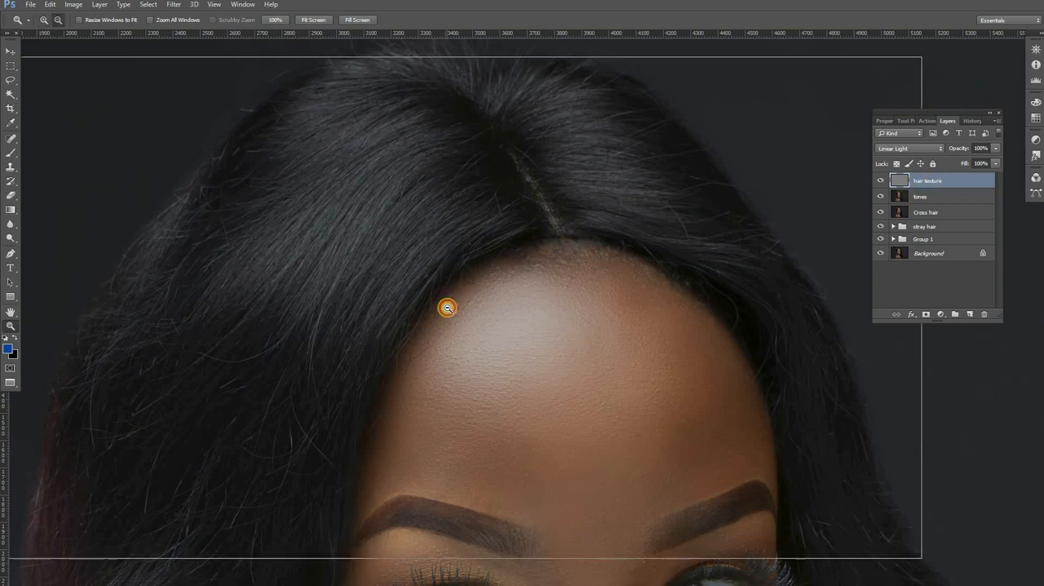
left_click(447, 307, "alt")
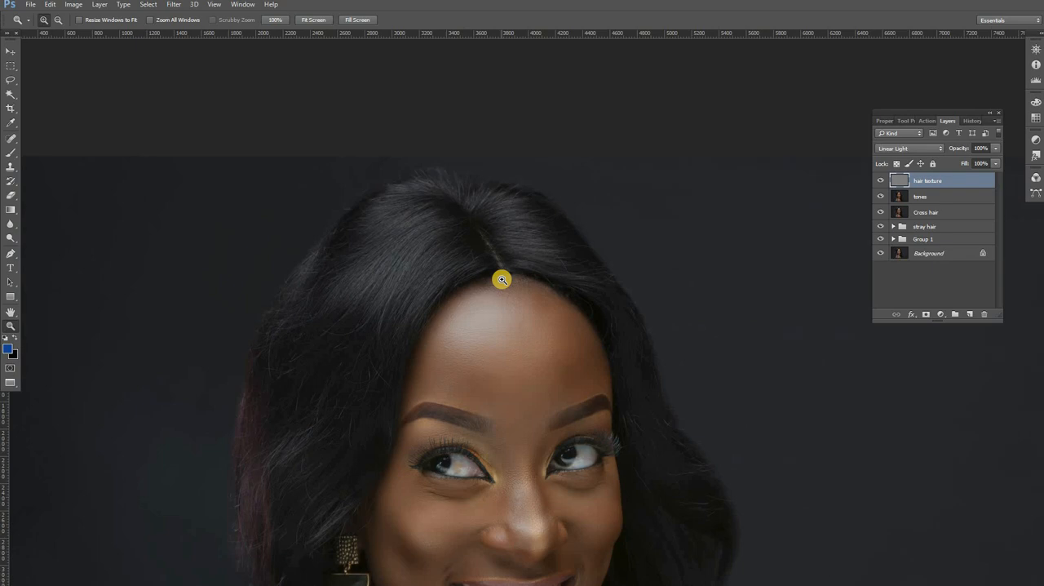
left_click_drag(437, 285, 443, 275)
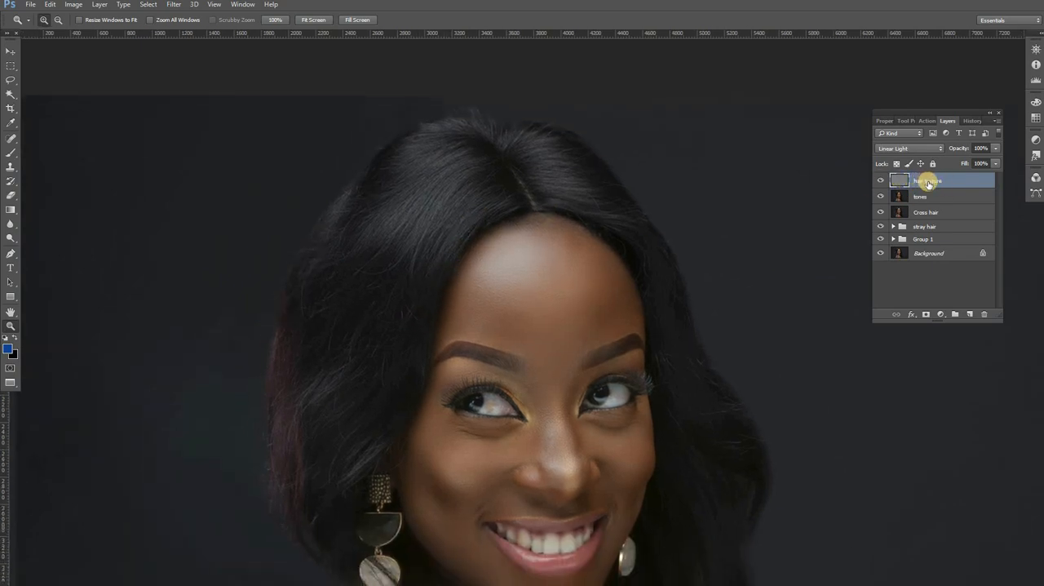
left_click_drag(929, 183, 971, 315)
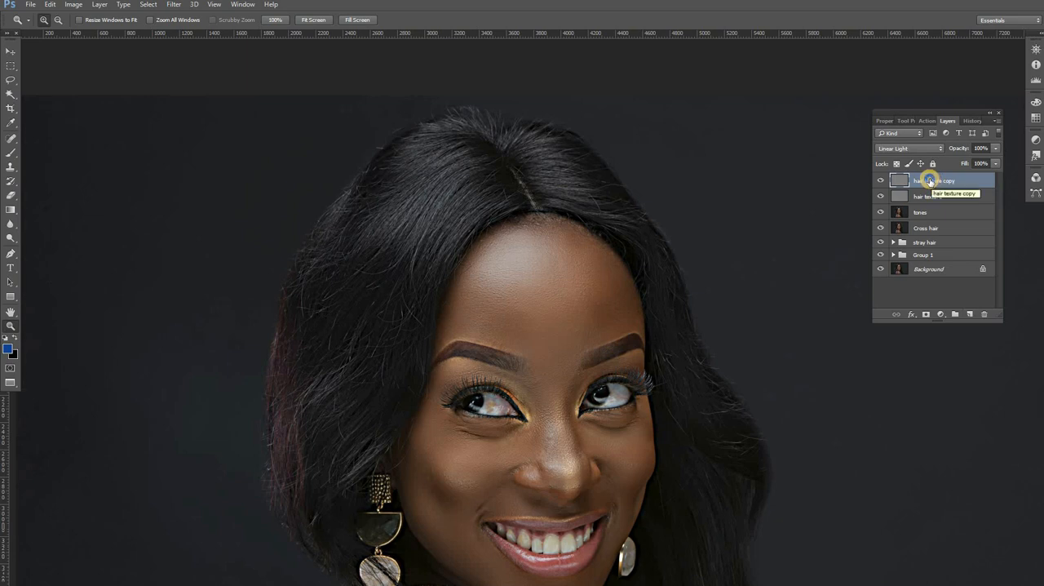
Step: Clip the hair texture copy to the hair texture layer and set its blending mode to Normal
right_click(931, 181)
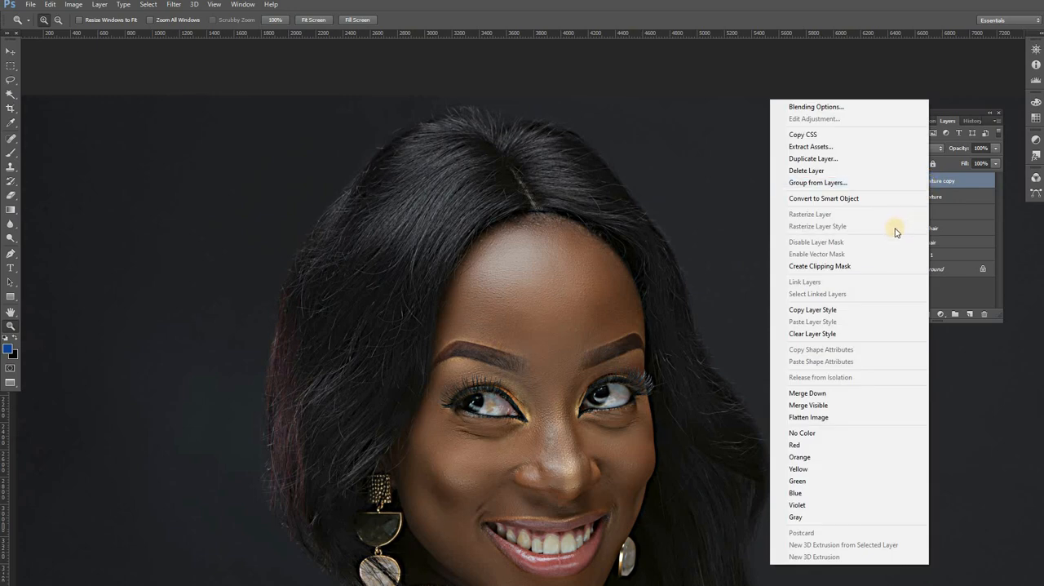
left_click(840, 266)
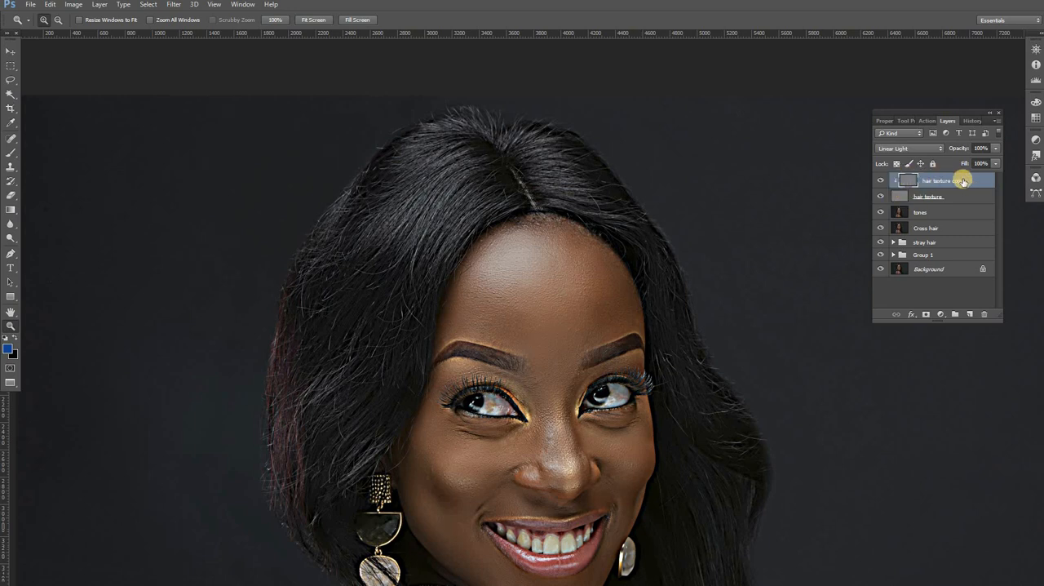
left_click(942, 151)
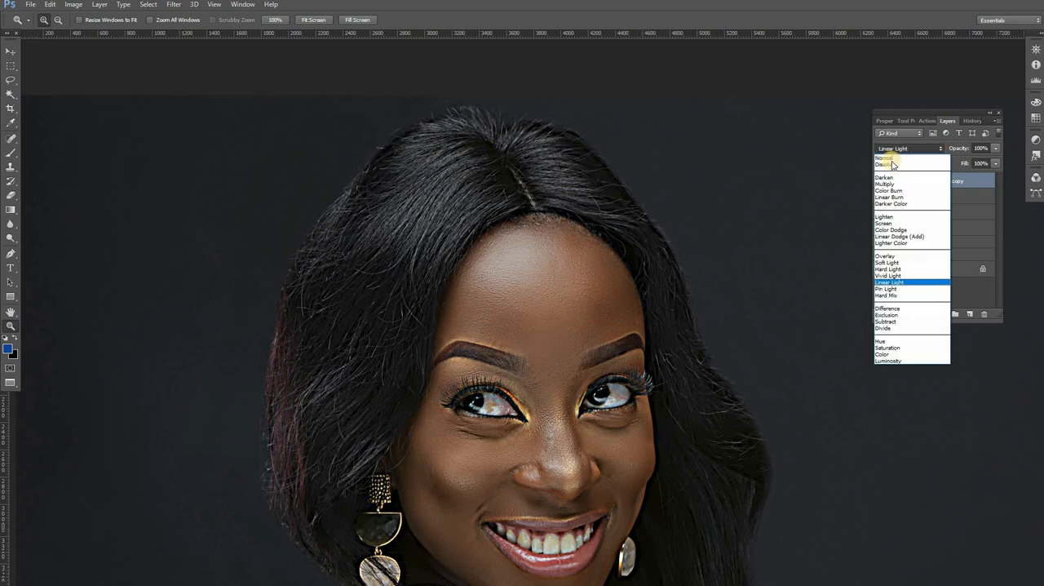
left_click(889, 159)
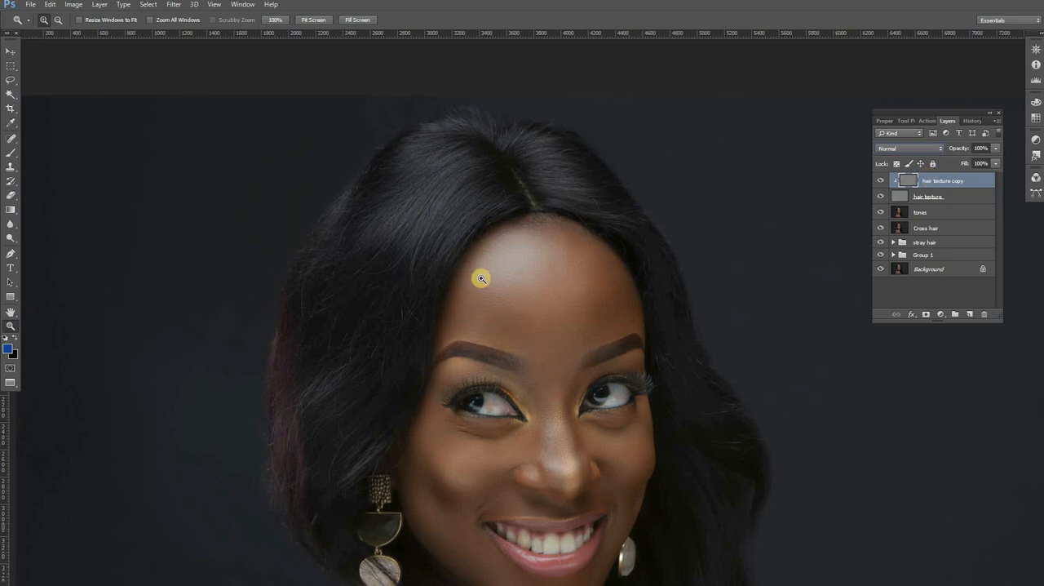
Step: With the Content-Aware Spot Healing Brush at 15 px, remove the curved cross hair below the left hair's highlight on the hair texture copy
left_click(382, 307)
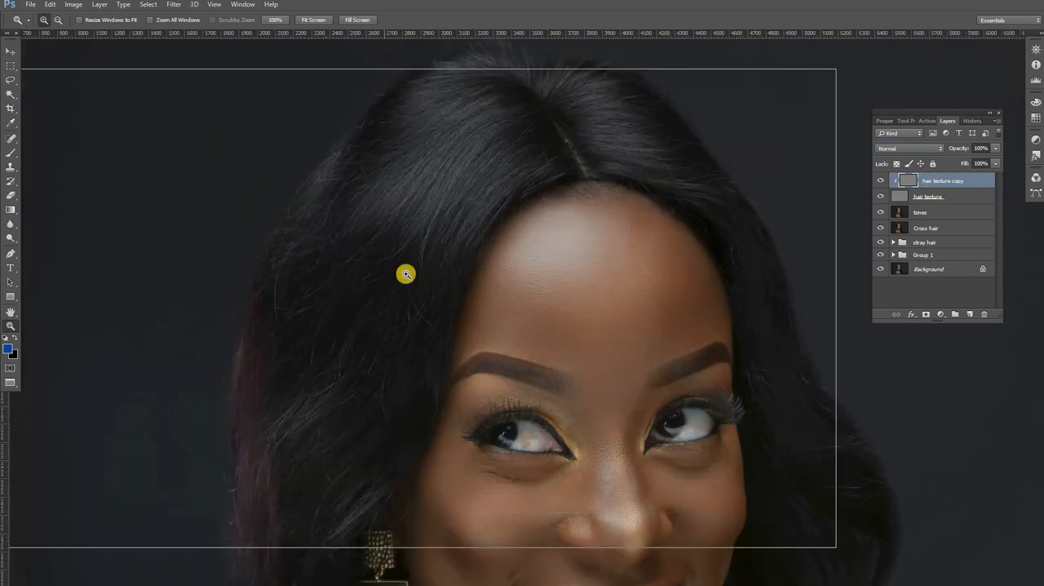
left_click(405, 274)
left_click(432, 221)
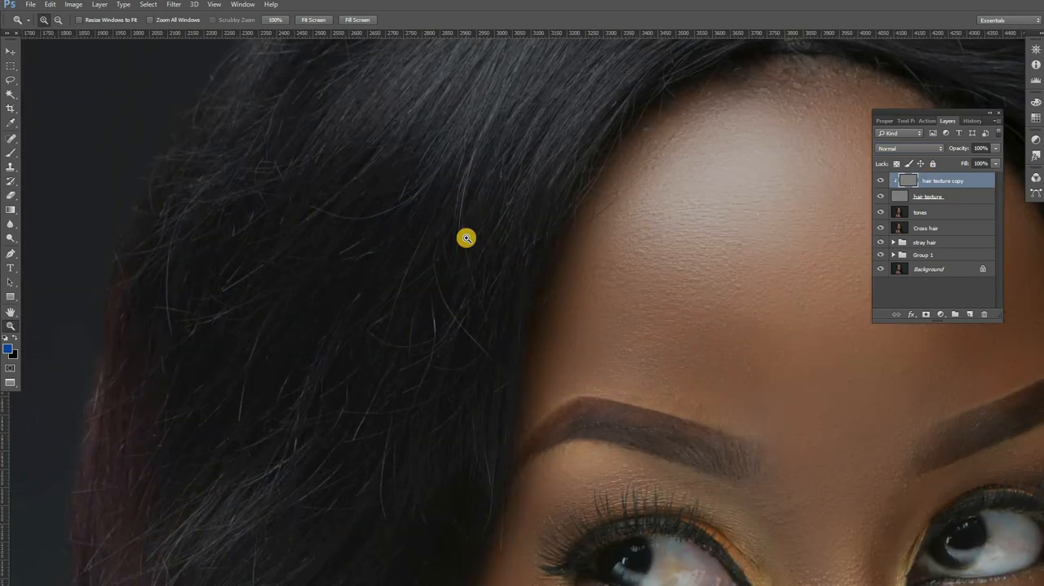
left_click_drag(436, 218, 472, 261)
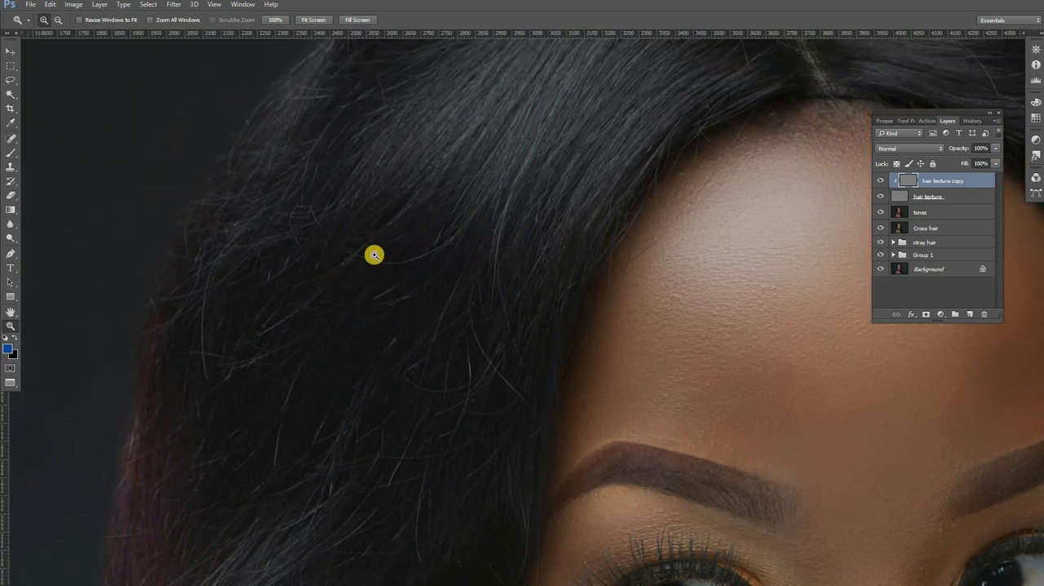
left_click(13, 141)
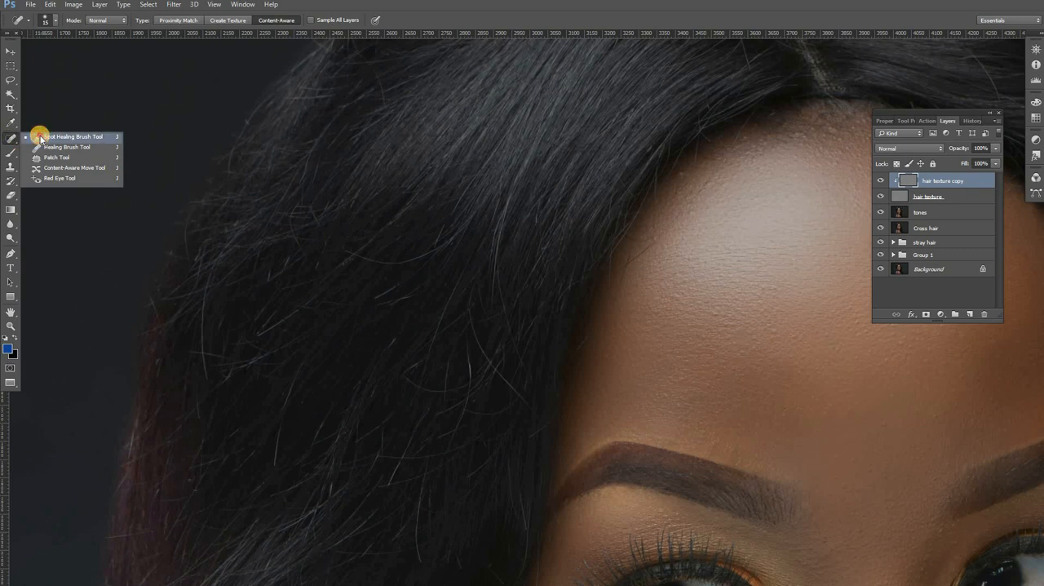
left_click(29, 135)
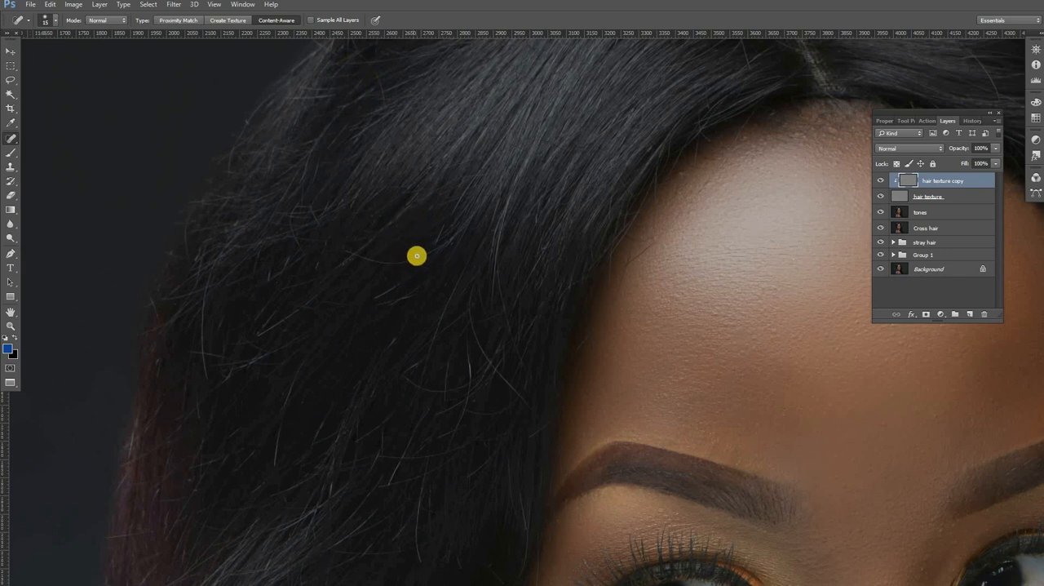
left_click_drag(440, 244, 425, 261)
left_click(391, 264)
mouse_move(362, 256)
left_mouse_down()
mouse_move(392, 267)
mouse_move(400, 237)
mouse_move(391, 259)
mouse_move(346, 266)
mouse_move(356, 247)
left_mouse_up()
left_click(358, 255)
left_click(368, 313)
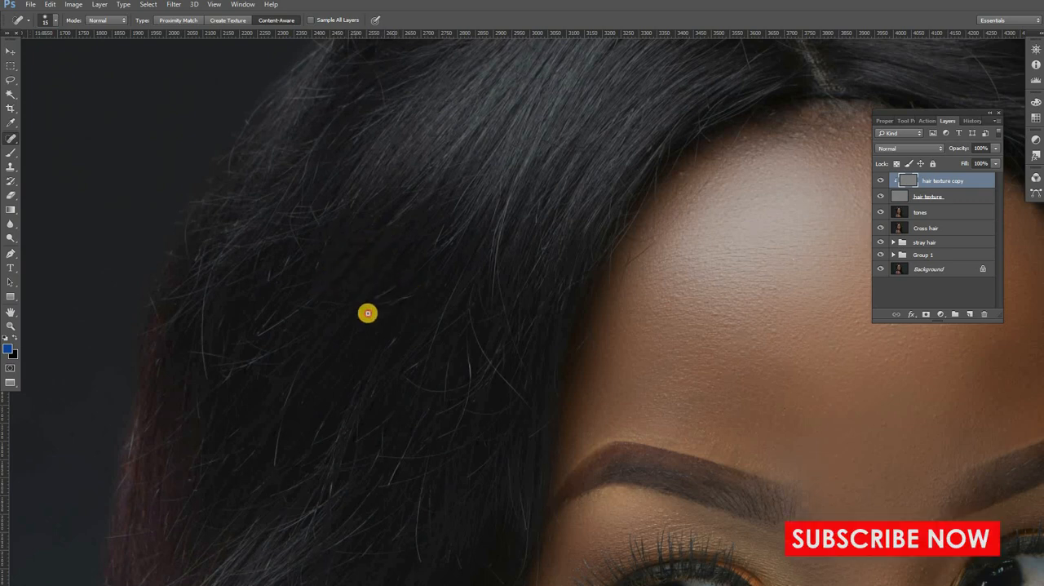
Step: Heal the short cross hairs in the dark middle area of the left hair on the hair texture copy
left_click_drag(368, 314, 415, 291)
left_click(358, 310)
left_click_drag(358, 310, 392, 284)
left_click(395, 285)
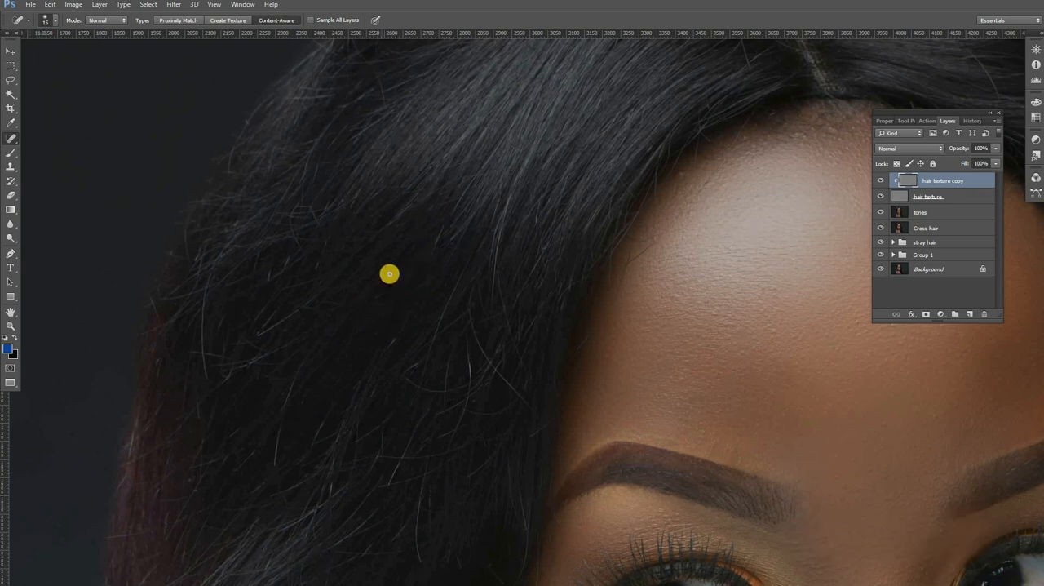
left_click(377, 295)
left_click(298, 321)
left_click(297, 316)
Step: Heal the curved cross hair and nearby loose strands beside the left temple on the hair texture copy
left_click_drag(436, 310, 344, 312)
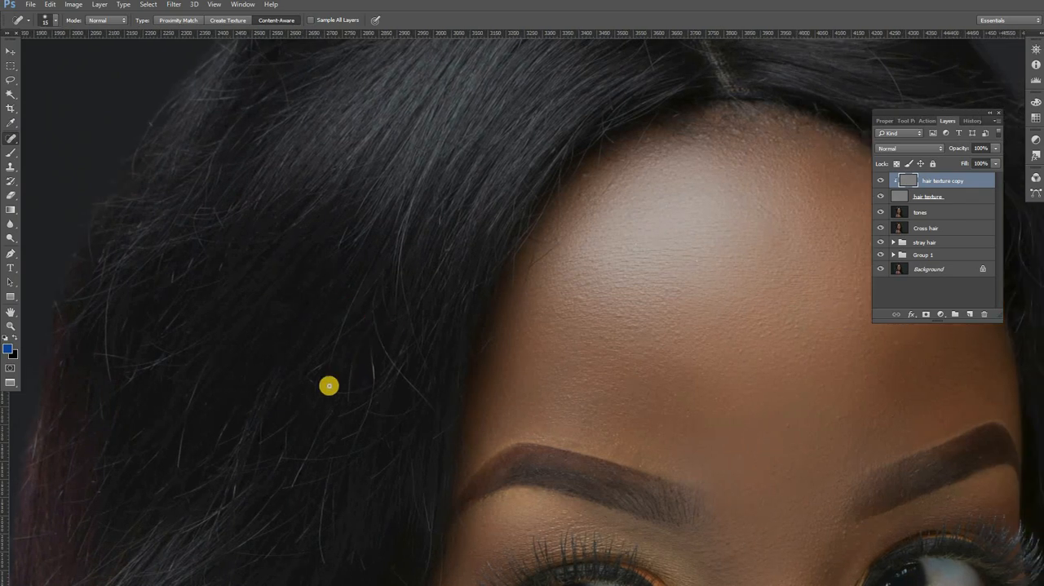
mouse_move(304, 379)
left_mouse_down()
mouse_move(348, 391)
mouse_move(335, 392)
left_mouse_up()
left_click(348, 309)
left_click(310, 374)
left_click(312, 206)
Step: Heal the remaining cross hairs across the outer left side of the hair and check the whole head
left_click_drag(302, 278, 361, 315)
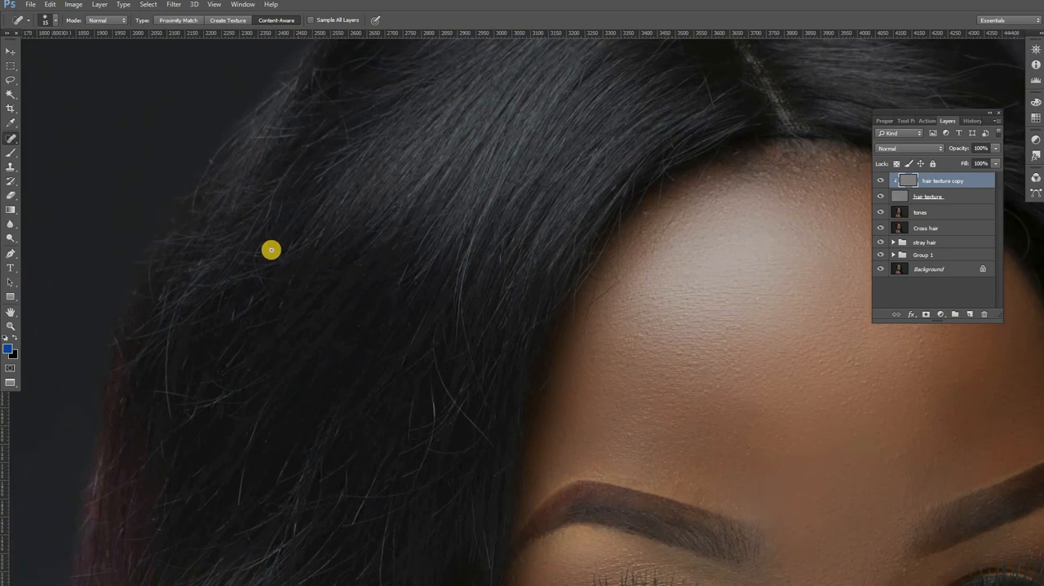
left_click_drag(286, 263, 277, 245)
left_click_drag(289, 245, 250, 251)
mouse_move(292, 259)
left_mouse_down()
mouse_move(248, 267)
mouse_move(275, 264)
mouse_move(269, 271)
mouse_move(227, 287)
mouse_move(284, 281)
mouse_move(256, 283)
mouse_move(269, 293)
mouse_move(263, 269)
mouse_move(259, 283)
mouse_move(249, 274)
mouse_move(275, 270)
mouse_move(248, 276)
mouse_move(239, 318)
mouse_move(270, 292)
mouse_move(207, 329)
left_mouse_up()
mouse_move(289, 281)
left_mouse_down()
mouse_move(282, 318)
mouse_move(236, 337)
mouse_move(204, 384)
mouse_move(246, 361)
mouse_move(226, 390)
mouse_move(215, 388)
mouse_move(257, 377)
mouse_move(213, 404)
mouse_move(229, 392)
mouse_move(216, 410)
mouse_move(266, 398)
mouse_move(247, 478)
left_mouse_up()
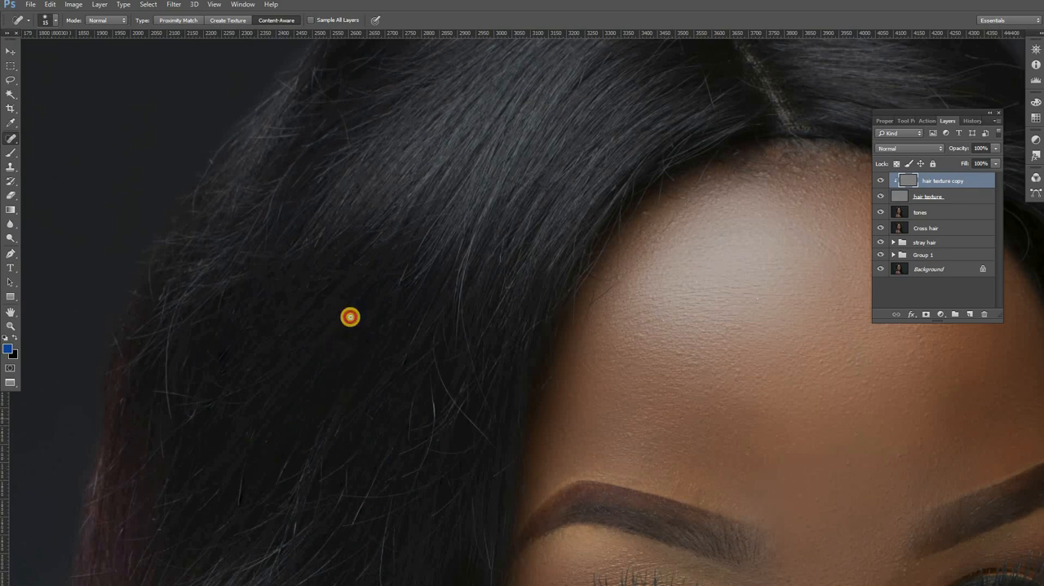
left_click_drag(350, 317, 353, 286)
left_click(353, 287, "alt")
left_click(356, 286, "alt")
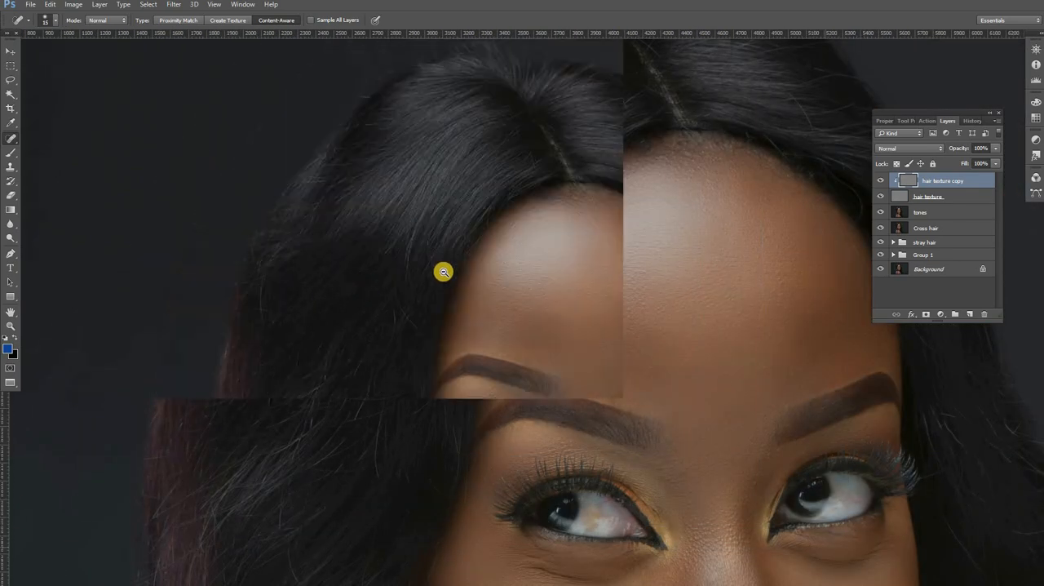
left_click(385, 276, "alt")
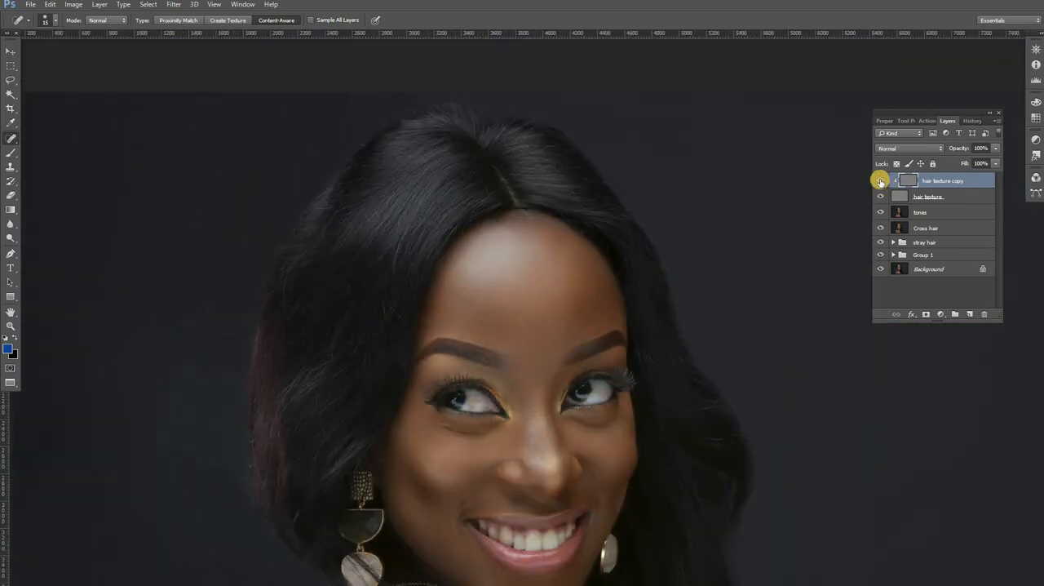
Step: Toggle the hair texture copy's visibility to compare the hair with and without the healing
left_click(880, 180)
left_click(881, 180)
left_click(880, 180)
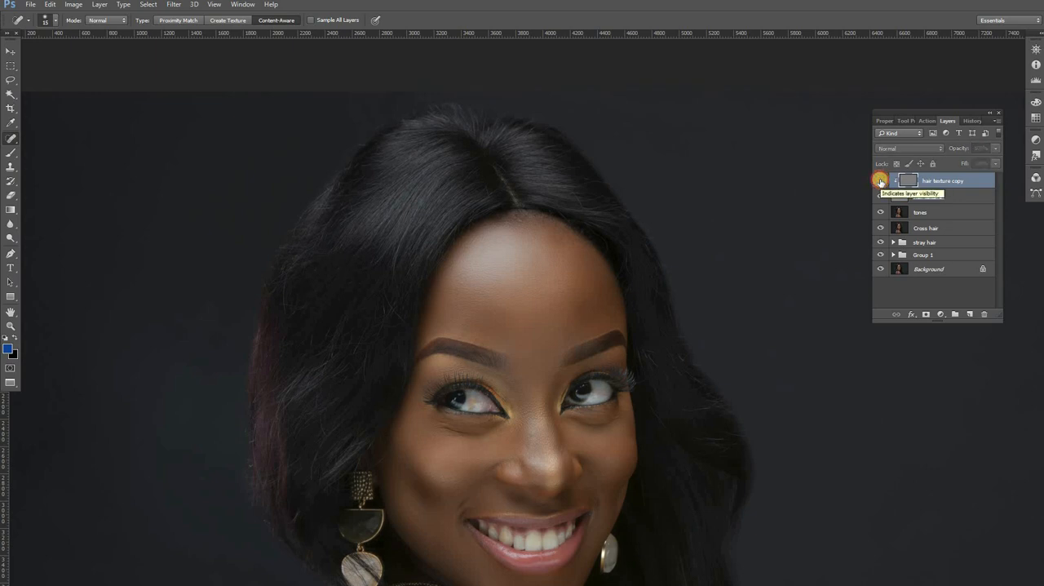
left_click(880, 181)
Step: With the Content-Aware Spot Healing Brush at 15 px, heal the upper part of the long curved cross hair beside the left temple
key("z")
left_click(394, 305)
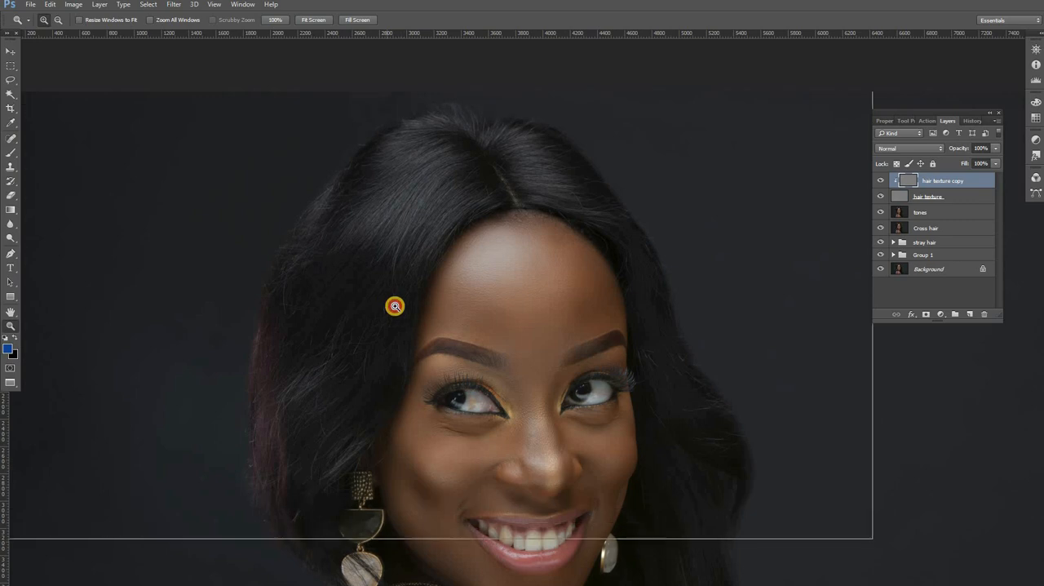
left_click(420, 294)
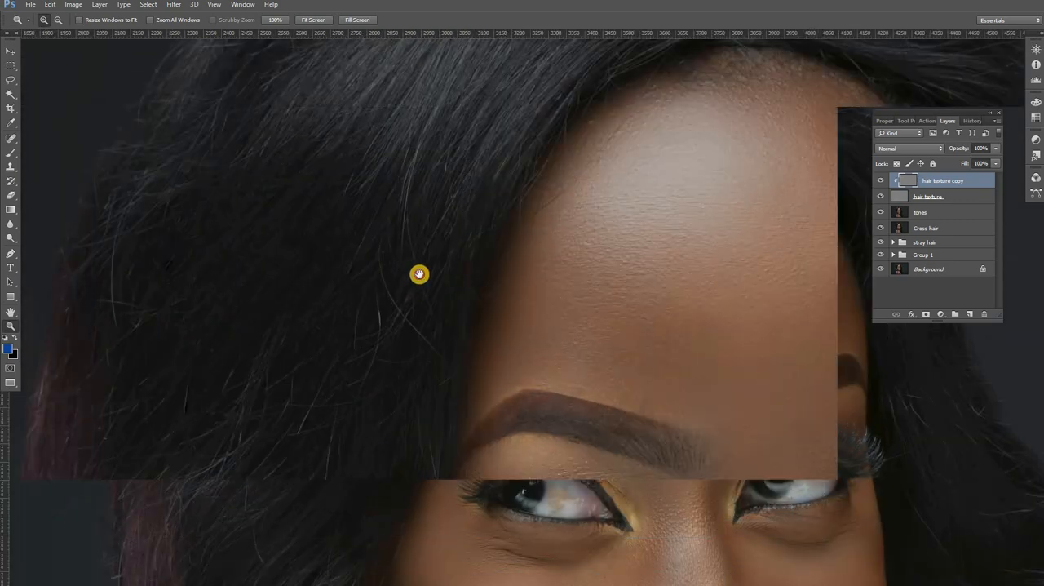
left_click(420, 275)
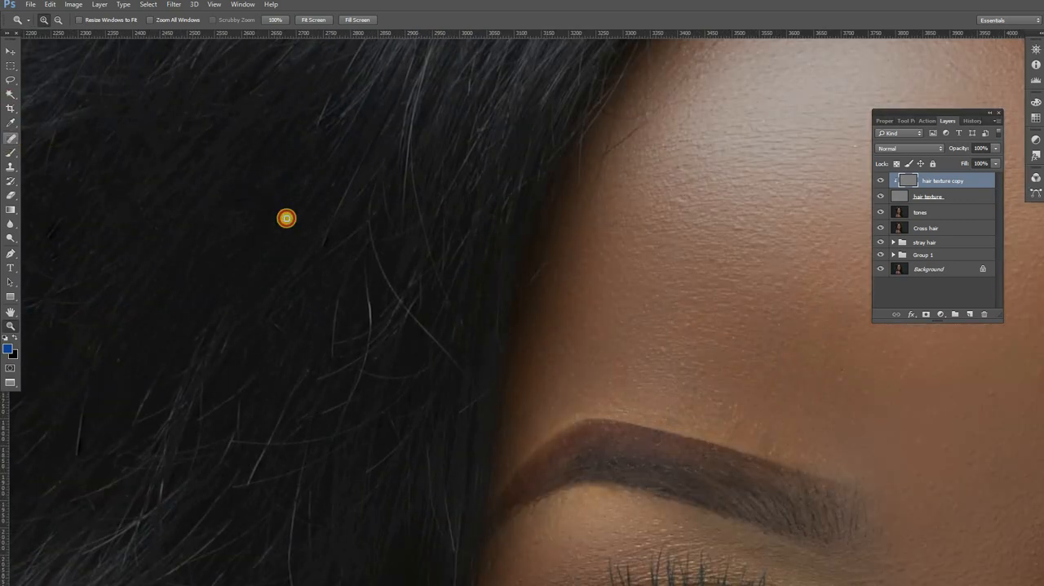
key("j")
mouse_move(357, 168)
left_mouse_down()
mouse_move(324, 229)
mouse_move(363, 209)
mouse_move(341, 207)
mouse_move(310, 268)
mouse_move(369, 235)
mouse_move(370, 197)
left_mouse_up()
mouse_move(345, 247)
left_mouse_down()
mouse_move(369, 219)
mouse_move(368, 192)
left_mouse_up()
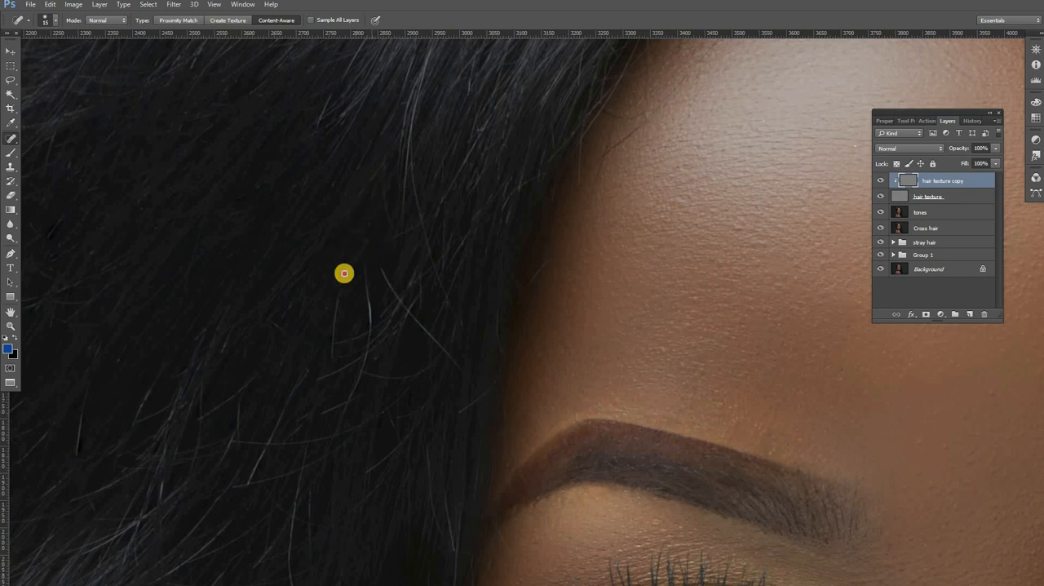
left_click_drag(345, 273, 369, 232)
Step: Heal the thin upright strand and small loose hairs in the dark area left of the temple
mouse_move(356, 287)
left_mouse_down()
mouse_move(364, 340)
mouse_move(352, 293)
mouse_move(334, 339)
left_mouse_up()
left_click_drag(347, 291, 333, 335)
left_click_drag(335, 336, 330, 349)
left_click(273, 315)
left_click(291, 321)
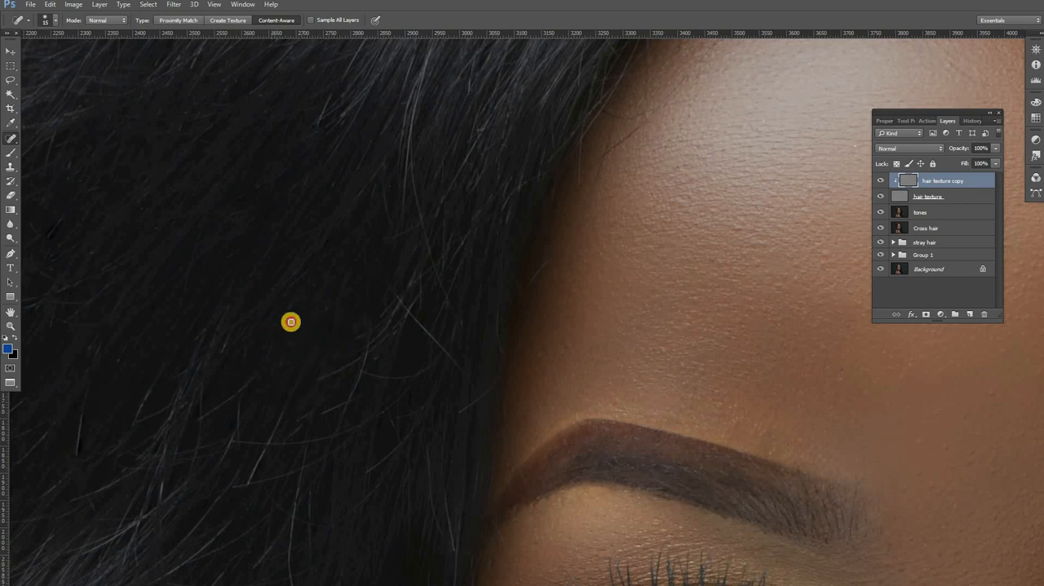
left_click_drag(292, 322, 277, 321)
Step: Heal the crossing strands beside the left temple and the long stray hairs below them on the hair texture copy
left_click_drag(395, 294, 440, 332)
left_click_drag(399, 294, 372, 324)
mouse_move(417, 279)
left_mouse_down()
mouse_move(418, 316)
mouse_move(326, 378)
left_mouse_up()
mouse_move(364, 373)
left_mouse_down()
mouse_move(331, 428)
mouse_move(429, 371)
mouse_move(438, 342)
left_mouse_up()
left_click_drag(396, 403, 307, 465)
left_click_drag(296, 387, 247, 485)
left_click_drag(302, 416, 235, 440)
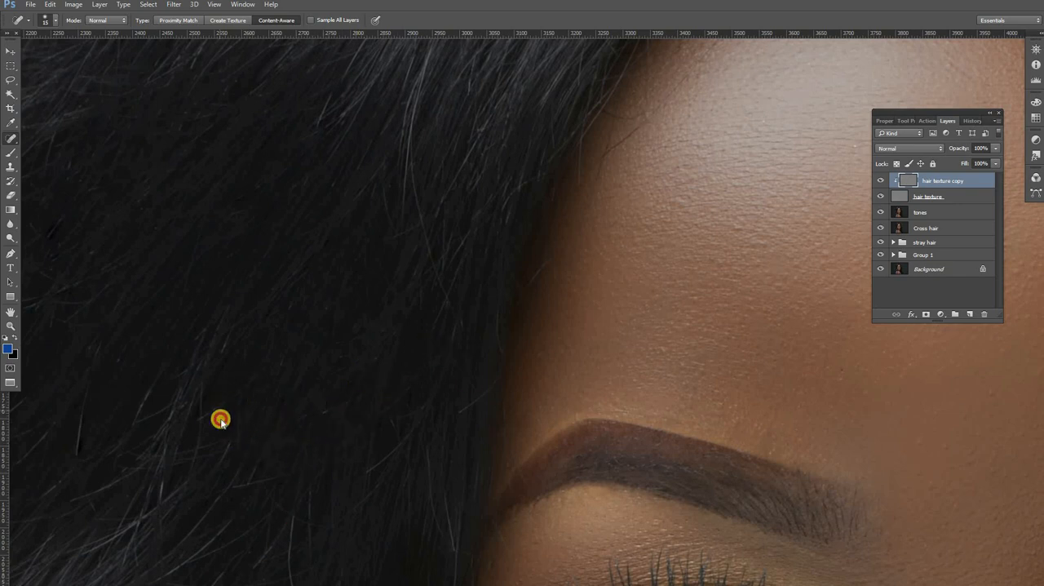
Step: Heal the loose strands in the dark hair beside the left eyebrow and eye
scroll(324, 324, "down", 2)
mouse_move(367, 376)
left_mouse_down()
mouse_move(344, 397)
mouse_move(366, 373)
mouse_move(355, 372)
mouse_move(365, 349)
mouse_move(342, 380)
mouse_move(404, 360)
mouse_move(407, 351)
mouse_move(387, 373)
mouse_move(373, 302)
mouse_move(392, 344)
mouse_move(383, 311)
mouse_move(339, 377)
mouse_move(357, 354)
left_mouse_up()
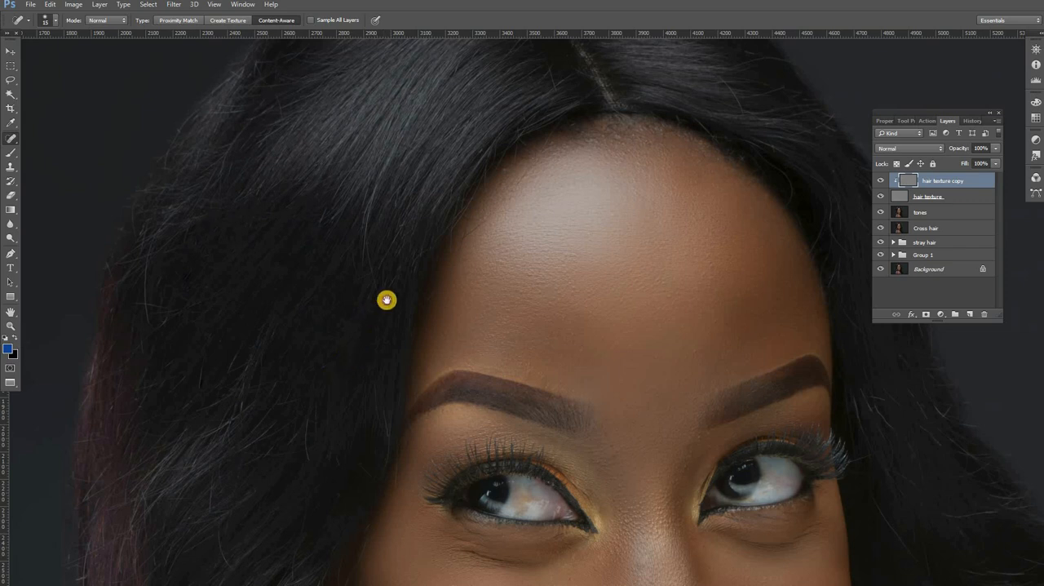
left_click_drag(387, 300, 413, 252)
left_click_drag(329, 399, 331, 415)
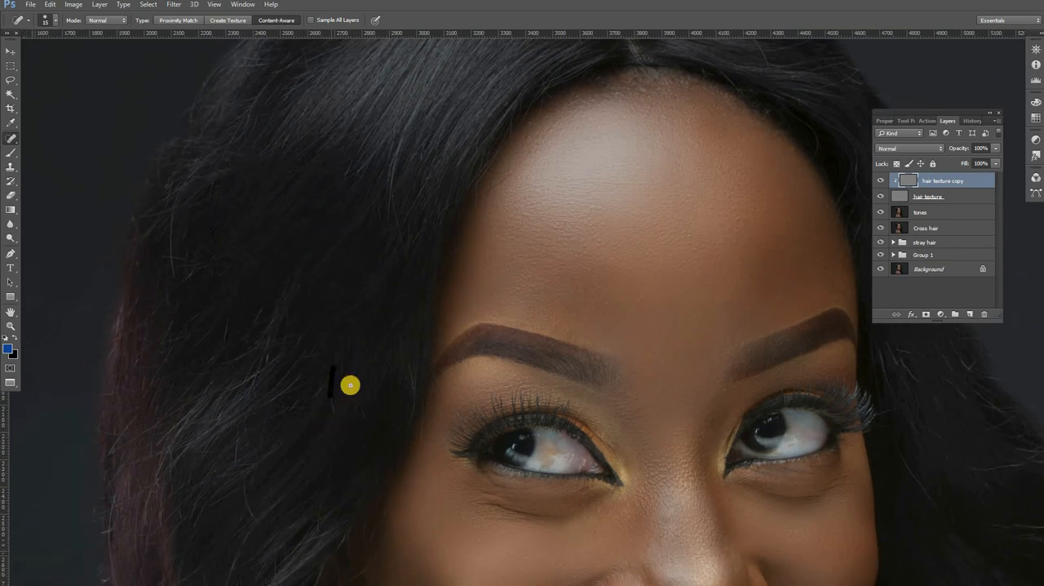
left_click_drag(359, 371, 329, 404)
left_click(341, 417)
left_click(387, 394)
left_click_drag(405, 364, 399, 343)
Step: Heal the short cross hairs around the lighter strands in the middle of the left hair, level with the eyebrow
left_click(241, 333)
left_click(224, 345)
left_click_drag(338, 354, 285, 361)
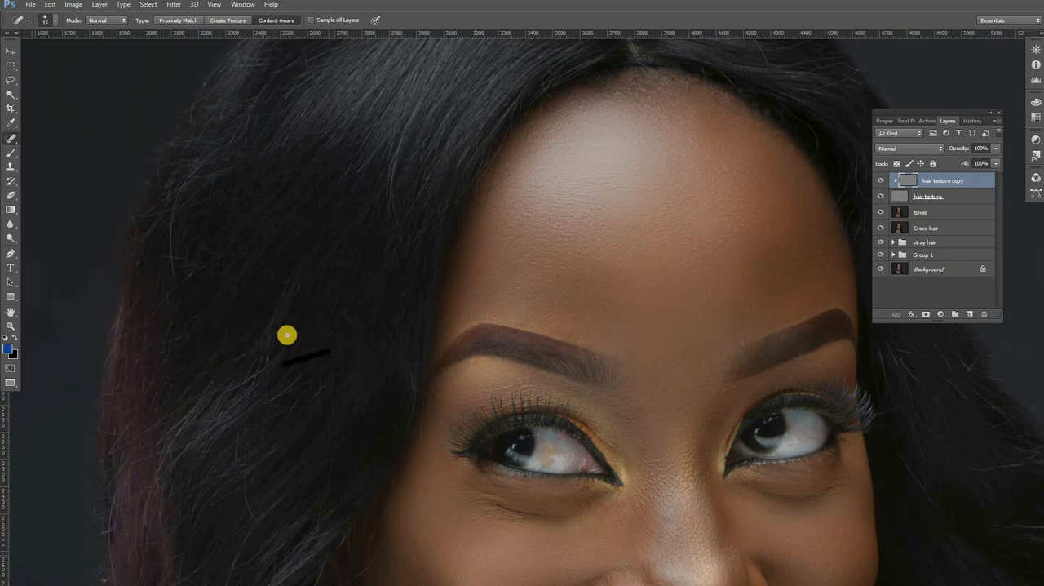
left_click(284, 339)
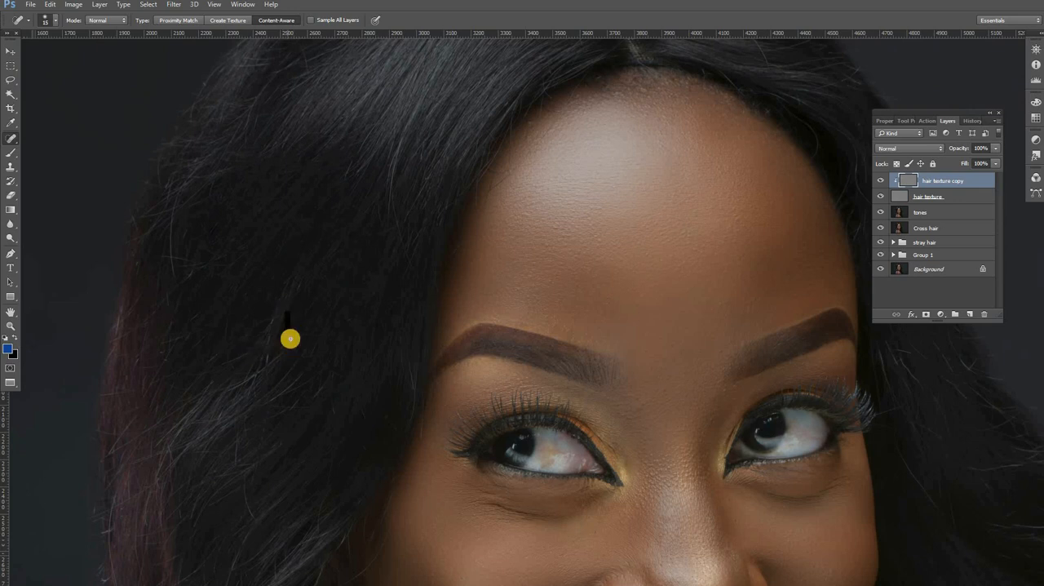
mouse_move(297, 381)
left_mouse_down()
mouse_move(266, 410)
mouse_move(268, 426)
mouse_move(305, 406)
left_mouse_up()
left_click_drag(338, 373, 328, 364)
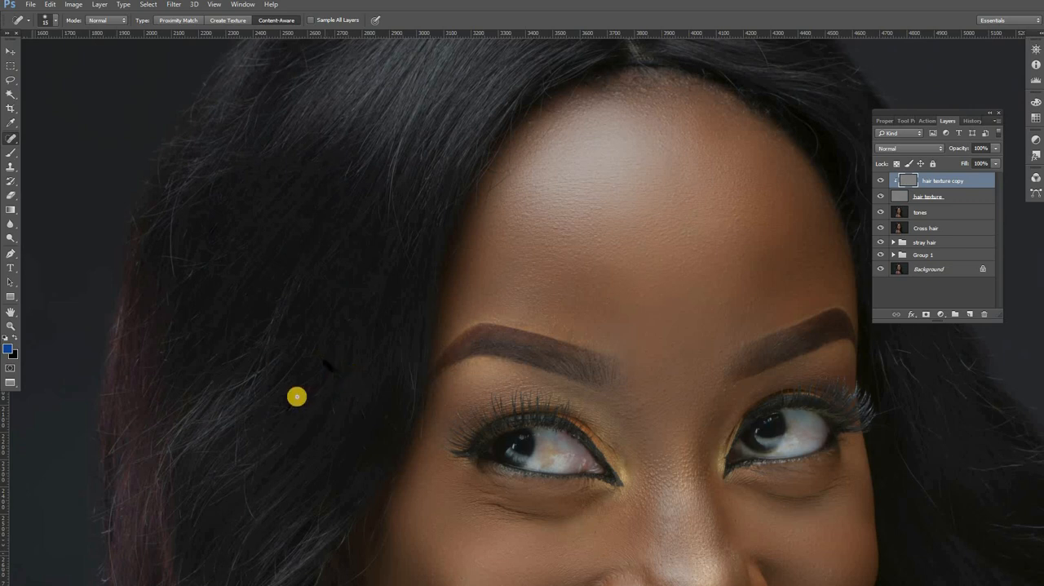
left_click_drag(294, 404, 263, 424)
mouse_move(365, 424)
left_mouse_down()
mouse_move(335, 411)
mouse_move(357, 423)
left_mouse_up()
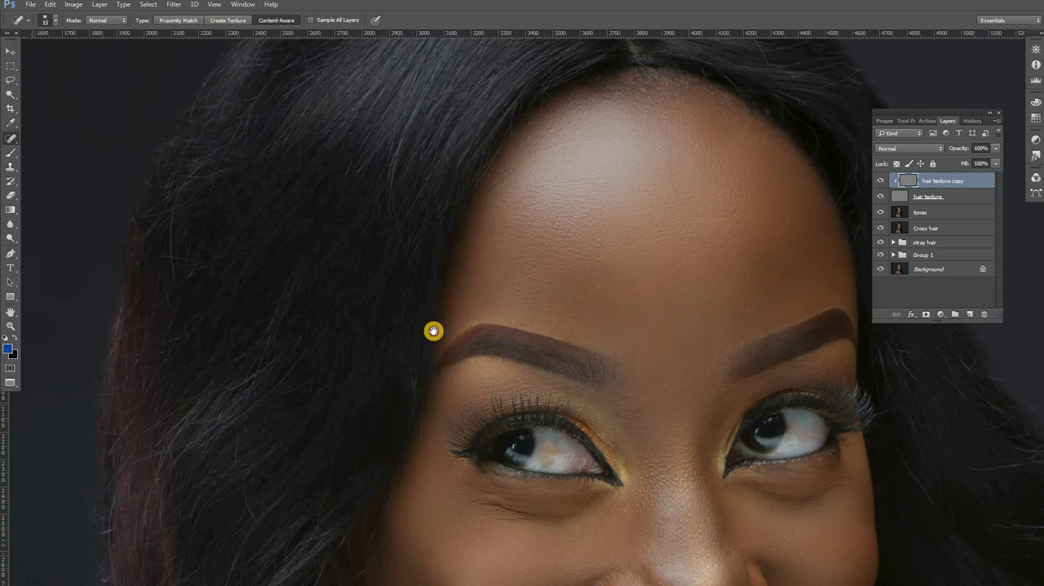
Step: Heal the cross hairs in the lower left hair above the earring on the hair texture copy
scroll(395, 429, "down", 2)
scroll(395, 430, "left", 1)
left_click_drag(382, 415, 376, 451)
mouse_move(345, 412)
left_mouse_down()
mouse_move(312, 420)
mouse_move(303, 408)
mouse_move(314, 436)
left_mouse_up()
mouse_move(306, 400)
left_mouse_down()
mouse_move(319, 426)
mouse_move(310, 429)
left_mouse_up()
left_click_drag(286, 411, 308, 481)
left_click_drag(295, 354, 296, 372)
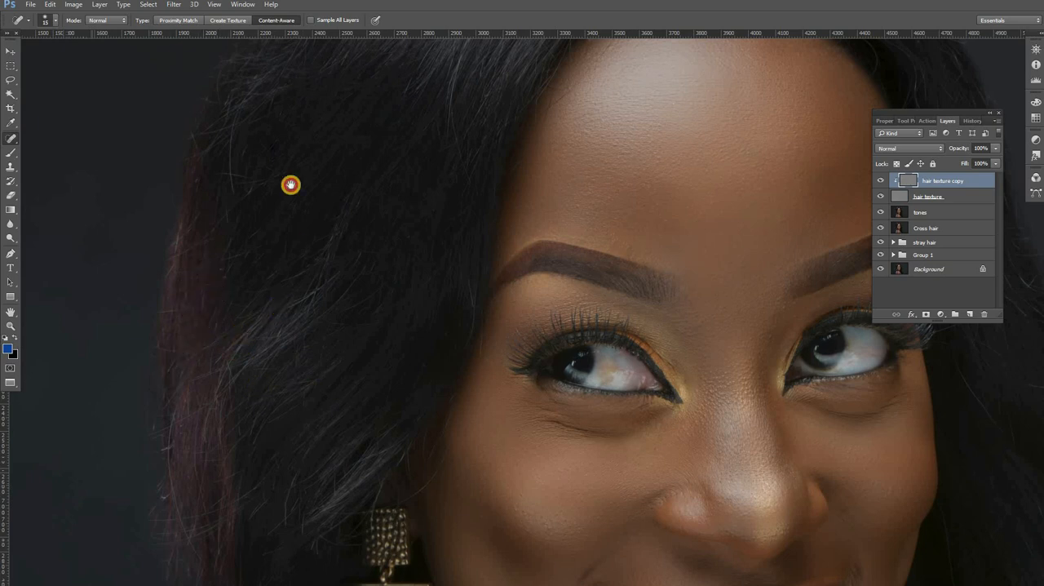
Step: Heal the curved cross hair at the outer left edge and the stray strands across the reddish hair
mouse_move(290, 184)
left_mouse_down()
mouse_move(242, 224)
mouse_move(258, 226)
mouse_move(253, 313)
left_mouse_up()
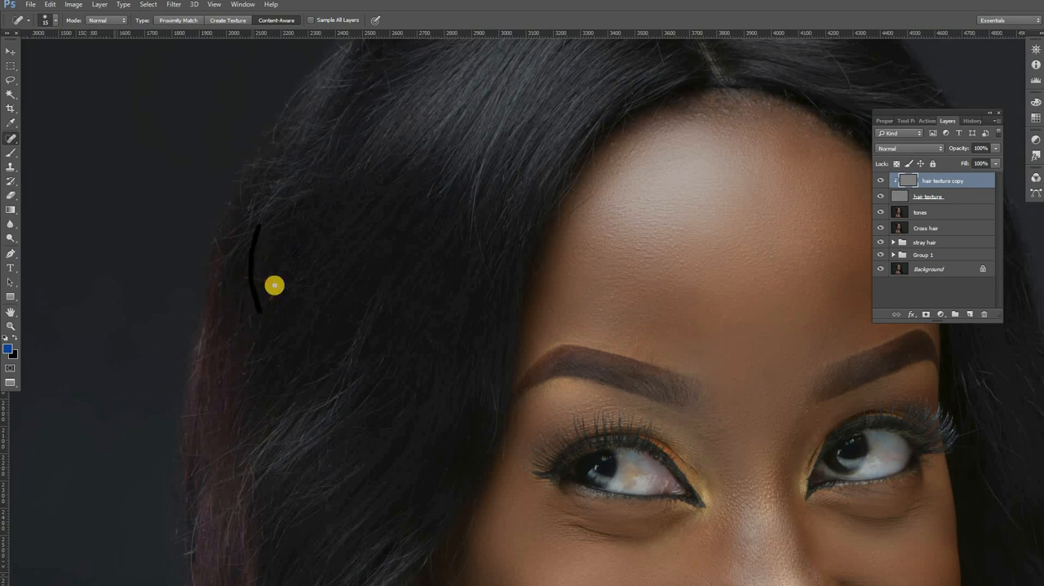
left_click_drag(262, 278, 234, 277)
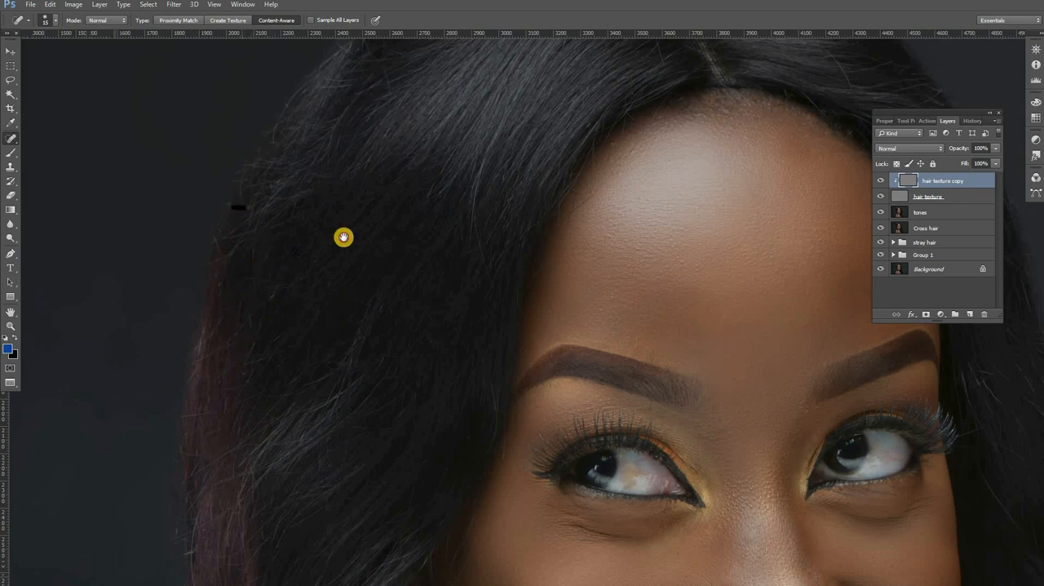
scroll(343, 236, "down", 3)
left_click_drag(257, 377, 229, 392)
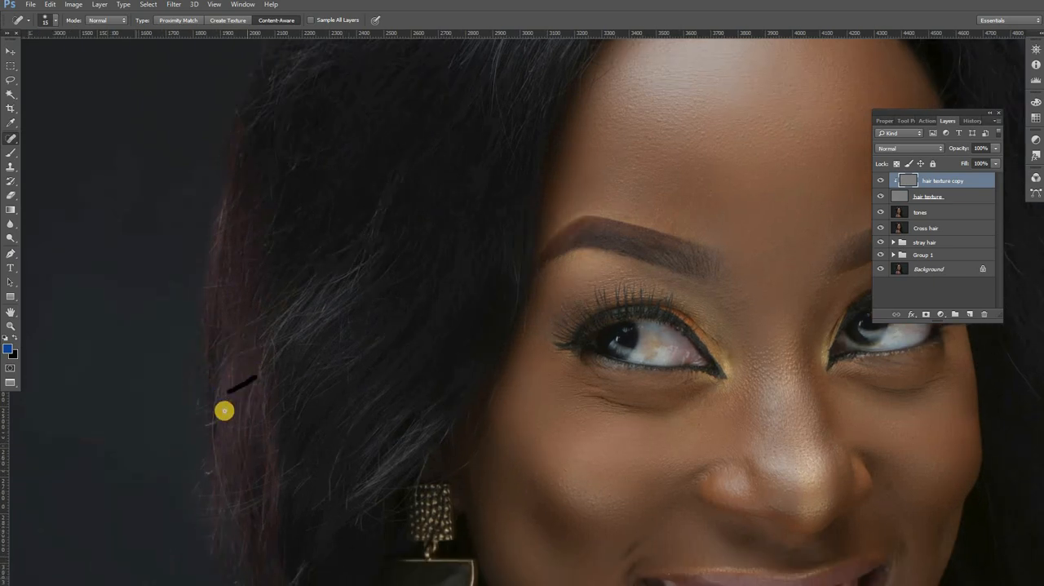
left_click_drag(240, 445, 247, 471)
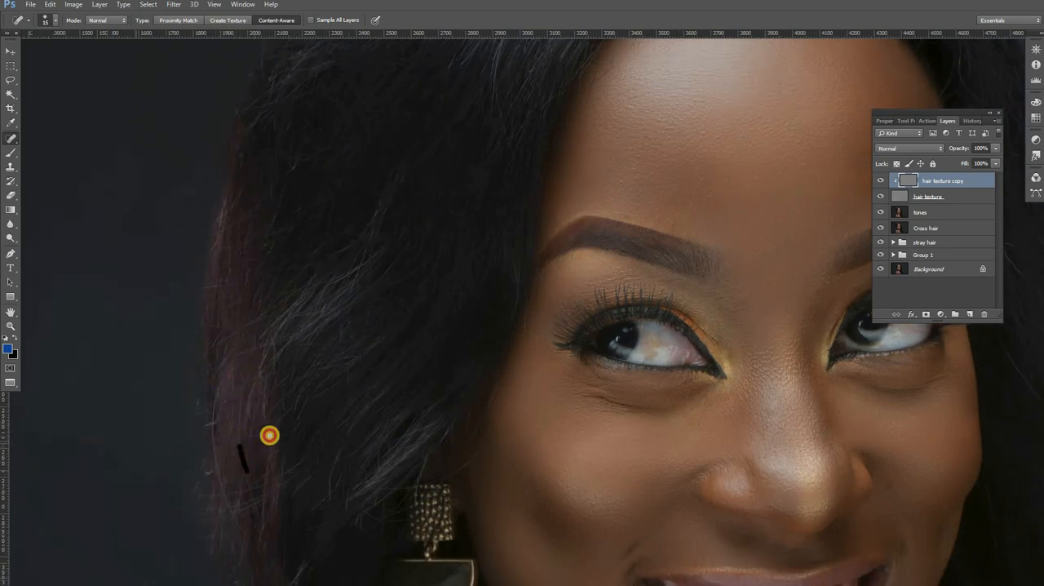
left_click_drag(245, 433, 281, 417)
left_click_drag(251, 261, 261, 239)
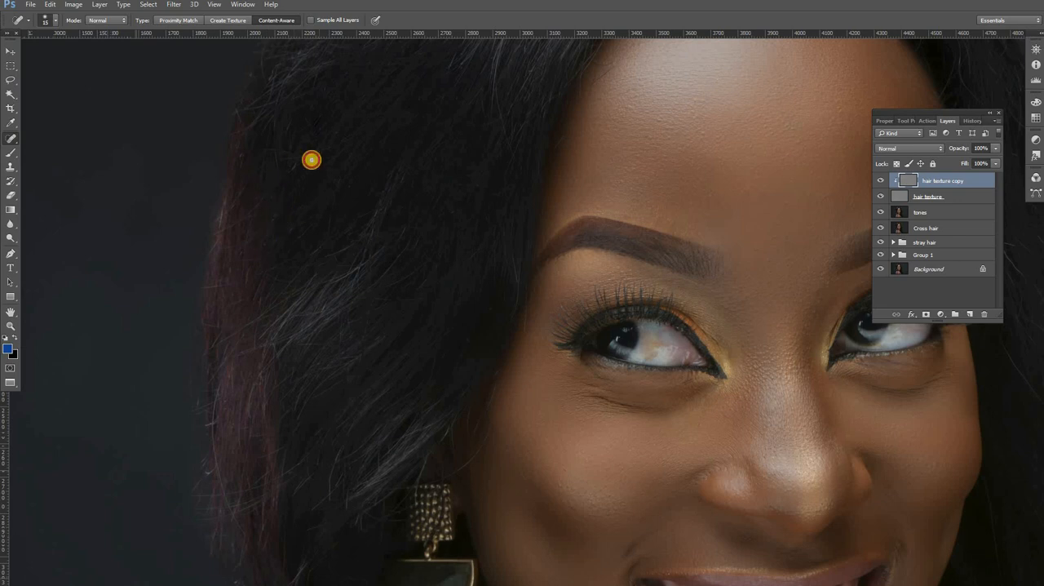
left_click_drag(271, 127, 265, 160)
Step: Heal the loose hairs on the right side of the crown and down the hair beside the forehead
left_click_drag(509, 179, 153, 536)
mouse_move(337, 217)
left_mouse_down()
mouse_move(277, 207)
mouse_move(289, 262)
left_mouse_up()
left_click_drag(443, 236, 396, 267)
left_click_drag(409, 261, 435, 239)
mouse_move(516, 297)
left_mouse_down()
mouse_move(471, 286)
mouse_move(464, 270)
left_mouse_up()
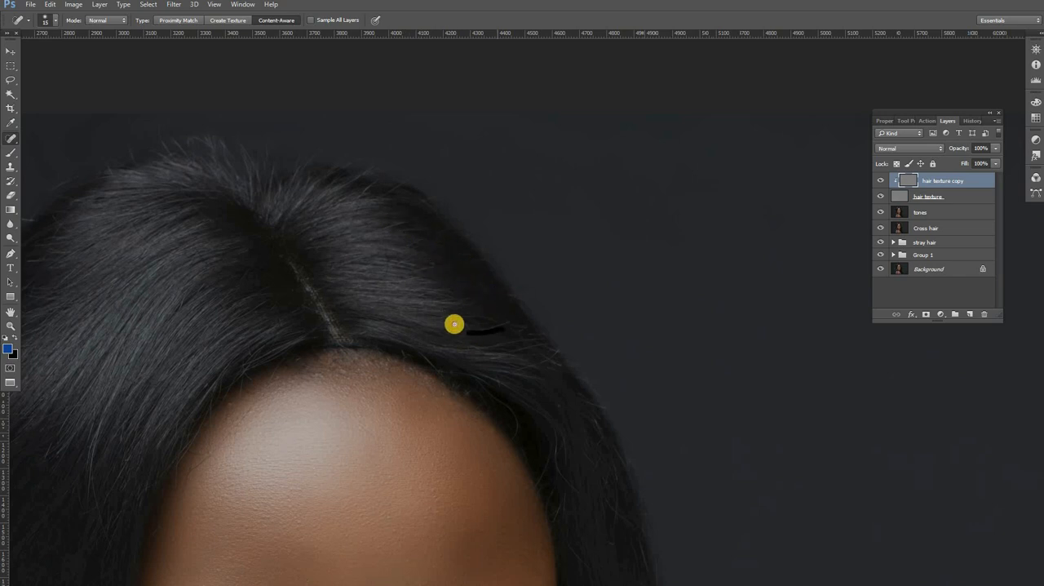
left_click_drag(473, 316, 507, 320)
mouse_move(582, 499)
left_mouse_down()
mouse_move(541, 439)
mouse_move(545, 419)
left_mouse_up()
left_click_drag(515, 469, 545, 502)
left_click_drag(537, 547, 442, 404)
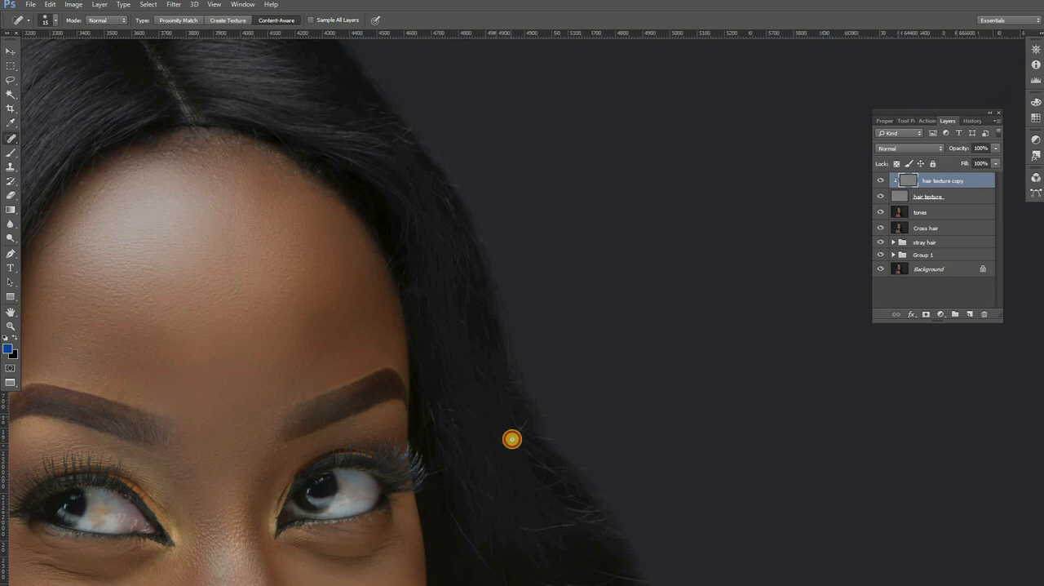
Step: Heal the light cross hairs in the right hair beside the eye and cheek on the hair texture copy
scroll(473, 359, "down", 3)
left_click_drag(487, 396, 523, 395)
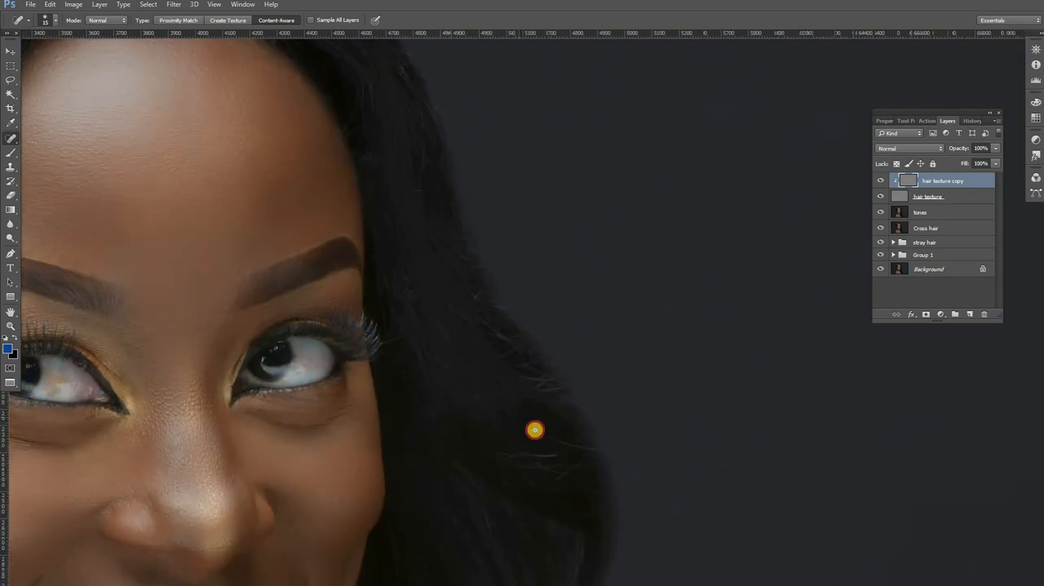
left_click_drag(550, 443, 607, 453)
mouse_move(553, 454)
left_mouse_down()
mouse_move(512, 454)
mouse_move(565, 474)
mouse_move(516, 393)
left_mouse_up()
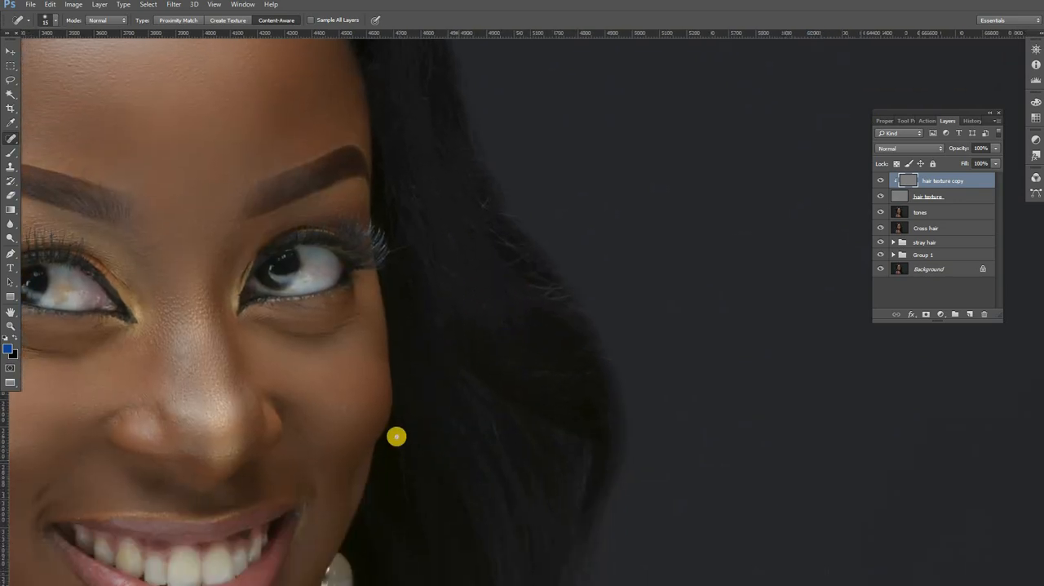
left_click_drag(476, 347, 487, 480)
left_click_drag(434, 397, 469, 414)
left_click_drag(422, 311, 434, 319)
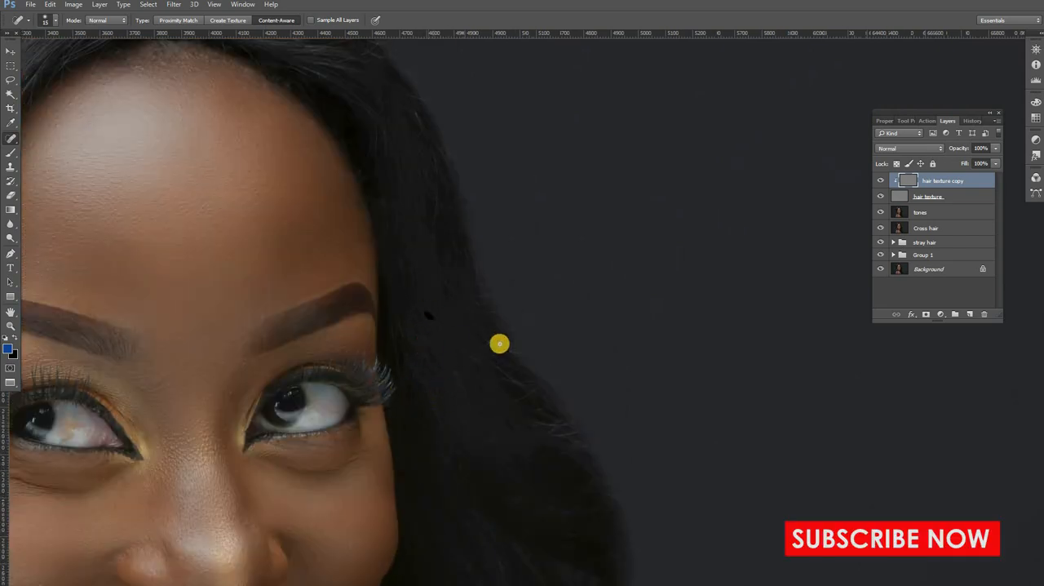
Step: Heal the fine strands along the left hairline of the forehead and inspect the left hair's highlight
left_click_drag(282, 81, 441, 320)
left_click_drag(245, 310, 409, 346)
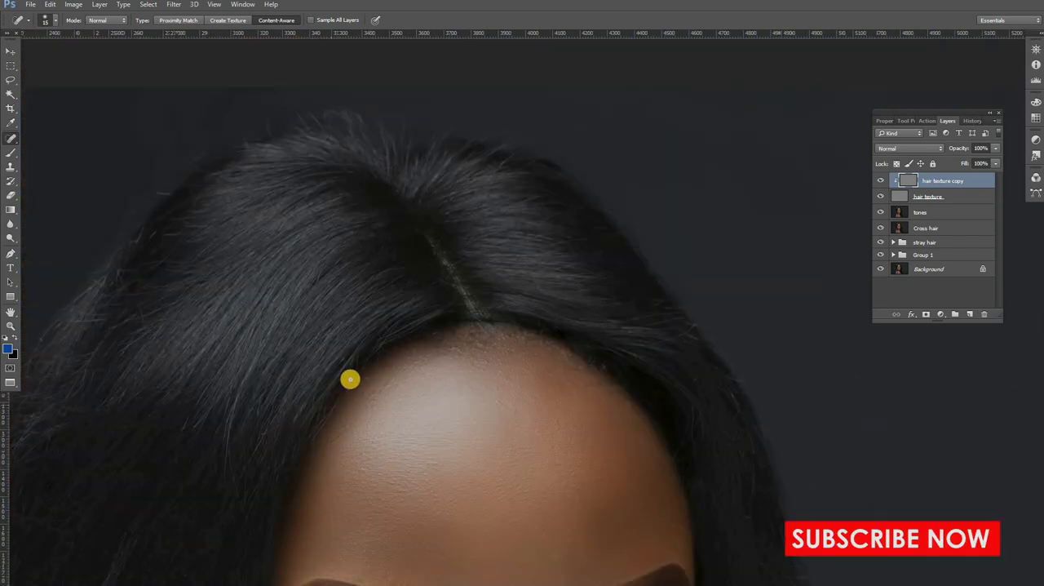
left_click_drag(347, 398, 368, 371)
left_click_drag(317, 433, 341, 396)
left_click_drag(312, 445, 353, 385)
left_click_drag(279, 368, 269, 421)
left_click_drag(67, 366, 228, 259)
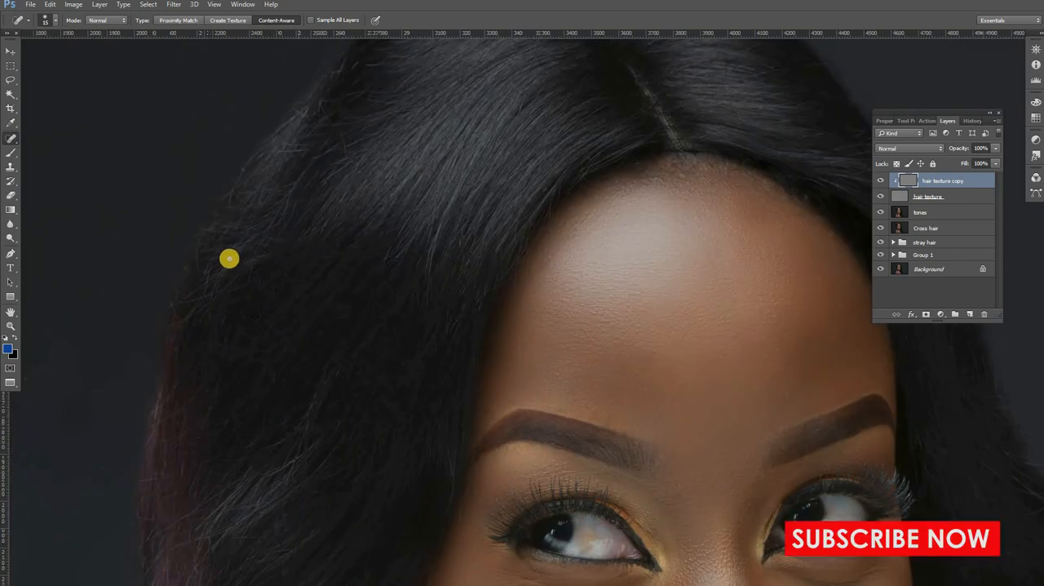
left_click_drag(300, 147, 290, 253)
left_click_drag(411, 114, 384, 197)
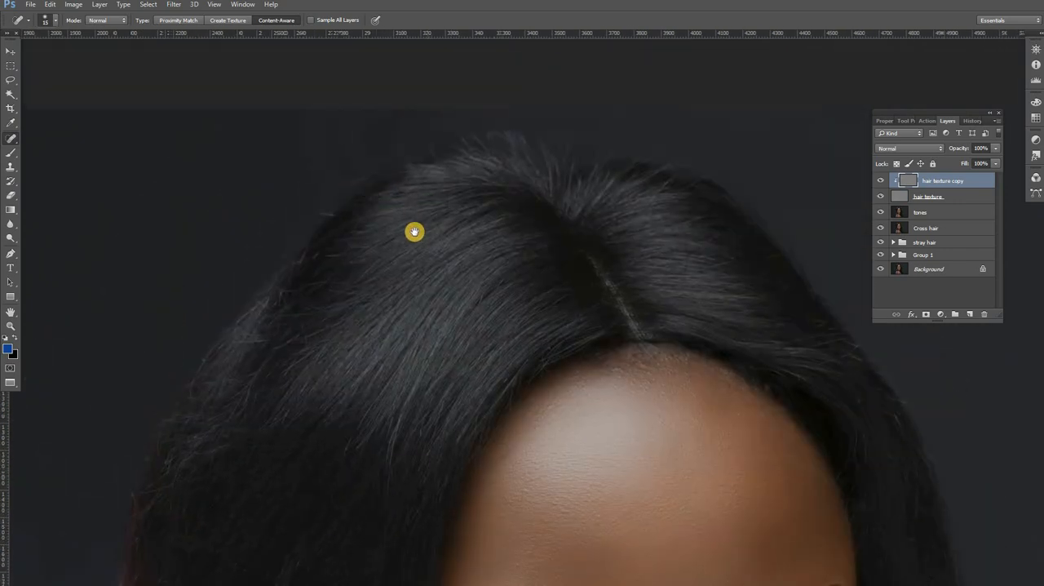
Step: Heal the remaining cross hairs at the outer left edge, just below the hair's highlight
left_click_drag(561, 209, 544, 233)
left_click_drag(376, 325, 435, 264)
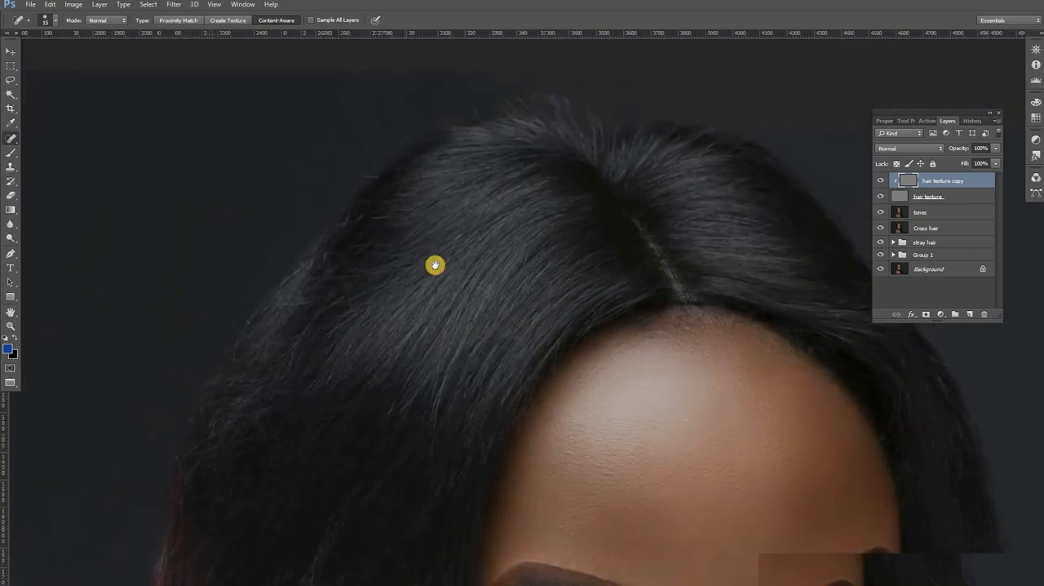
left_click_drag(237, 414, 205, 431)
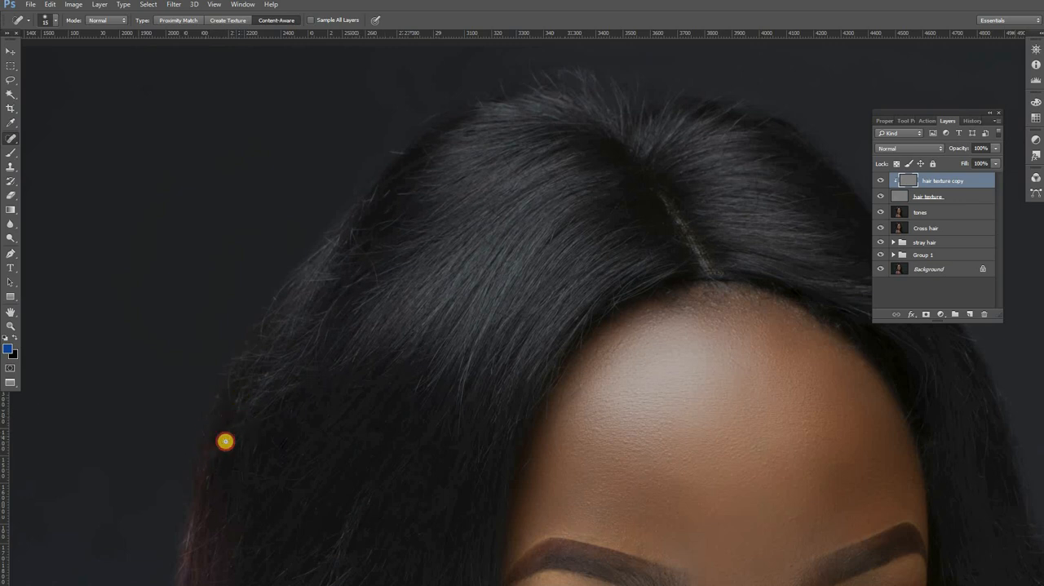
left_click_drag(292, 435, 262, 457)
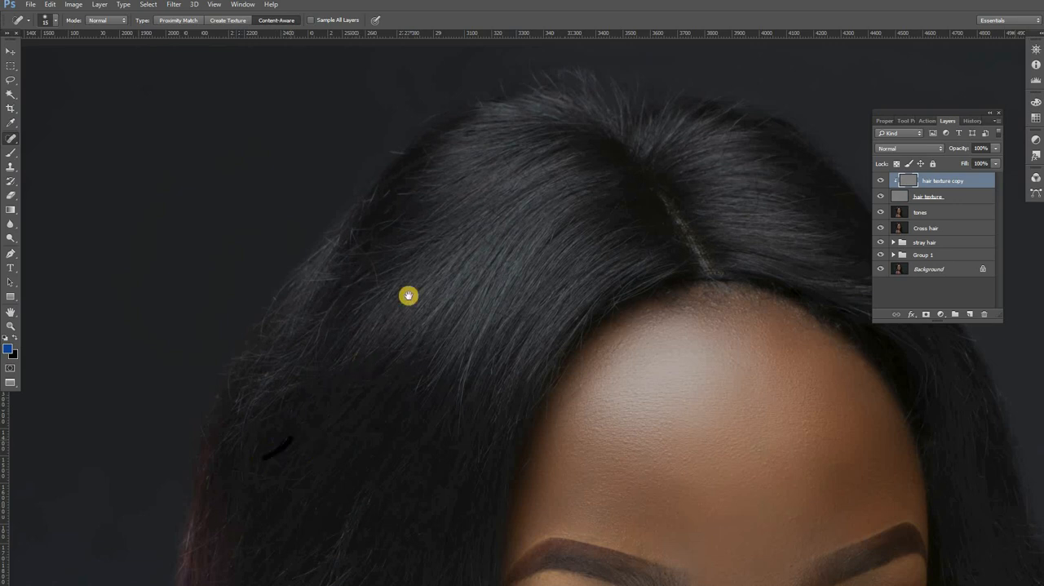
left_click_drag(408, 296, 492, 172)
mouse_move(315, 391)
left_mouse_down()
mouse_move(272, 421)
mouse_move(297, 391)
mouse_move(288, 391)
mouse_move(300, 424)
mouse_move(266, 431)
left_mouse_up()
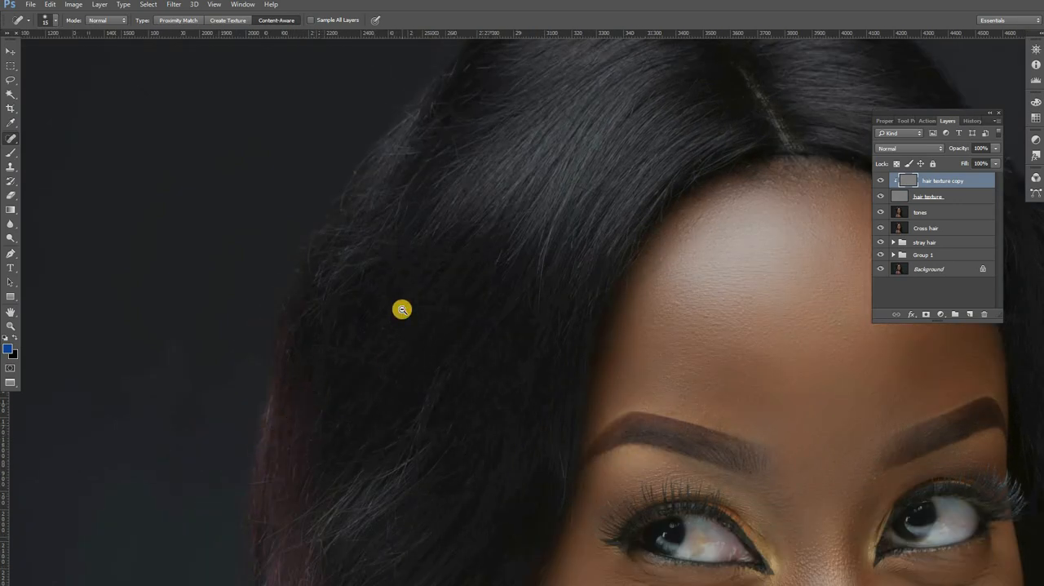
Step: Examine the healed hair in the whole portrait and in a closer view of the head
key("h")
left_click_drag(403, 309, 402, 309)
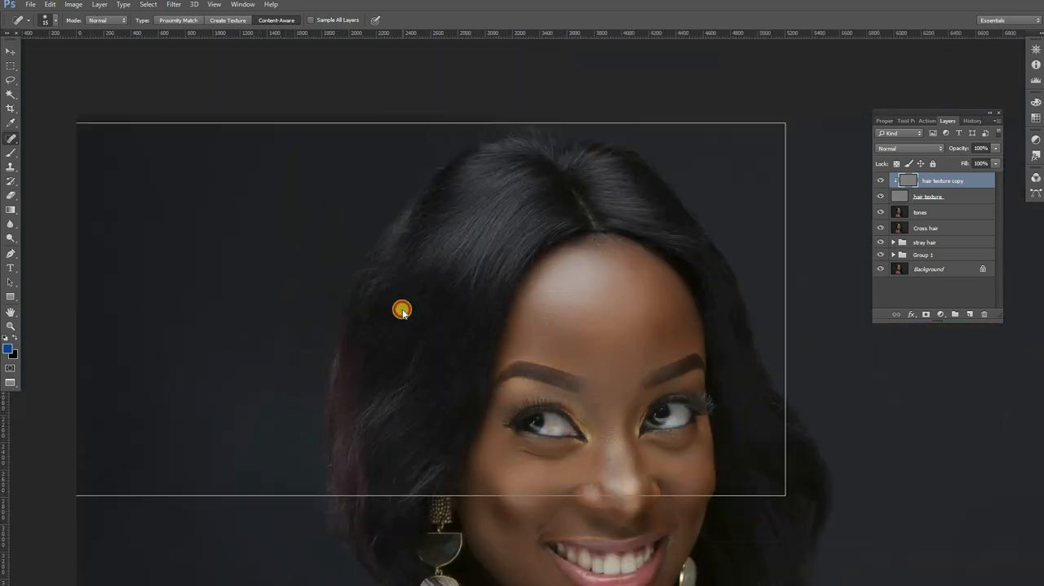
left_click(402, 309, "alt")
left_click(403, 309, "alt")
key("alt+space")
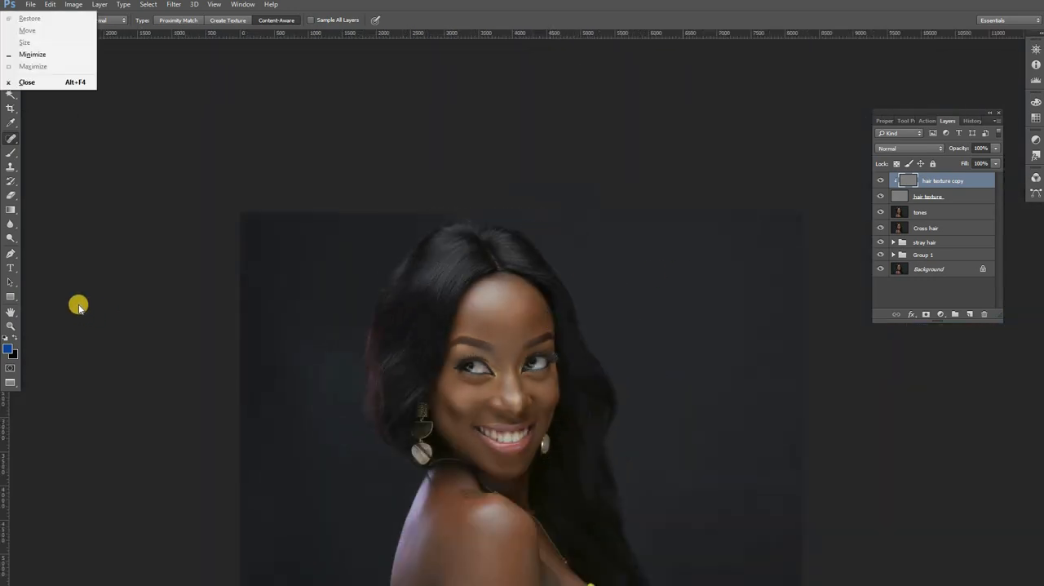
left_click(44, 301)
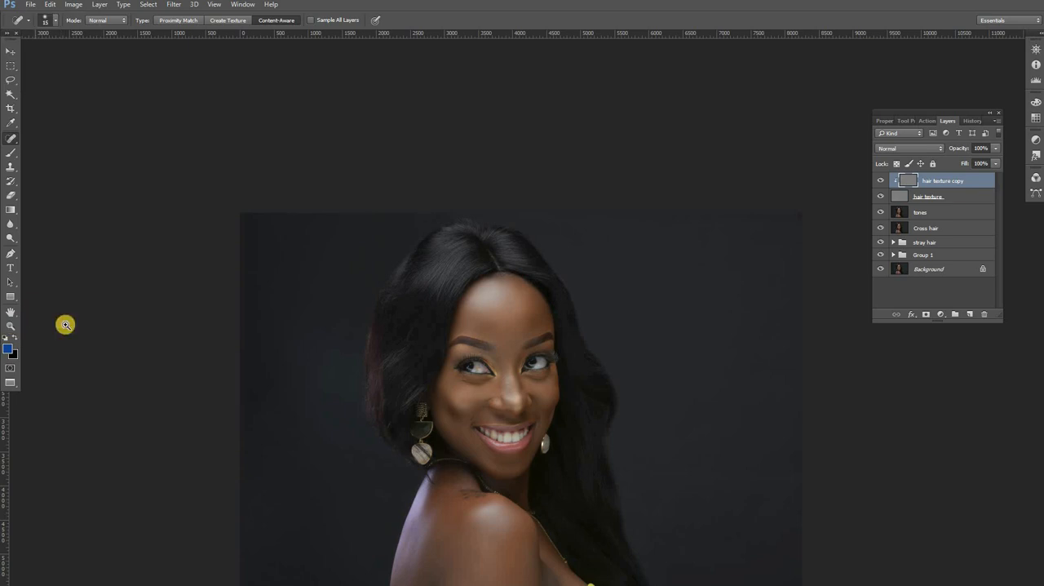
left_click(496, 317, "ctrl")
left_click(498, 320, "ctrl")
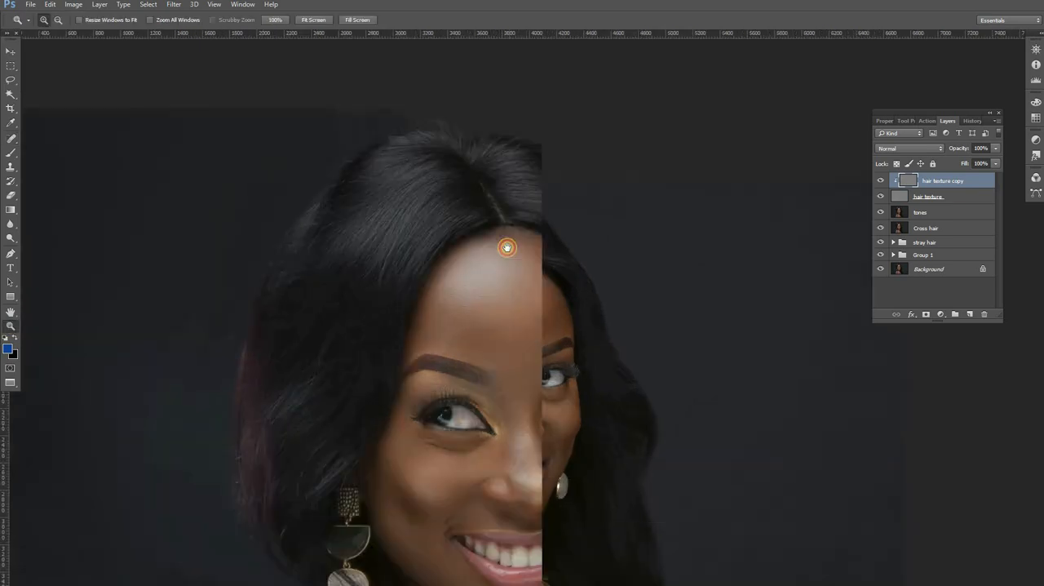
Step: Compare the portrait's hair with and without the hair texture copy layer by toggling that layer's visibility
left_click_drag(508, 247, 506, 258)
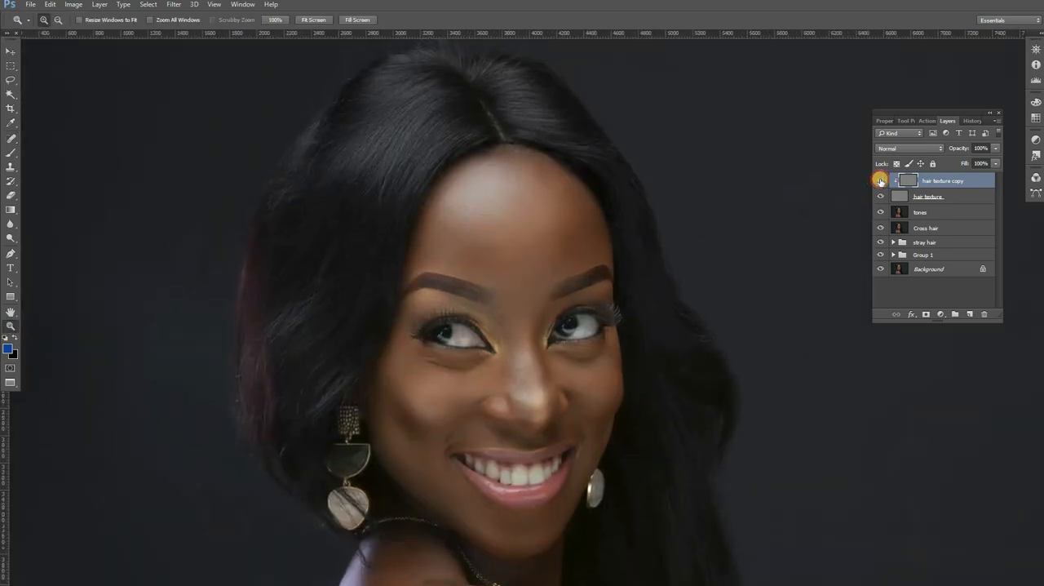
left_click(881, 180)
left_click(881, 181)
left_click(880, 180)
left_click(880, 181)
left_click(881, 180)
left_click(881, 180)
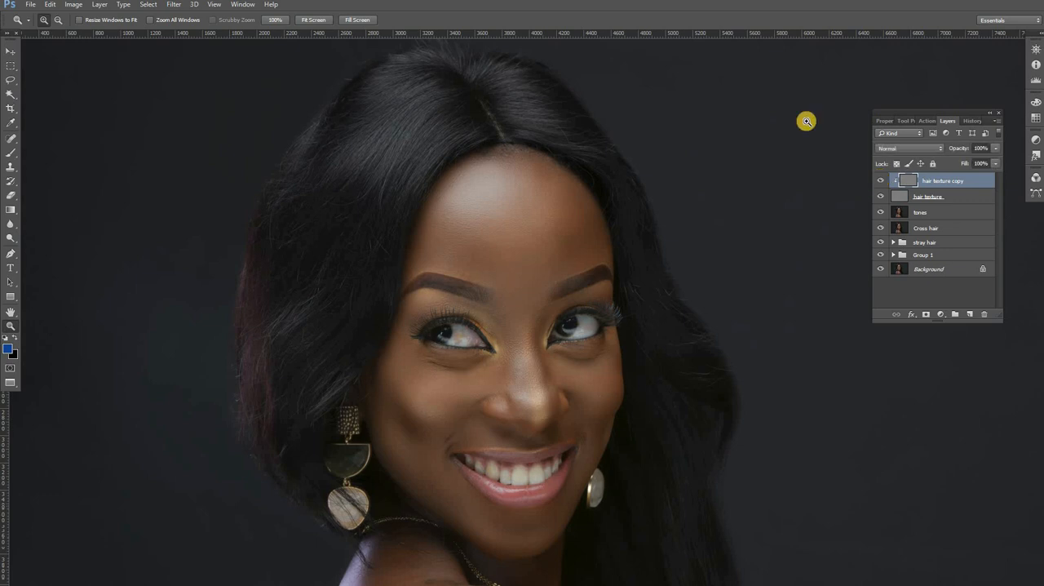
Step: Spot-heal the cross hairs on the crown right of the parting and along the right edge of the hair on the hair texture copy
left_click(563, 95)
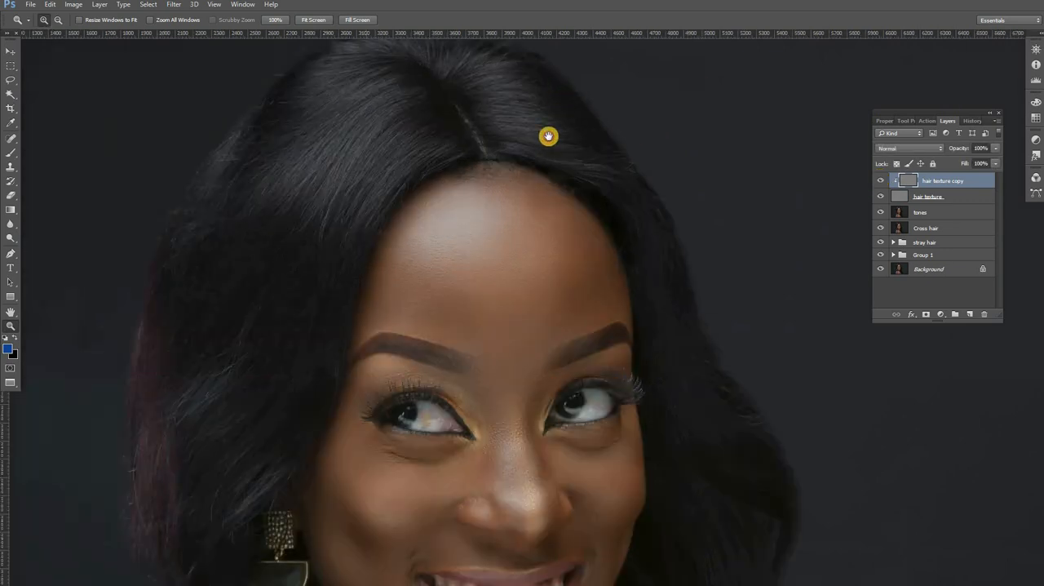
left_click(551, 94)
left_click_drag(537, 134, 527, 175)
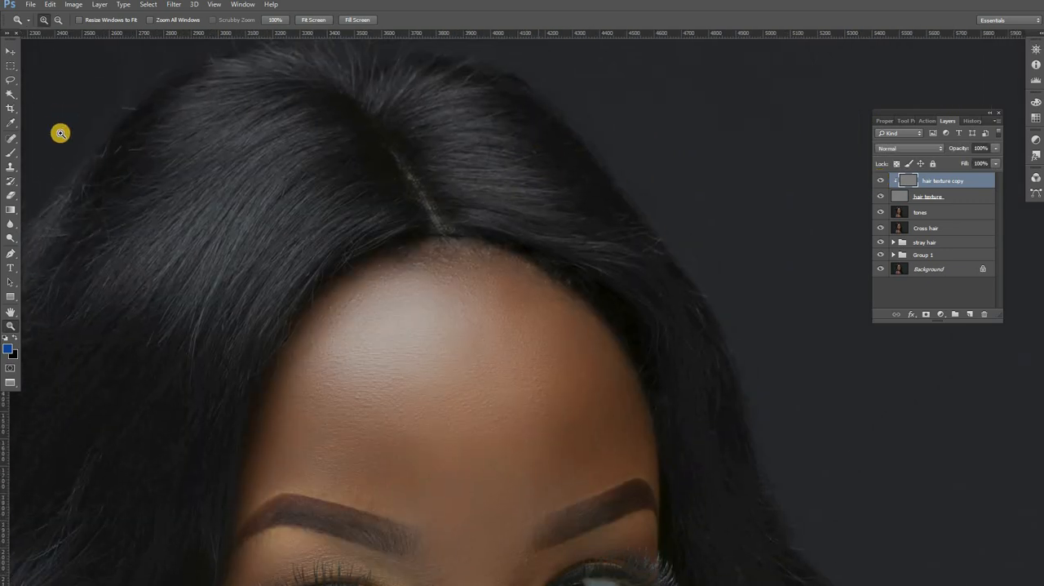
left_click(12, 137)
left_click_drag(452, 97, 441, 133)
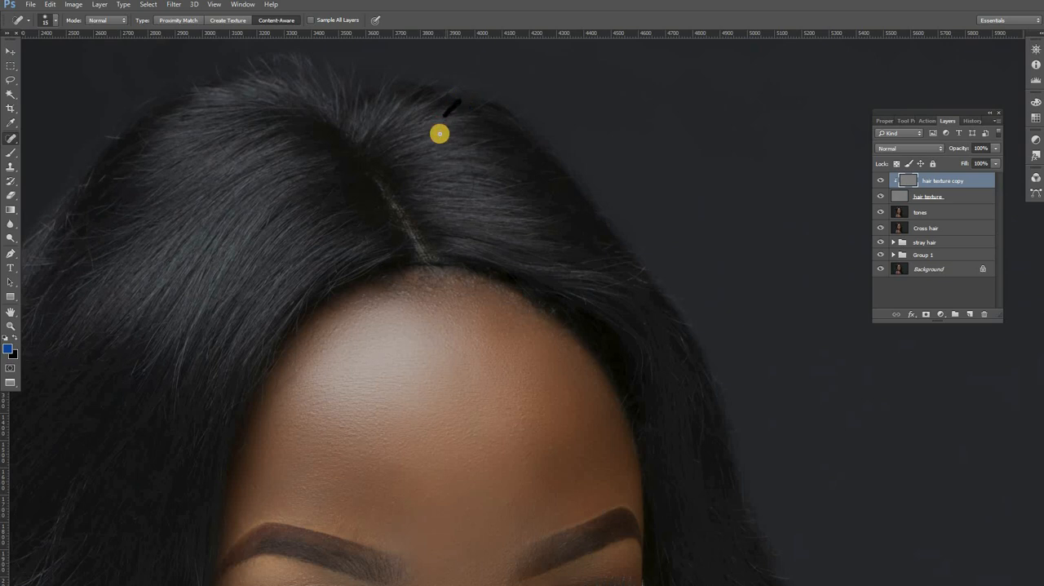
left_click_drag(490, 97, 481, 109)
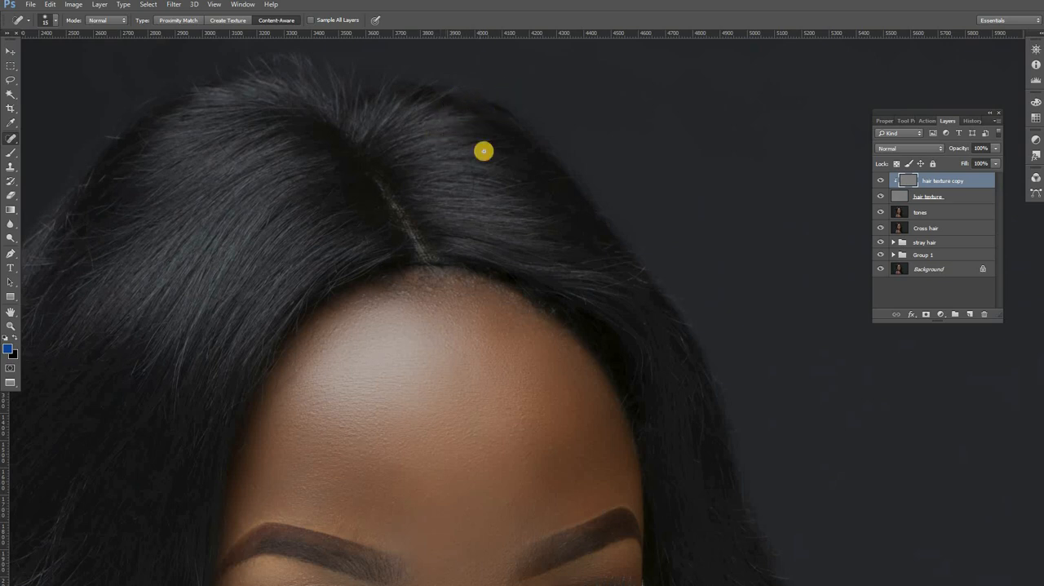
mouse_move(478, 150)
left_mouse_down()
mouse_move(517, 140)
mouse_move(522, 149)
left_mouse_up()
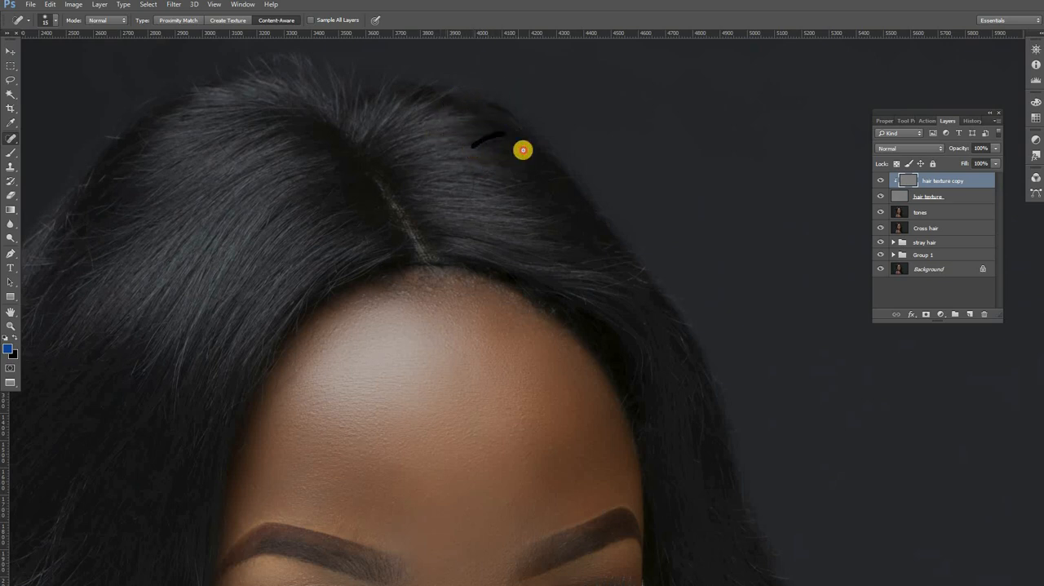
mouse_move(573, 266)
left_mouse_down()
mouse_move(638, 272)
mouse_move(611, 291)
mouse_move(643, 267)
left_mouse_up()
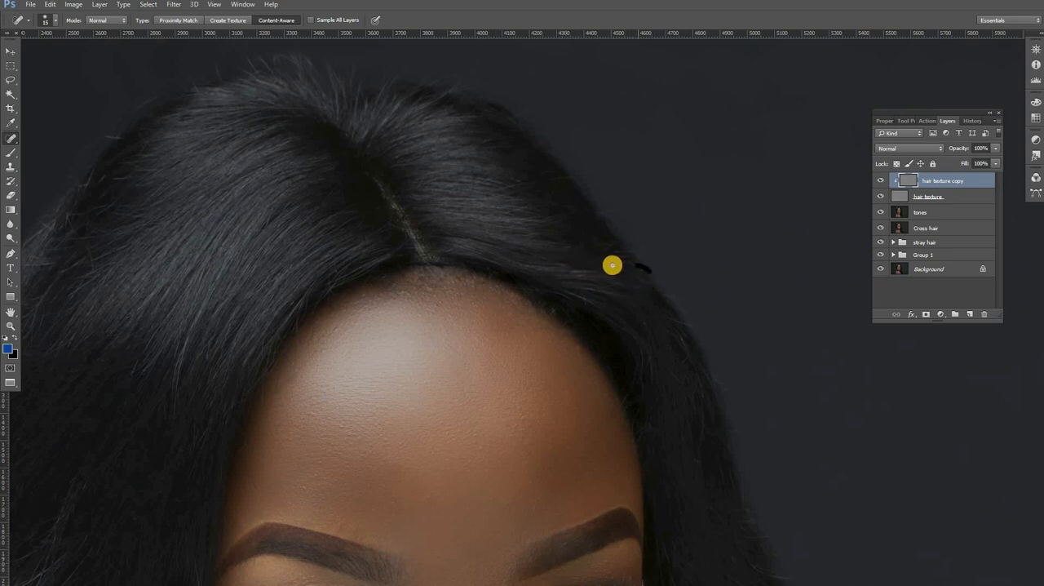
left_click(609, 266)
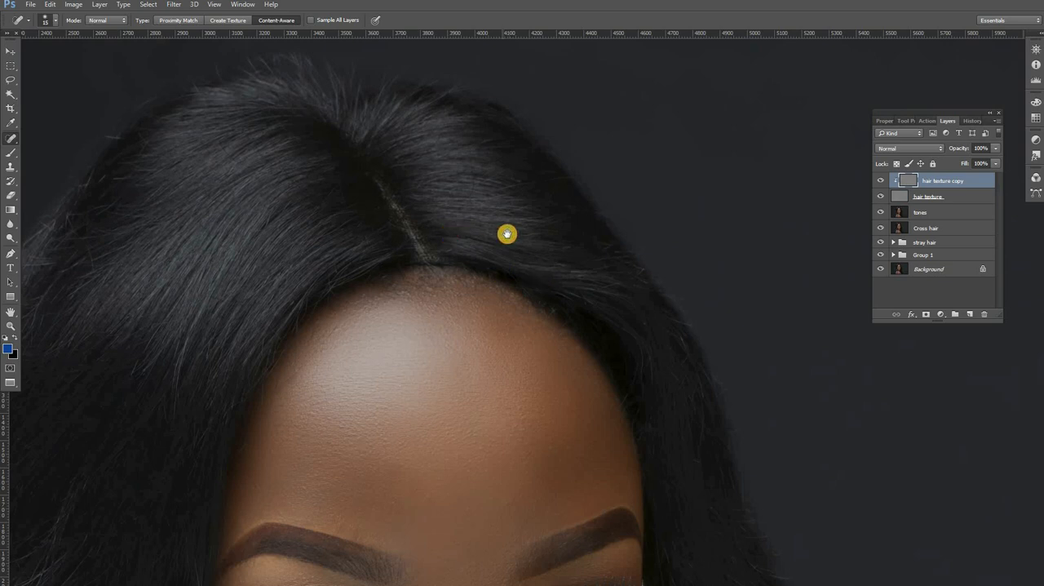
Step: Enlarge the Spot Healing Brush to 29 px and heal the hairs at the parting's base and the right hair edge
mouse_move(478, 227)
left_mouse_down()
mouse_move(500, 225)
mouse_move(564, 269)
left_mouse_up()
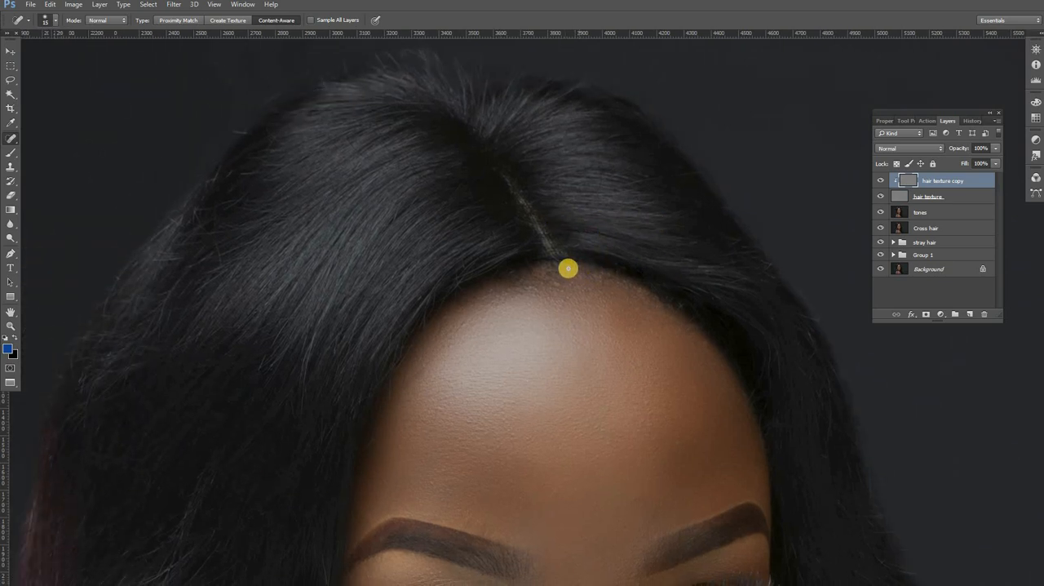
right_click(572, 292)
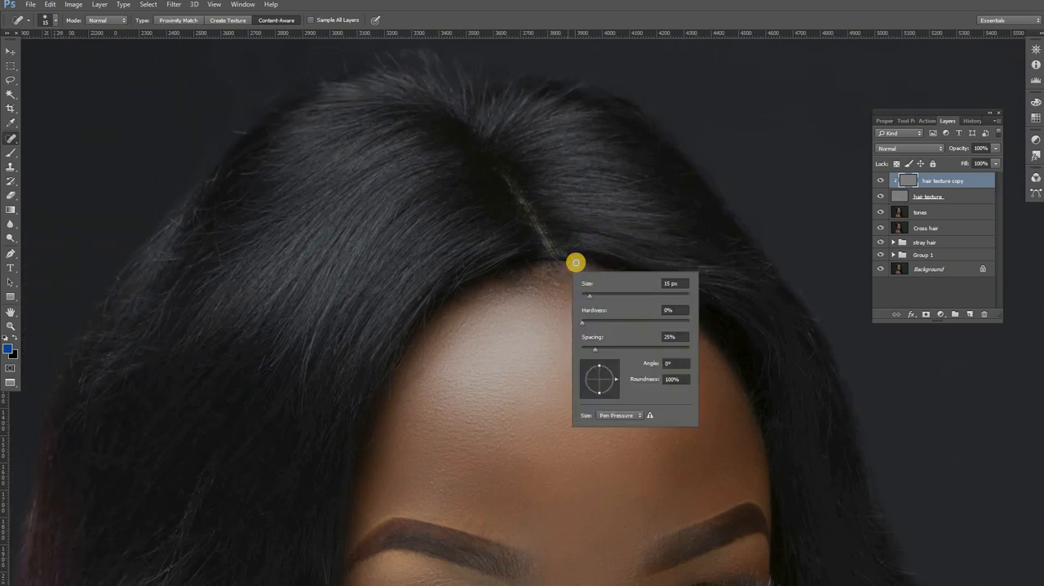
mouse_move(575, 259)
left_mouse_down()
mouse_move(549, 267)
mouse_move(577, 262)
mouse_move(514, 264)
mouse_move(591, 265)
mouse_move(497, 278)
mouse_move(588, 254)
mouse_move(556, 255)
left_mouse_up()
left_click(517, 272)
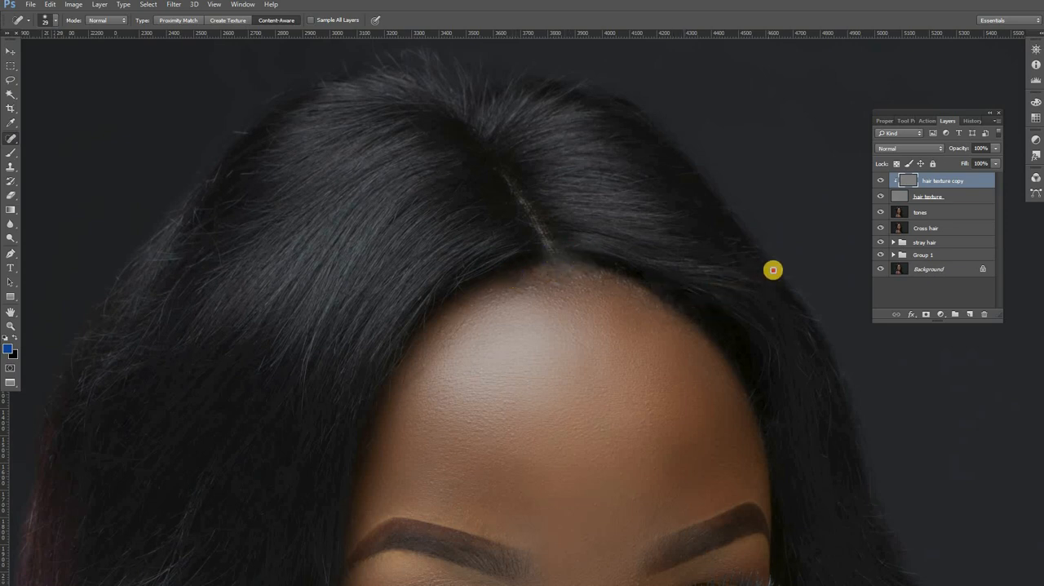
left_click_drag(767, 267, 770, 279)
Step: Heal the stray strands at the crown's left edge and the light cross hairs in the left hair beside the brow
mouse_move(242, 136)
left_mouse_down()
mouse_move(356, 145)
mouse_move(342, 140)
left_mouse_up()
left_click_drag(321, 238, 343, 284)
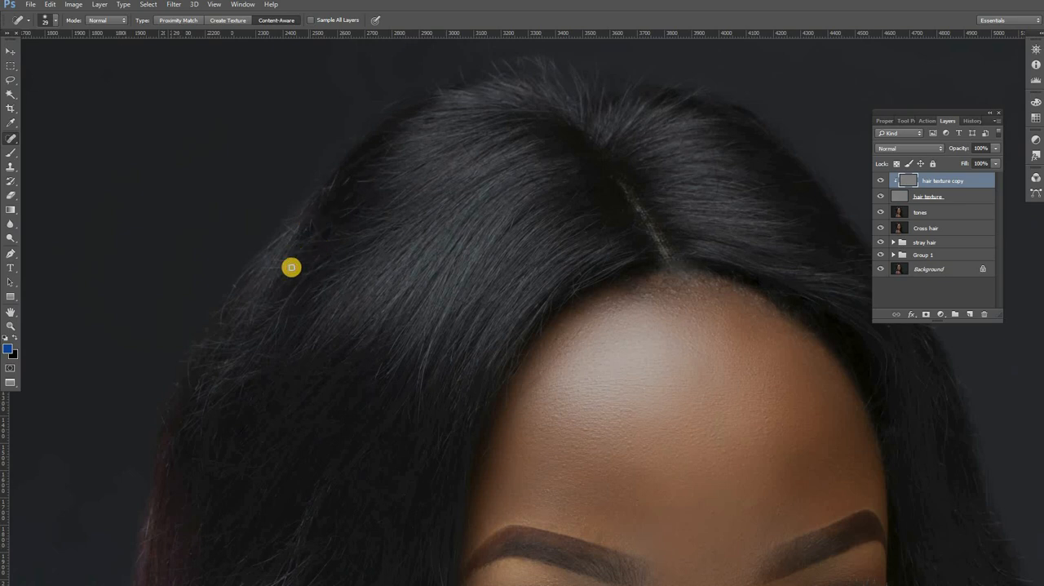
left_click_drag(397, 315, 406, 281)
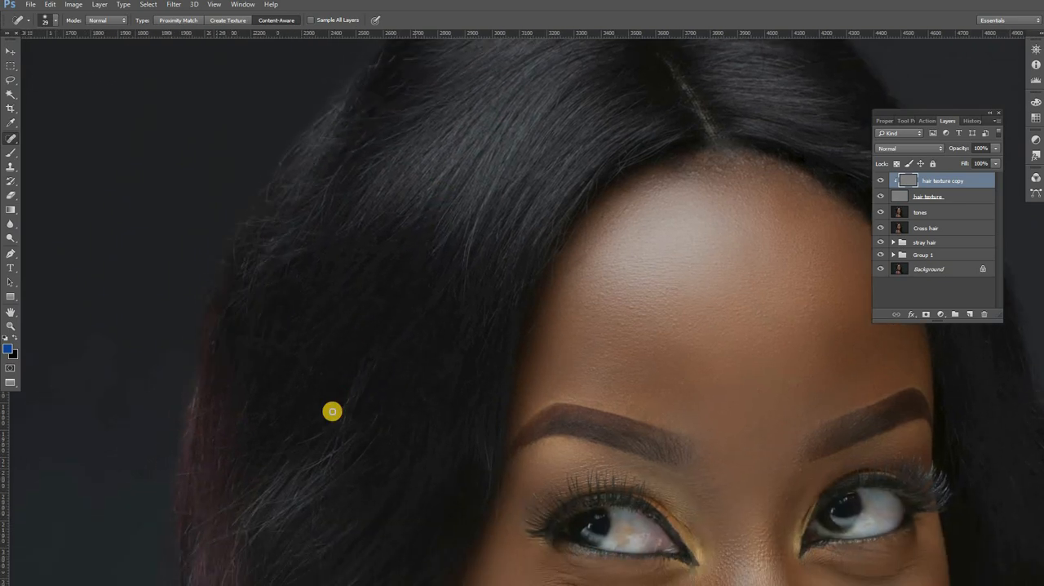
left_click_drag(335, 412, 298, 438)
left_click_drag(328, 434, 297, 448)
left_click_drag(329, 417, 285, 446)
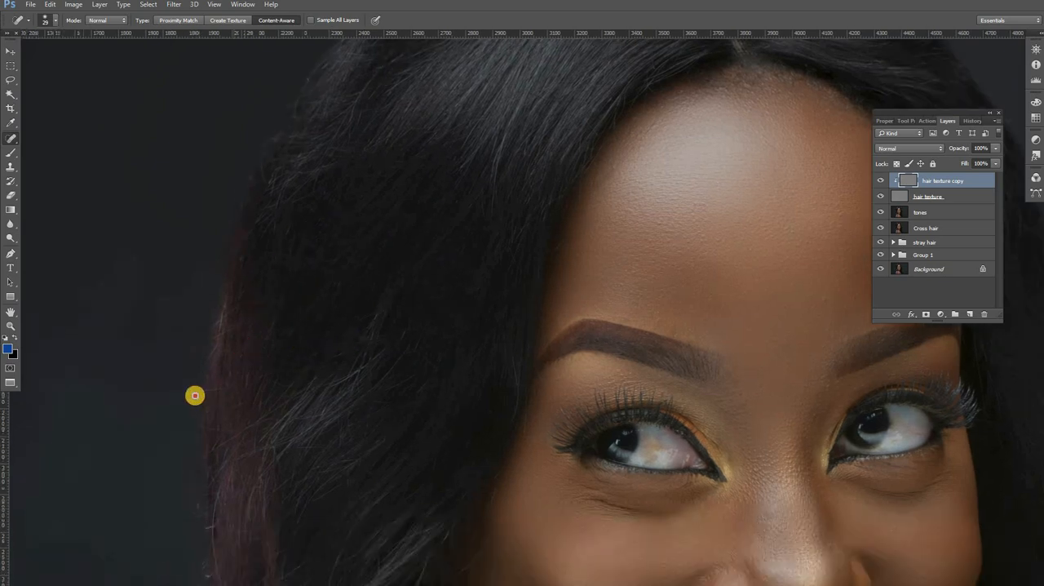
Step: Heal the cross hairs in the reddish outer left hair, from brow level down to beside the earring
left_click_drag(194, 395, 225, 390)
left_click_drag(226, 488, 246, 360)
left_click_drag(219, 403, 226, 476)
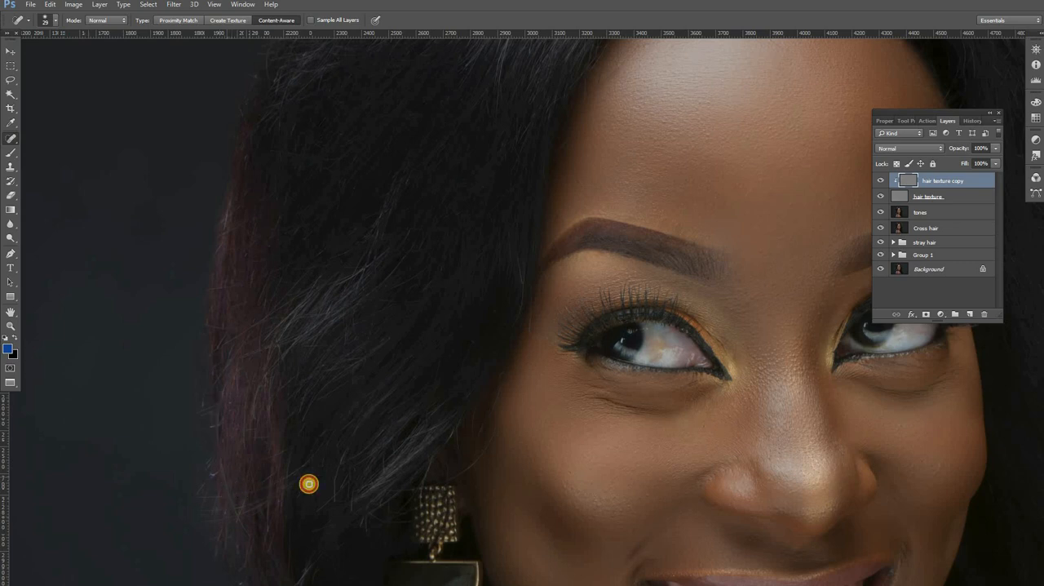
mouse_move(309, 457)
left_mouse_down()
mouse_move(227, 501)
mouse_move(262, 500)
mouse_move(226, 521)
mouse_move(230, 506)
mouse_move(241, 513)
mouse_move(287, 485)
left_mouse_up()
mouse_move(291, 482)
left_mouse_down()
mouse_move(247, 514)
mouse_move(297, 470)
mouse_move(276, 487)
left_mouse_up()
mouse_move(224, 506)
left_mouse_down()
mouse_move(260, 493)
mouse_move(236, 490)
left_mouse_up()
Step: Inspect the retouched hair across the full portrait
mouse_move(554, 280)
left_mouse_down()
mouse_move(378, 328)
mouse_move(372, 385)
left_mouse_up()
left_click(359, 239, "alt")
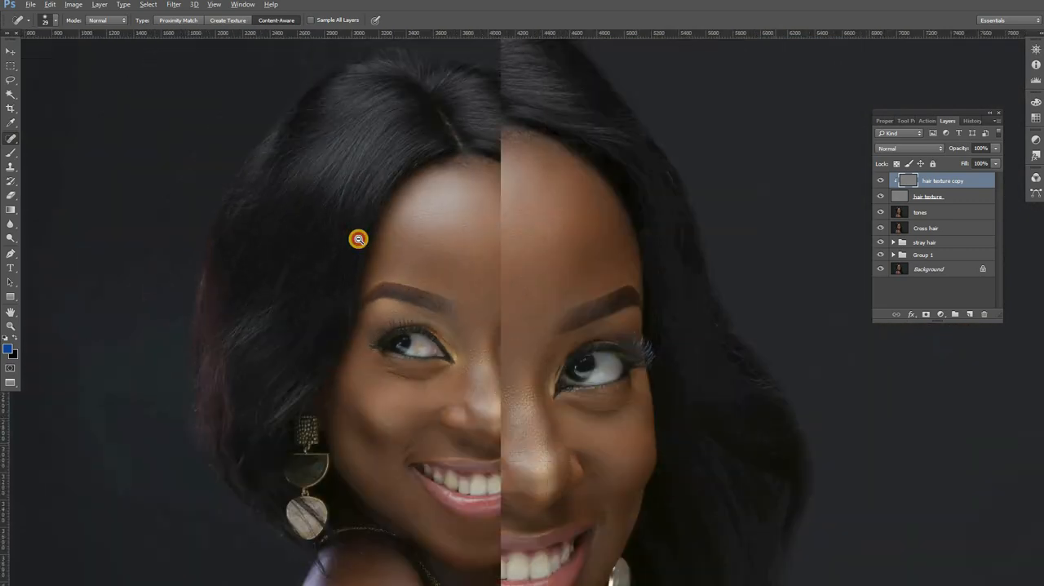
left_click(359, 239, "alt")
left_click(359, 239, "alt")
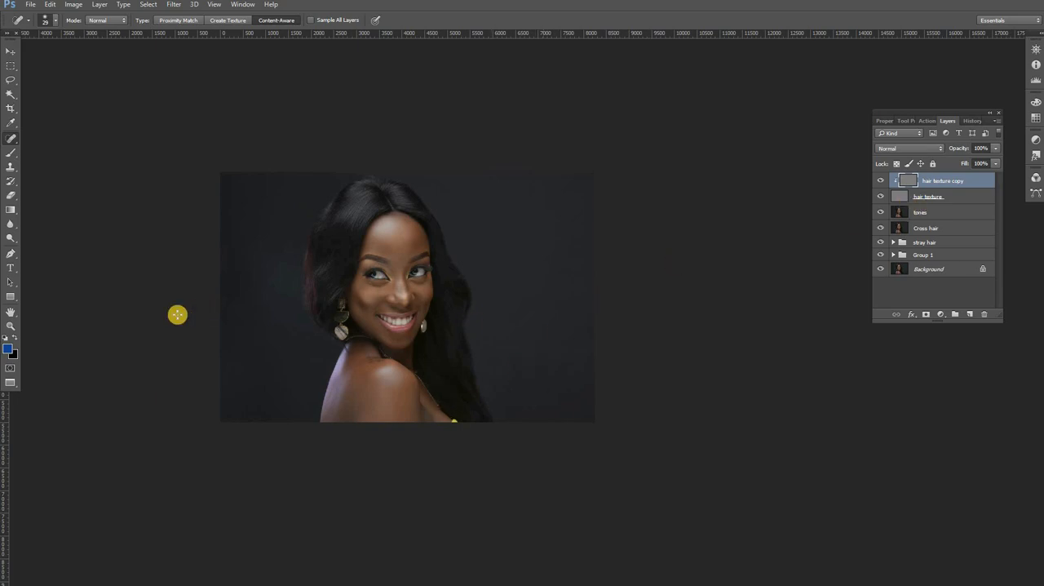
left_click(11, 325)
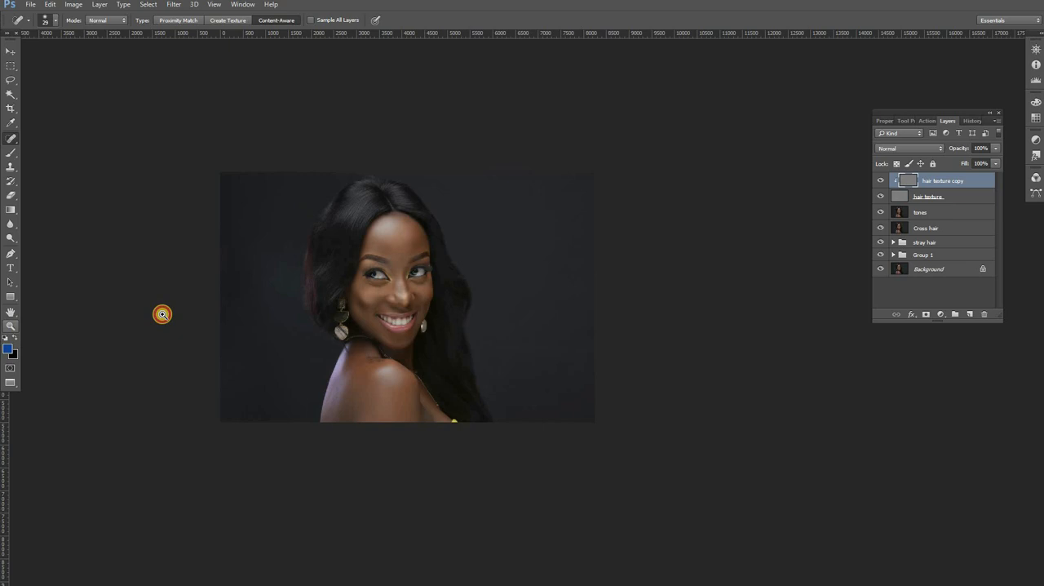
left_click(399, 260)
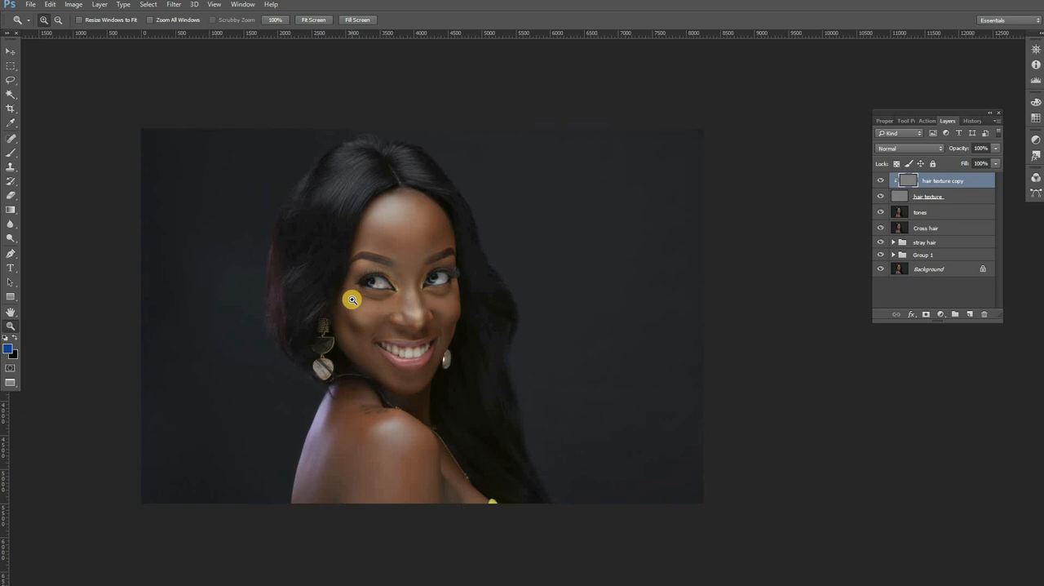
Step: Add a new layer named burn above the hair texture copy and set its blend mode to Soft Light
left_click(393, 277)
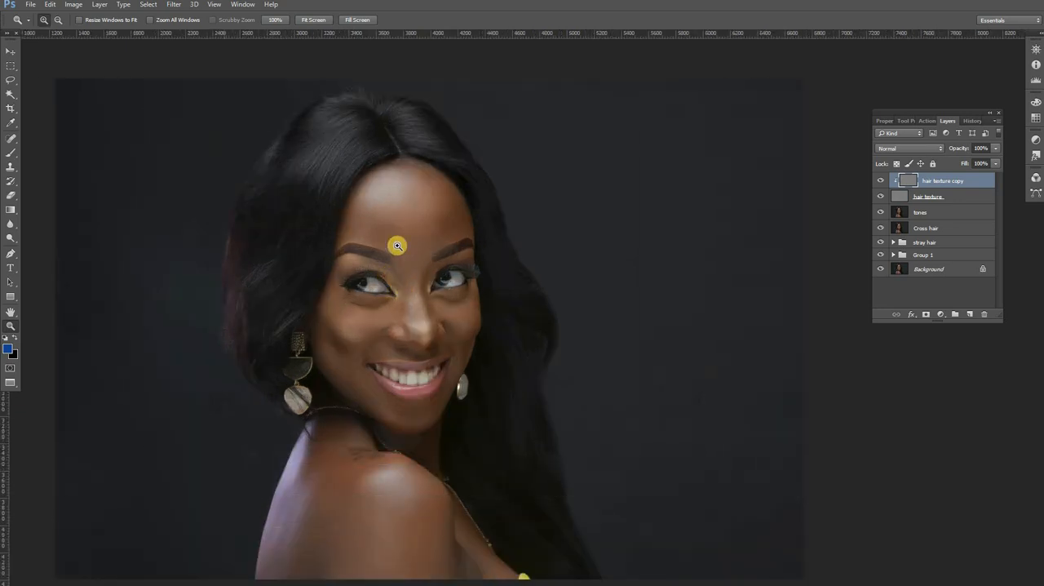
left_click(397, 238)
left_click_drag(403, 165, 504, 249)
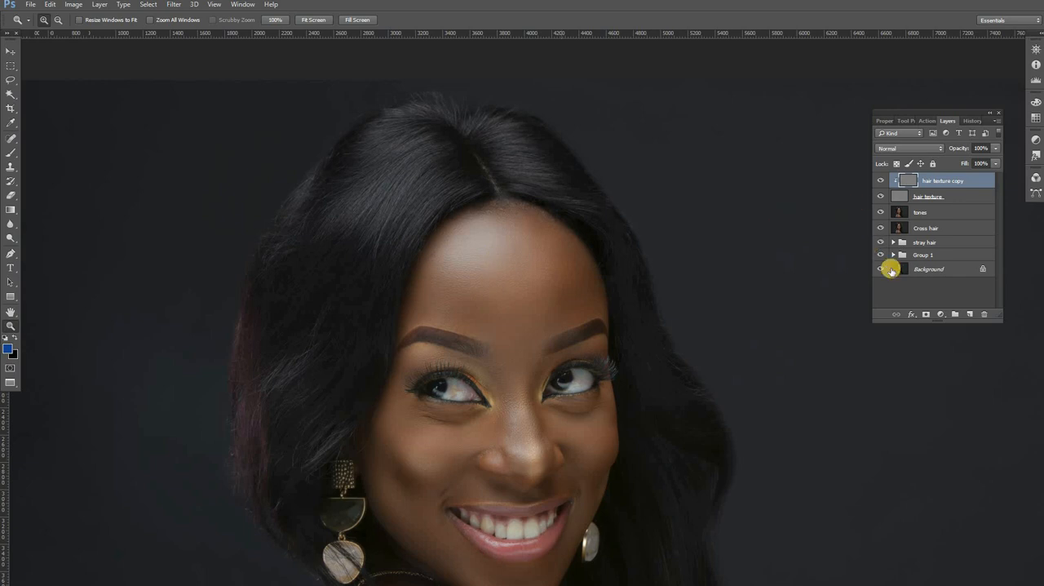
left_click(970, 315)
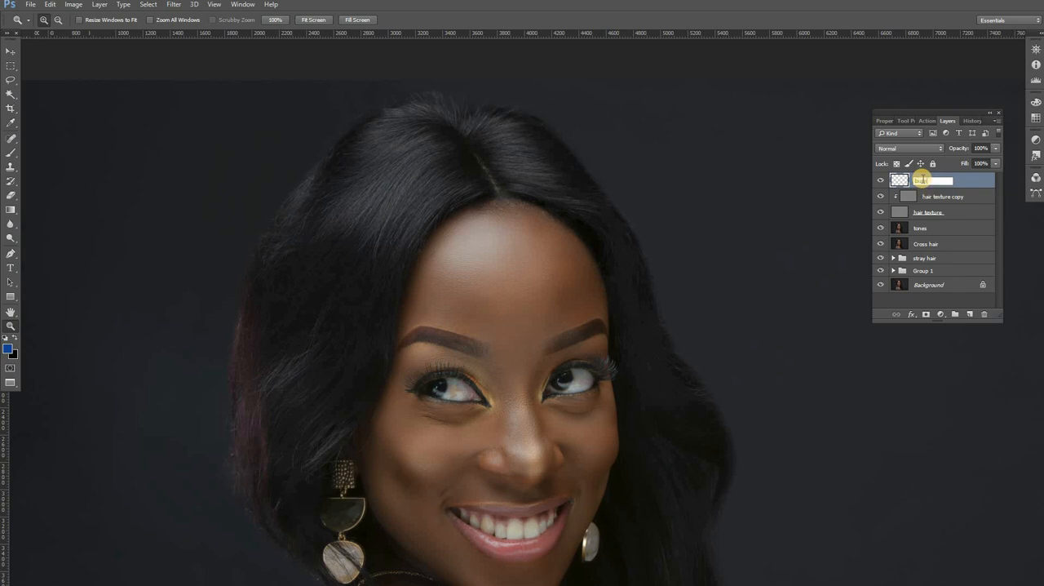
key("Return")
left_click(939, 148)
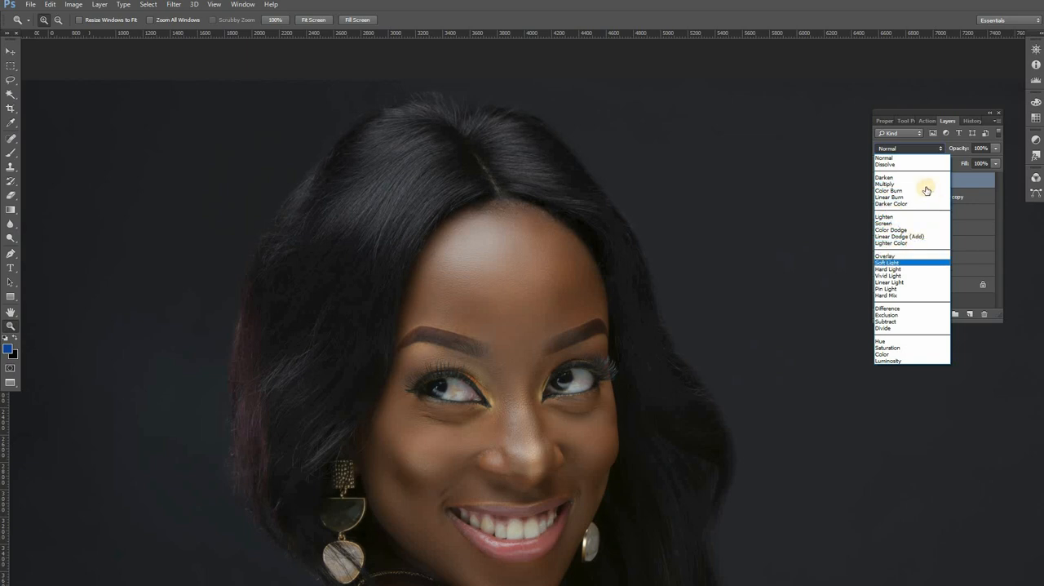
left_click(909, 263)
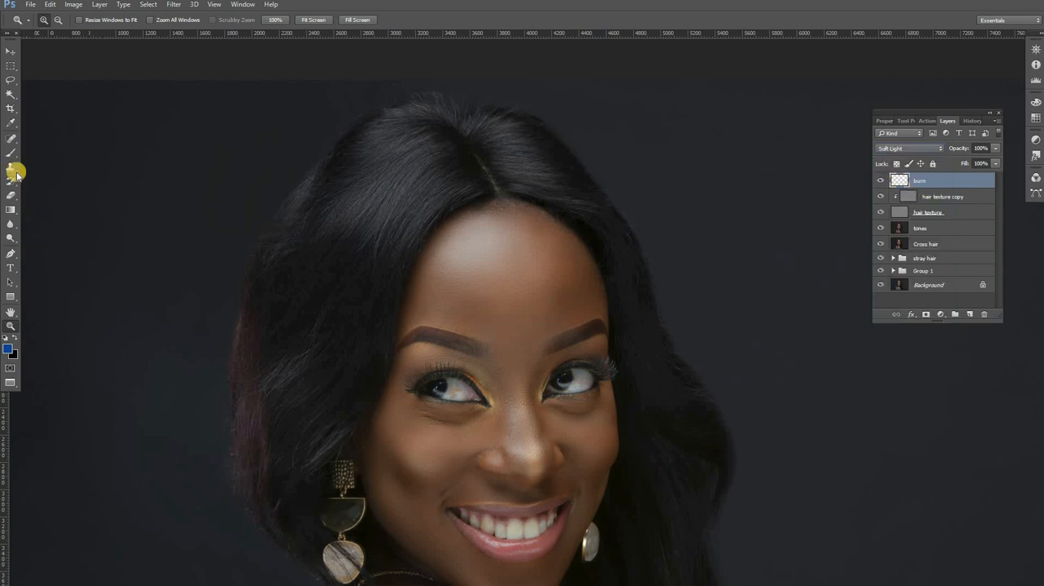
Step: Set up the Brush tool with a black foreground color, 33% opacity and 35% flow
key("b")
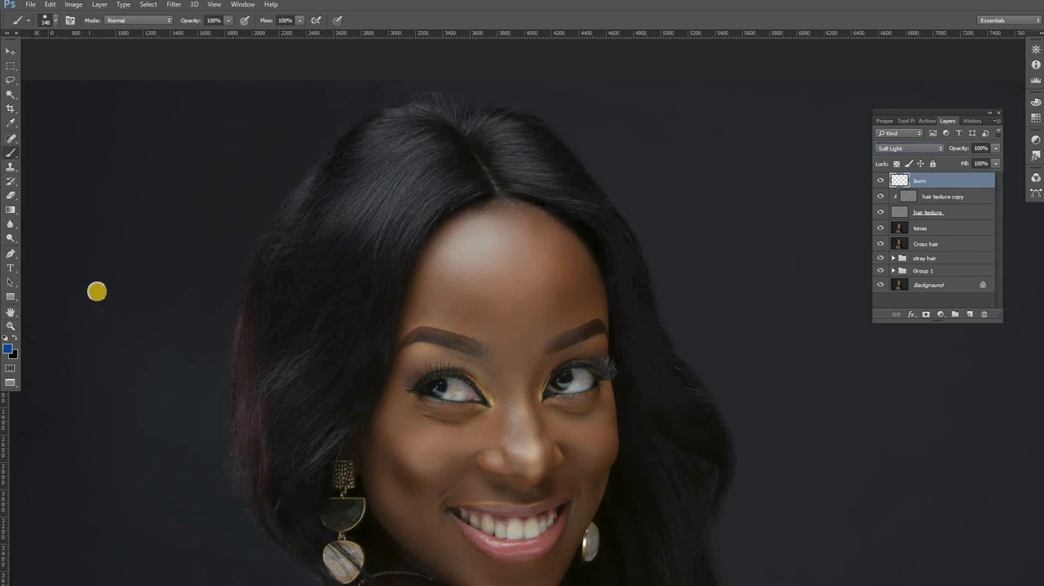
left_click(10, 155)
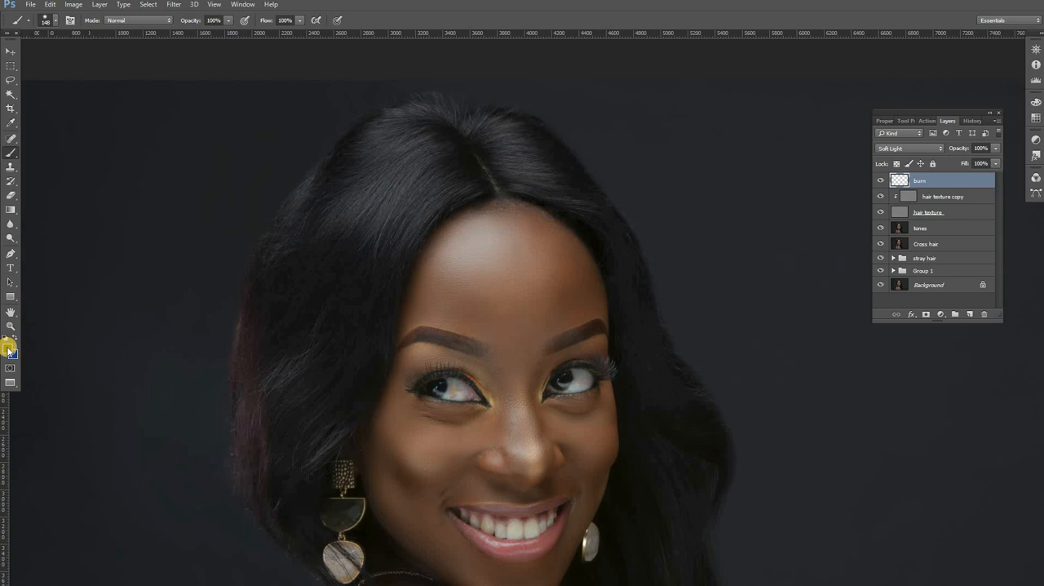
left_click(8, 348)
left_click(651, 140)
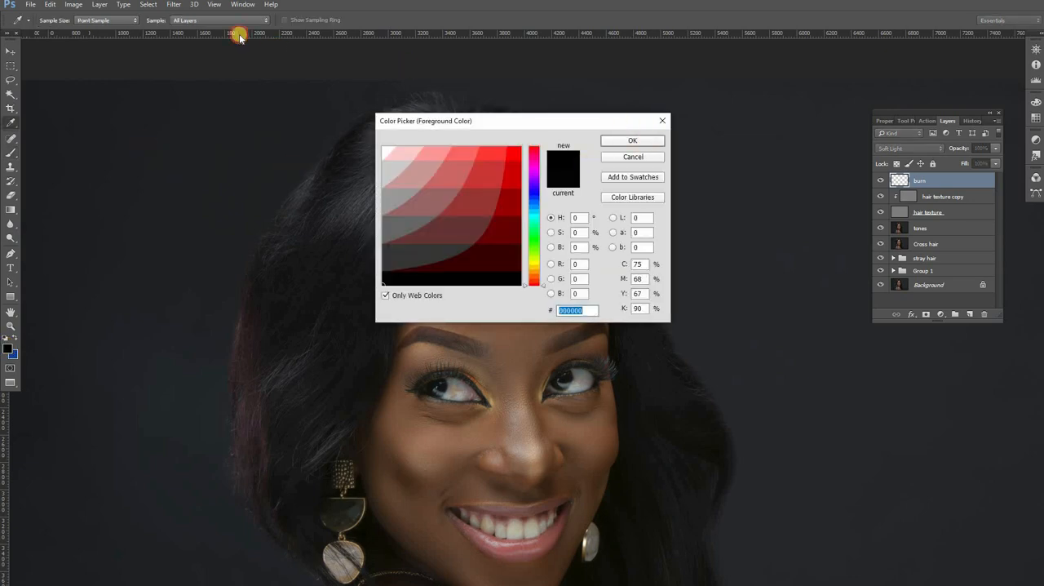
left_click(229, 21)
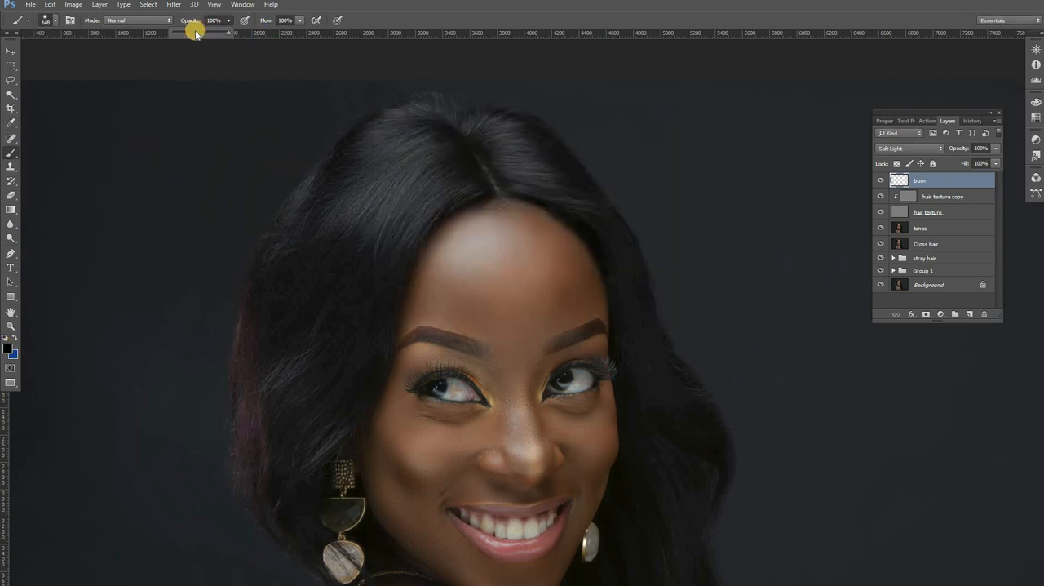
left_click(190, 32)
left_click(301, 20)
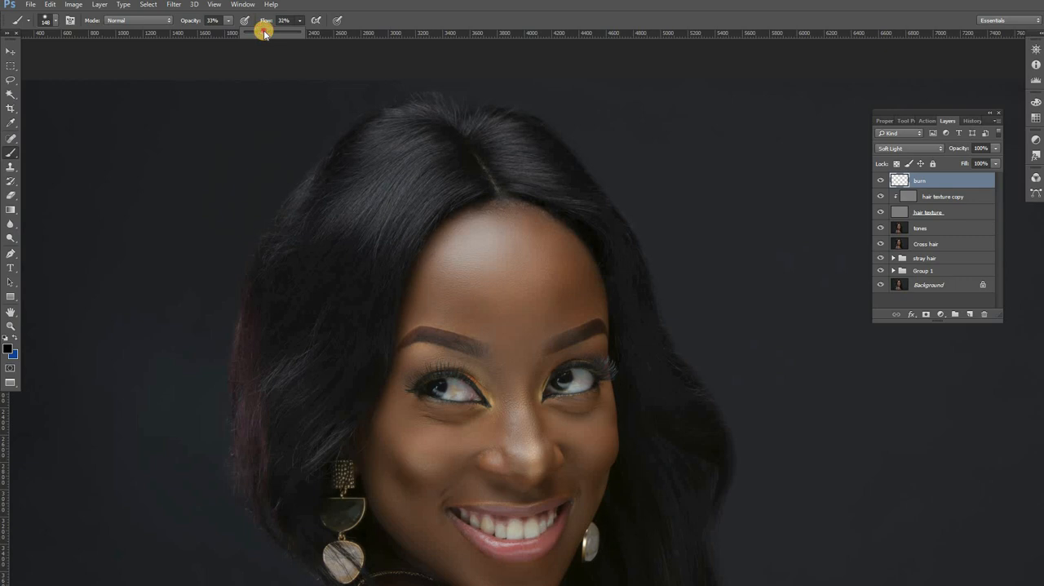
left_click_drag(263, 33, 266, 32)
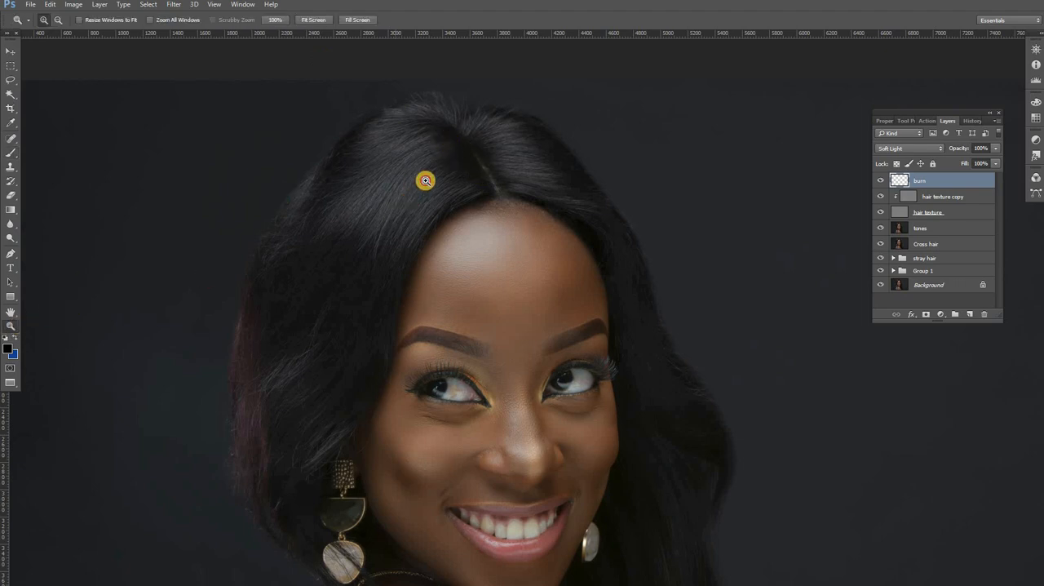
Step: Set the brush to 191 px with 2% hardness and darken the hair just left of the parting
left_click(464, 171)
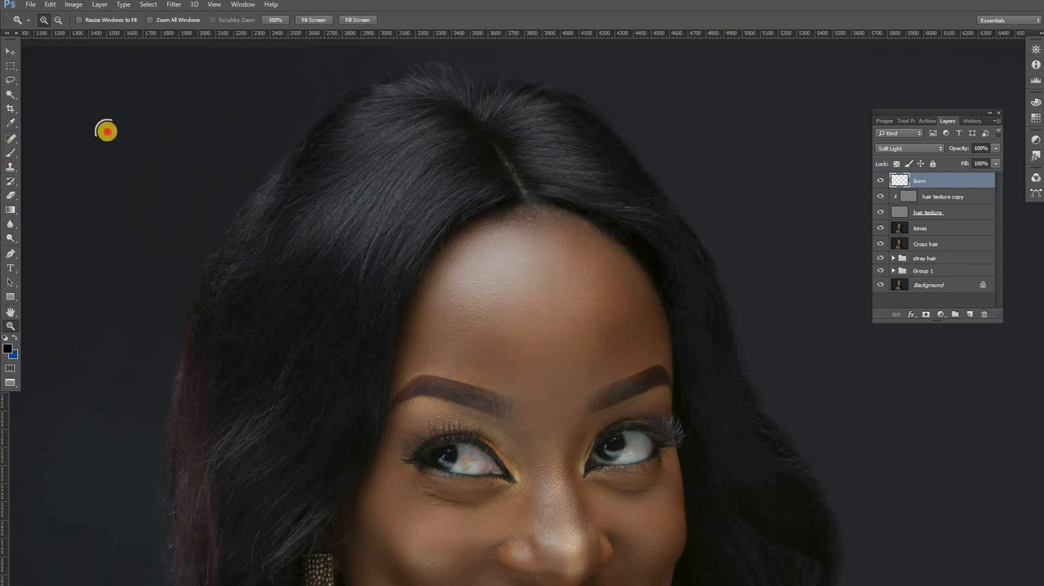
key("b")
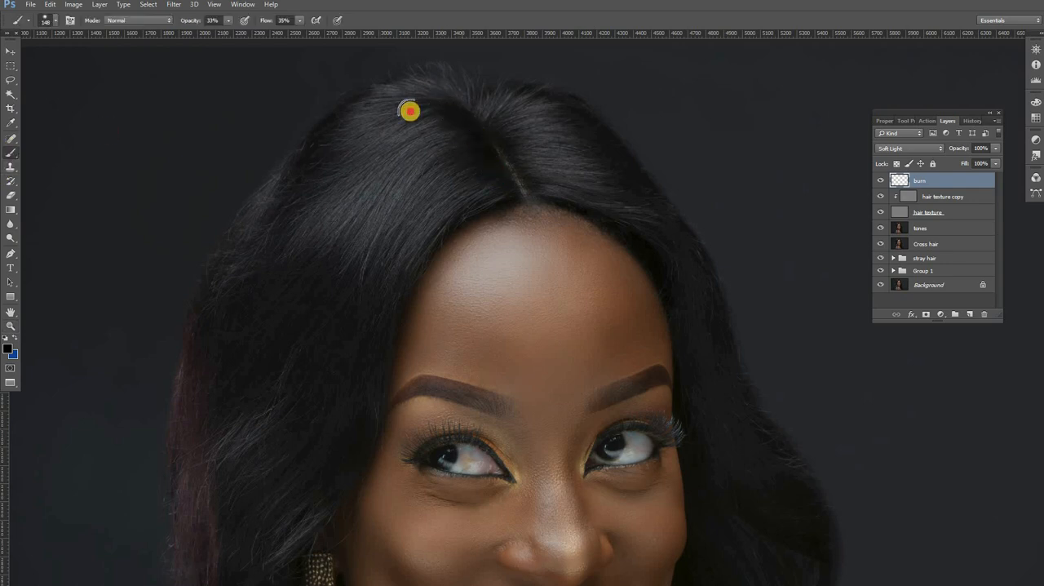
right_click(565, 163)
left_click_drag(578, 161, 538, 186)
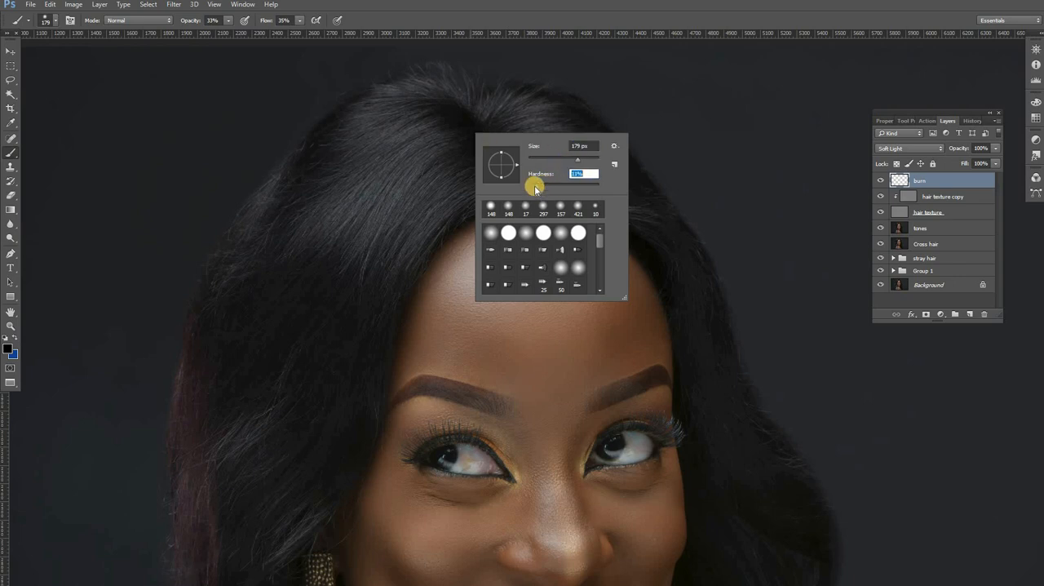
left_click_drag(577, 159, 580, 159)
mouse_move(442, 112)
left_mouse_down()
mouse_move(489, 175)
mouse_move(470, 193)
mouse_move(488, 190)
mouse_move(471, 149)
mouse_move(428, 139)
mouse_move(447, 124)
mouse_move(407, 125)
mouse_move(444, 131)
left_mouse_up()
Step: Enlarge the brush to 343 px and darken the hair around the parting, over the crown and down the left side
right_click(448, 133)
left_click_drag(545, 159, 562, 158)
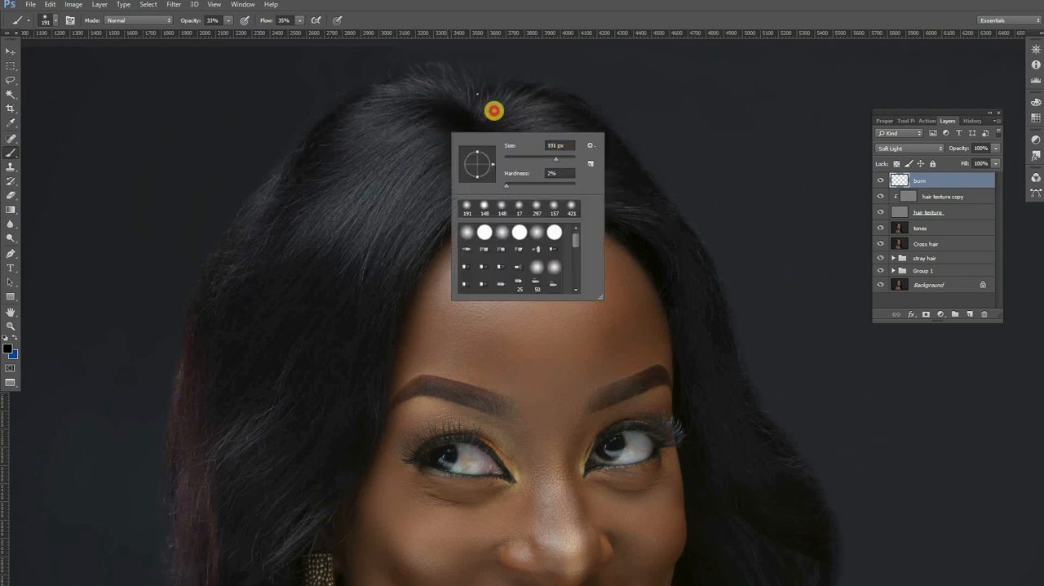
left_click_drag(433, 109, 487, 185)
left_click_drag(447, 125, 464, 185)
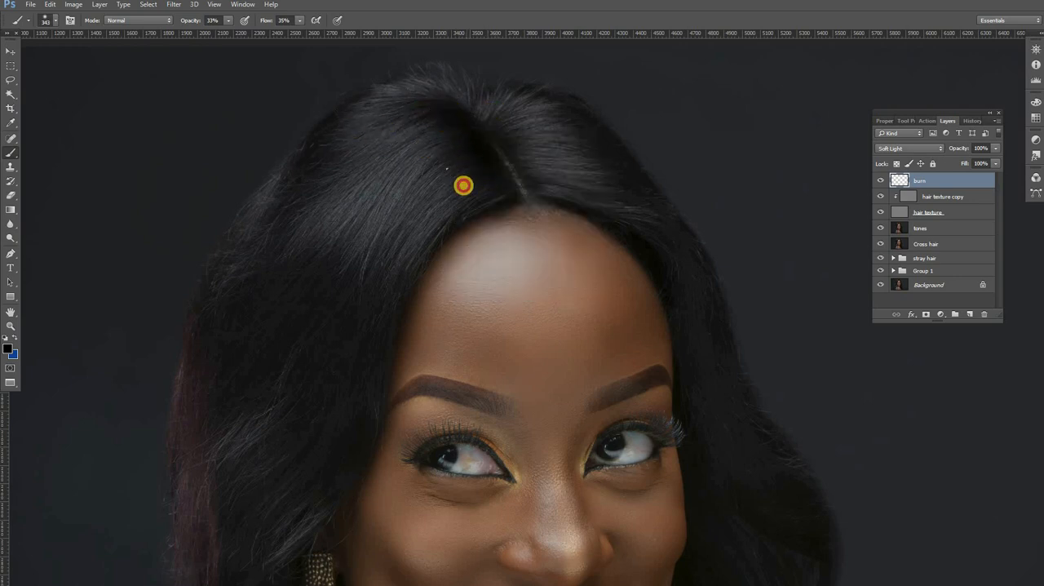
mouse_move(525, 131)
left_mouse_down()
mouse_move(536, 177)
mouse_move(471, 112)
mouse_move(536, 163)
mouse_move(472, 104)
mouse_move(513, 161)
mouse_move(329, 109)
mouse_move(299, 212)
mouse_move(361, 120)
left_mouse_up()
left_click_drag(343, 257, 364, 188)
mouse_move(372, 274)
left_mouse_down()
mouse_move(394, 205)
mouse_move(339, 330)
mouse_move(390, 270)
mouse_move(356, 342)
mouse_move(362, 221)
mouse_move(317, 239)
mouse_move(310, 203)
mouse_move(281, 231)
mouse_move(275, 354)
mouse_move(293, 418)
left_mouse_up()
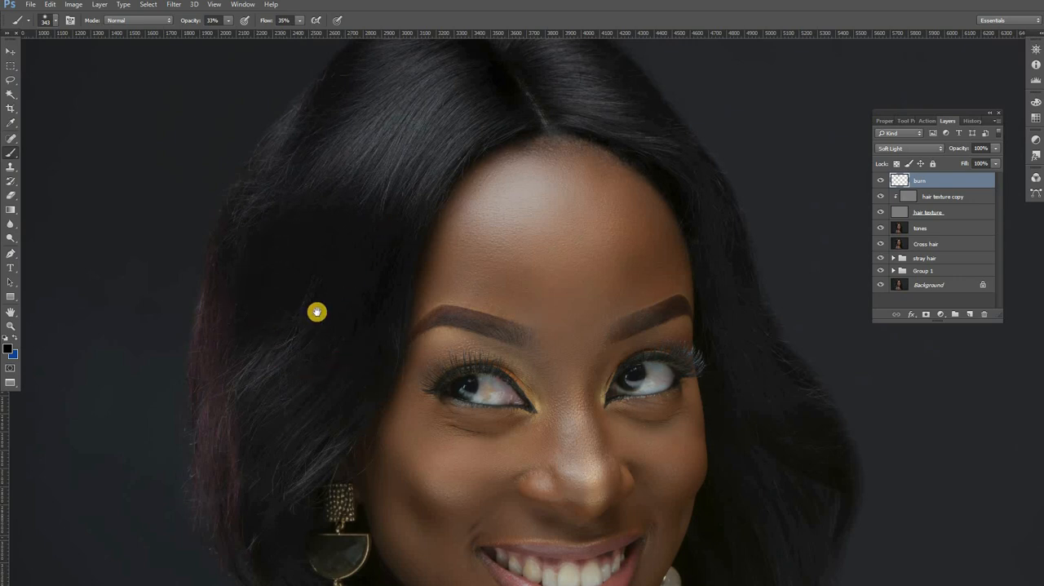
Step: Reduce the brush to 133 px and darken the hair along the right hairline, from the temple up toward the crown
left_click_drag(367, 263, 302, 298)
right_click(608, 295)
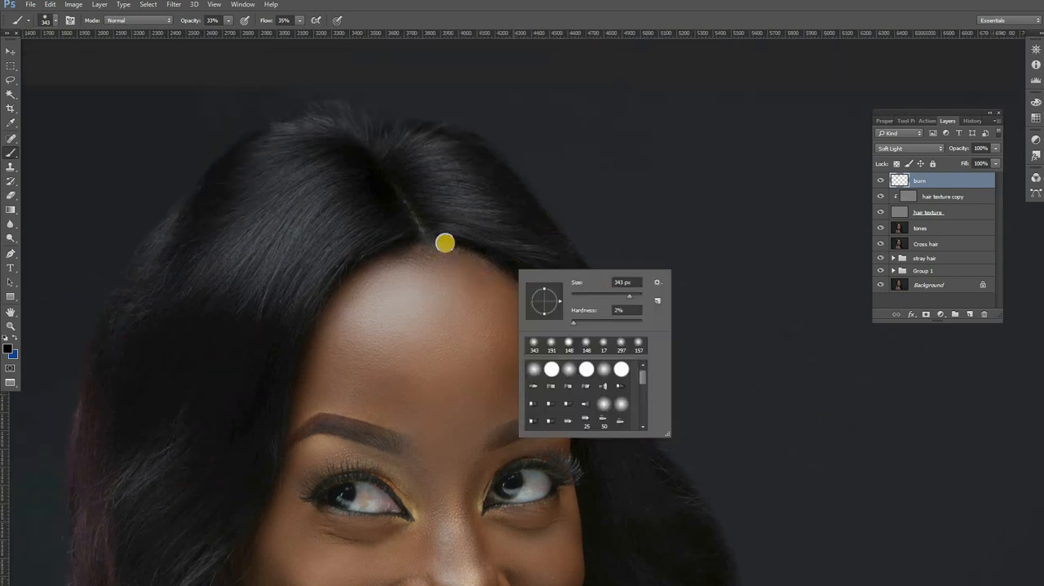
type("133")
key("Return")
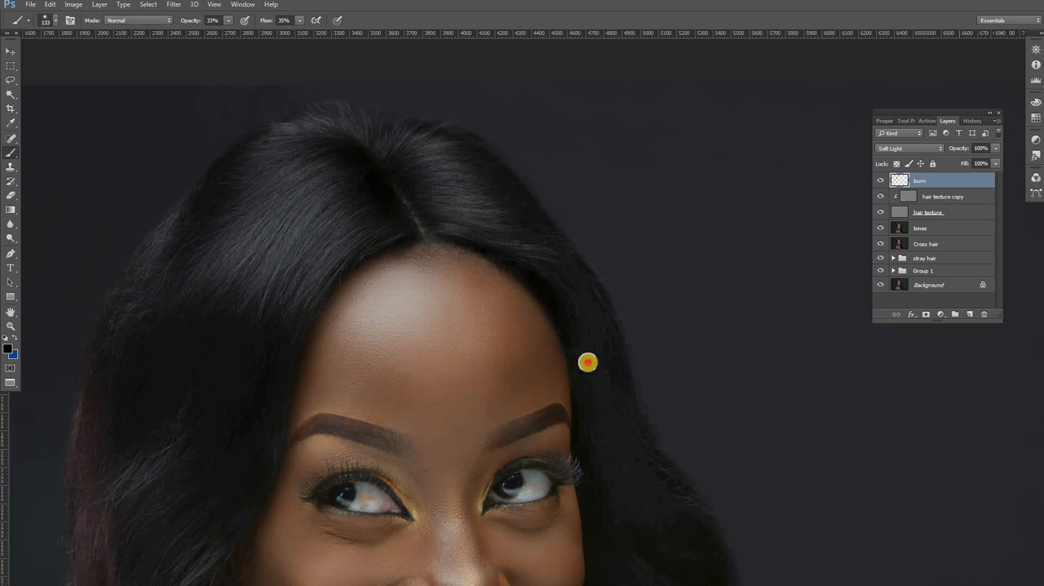
left_click_drag(588, 362, 515, 214)
left_click_drag(592, 329, 565, 256)
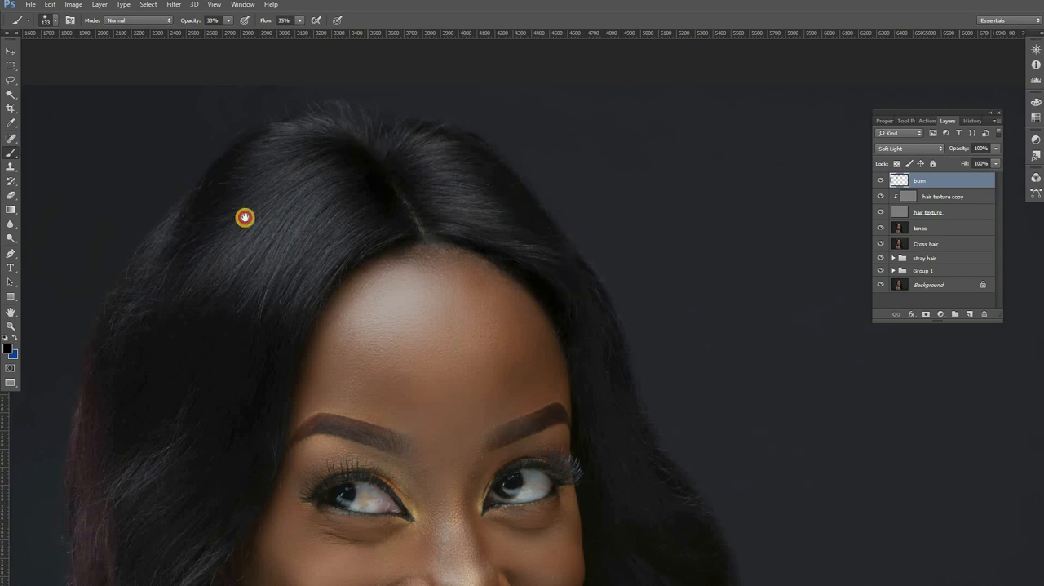
Step: Set the brush to 297 px and darken the left hair above the earring and the outer waves on the right
left_click_drag(245, 217, 417, 173)
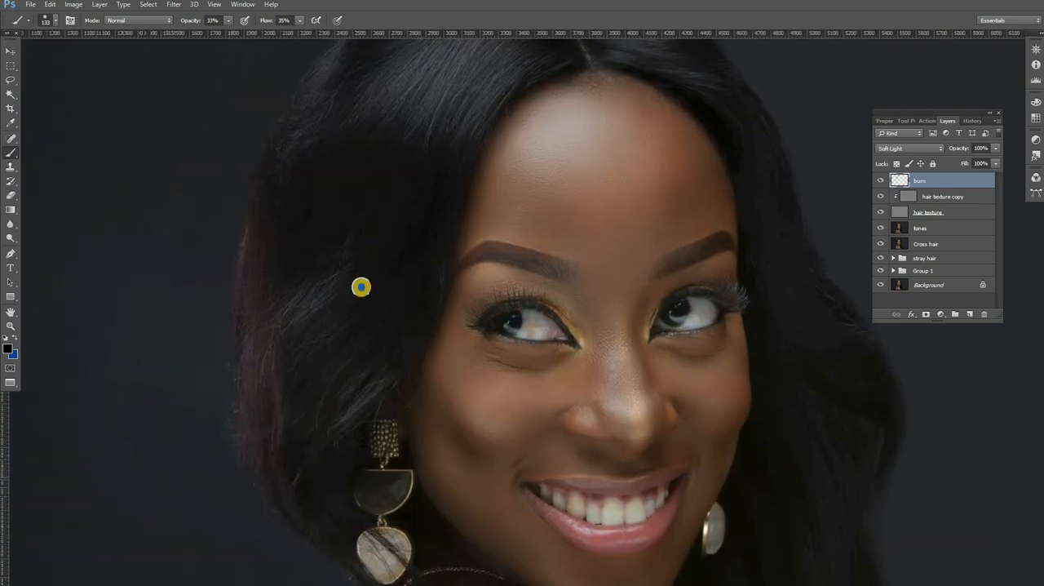
right_click(360, 287)
type("297")
key("Return")
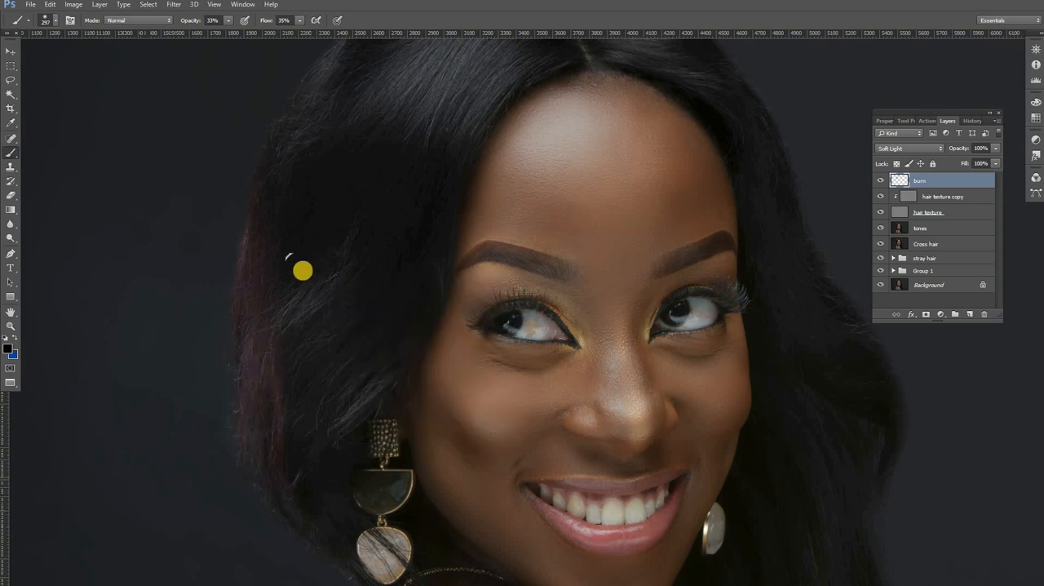
mouse_move(303, 270)
left_mouse_down()
mouse_move(283, 437)
mouse_move(250, 397)
left_mouse_up()
mouse_move(374, 370)
left_mouse_down()
mouse_move(362, 352)
mouse_move(253, 347)
left_mouse_up()
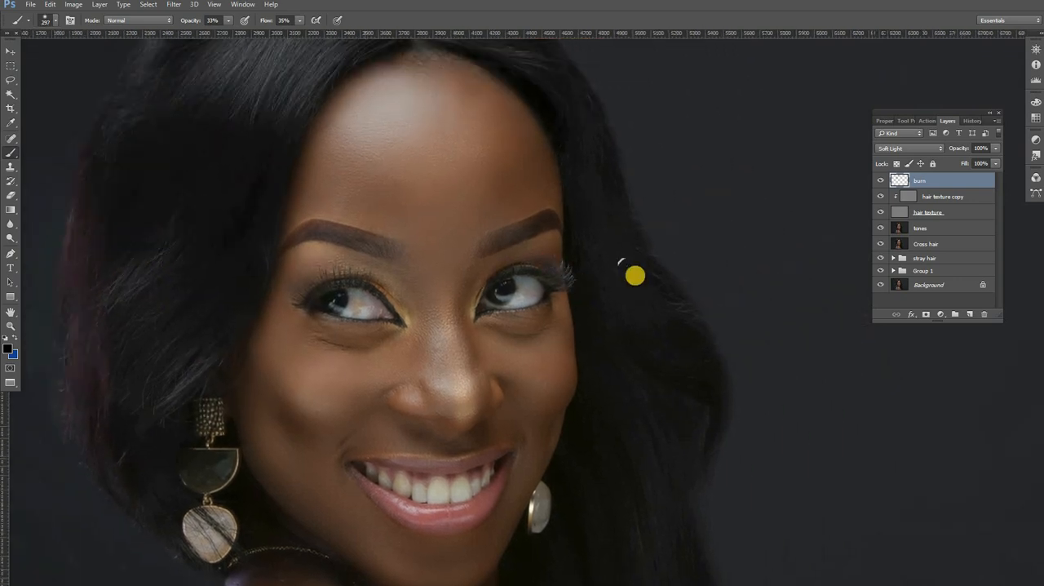
mouse_move(711, 373)
left_mouse_down()
mouse_move(632, 317)
mouse_move(702, 372)
mouse_move(643, 343)
mouse_move(707, 377)
mouse_move(619, 259)
mouse_move(736, 380)
mouse_move(671, 363)
left_mouse_up()
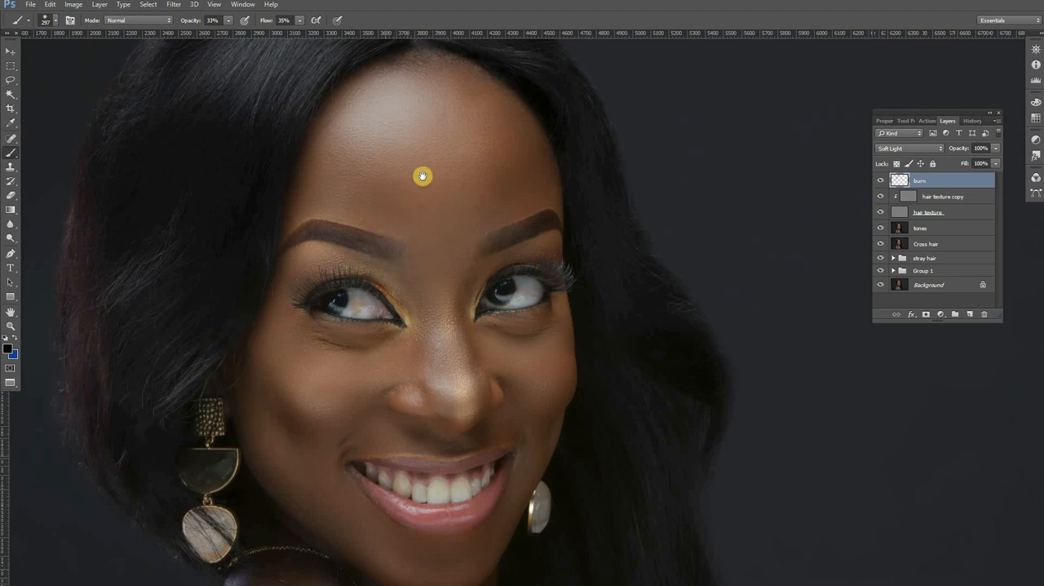
Step: Hide the burn layer to show the portrait without the painted darkening
left_click_drag(467, 228, 475, 260)
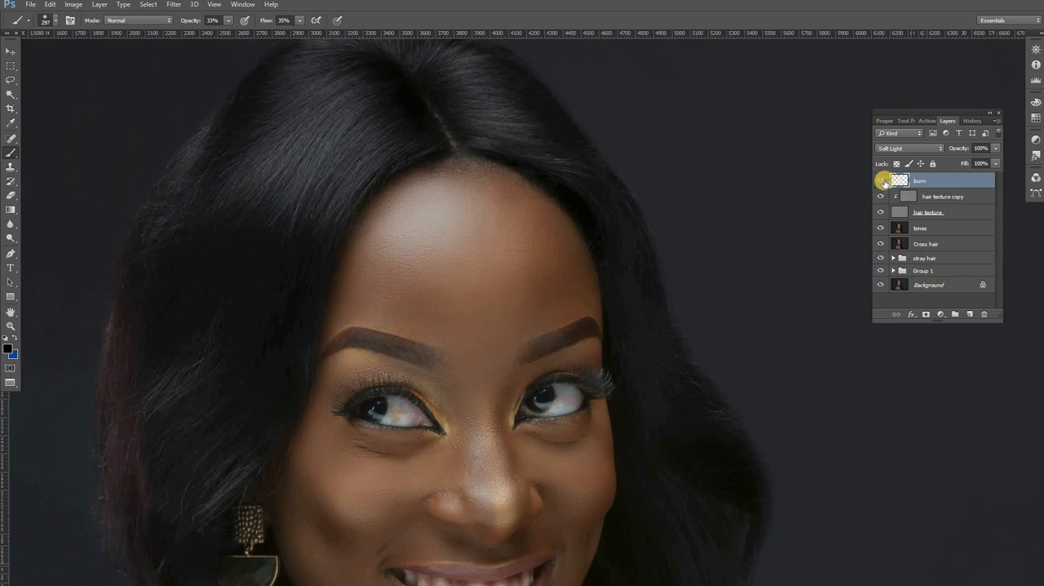
left_click(880, 182)
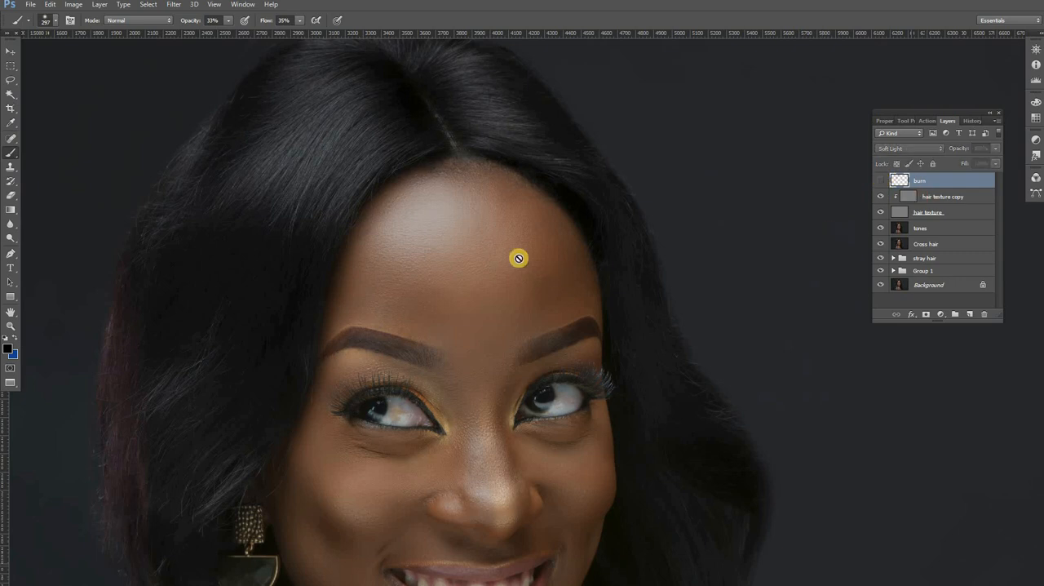
key("alt+space")
left_click(402, 231, "alt")
key("alt+space")
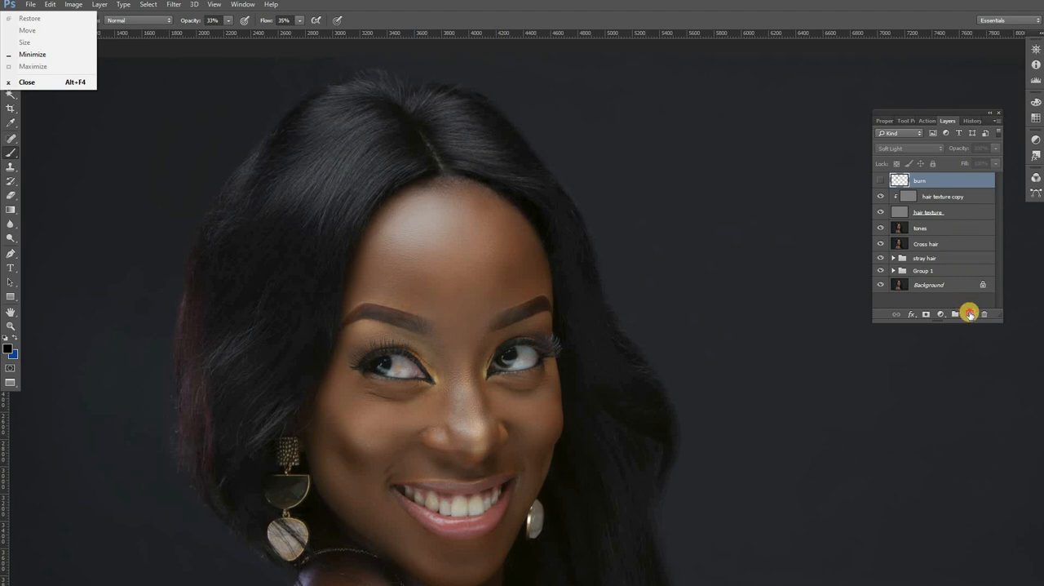
Step: Add a new layer above the burn layer and name it help
left_click(970, 314)
double_click(924, 181)
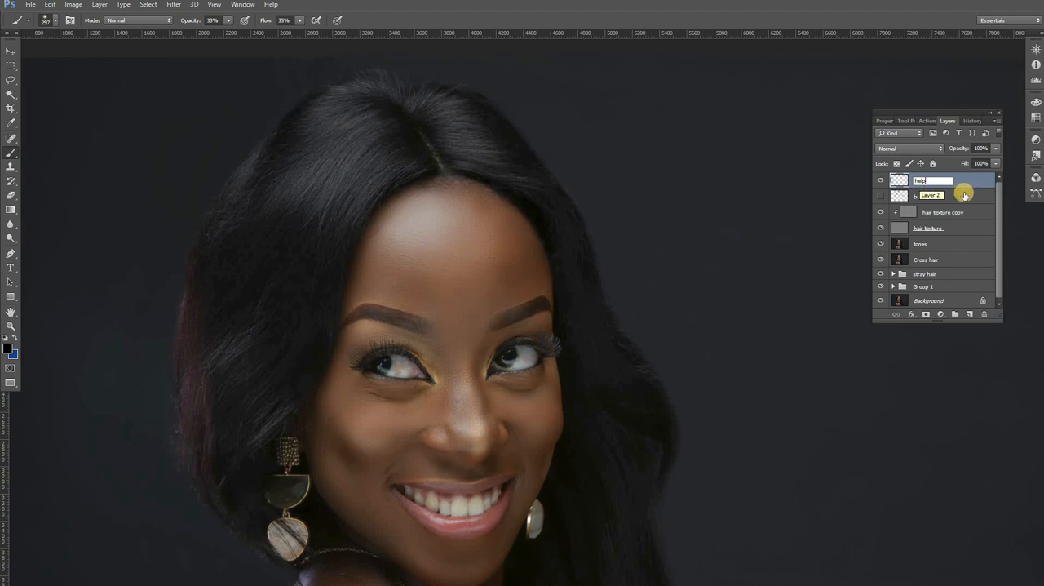
type("burn")
key("Return")
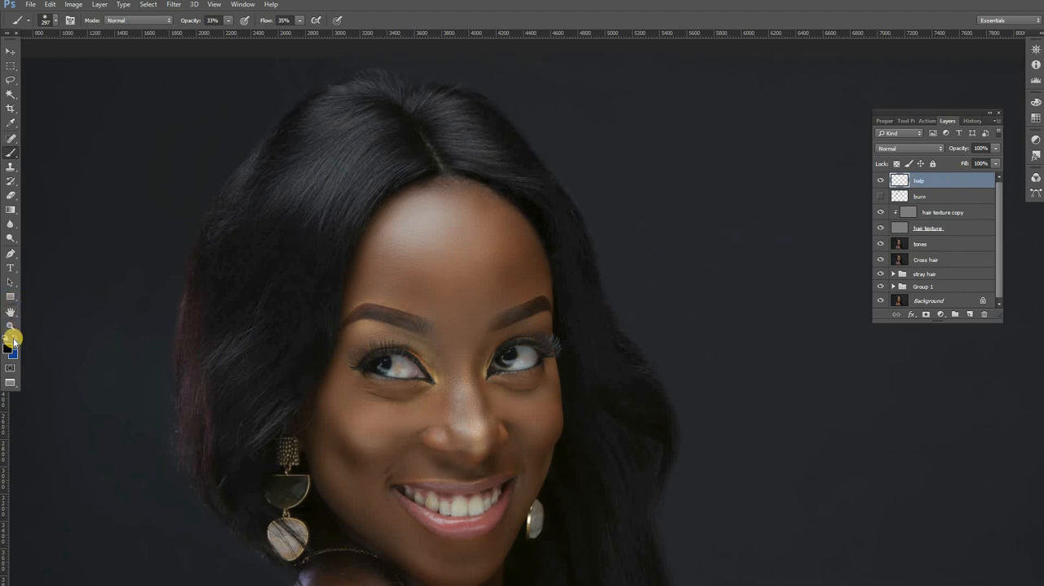
Step: Set up a blue marking brush at 34 px with 100% opacity and 100% flow
right_click(350, 163)
left_click_drag(410, 183, 225, 18)
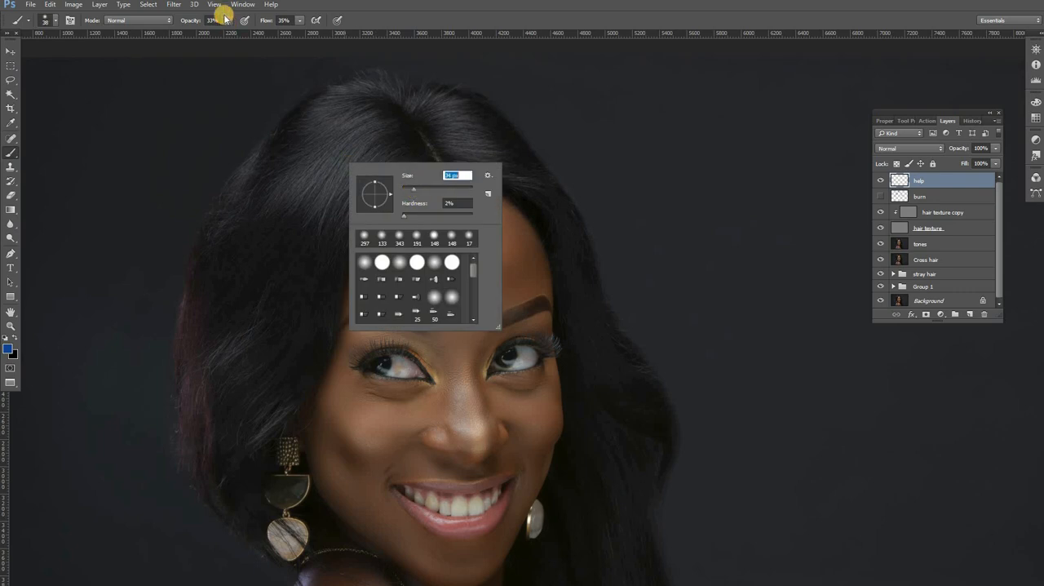
left_click(228, 20)
left_click_drag(301, 29, 462, 39)
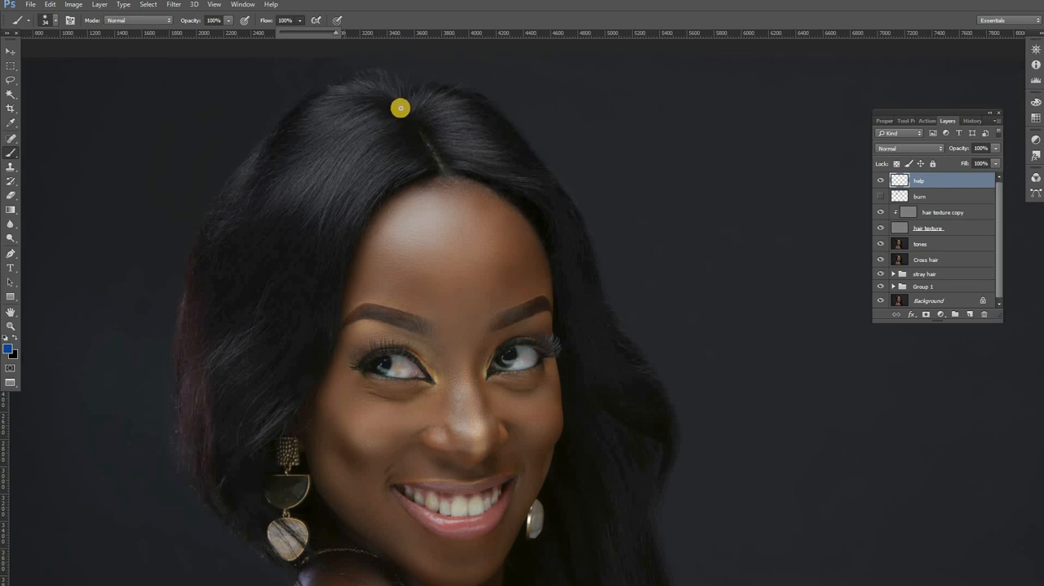
Step: Mark shadow areas in blue along the hair parting, the right side of the crown and the upper left crown
mouse_move(383, 112)
left_mouse_down()
mouse_move(408, 127)
mouse_move(394, 121)
mouse_move(433, 171)
left_mouse_up()
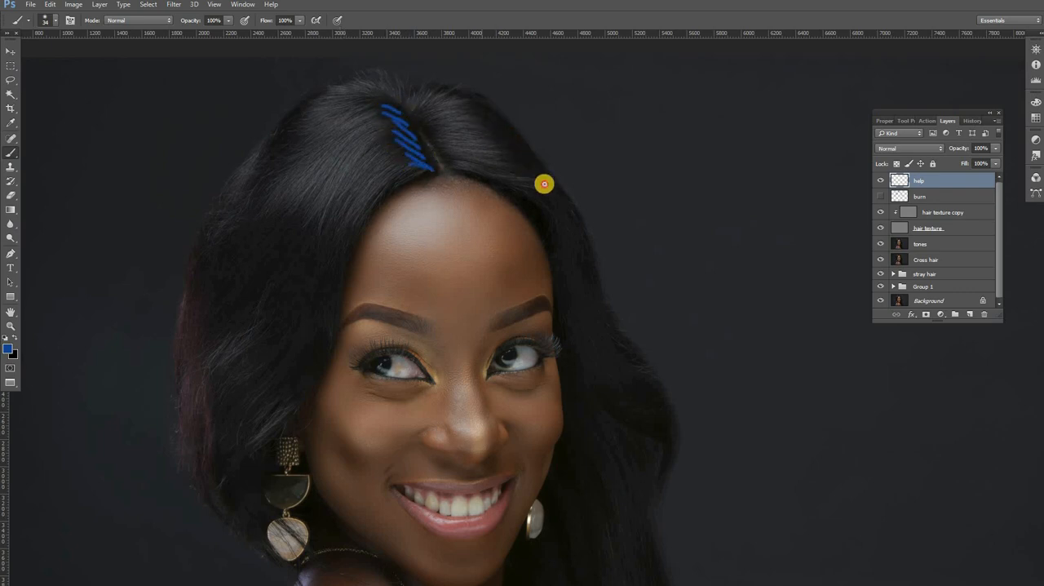
left_click_drag(488, 124, 520, 151)
left_click_drag(501, 148, 539, 177)
left_click_drag(507, 126, 477, 102)
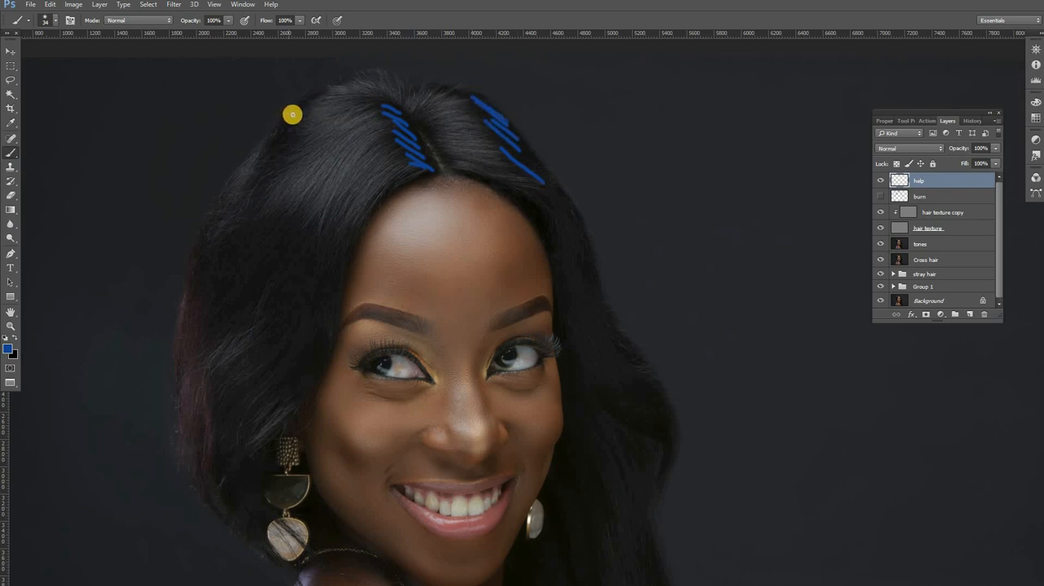
mouse_move(289, 125)
left_mouse_down()
mouse_move(302, 149)
mouse_move(273, 166)
mouse_move(246, 208)
mouse_move(248, 179)
mouse_move(256, 203)
left_mouse_up()
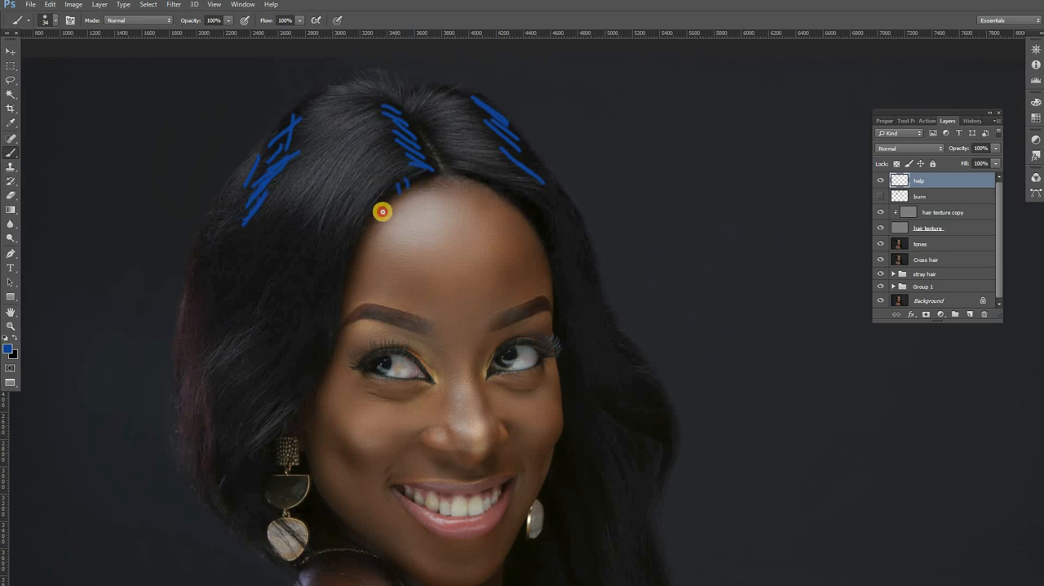
Step: Mark the hairline with short blue strokes from the left temple around the forehead and down the right cheek to the earring
mouse_move(356, 255)
left_mouse_down()
mouse_move(350, 289)
mouse_move(416, 179)
left_mouse_up()
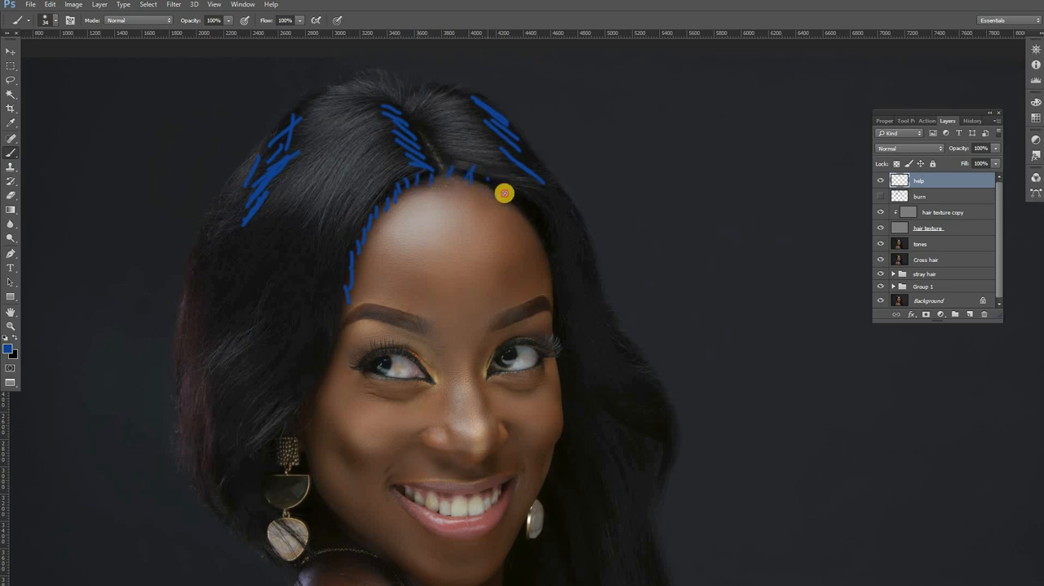
left_click_drag(546, 237, 561, 330)
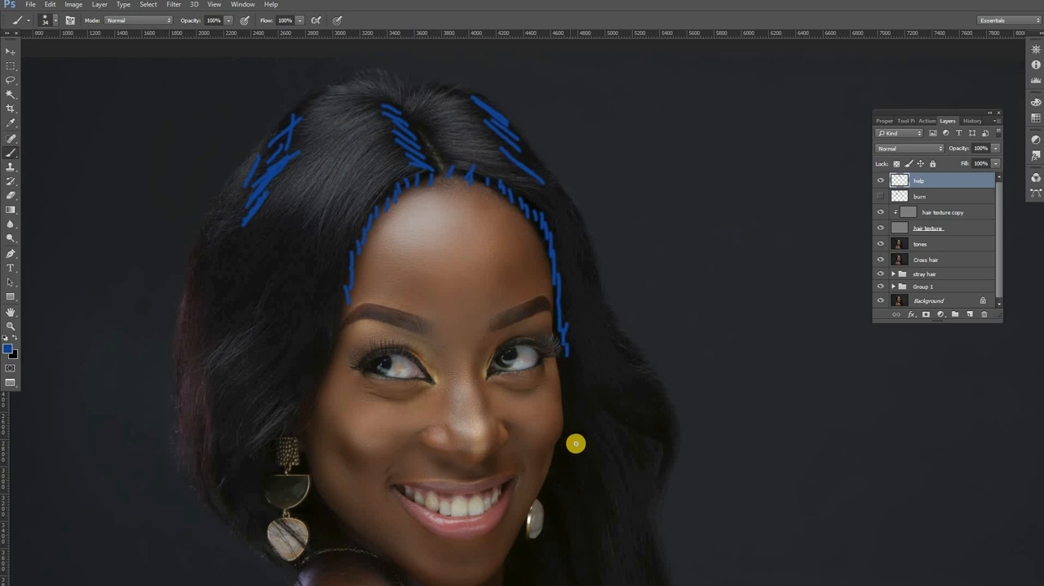
mouse_move(574, 329)
left_mouse_down()
mouse_move(522, 169)
mouse_move(508, 269)
mouse_move(531, 275)
mouse_move(500, 302)
left_mouse_up()
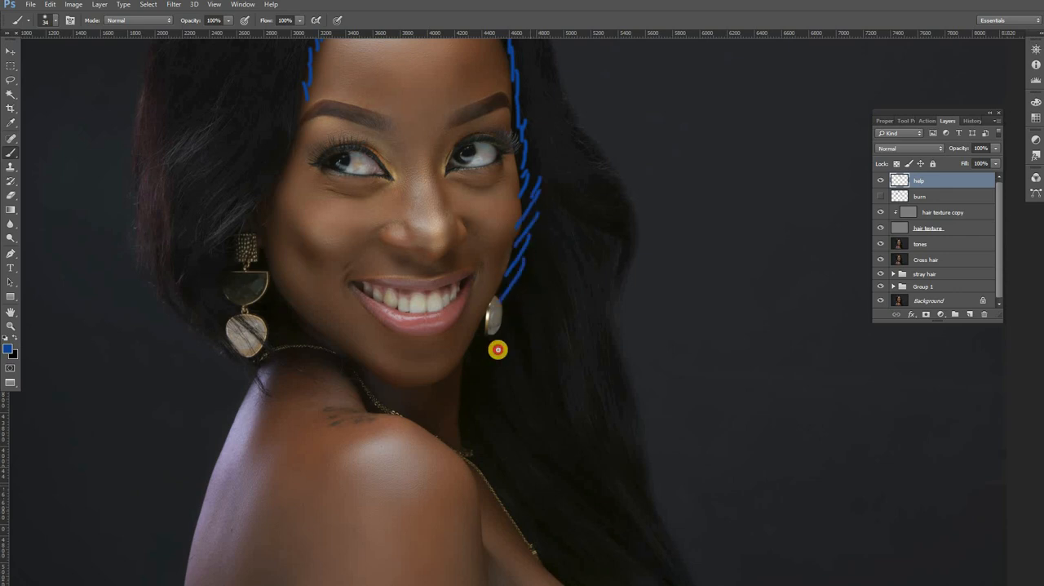
Step: Mark the inner shadows of the right-hand hair in blue from the earring down past the shoulder to the photo's lower edge
mouse_move(498, 349)
left_mouse_down()
mouse_move(471, 390)
mouse_move(535, 441)
mouse_move(531, 492)
mouse_move(543, 516)
left_mouse_up()
left_click_drag(575, 471, 561, 539)
left_click_drag(582, 495, 581, 560)
left_click_drag(601, 525, 605, 559)
mouse_move(489, 451)
left_mouse_down()
mouse_move(443, 343)
mouse_move(447, 356)
left_mouse_up()
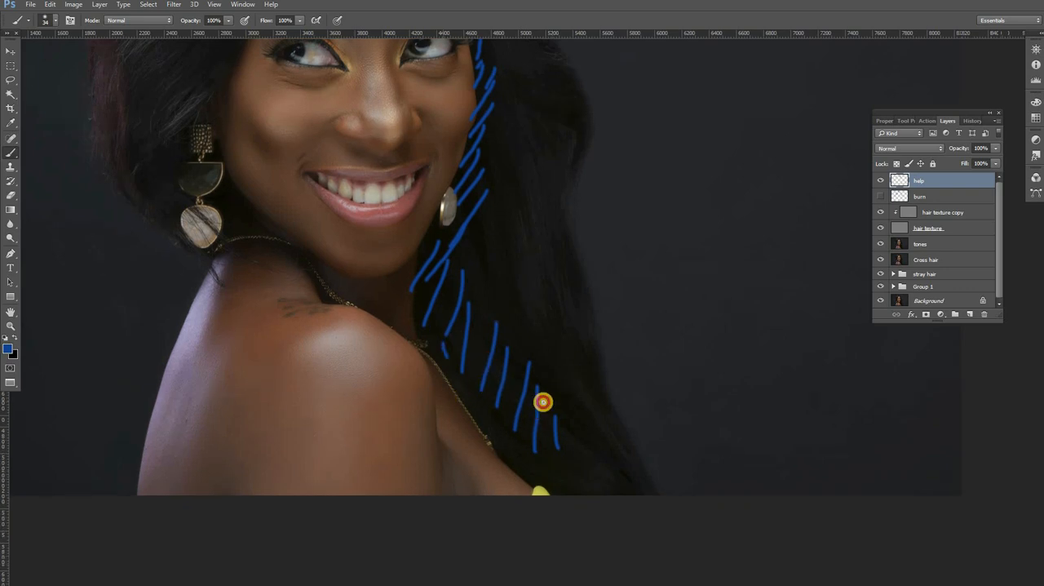
mouse_move(542, 401)
left_mouse_down()
mouse_move(561, 469)
mouse_move(575, 494)
mouse_move(560, 506)
mouse_move(587, 499)
mouse_move(615, 509)
left_mouse_up()
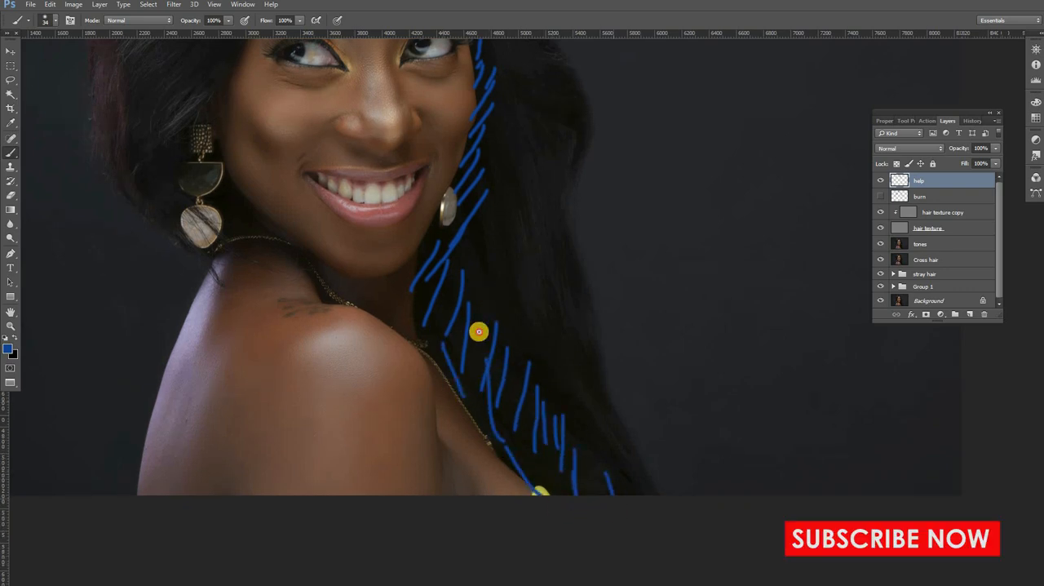
left_click_drag(483, 290, 478, 331)
left_click_drag(453, 256, 451, 326)
left_click_drag(508, 294, 504, 347)
Step: Mark the shadow areas in blue beside and between the pieces of the left earring
left_click_drag(332, 187, 465, 360)
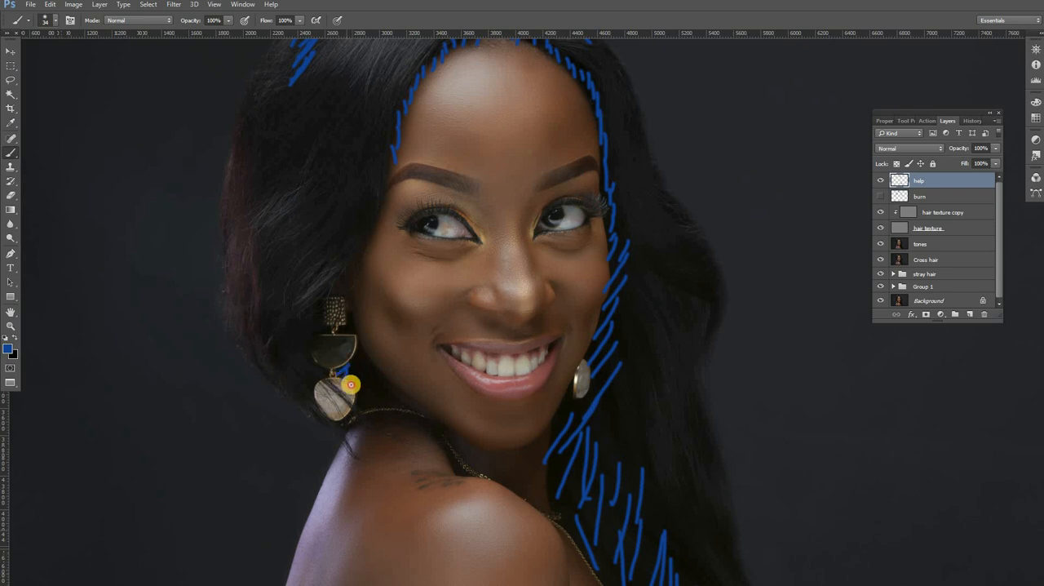
left_click_drag(350, 384, 341, 365)
left_click_drag(339, 315, 296, 330)
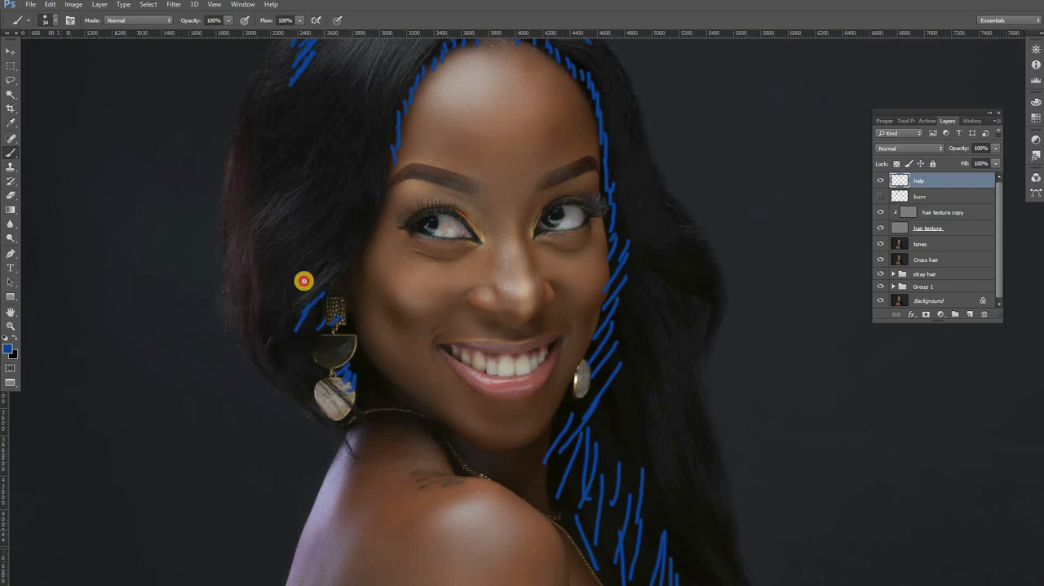
Step: Mark the outer left hair with blue strokes and circle the dark patch beside the left temple
scroll(280, 240, "up", 3)
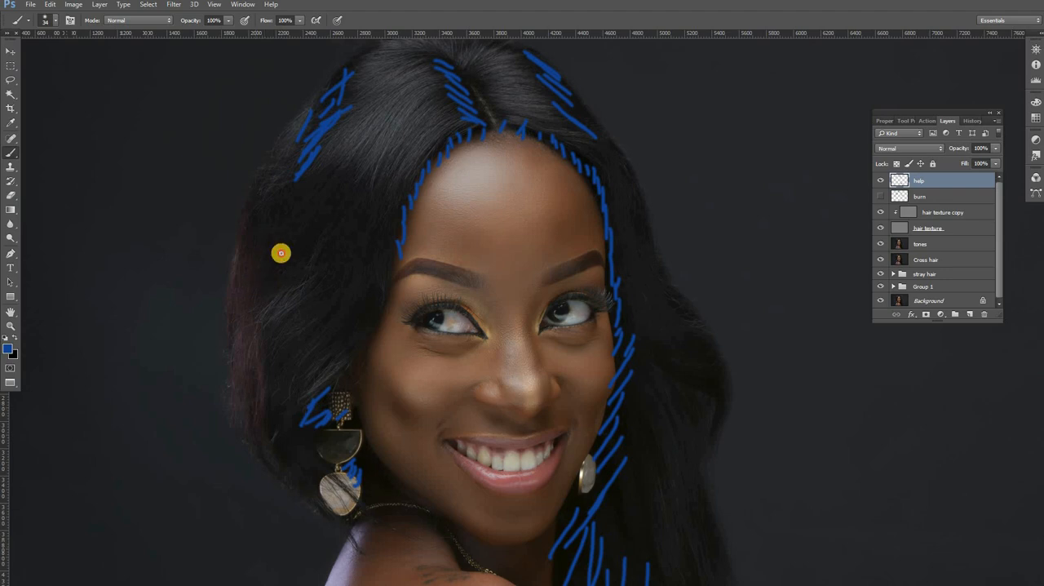
left_click_drag(275, 235, 257, 277)
left_click_drag(287, 261, 269, 287)
left_click_drag(275, 260, 277, 293)
left_click_drag(259, 192, 254, 251)
mouse_move(266, 184)
left_mouse_down()
mouse_move(257, 235)
mouse_move(268, 263)
left_mouse_up()
left_click_drag(315, 250, 284, 300)
mouse_move(293, 272)
left_mouse_down()
mouse_move(296, 301)
mouse_move(305, 300)
left_mouse_up()
left_click_drag(316, 283, 303, 317)
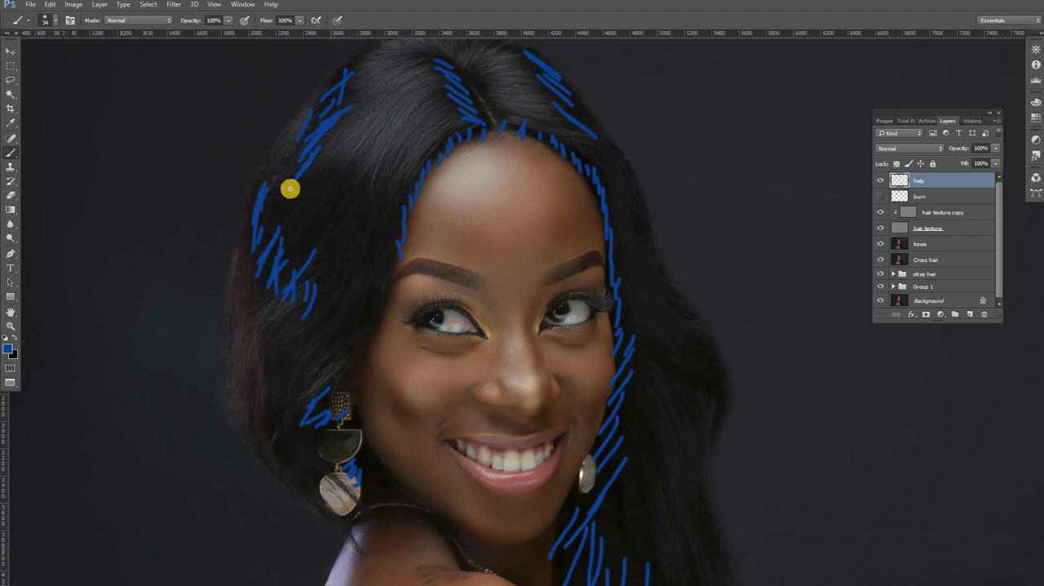
left_click_drag(311, 279, 350, 256)
mouse_move(326, 168)
left_mouse_down()
mouse_move(331, 278)
mouse_move(348, 168)
left_mouse_up()
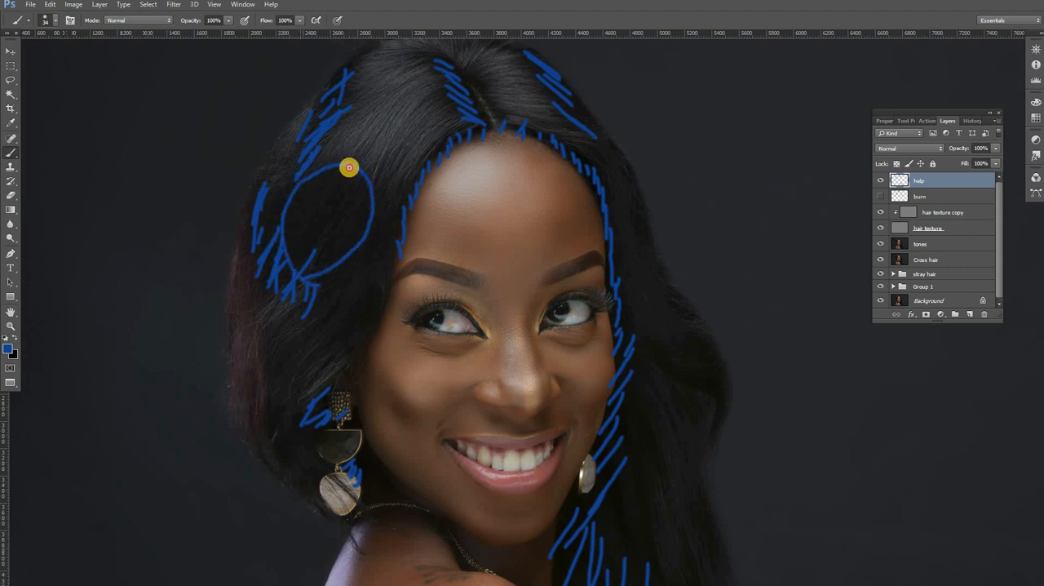
Step: Change the foreground colour to light pink and crosshatch the highlight on the hair left of the parting
left_click(12, 344)
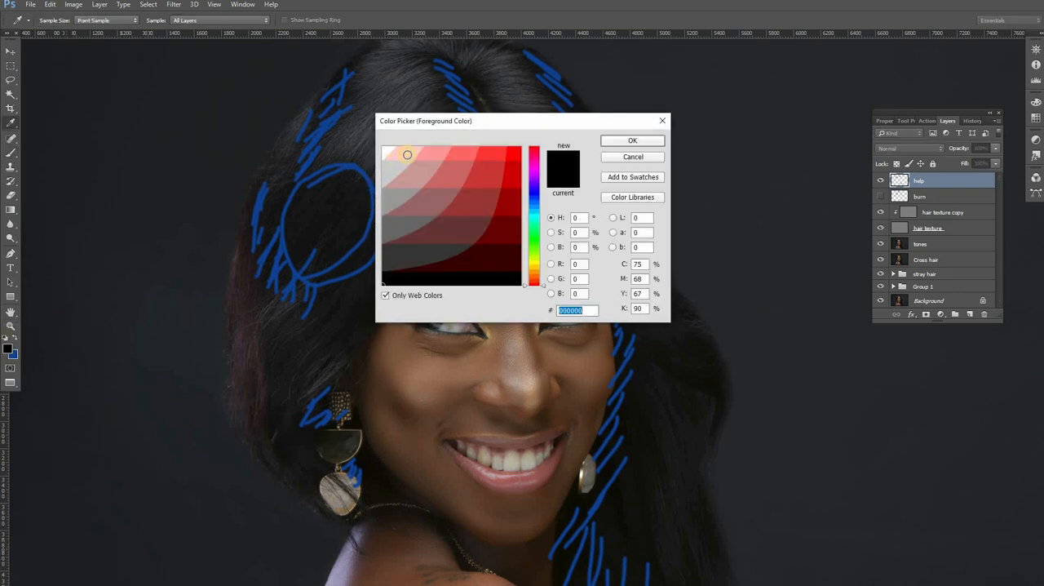
left_click(407, 153)
left_click(617, 142)
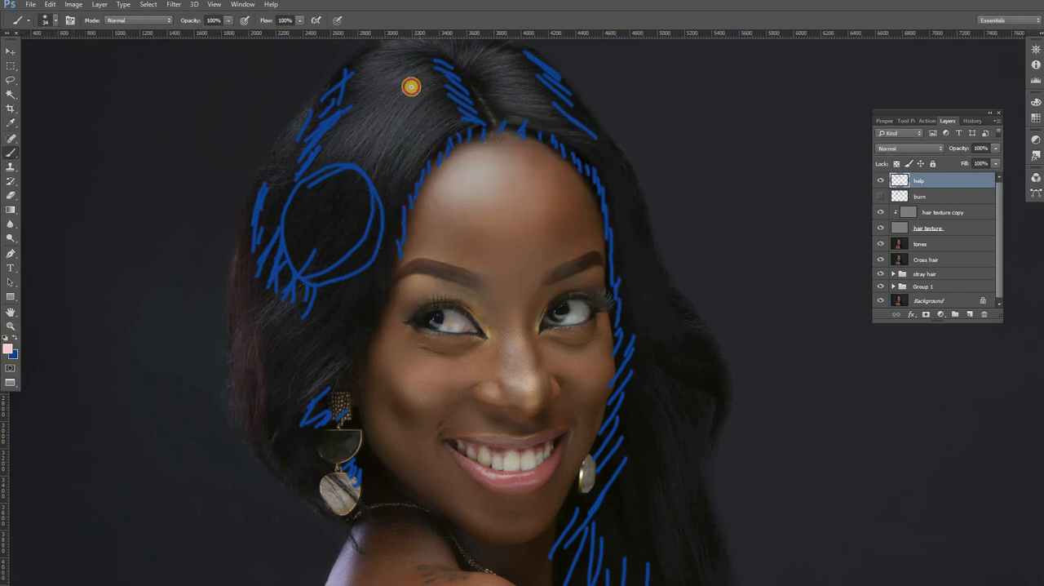
mouse_move(424, 66)
left_mouse_down()
mouse_move(383, 100)
mouse_move(436, 84)
mouse_move(391, 111)
mouse_move(406, 90)
mouse_move(392, 98)
mouse_move(445, 140)
left_mouse_up()
left_click_drag(381, 104, 413, 176)
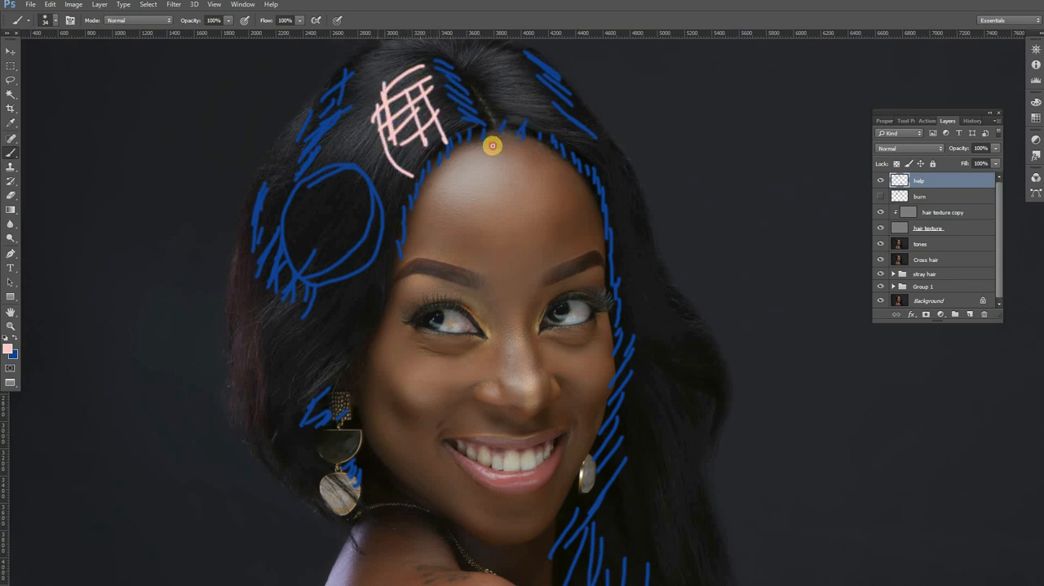
Step: Mark highlights in pink right of the parting, on the upper left crown and on the outer left edge
mouse_move(512, 67)
left_mouse_down()
mouse_move(466, 149)
mouse_move(474, 158)
left_mouse_up()
left_click_drag(496, 139, 483, 167)
left_click_drag(400, 105, 331, 155)
left_click_drag(250, 238, 261, 193)
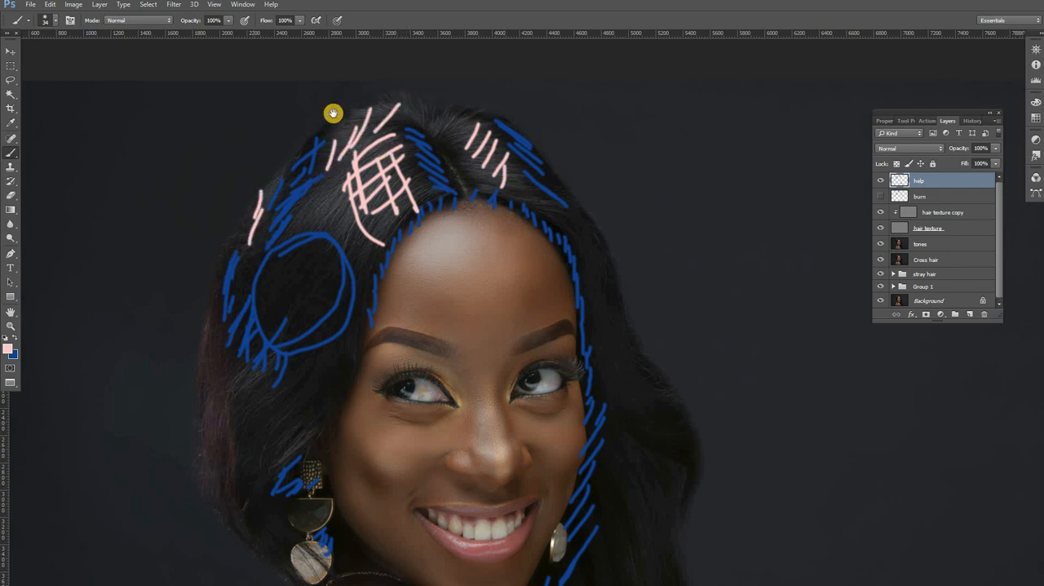
Step: Draw pink highlight lines down the right-hand hair from beside the forehead, past the earring, to the photo's lower edge
mouse_move(590, 258)
left_mouse_down()
mouse_move(490, 189)
mouse_move(507, 272)
left_mouse_up()
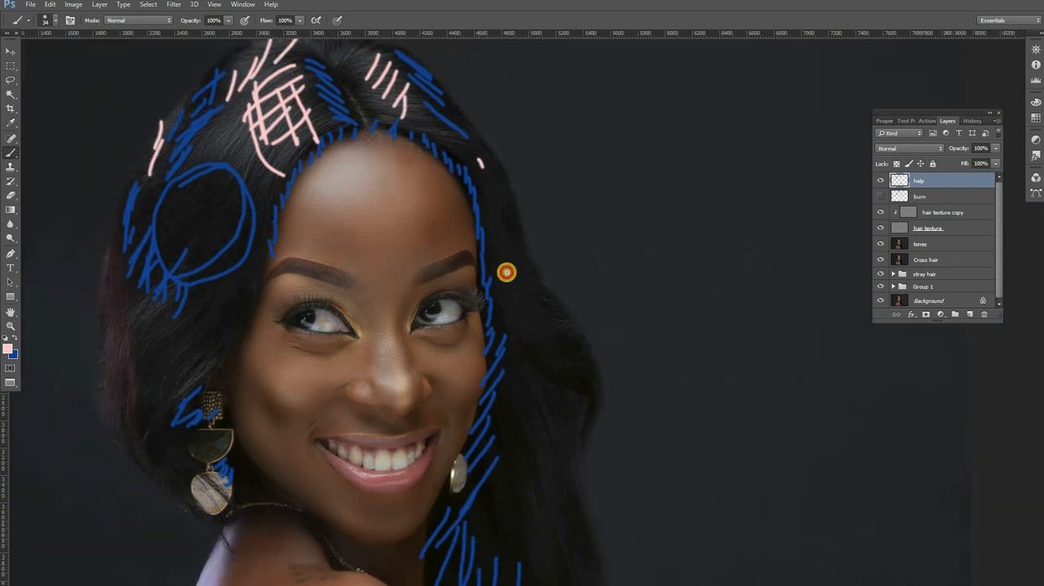
mouse_move(504, 228)
left_mouse_down()
mouse_move(510, 281)
mouse_move(531, 320)
left_mouse_up()
left_click_drag(516, 263, 457, 123)
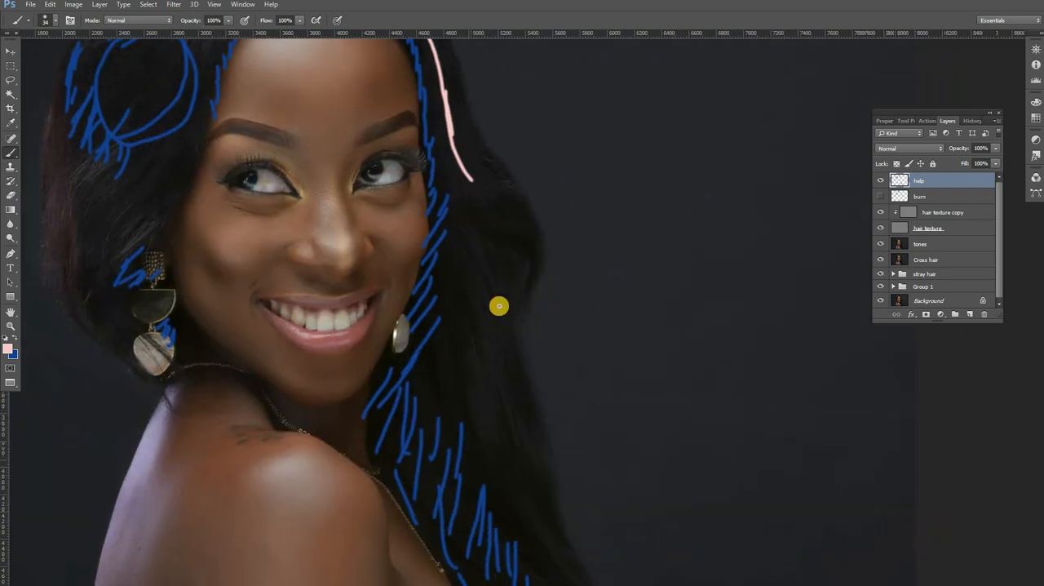
left_click_drag(439, 342, 452, 409)
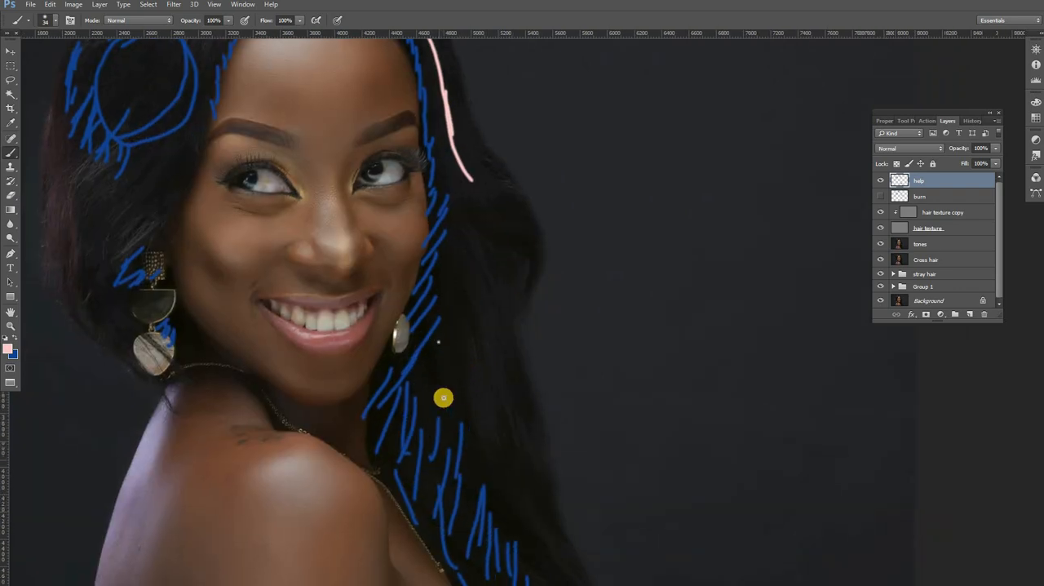
left_click(420, 390)
left_click_drag(463, 353, 527, 487)
left_click_drag(512, 430, 410, 217)
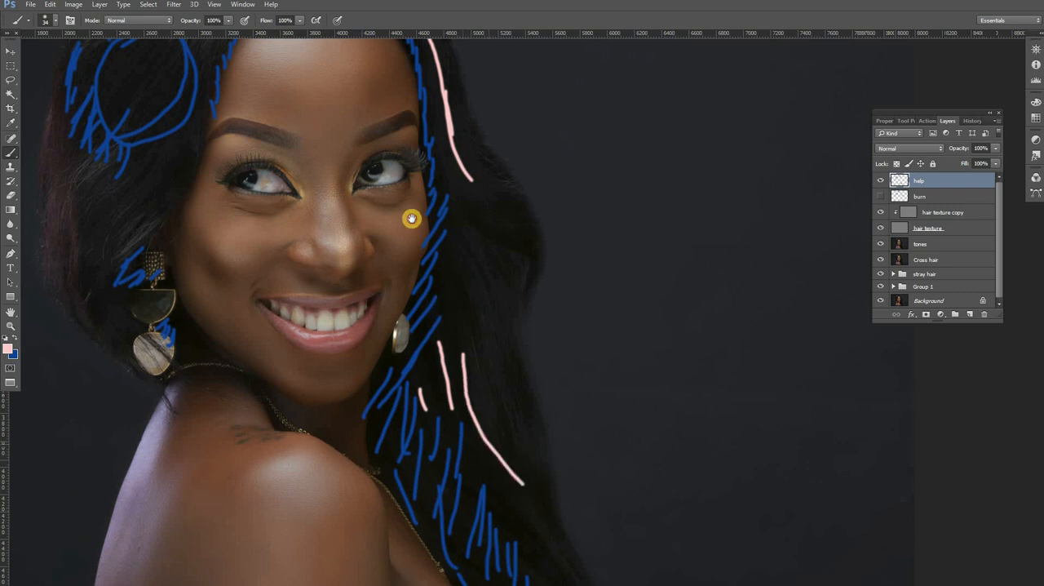
left_click_drag(423, 291, 482, 401)
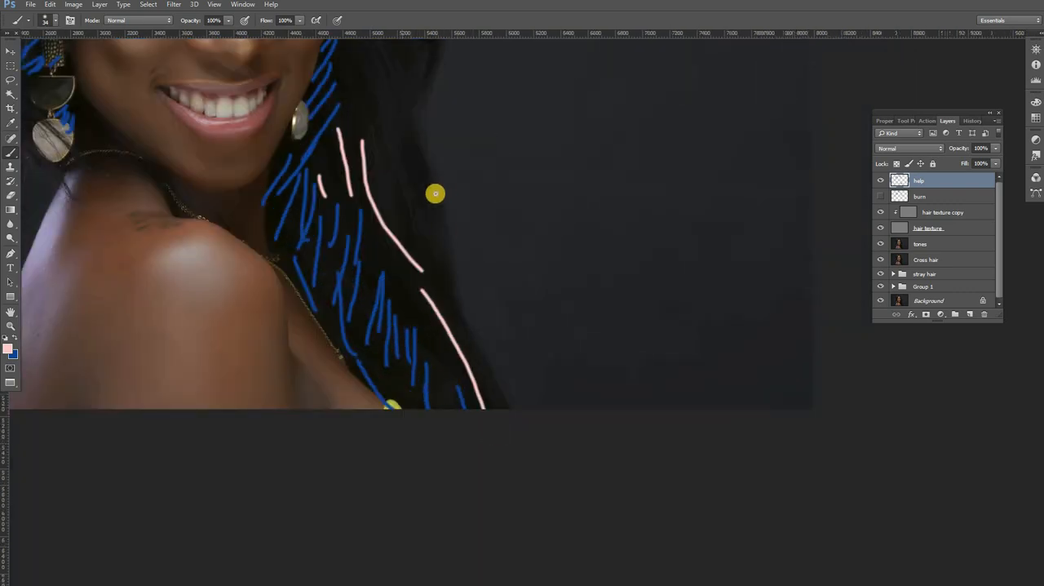
Step: Mark highlights in pink along the outer waves of the right-hand hair and on the left hair above the earring
left_click_drag(421, 181, 441, 275)
left_click_drag(422, 223, 429, 254)
left_click_drag(435, 235, 447, 269)
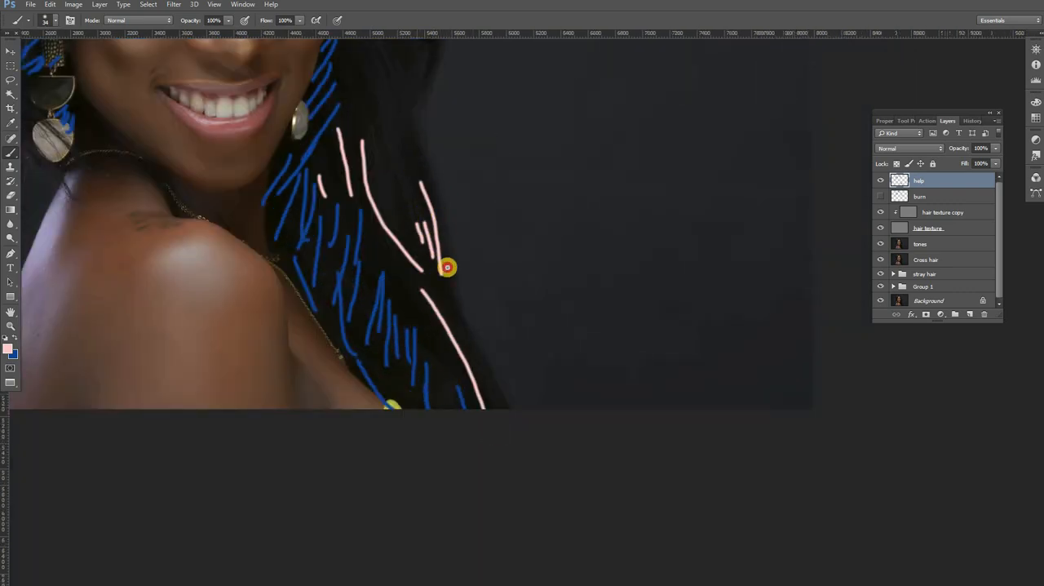
mouse_move(409, 221)
left_mouse_down()
mouse_move(422, 254)
mouse_move(458, 271)
left_mouse_up()
left_click_drag(443, 235, 478, 418)
left_click_drag(408, 157, 444, 183)
mouse_move(400, 216)
left_mouse_down()
mouse_move(430, 285)
mouse_move(437, 262)
left_mouse_up()
left_click_drag(515, 252, 661, 355)
mouse_move(194, 283)
left_mouse_down()
mouse_move(156, 323)
mouse_move(194, 330)
left_mouse_up()
Step: Delete the help layer and show the burn layer again
left_click(527, 185, "alt")
left_click(531, 186, "alt")
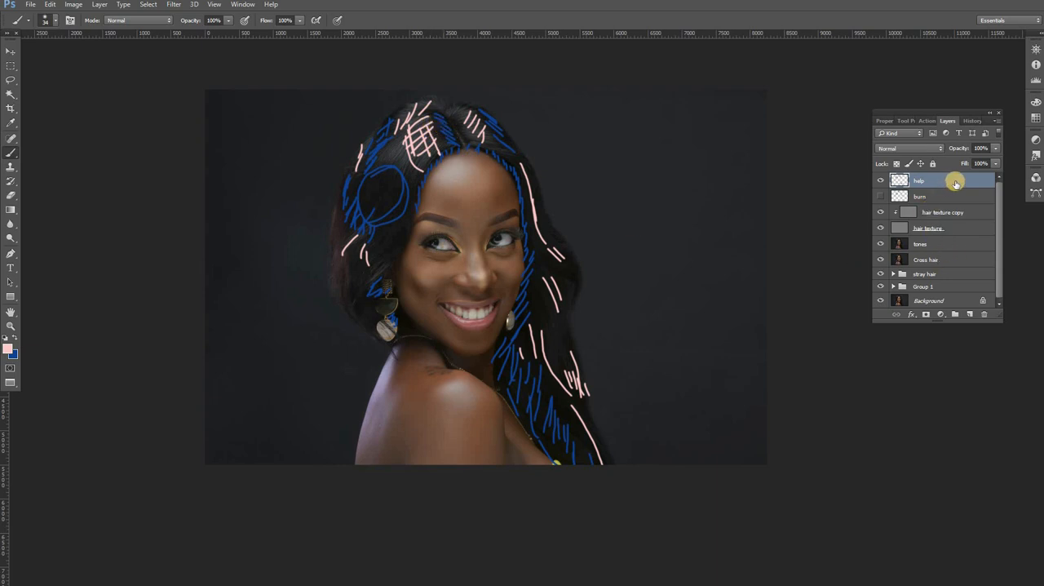
left_click_drag(958, 183, 984, 314)
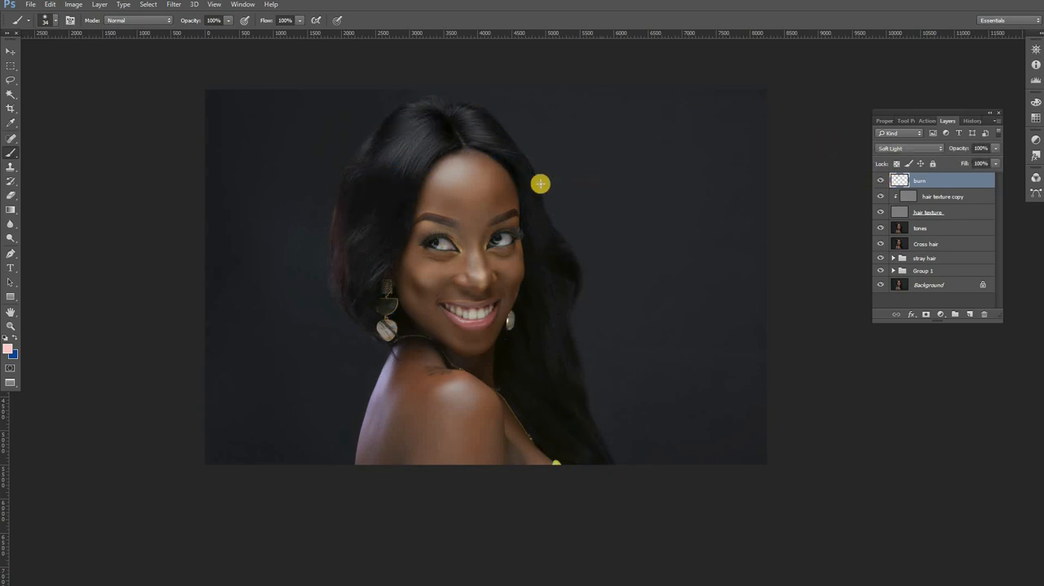
Step: Zoom in on the face and hair and set the brush size to 151 px
key("z")
left_click(390, 199)
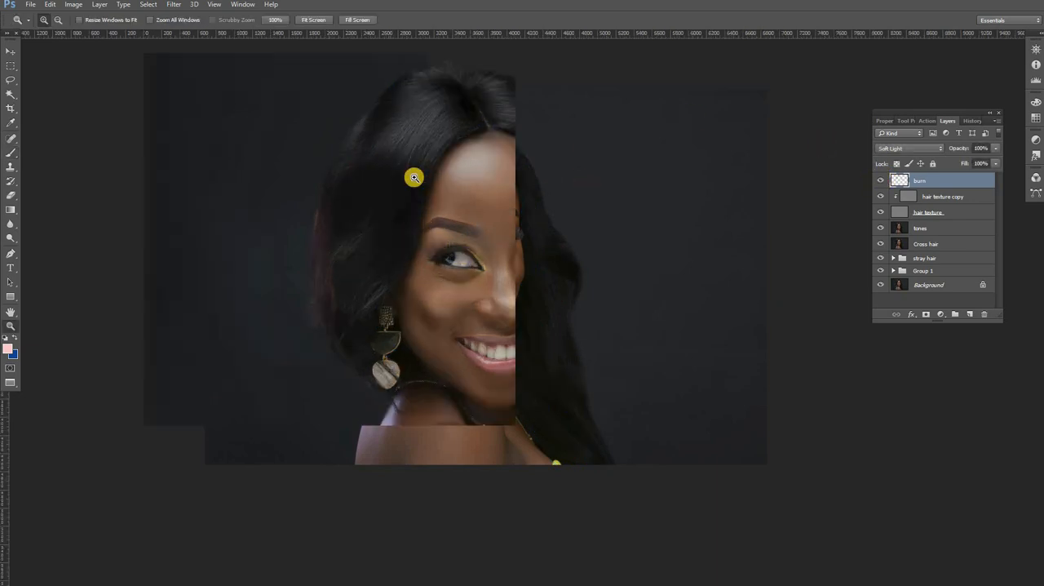
left_click(10, 154)
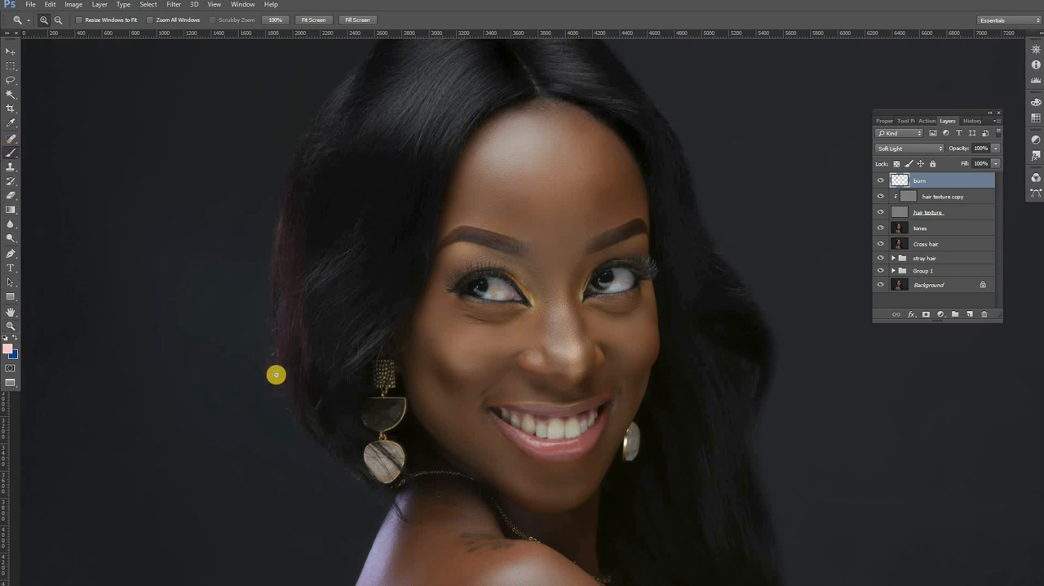
right_click(350, 381)
left_click_drag(368, 399, 377, 399)
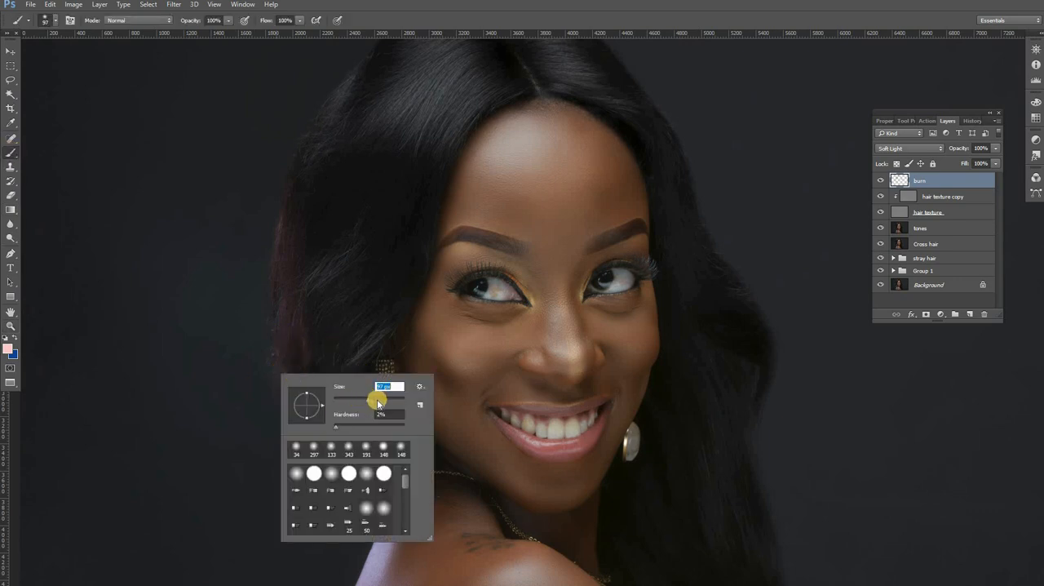
Step: Undo the pink test stroke on the left hair edge and set the foreground colour to black
mouse_move(286, 352)
left_mouse_down()
mouse_move(302, 401)
mouse_move(289, 365)
left_mouse_up()
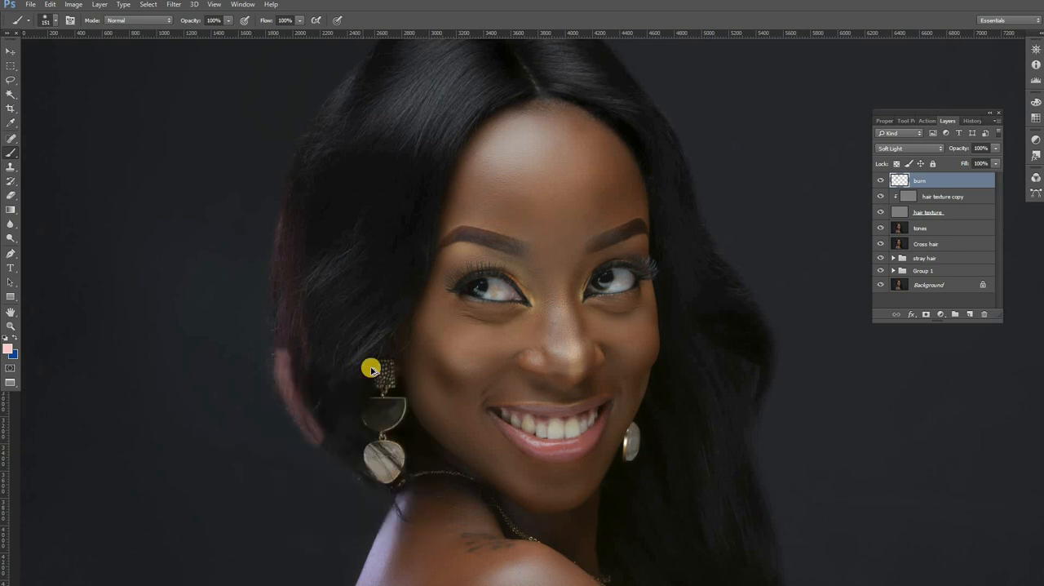
key("ctrl+z")
left_click(9, 348)
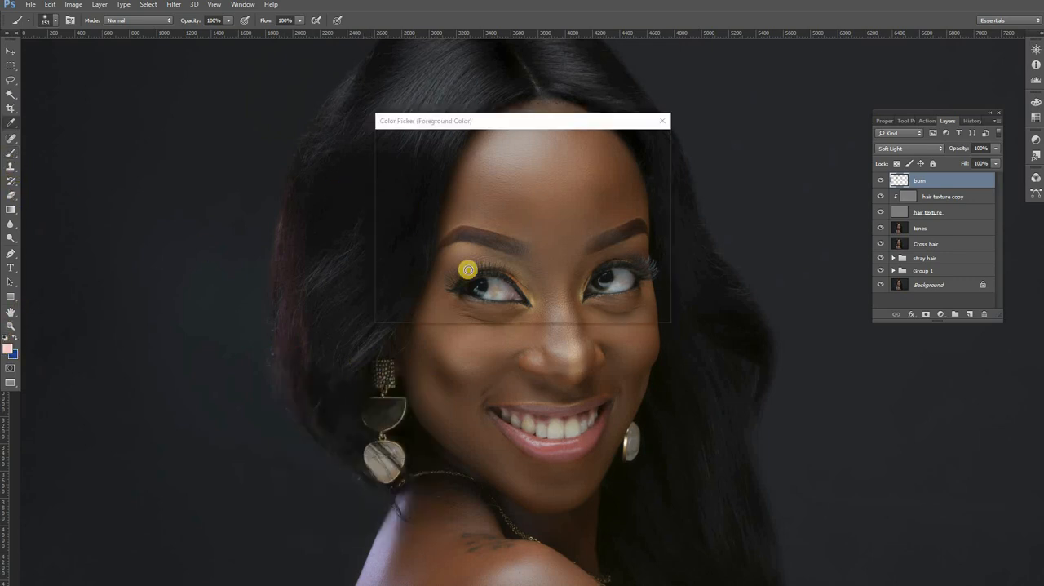
left_click(502, 281)
left_click(635, 146)
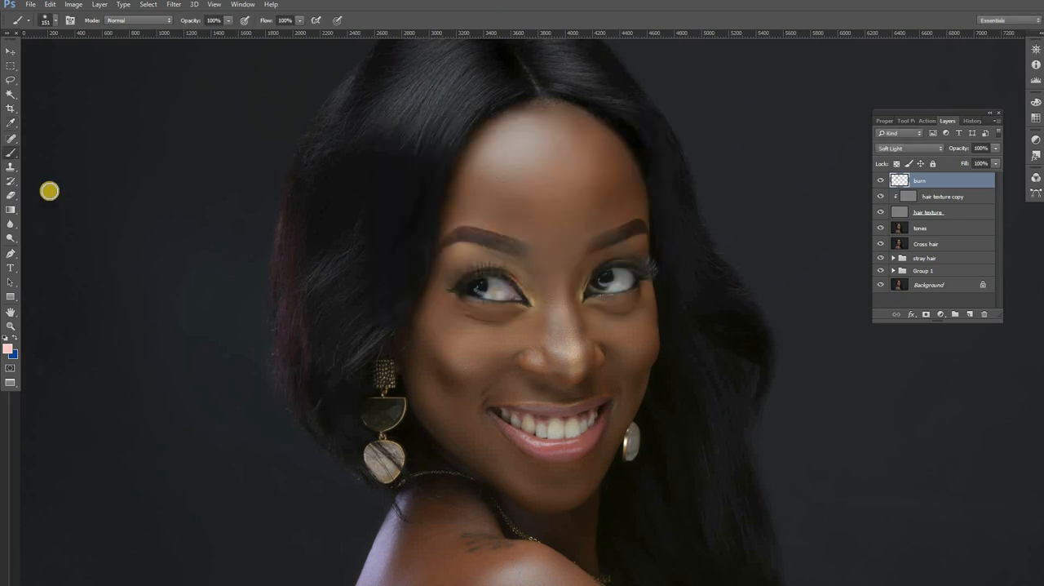
Step: Set the brush to 25% flow and 8% opacity and darken the lower left hair edge beside the earring
left_click(12, 151)
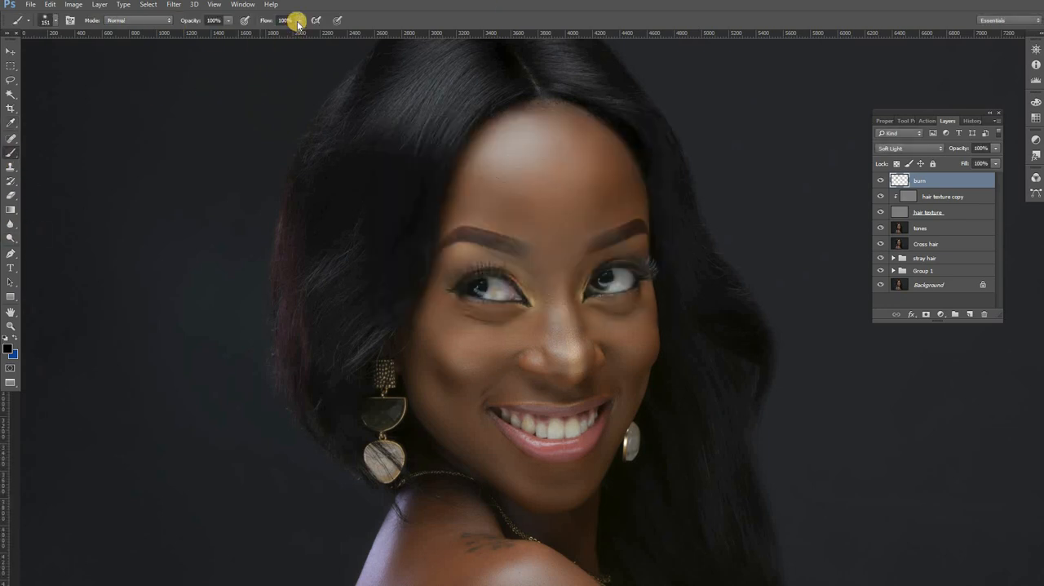
left_click_drag(283, 32, 183, 33)
left_click(177, 32)
left_click_drag(311, 404, 359, 463)
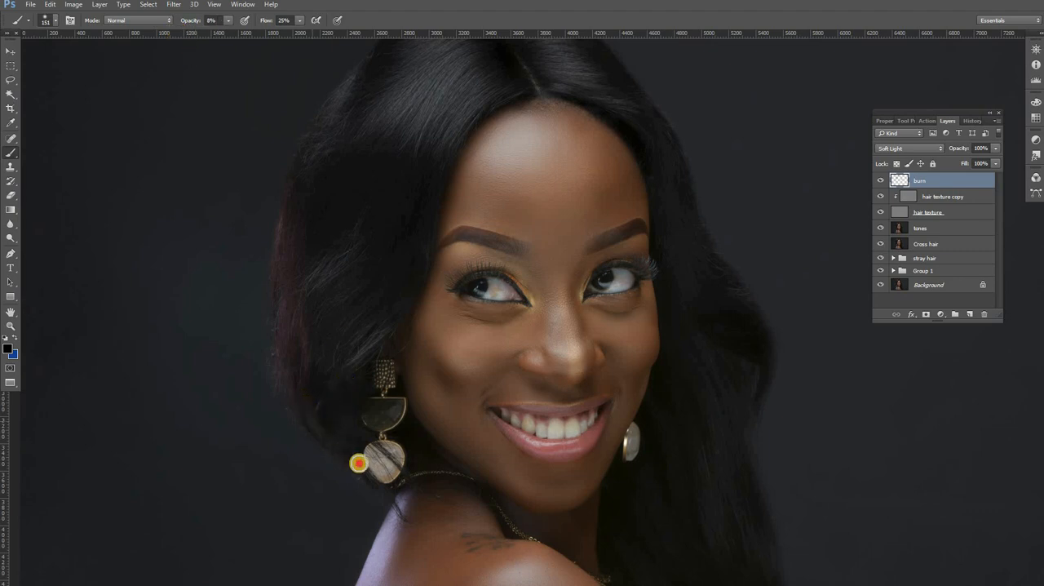
Step: Raise the brush opacity to 33% and darken the left hair around and above the earring
left_click(228, 20)
left_click_drag(239, 31, 243, 31)
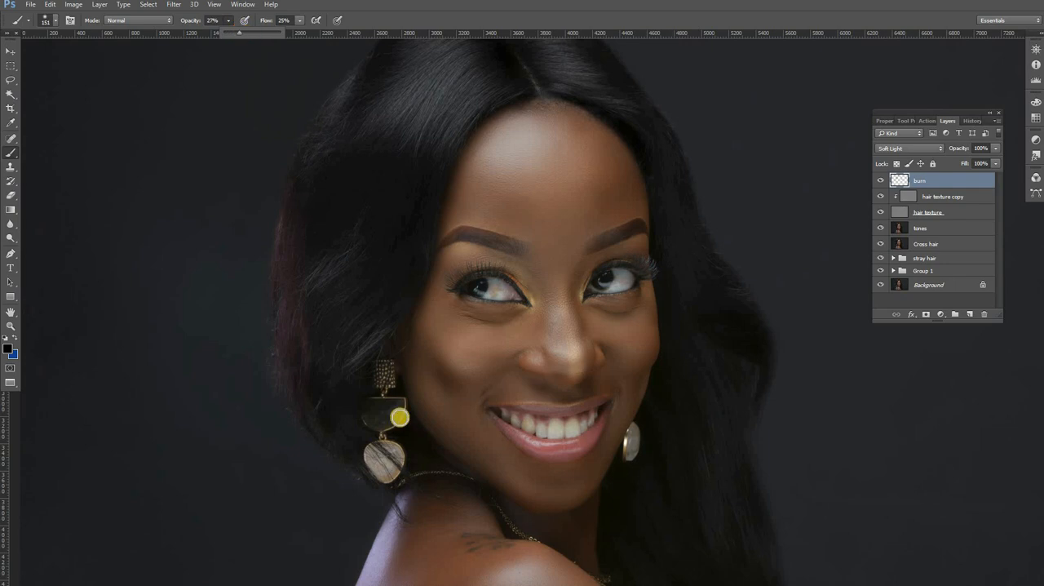
mouse_move(367, 454)
left_mouse_down()
mouse_move(319, 369)
mouse_move(395, 441)
mouse_move(341, 372)
mouse_move(367, 350)
left_mouse_up()
left_click_drag(382, 315, 237, 473)
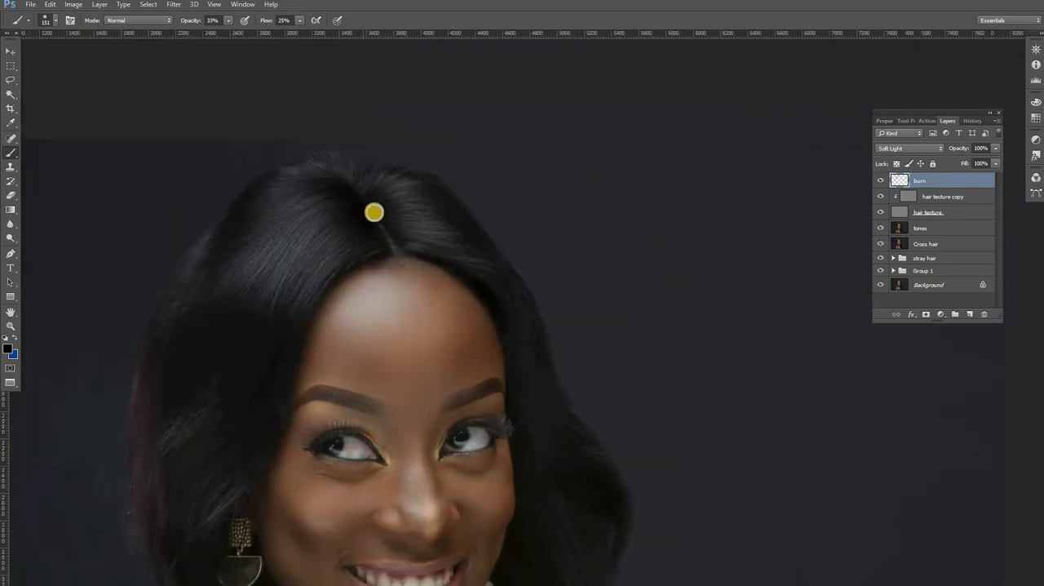
Step: Darken the hair to the right of the face, from beside the eye down to the wavy outer edge
mouse_move(375, 212)
left_mouse_down()
mouse_move(413, 247)
mouse_move(385, 215)
mouse_move(426, 206)
mouse_move(426, 196)
mouse_move(526, 307)
mouse_move(479, 221)
mouse_move(540, 372)
mouse_move(554, 412)
left_mouse_up()
mouse_move(574, 481)
left_mouse_down()
mouse_move(533, 408)
mouse_move(572, 451)
mouse_move(552, 409)
left_mouse_up()
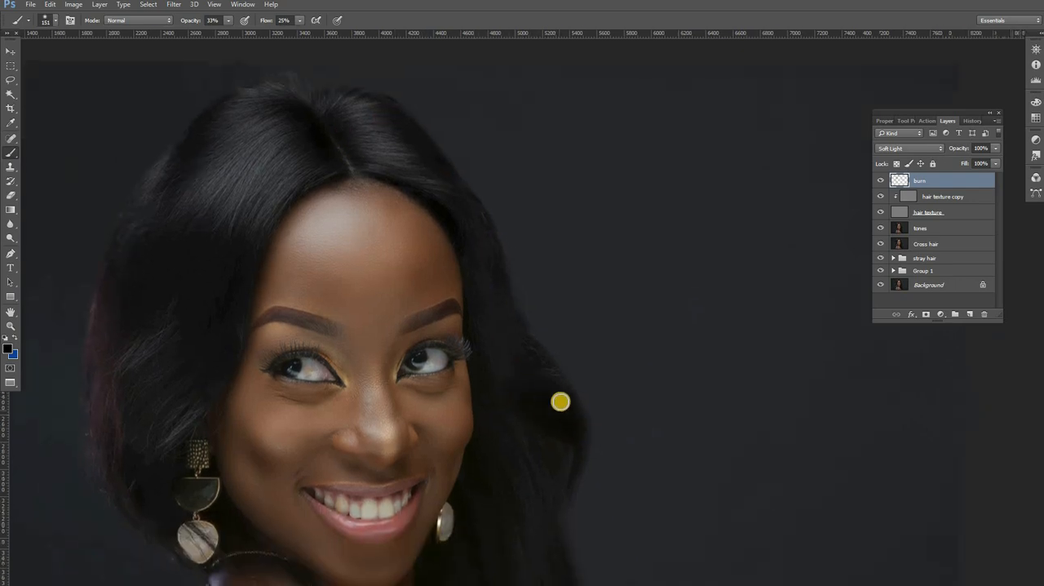
left_click_drag(486, 311, 508, 329)
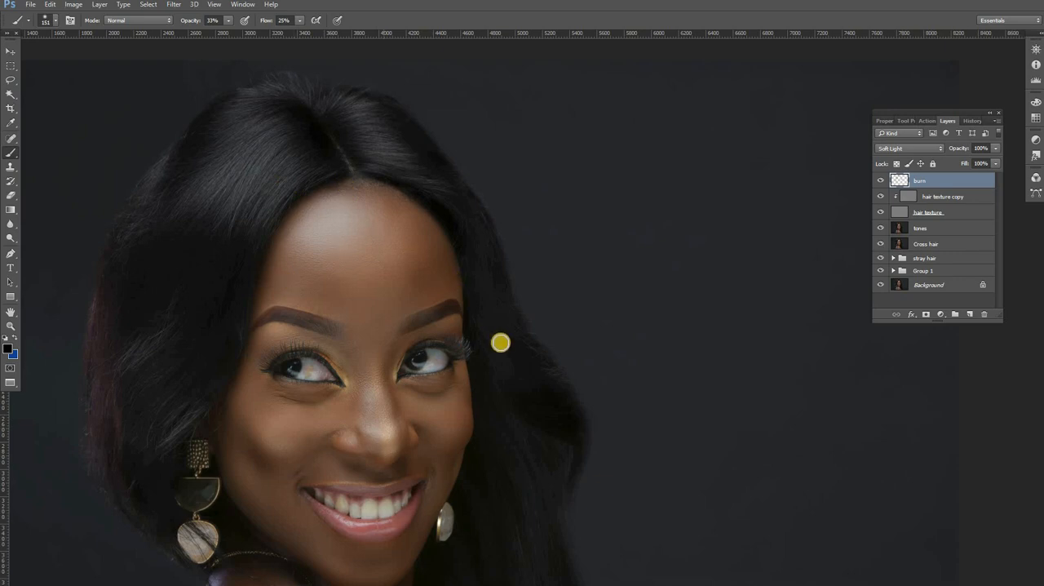
left_click_drag(496, 289, 485, 245)
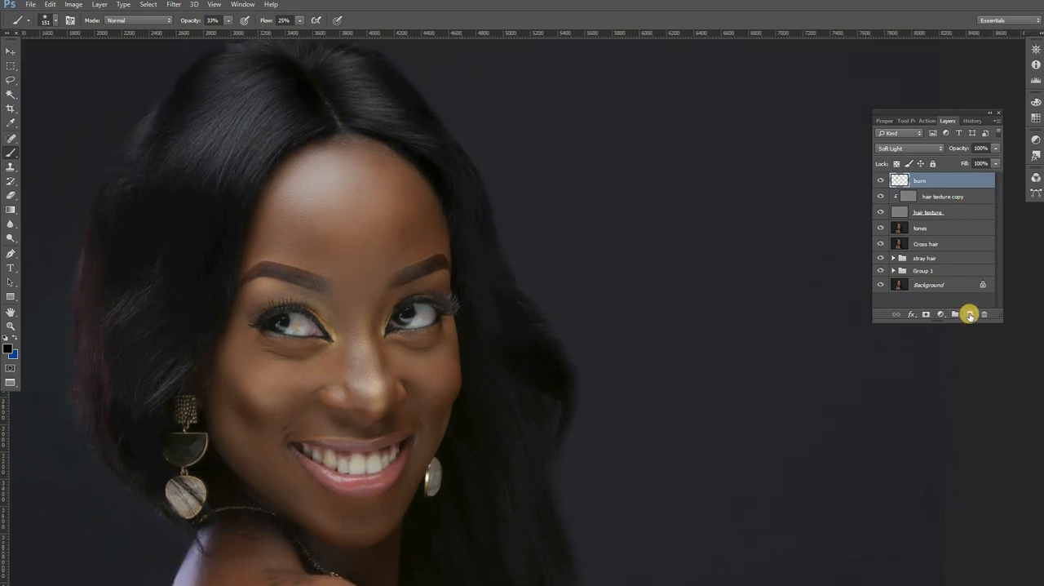
Step: Create a new layer named dodge above the burn layer and set its blend mode to Soft Light
left_click(969, 314)
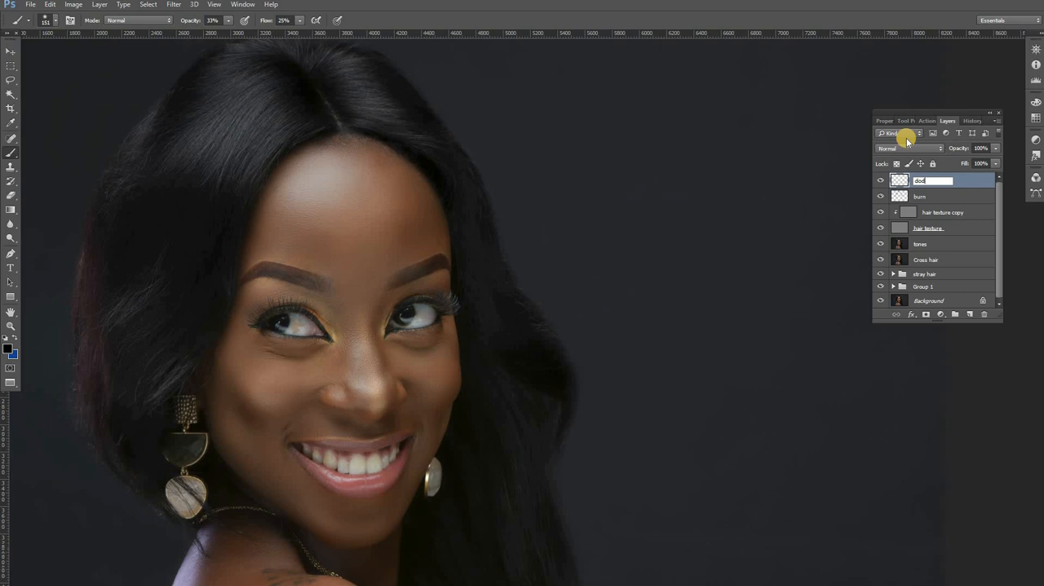
left_click(956, 180)
key("Return")
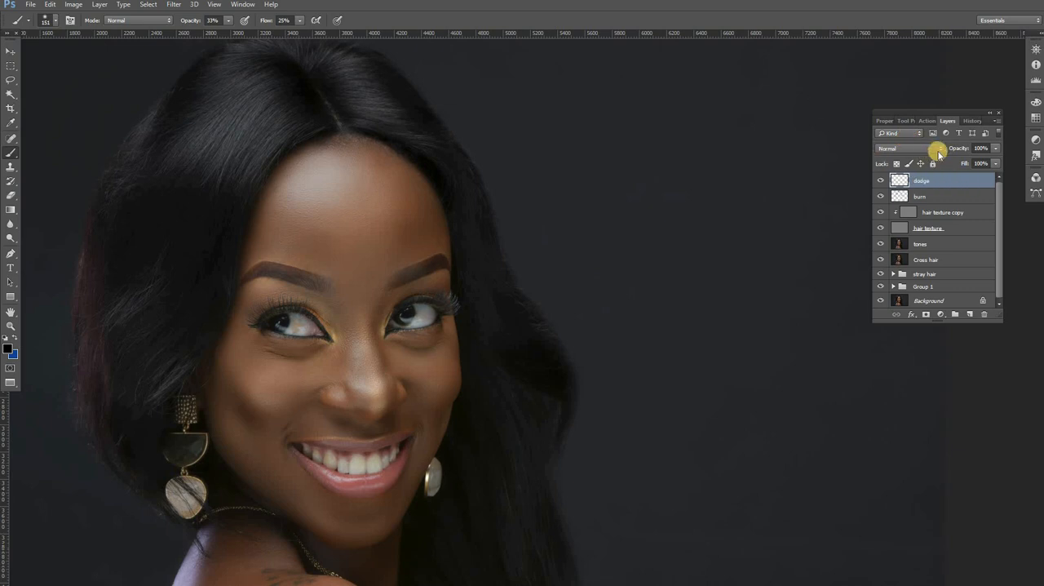
left_click(935, 150)
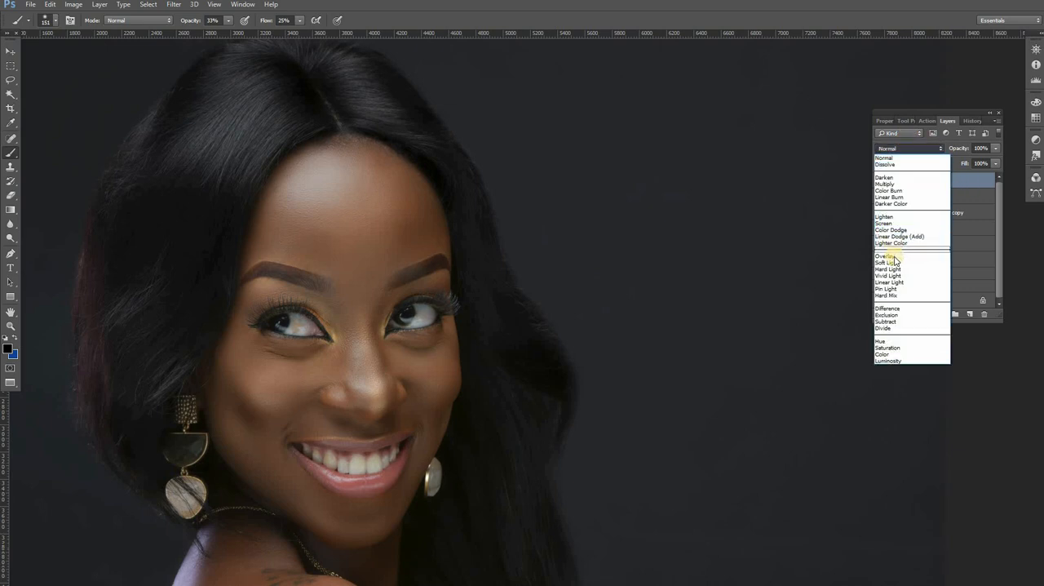
left_click(891, 263)
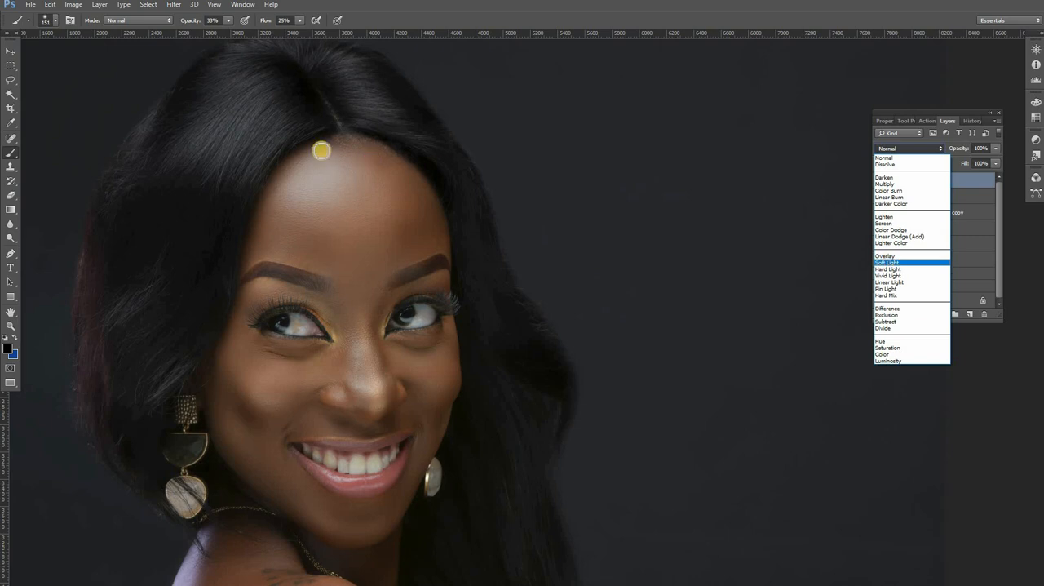
Step: Set the foreground colour to white (ffffff)
left_click(11, 348)
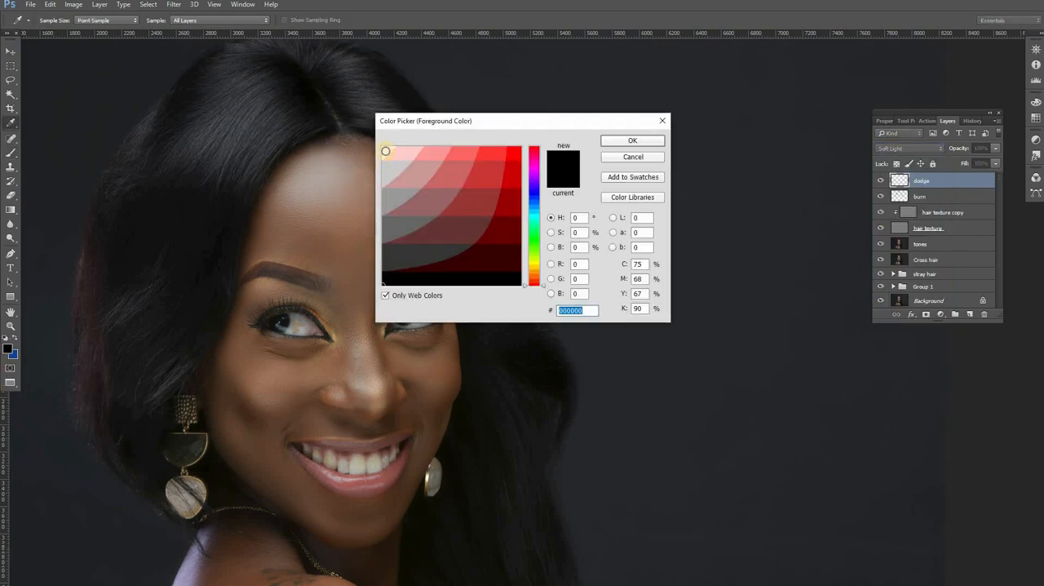
type("ffffff")
key("Return")
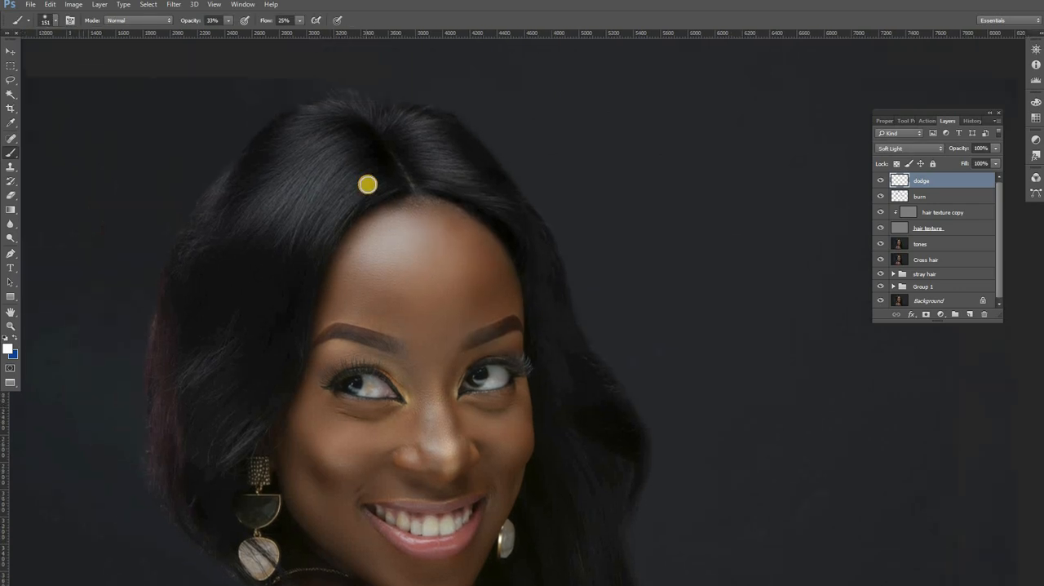
Step: Set the brush size to 328 px and brighten the highlights on the crown and left side of the hair
left_click_drag(368, 184, 382, 198)
right_click(450, 207)
left_click_drag(472, 210, 483, 210)
left_click(216, 25)
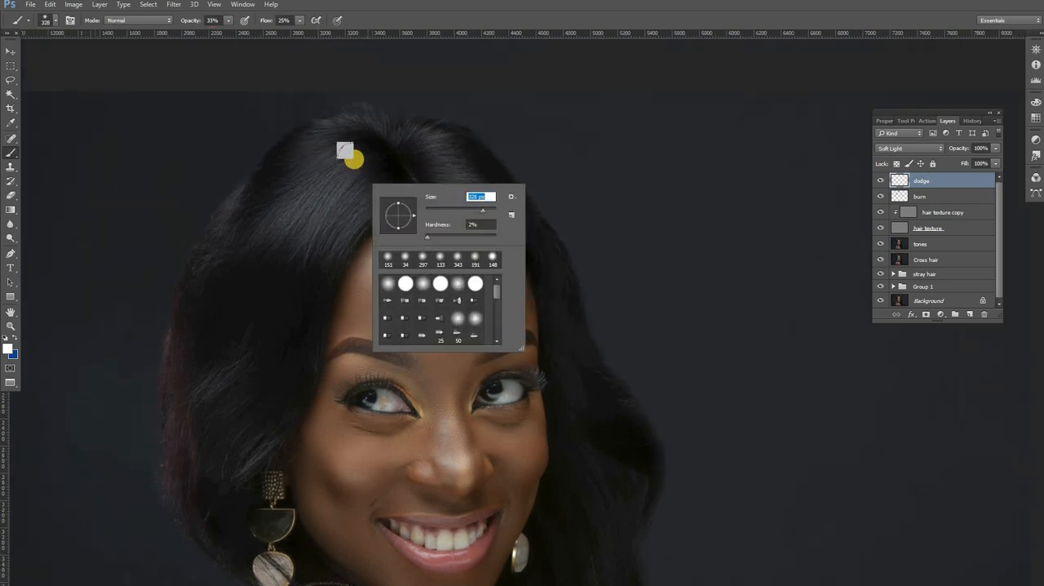
key("Return")
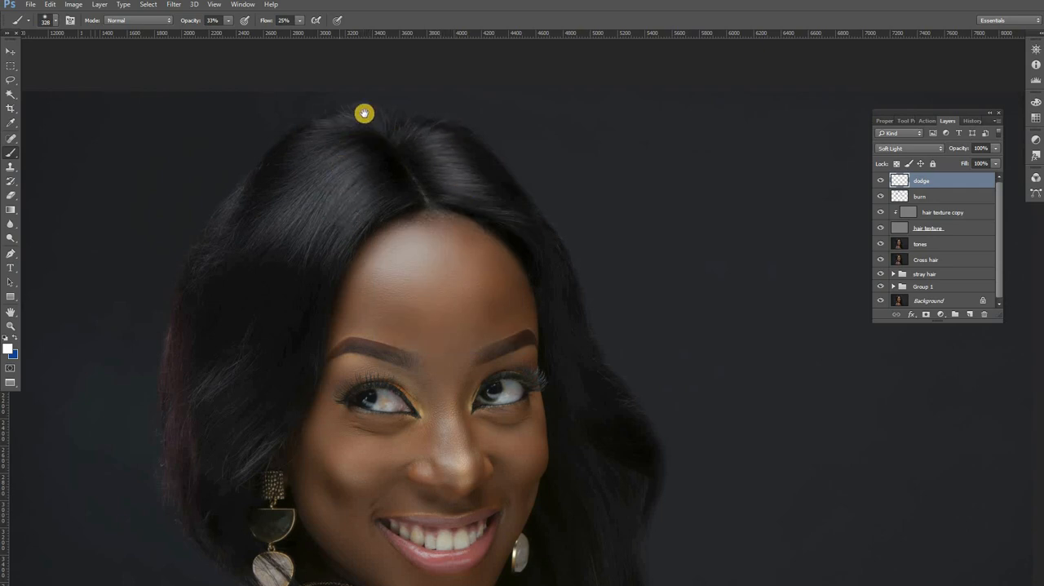
left_click_drag(351, 155, 394, 112)
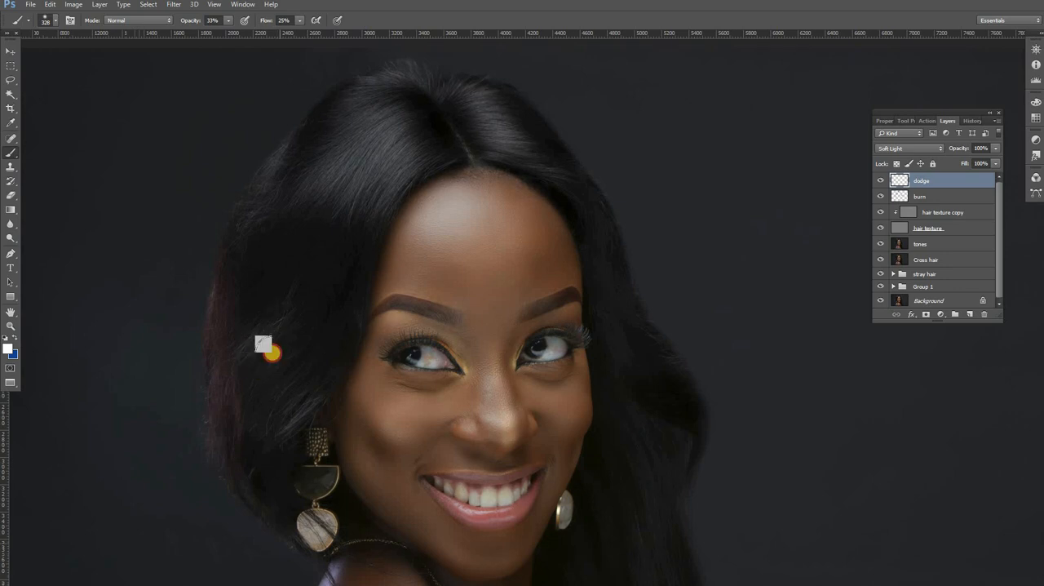
left_click_drag(536, 331, 433, 258)
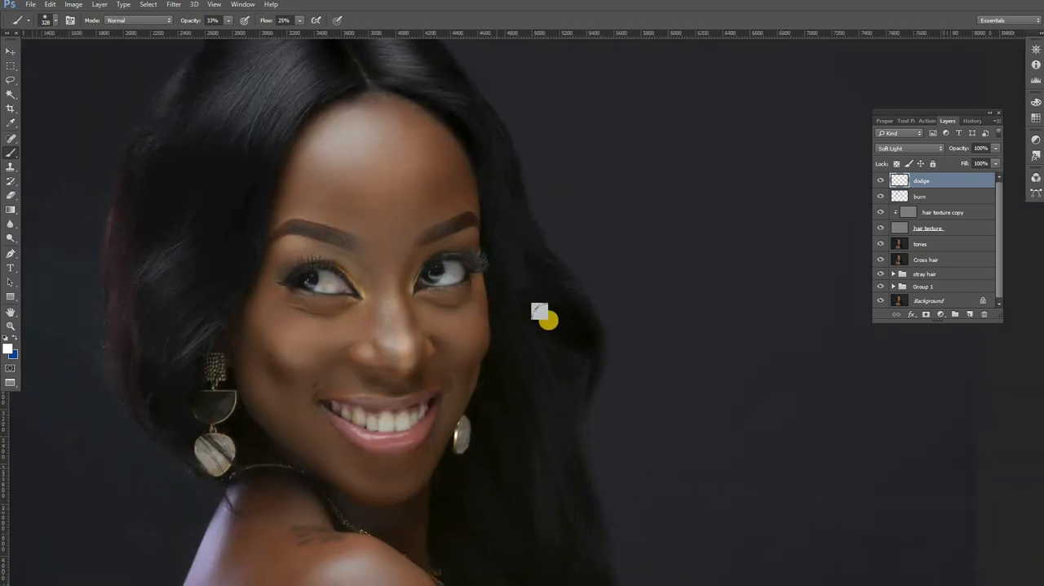
Step: Set the brush size to 179 px and brighten the long hair strands to the right of the face and below the earring
right_click(566, 310)
left_click(626, 309)
key("Return")
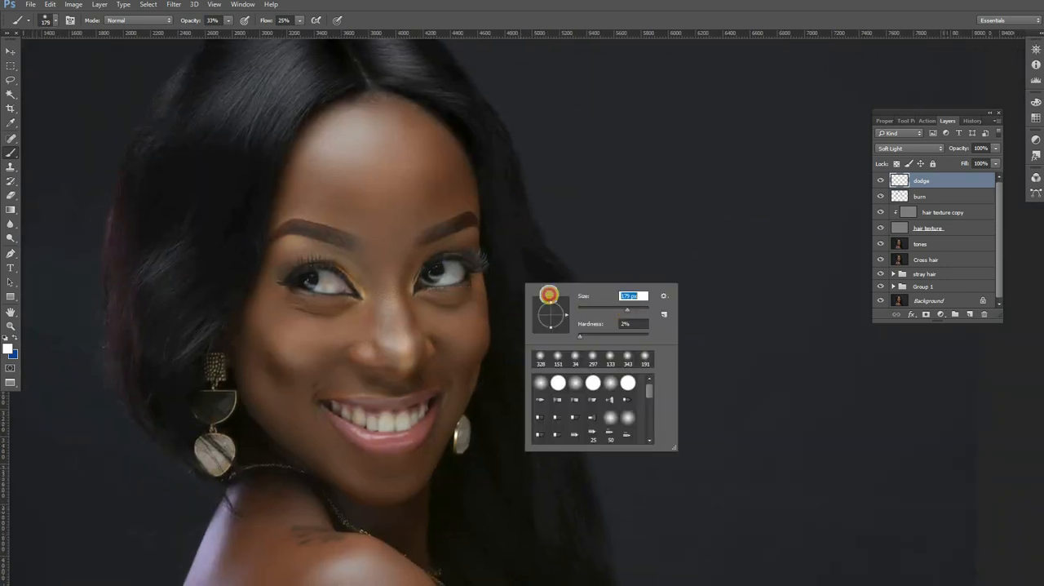
key("Return")
left_click_drag(495, 225, 463, 175)
mouse_move(511, 326)
left_mouse_down()
mouse_move(538, 446)
mouse_move(492, 397)
left_mouse_up()
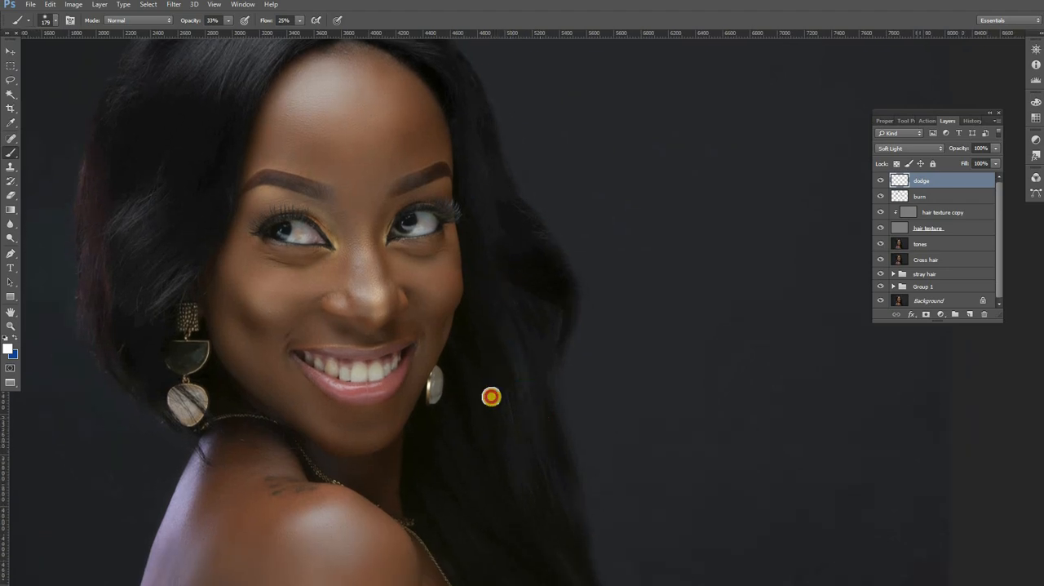
left_click_drag(508, 440, 494, 387)
left_click_drag(493, 387, 519, 465)
mouse_move(448, 329)
left_mouse_down()
mouse_move(490, 425)
mouse_move(507, 427)
left_mouse_up()
left_click_drag(507, 427, 455, 288)
left_click_drag(493, 343, 548, 464)
left_click_drag(450, 398, 524, 454)
Step: Brighten the upper left outer edge of the hair and the area beside the parting
left_click_drag(289, 231, 497, 516)
left_click_drag(355, 348, 362, 375)
mouse_move(281, 206)
left_mouse_down()
mouse_move(278, 267)
mouse_move(279, 248)
left_mouse_up()
left_click_drag(287, 196, 276, 240)
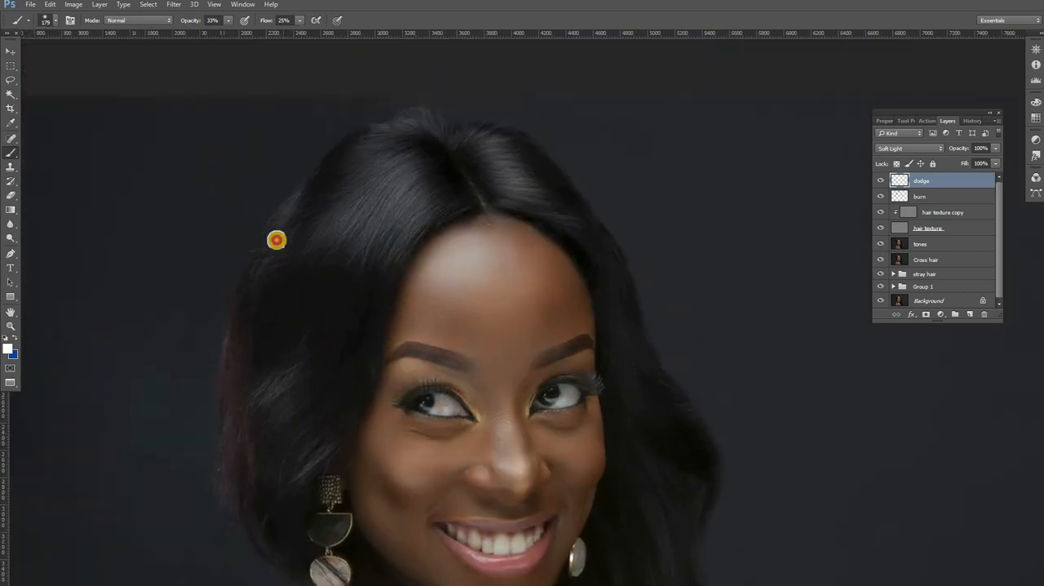
left_click(443, 187)
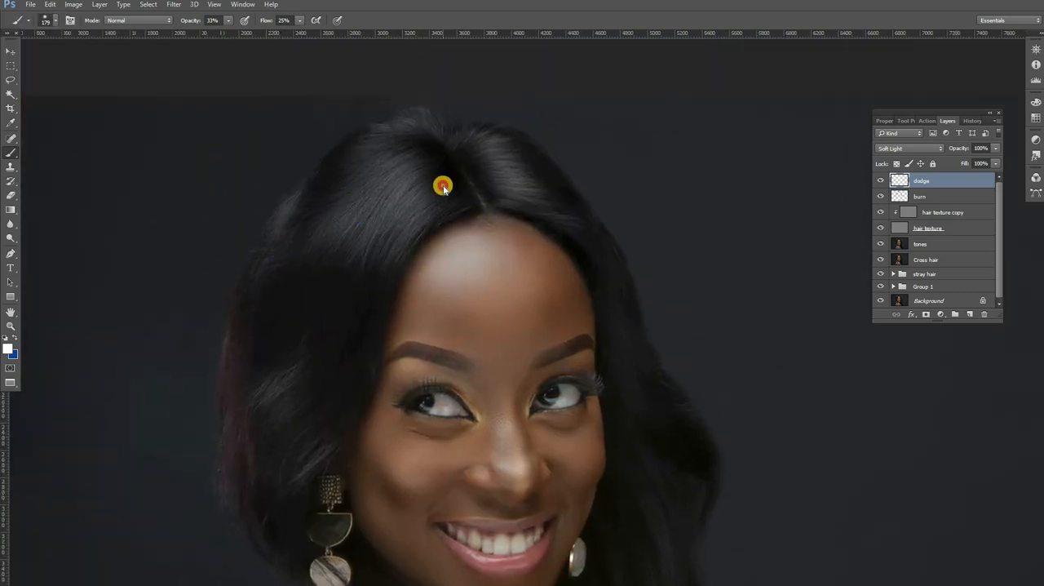
left_click(443, 186, "alt")
Step: Group the dodge and burn layers and name the group "bhurn and dodge"
left_click(463, 196, "alt")
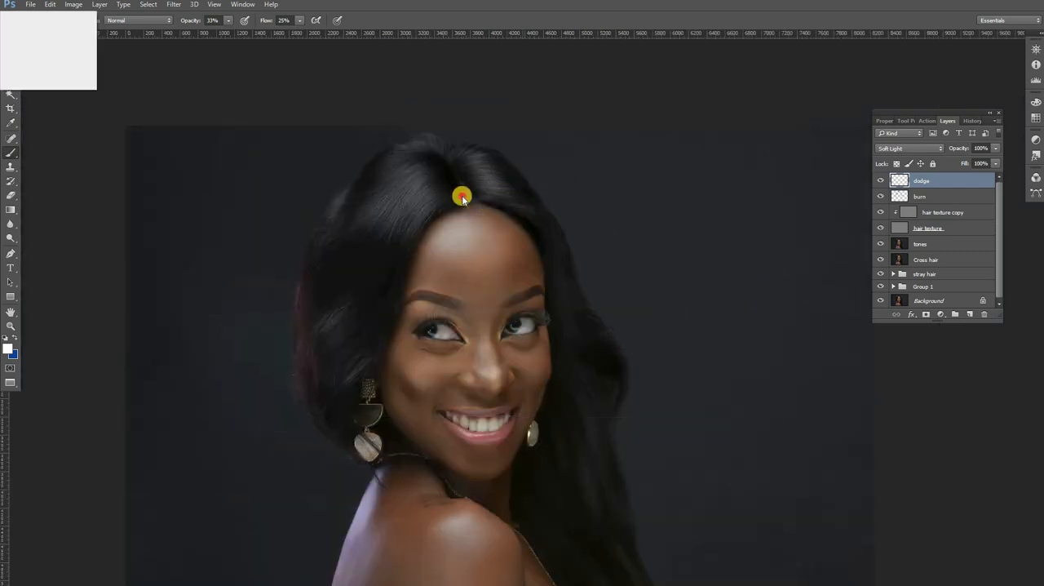
left_click(462, 196, "alt")
left_click(463, 196, "alt")
key("alt+space")
left_click(644, 227)
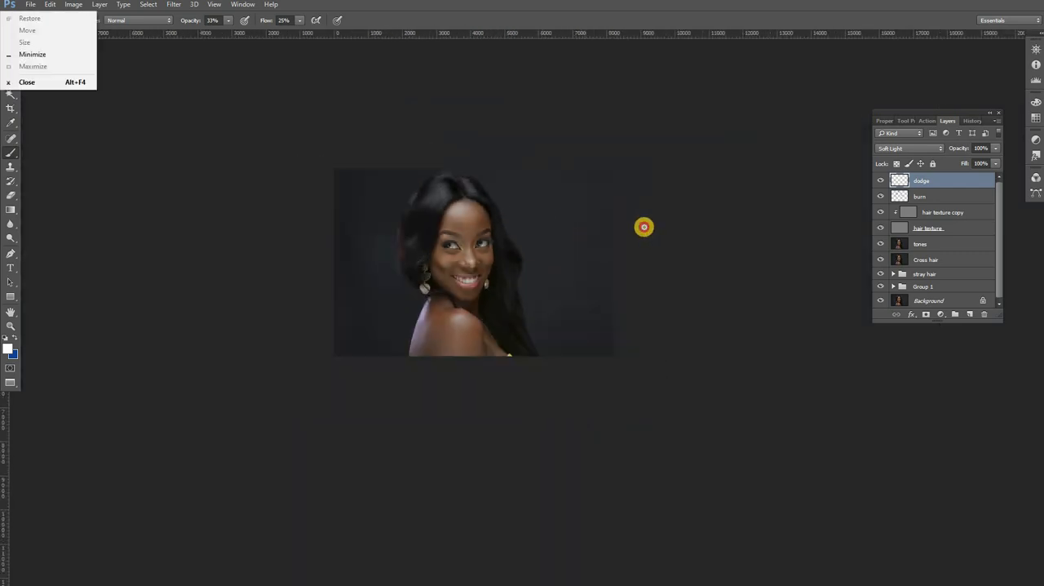
left_click(941, 197, "shift")
left_click_drag(965, 188, 956, 313)
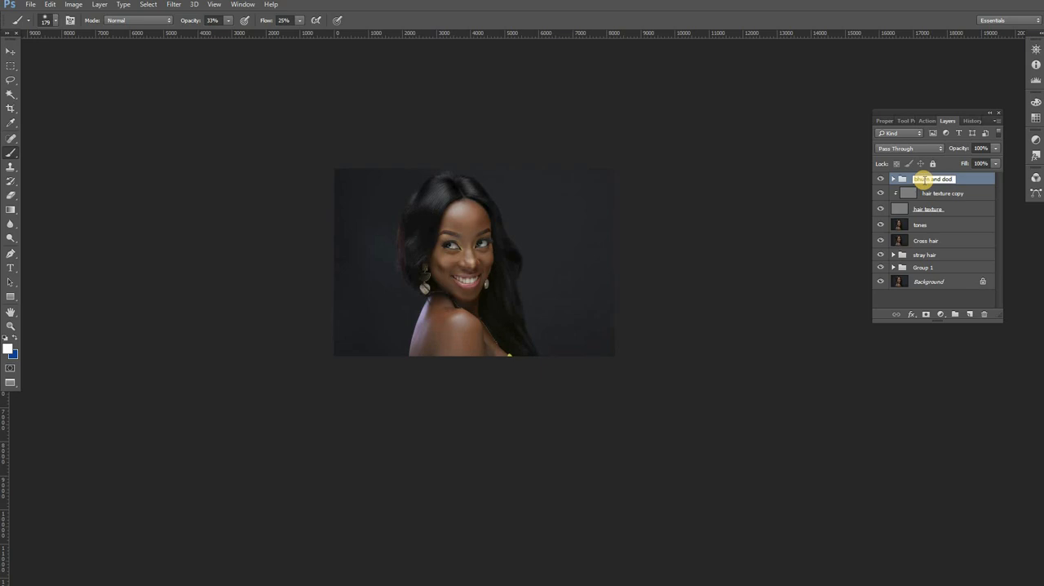
type("e")
key("Return")
Step: Compare the whole image with and without the "bhurn and dodge" group
left_click(881, 178)
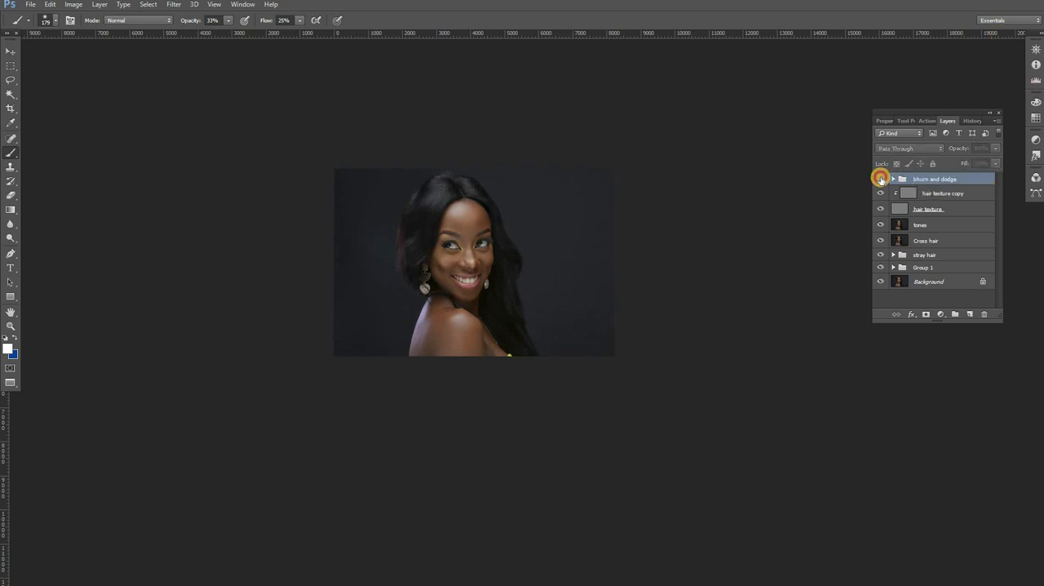
left_click(881, 179)
left_click(881, 178)
left_click(882, 179)
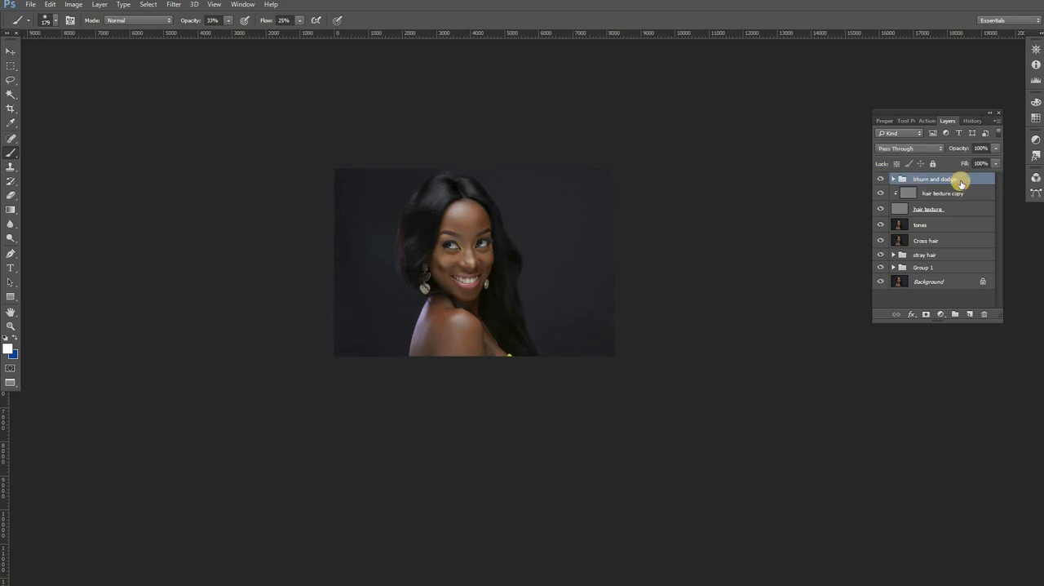
Step: Lower the "bhurn and dodge" group's opacity to 58% and check the image with the group hidden and shown
left_click(994, 149)
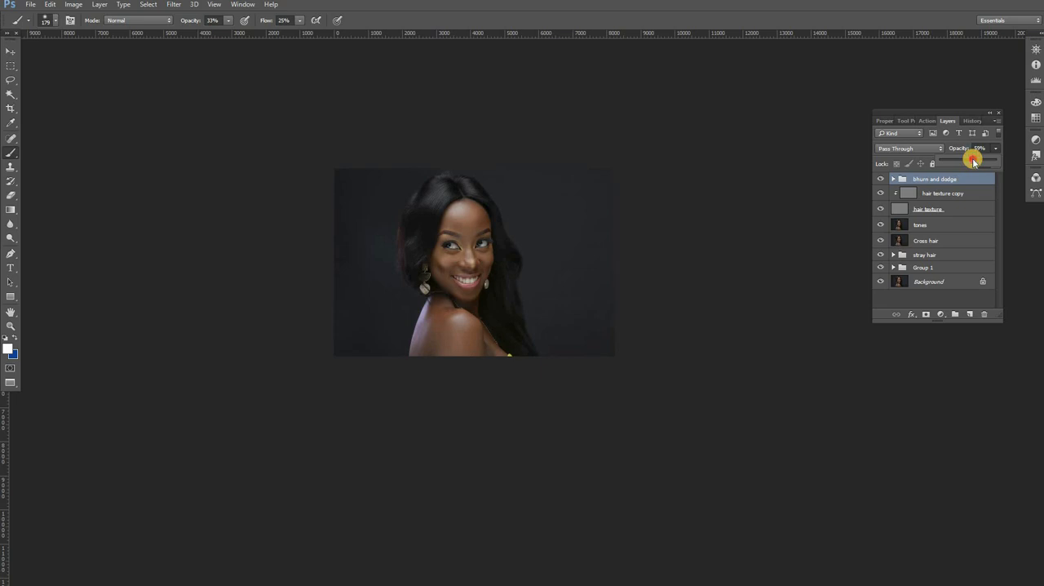
left_click(881, 178)
left_click(881, 179)
left_click(881, 179)
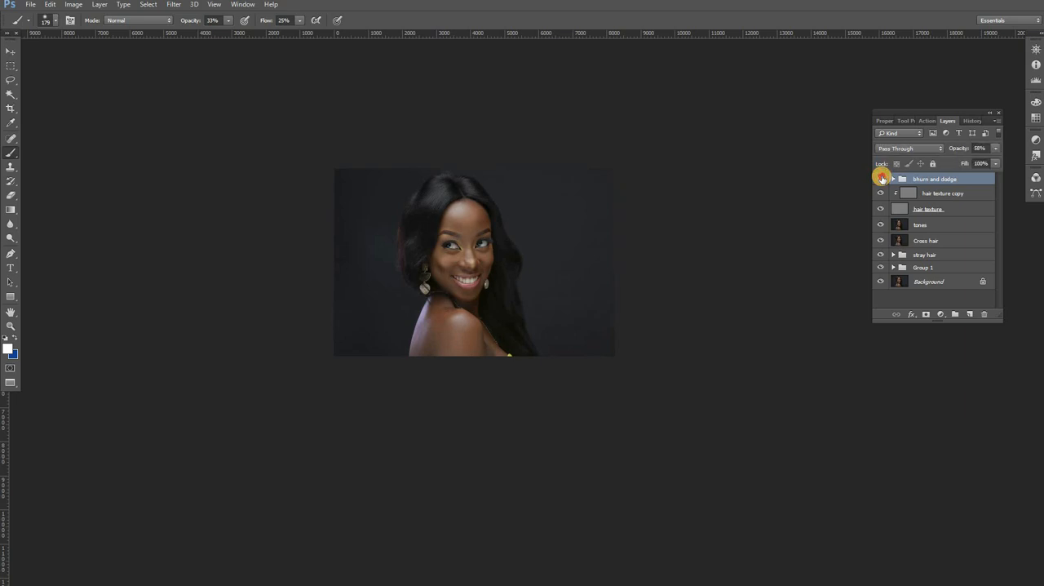
left_click(881, 179)
left_click(881, 179)
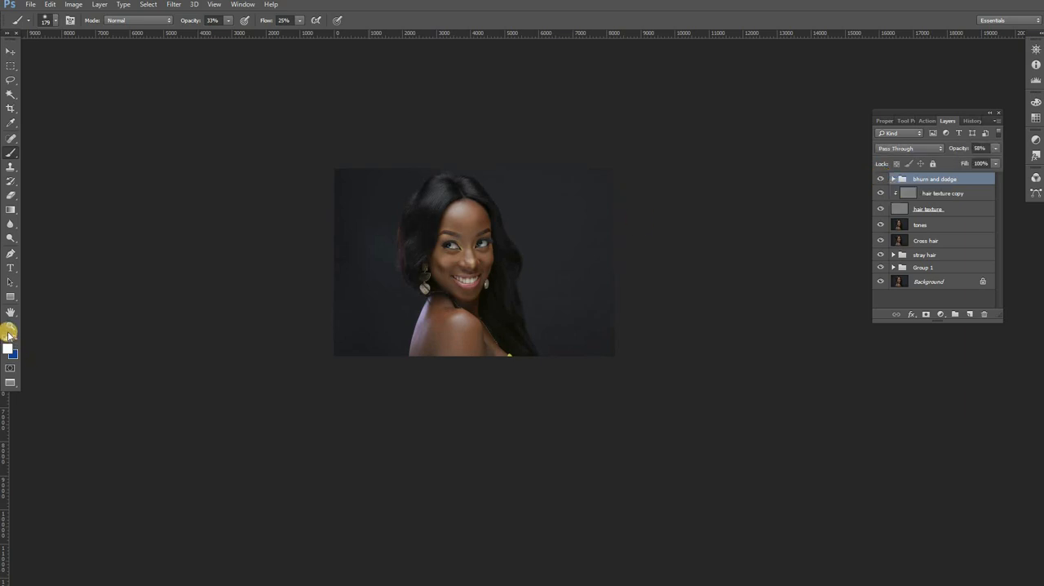
Step: Examine the hair close up with the "bhurn and dodge" group hidden and shown
left_click(10, 327)
left_click_drag(472, 180, 508, 204)
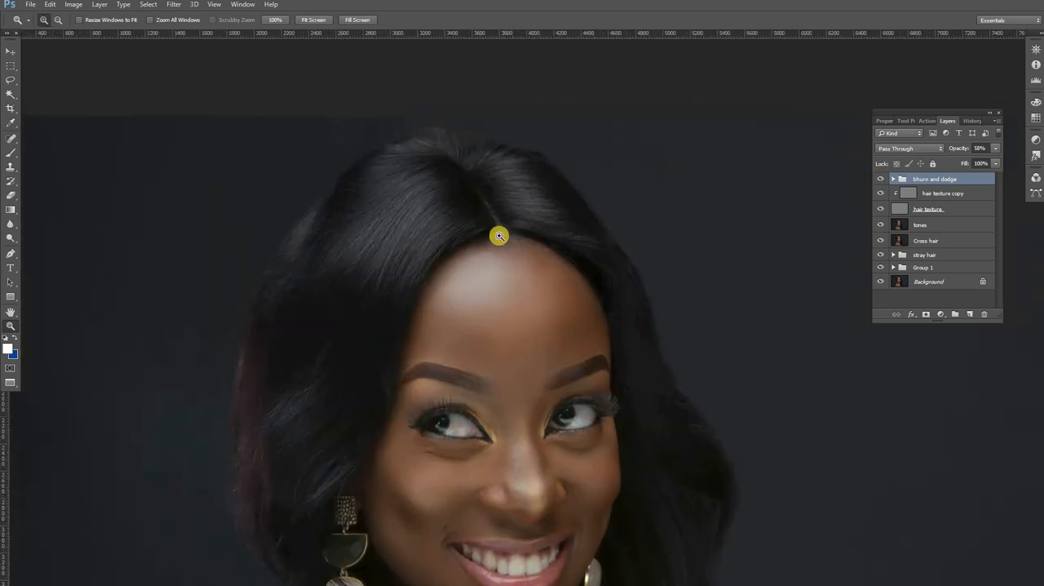
left_click(881, 178)
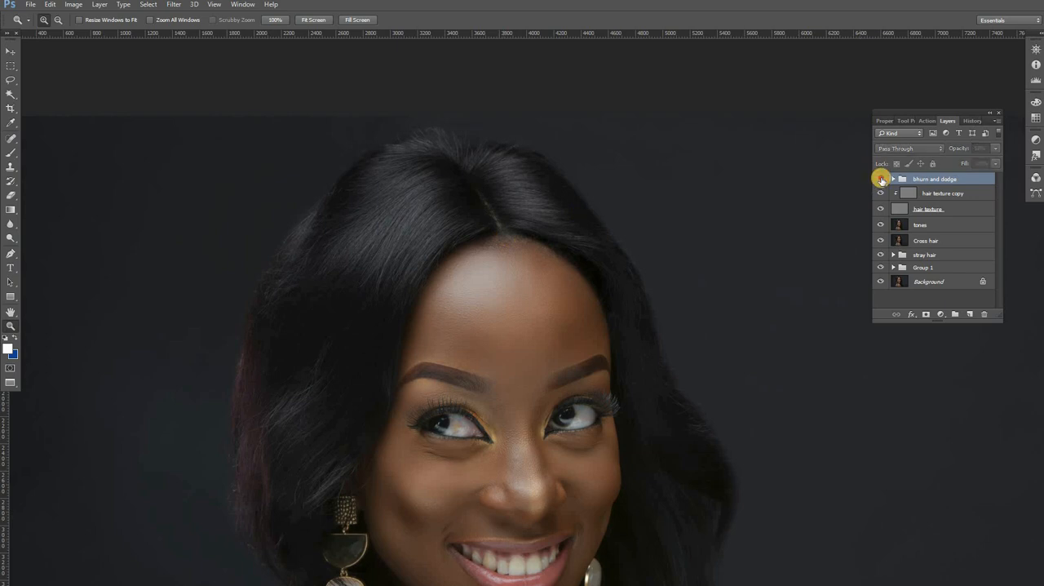
left_click(881, 179)
left_click(881, 179)
left_click(881, 179)
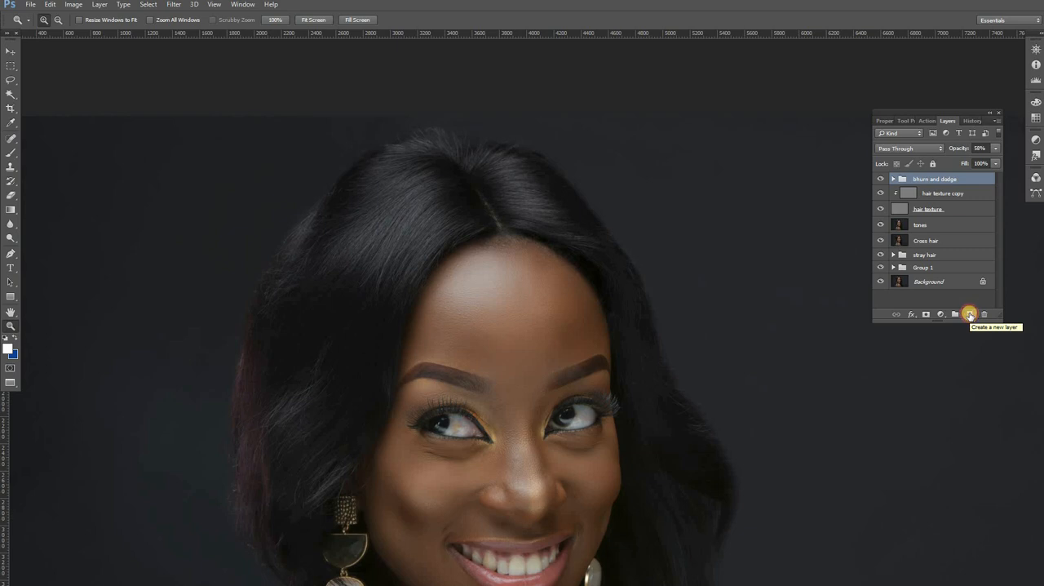
Step: Add a new layer above the "bhurn and dodge" group and set the Brush to 9 px size and 100% hardness
left_click(970, 315)
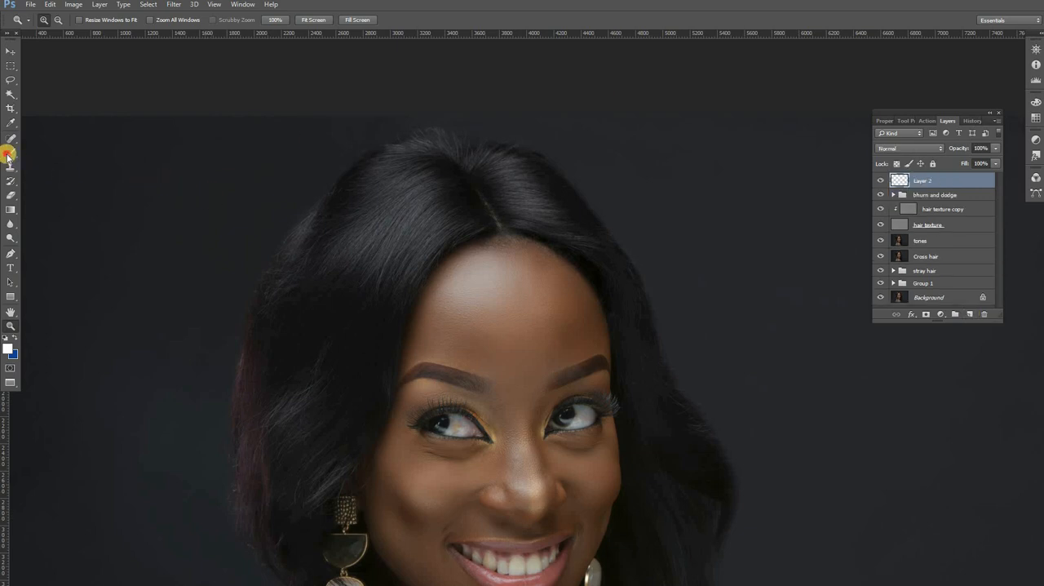
left_click(10, 154)
right_click(467, 218)
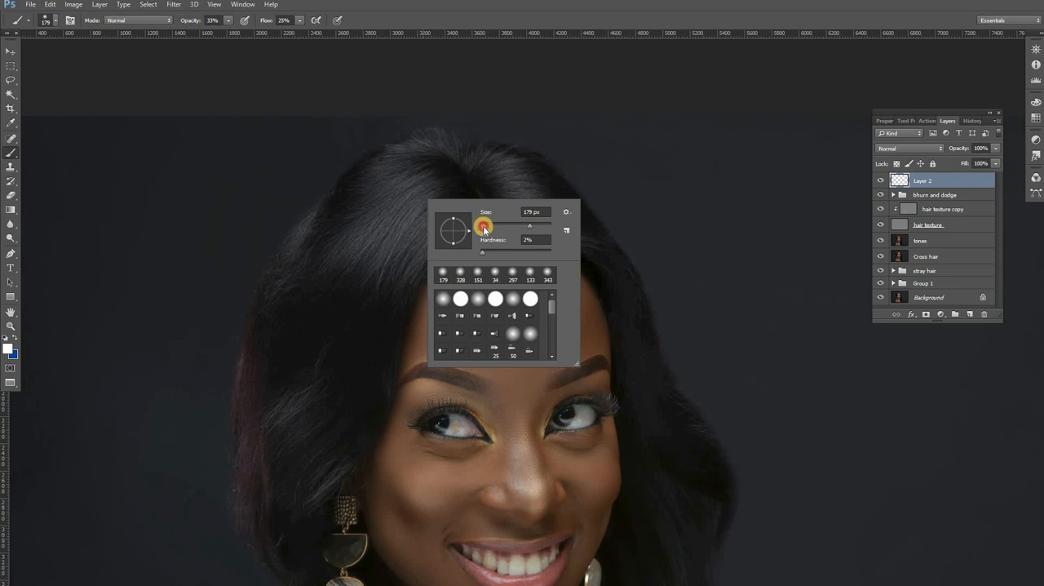
left_click(484, 228)
left_click_drag(491, 252, 494, 252)
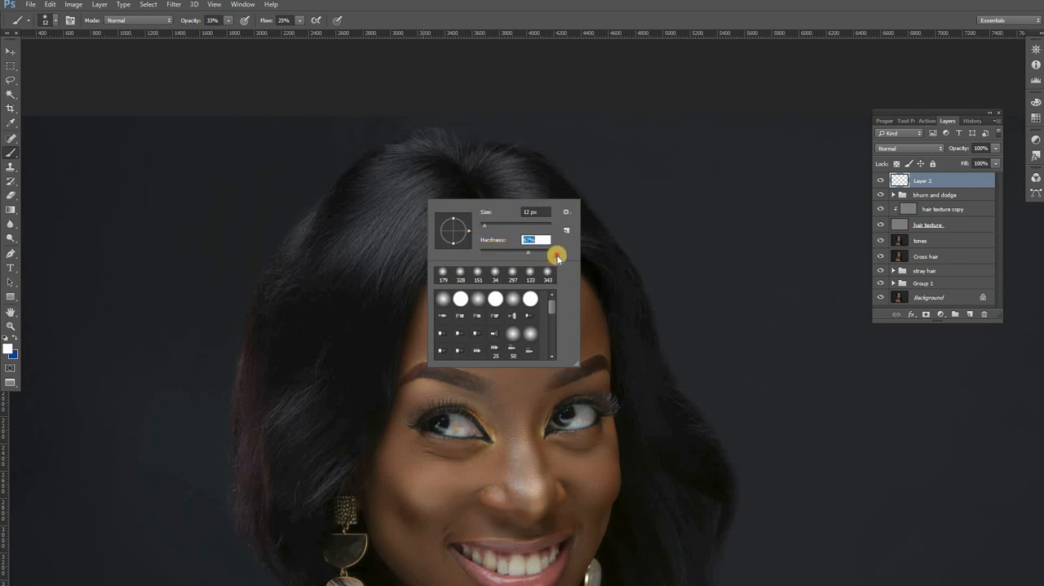
left_click_drag(557, 257, 558, 256)
left_click_drag(484, 225, 477, 225)
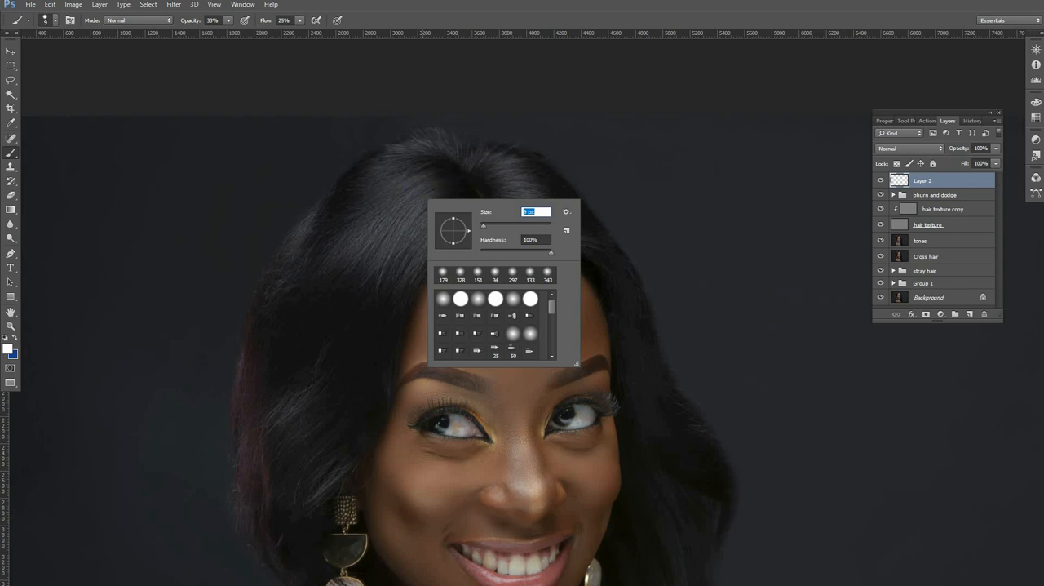
Step: Set the brush opacity and flow to 100%
left_click(228, 22)
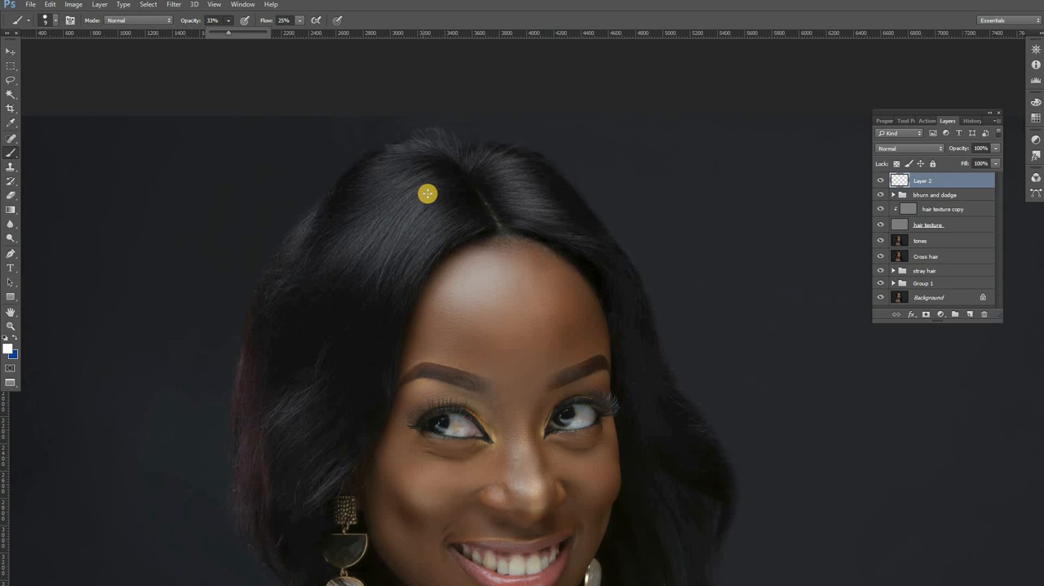
left_click(229, 33)
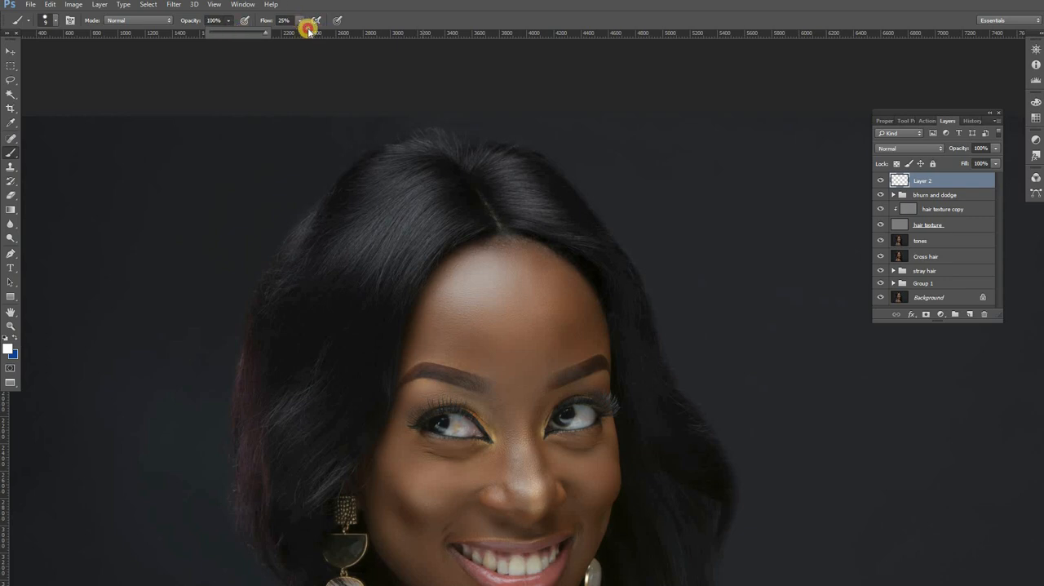
left_click(307, 29)
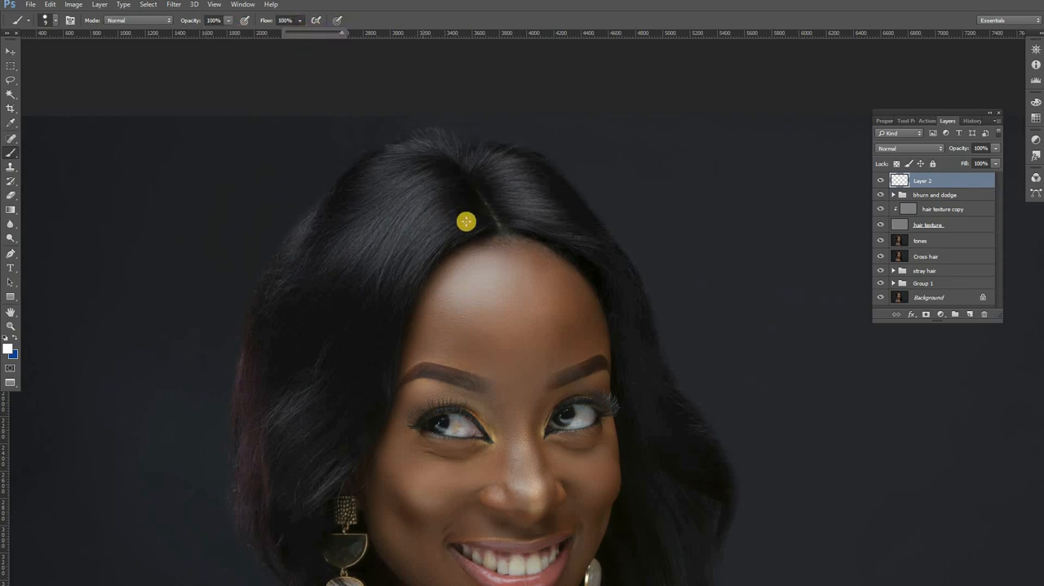
Step: Reduce the brush size to 1 px and undo the thick white test stroke along the hairline
left_click_drag(422, 261, 467, 220)
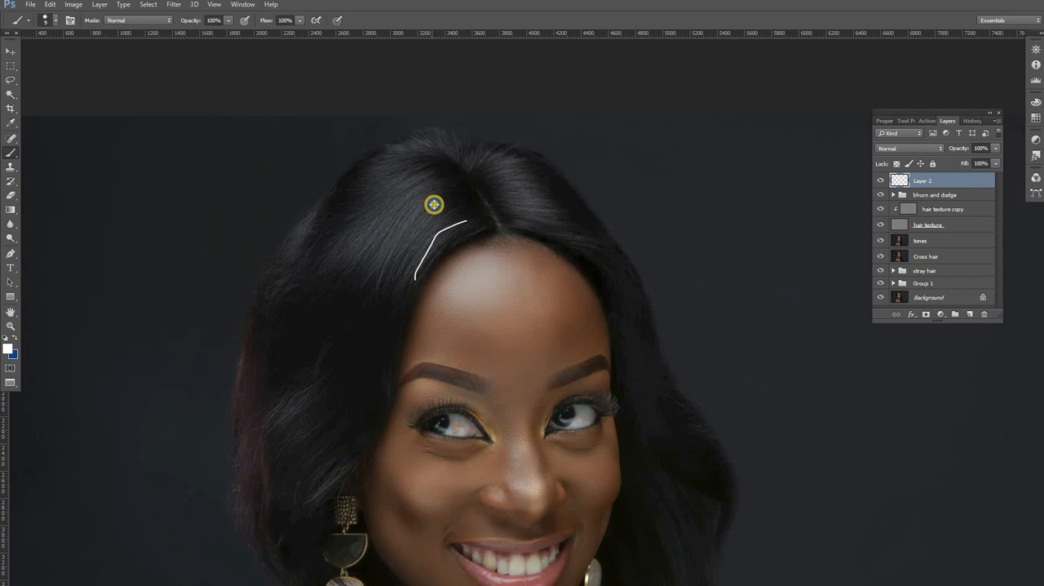
right_click(486, 231)
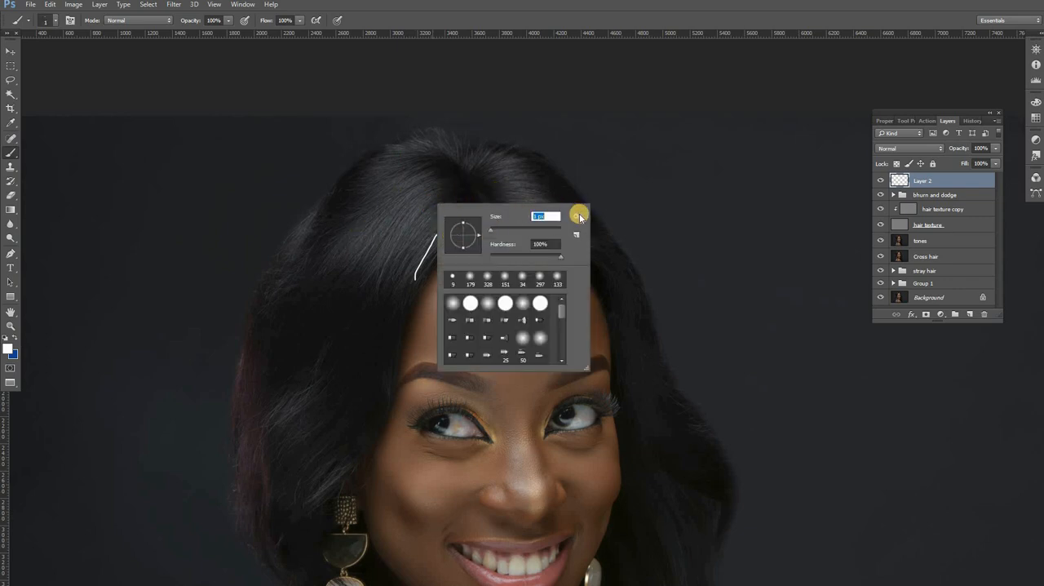
key("Return")
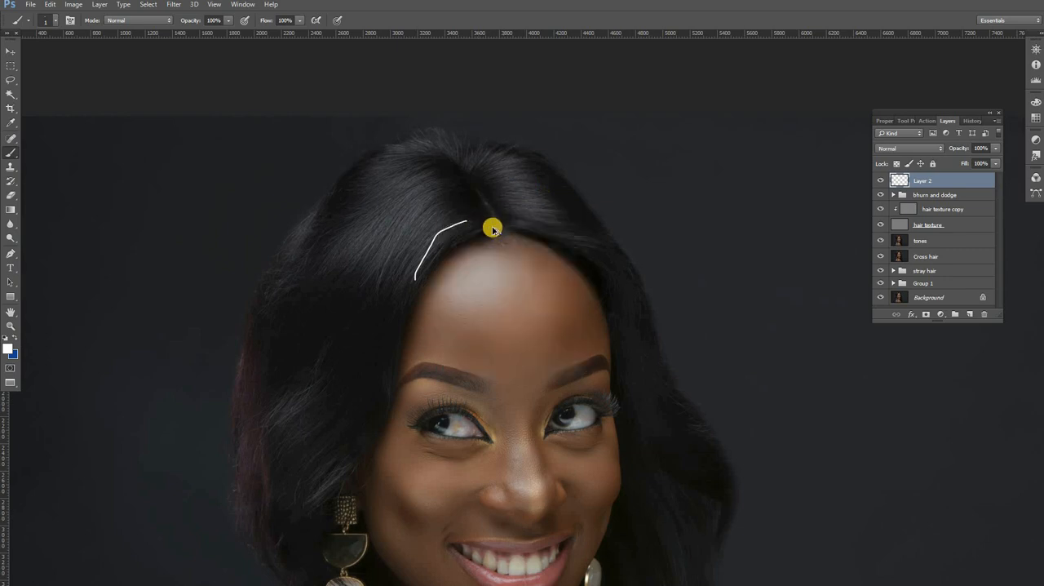
key("ctrl+z")
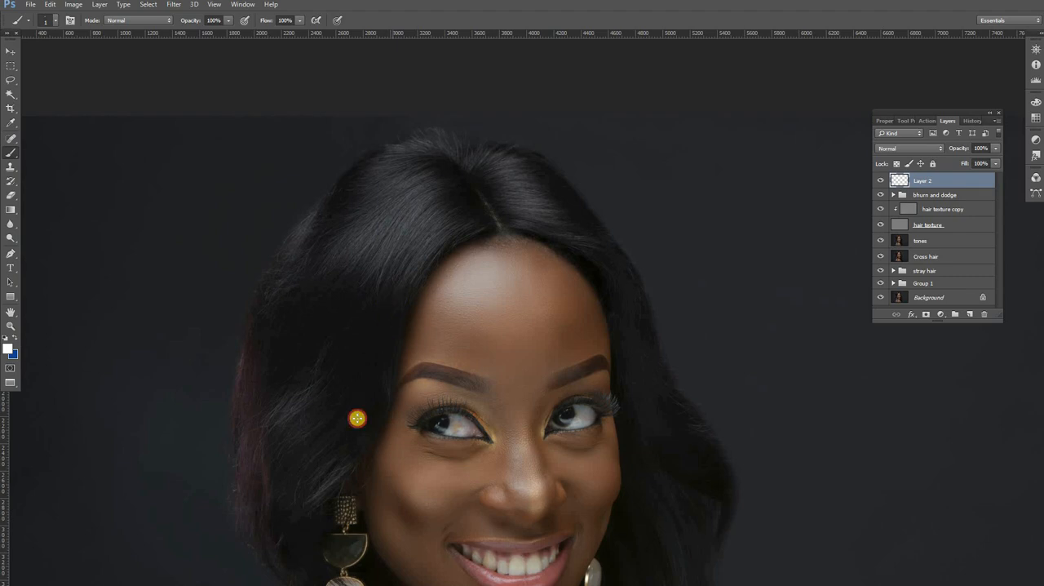
Step: Paint fine white hair strands on Layer 2 over the dark hair beside the face, following the hair's flow down to earring level
left_click_drag(359, 416, 384, 311)
mouse_move(364, 386)
left_mouse_down()
mouse_move(389, 298)
mouse_move(353, 383)
mouse_move(395, 284)
mouse_move(350, 392)
mouse_move(397, 268)
mouse_move(370, 318)
mouse_move(380, 275)
mouse_move(341, 377)
mouse_move(378, 275)
left_mouse_up()
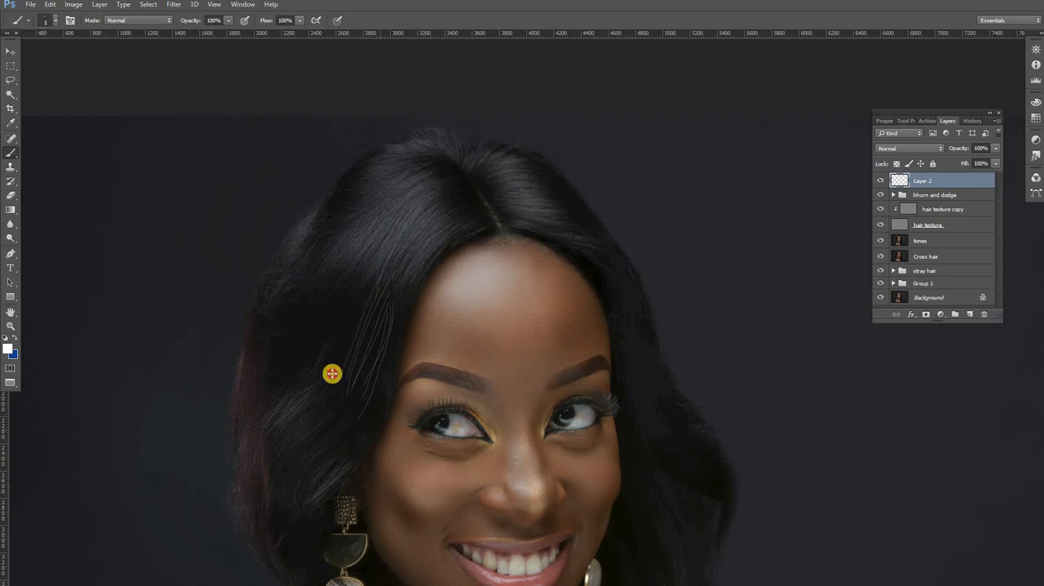
mouse_move(330, 375)
left_mouse_down()
mouse_move(363, 277)
mouse_move(305, 384)
mouse_move(342, 285)
left_mouse_up()
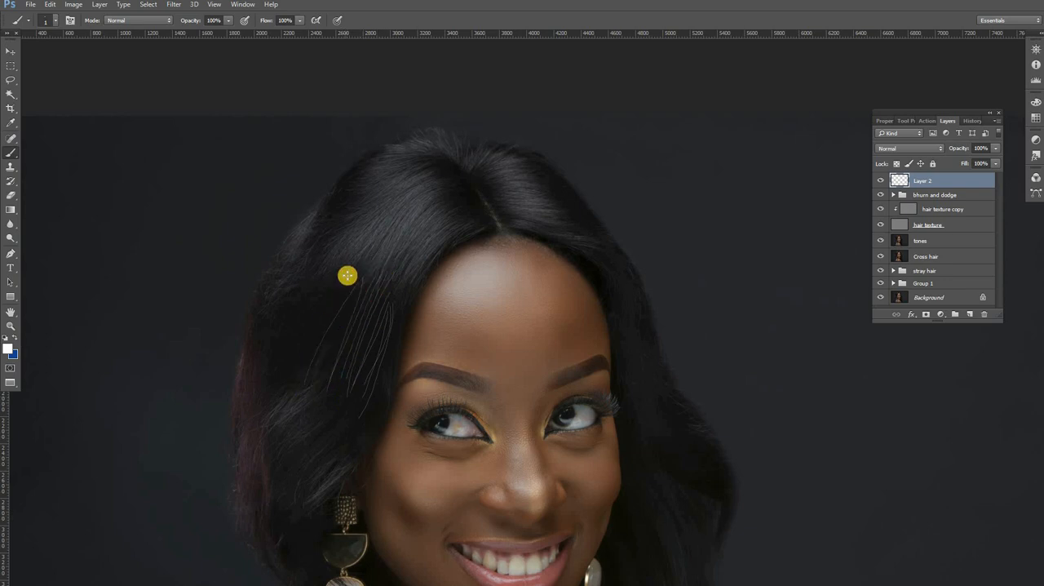
left_click_drag(294, 397, 357, 252)
mouse_move(302, 376)
left_mouse_down()
mouse_move(341, 256)
mouse_move(327, 311)
left_mouse_up()
left_click_drag(285, 387, 341, 280)
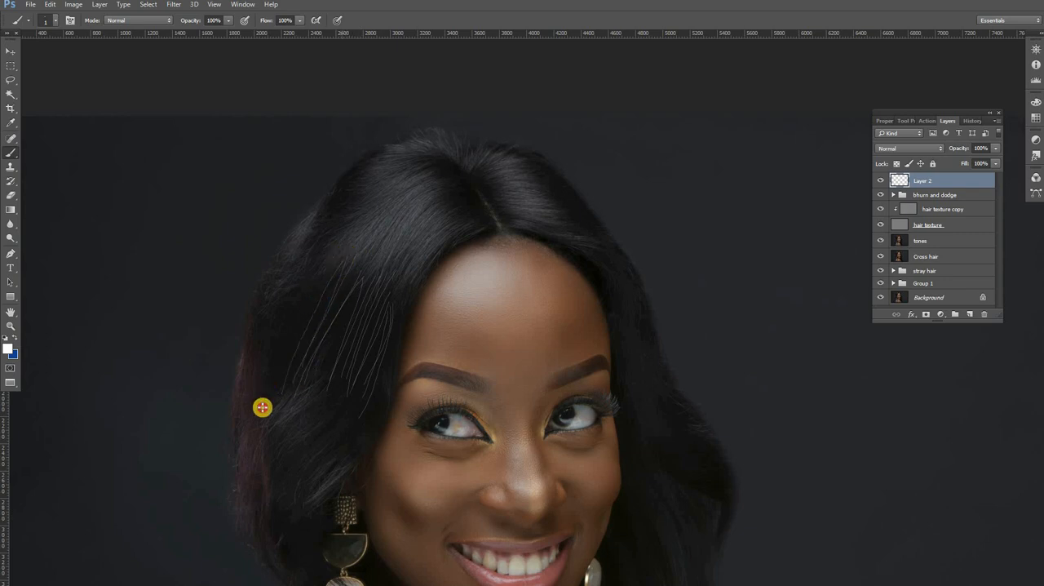
left_click_drag(263, 407, 331, 261)
left_click_drag(234, 422, 340, 270)
left_click_drag(285, 399, 348, 306)
left_click_drag(285, 427, 365, 277)
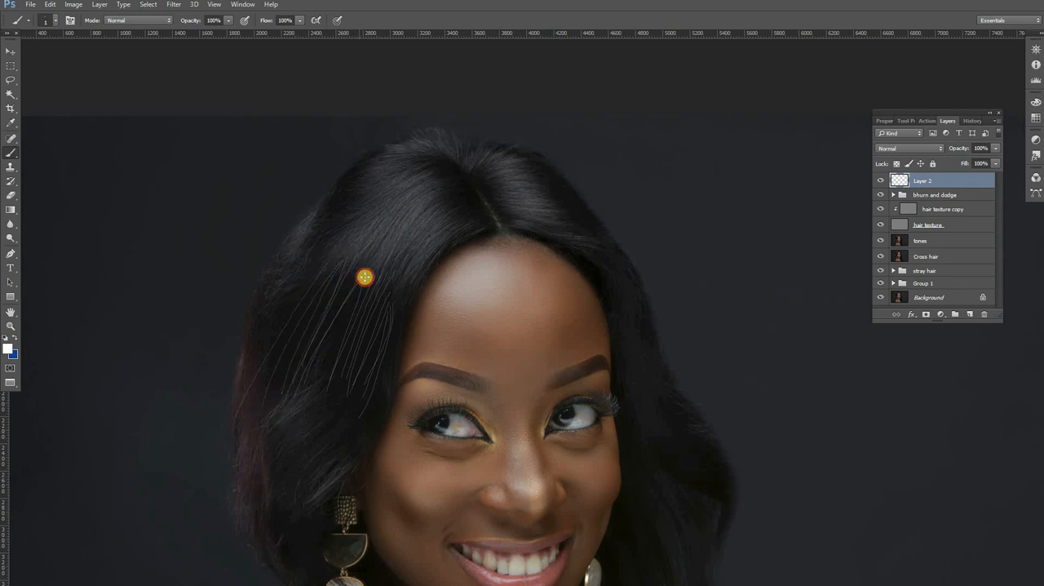
mouse_move(273, 502)
left_mouse_down()
mouse_move(366, 287)
mouse_move(275, 499)
left_mouse_up()
mouse_move(378, 298)
left_mouse_down()
mouse_move(321, 460)
mouse_move(338, 455)
mouse_move(388, 369)
left_mouse_up()
left_click_drag(390, 323, 384, 415)
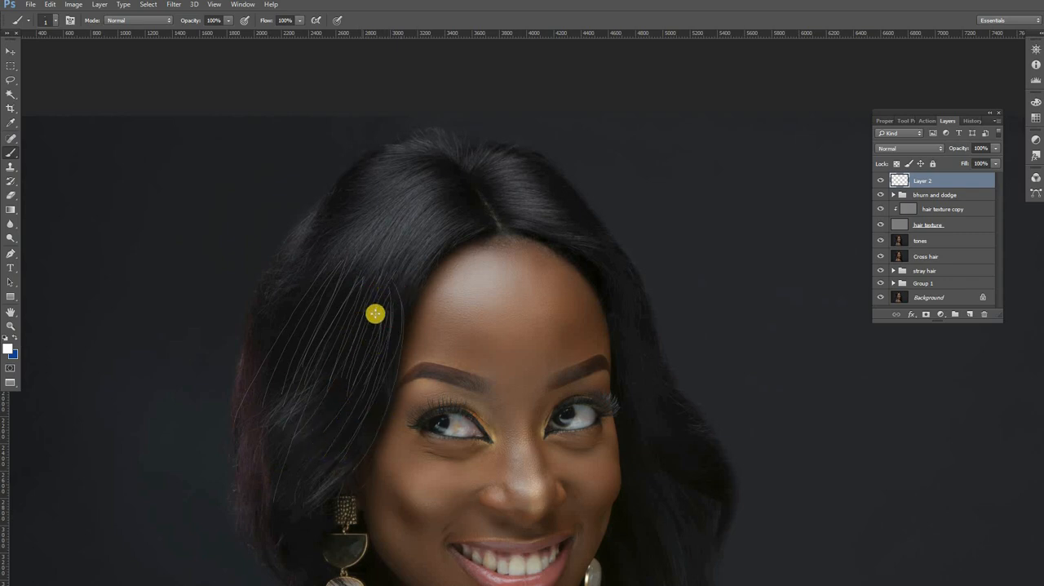
left_click_drag(375, 313, 322, 419)
left_click_drag(368, 286, 280, 456)
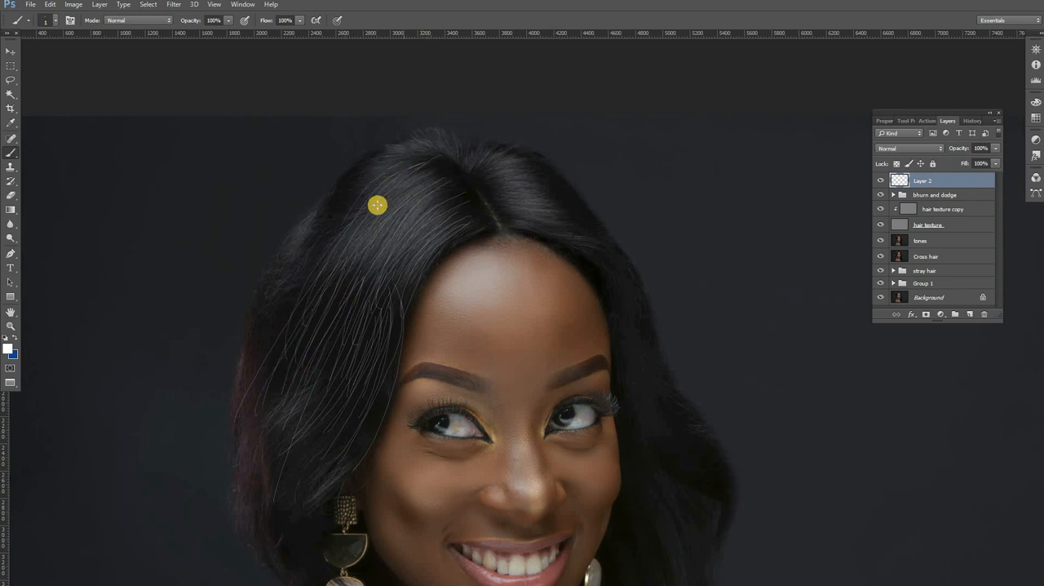
Step: Paint more fine white strands from the crown down the hair and on the other side of the parting
left_click_drag(353, 187, 274, 332)
left_click_drag(374, 174, 293, 311)
mouse_move(474, 224)
left_mouse_down()
mouse_move(378, 363)
mouse_move(388, 329)
left_mouse_up()
mouse_move(461, 188)
left_mouse_down()
mouse_move(384, 334)
mouse_move(294, 379)
left_mouse_up()
left_click_drag(438, 175, 245, 391)
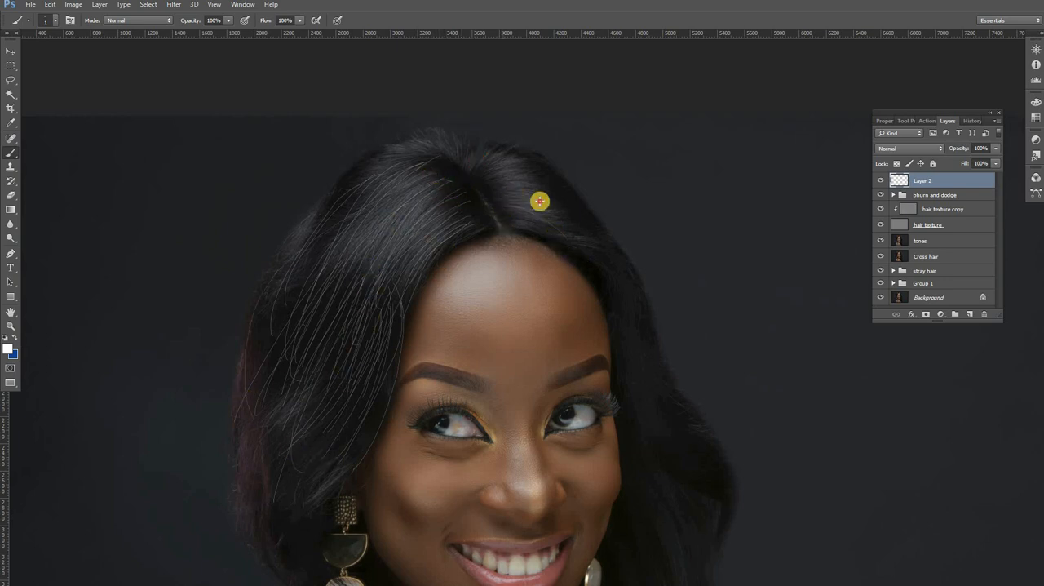
left_click_drag(540, 201, 577, 253)
mouse_move(504, 188)
left_mouse_down()
mouse_move(561, 207)
mouse_move(483, 180)
mouse_move(566, 198)
mouse_move(511, 179)
mouse_move(541, 181)
left_mouse_up()
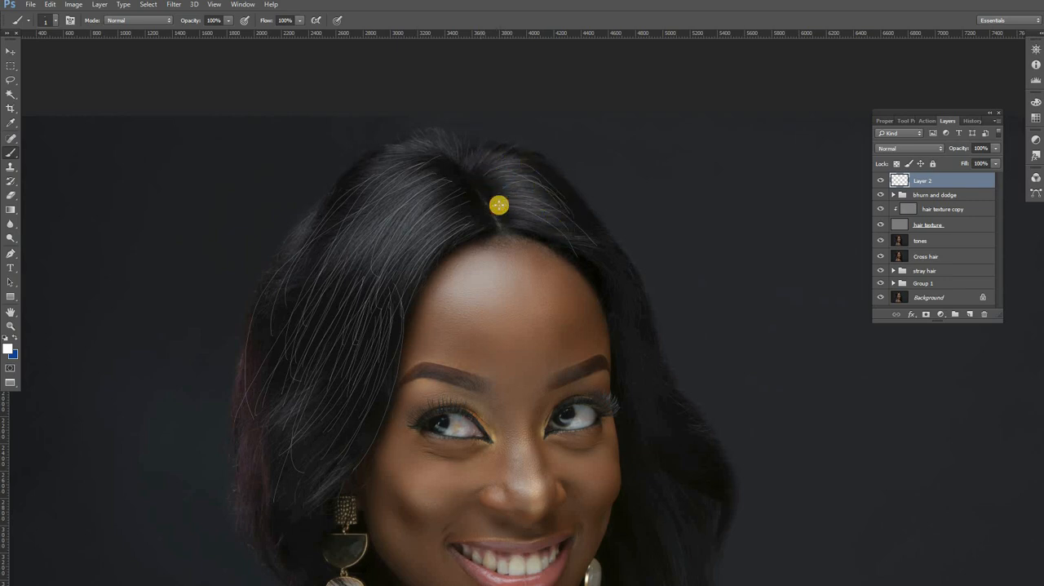
Step: Set the foreground color to black and paint fine dark strands between the white ones from the parting down the hair
left_click(10, 350)
left_click(492, 281)
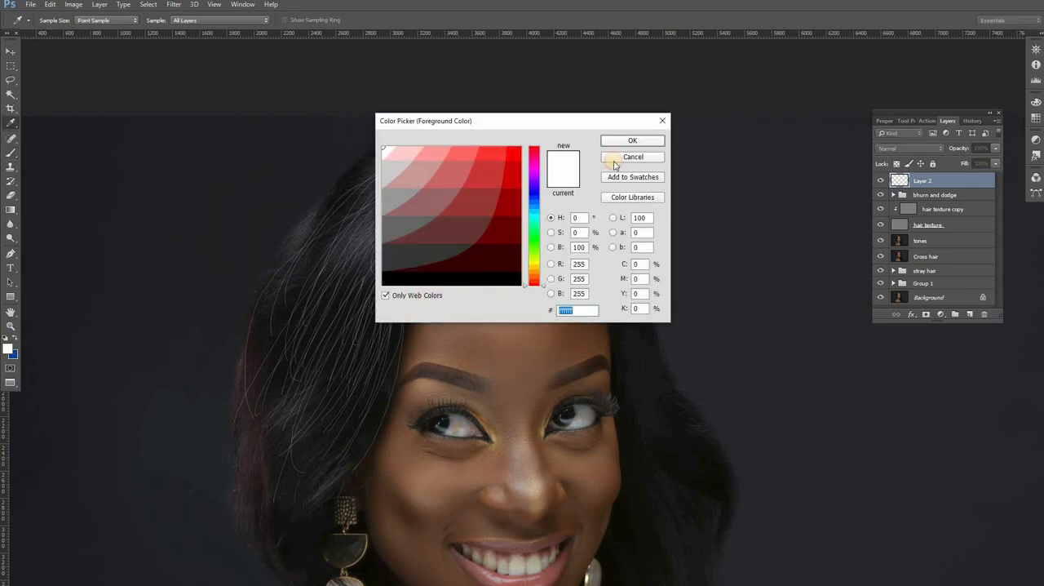
left_click(632, 143)
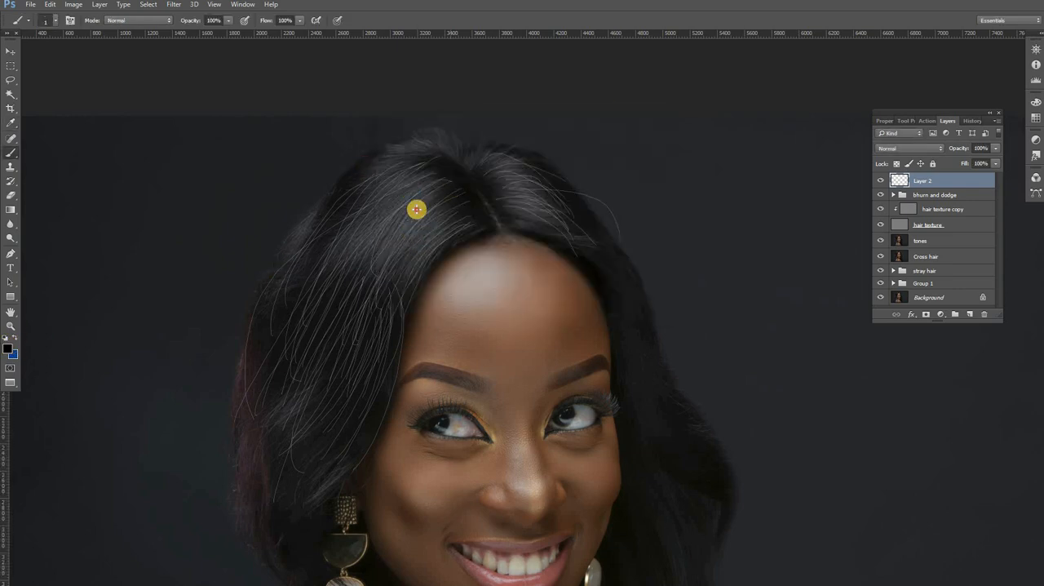
mouse_move(447, 194)
left_mouse_down()
mouse_move(388, 270)
mouse_move(469, 192)
mouse_move(345, 318)
left_mouse_up()
left_click_drag(448, 231, 412, 246)
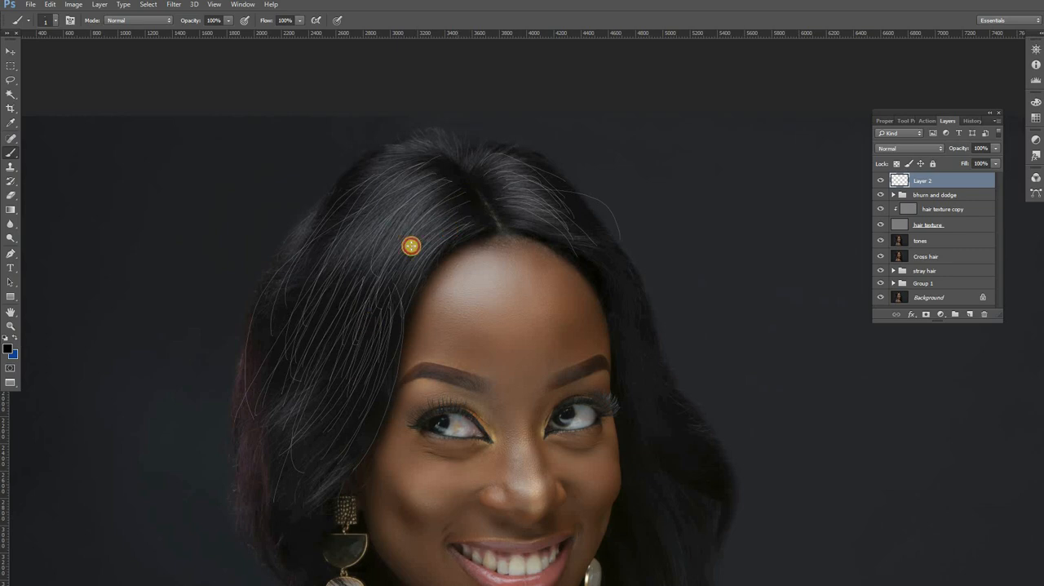
mouse_move(420, 191)
left_mouse_down()
mouse_move(380, 261)
mouse_move(411, 185)
mouse_move(343, 308)
mouse_move(427, 190)
mouse_move(301, 301)
mouse_move(424, 180)
mouse_move(327, 281)
left_mouse_up()
left_click_drag(465, 167, 352, 284)
mouse_move(448, 192)
left_mouse_down()
mouse_move(310, 411)
mouse_move(349, 338)
left_mouse_up()
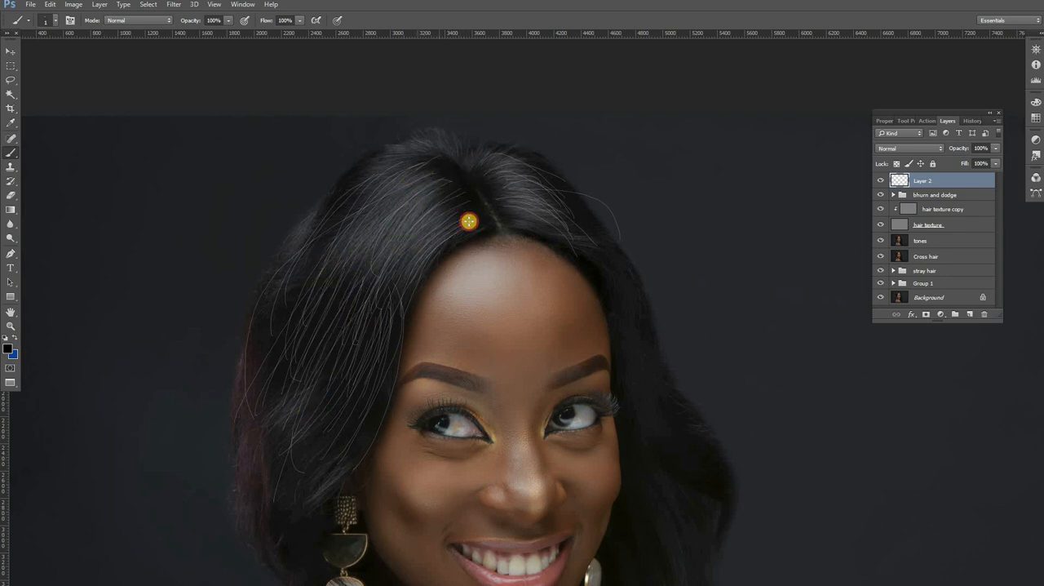
left_click_drag(463, 218, 352, 442)
left_click_drag(475, 188, 381, 303)
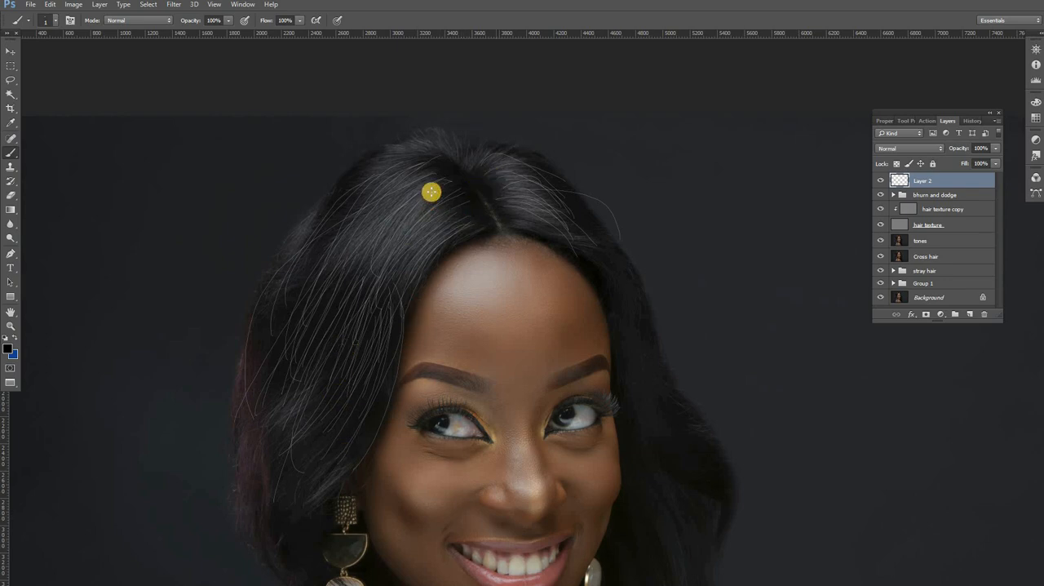
left_click_drag(432, 192, 305, 377)
left_click_drag(377, 217, 283, 439)
left_click_drag(421, 219, 339, 453)
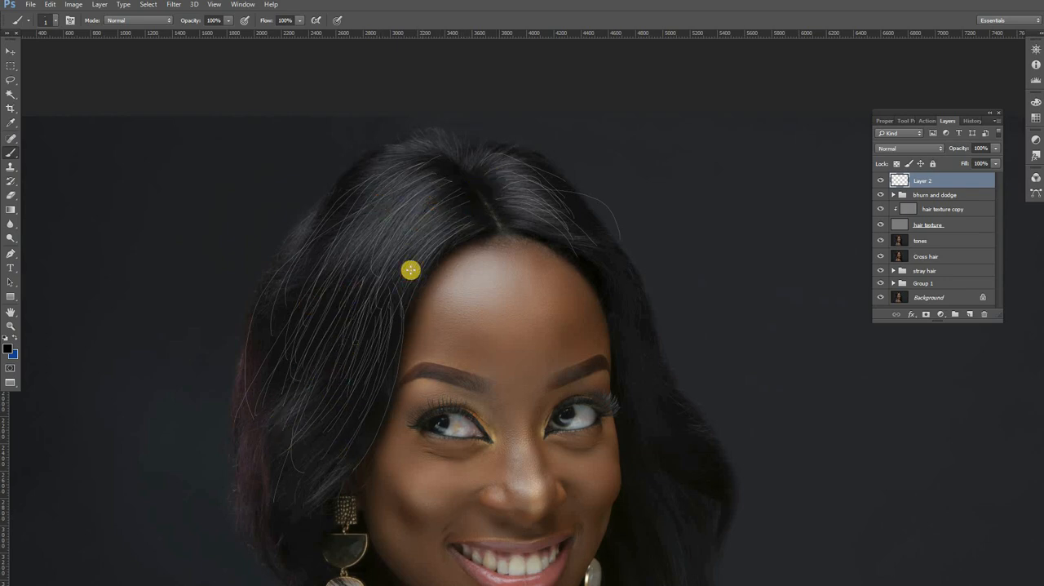
left_click_drag(411, 270, 350, 455)
left_click_drag(440, 195, 345, 315)
left_click_drag(412, 186, 255, 371)
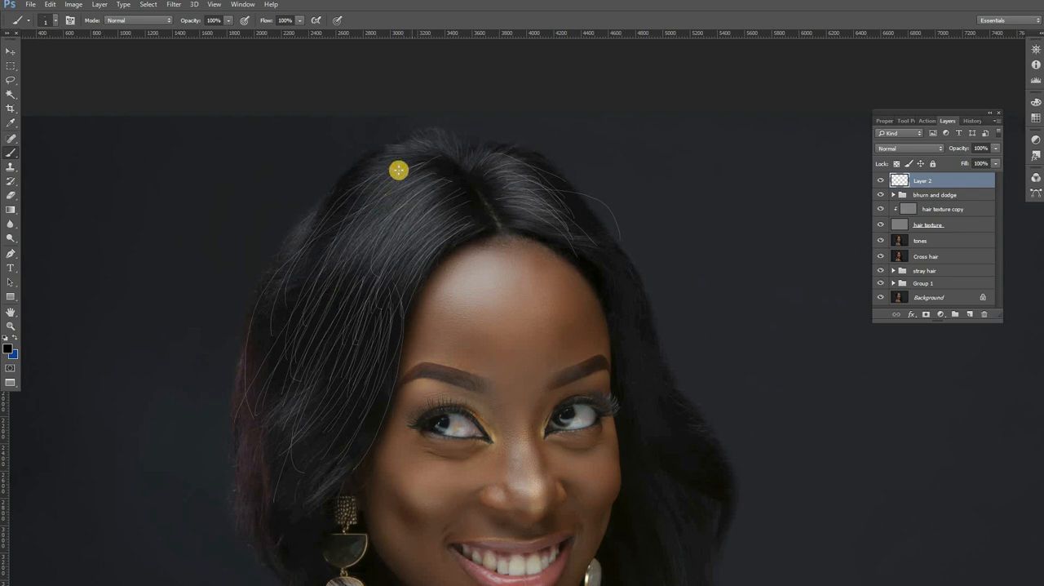
mouse_move(400, 171)
left_mouse_down()
mouse_move(324, 351)
mouse_move(314, 244)
mouse_move(373, 267)
mouse_move(304, 308)
left_mouse_up()
left_click_drag(436, 191, 338, 284)
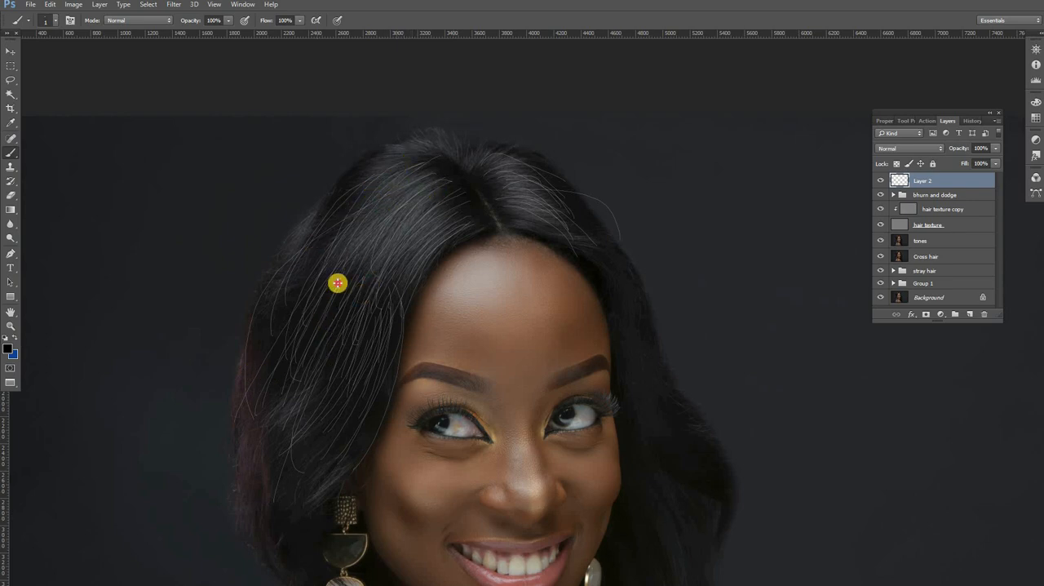
mouse_move(451, 193)
left_mouse_down()
mouse_move(452, 242)
mouse_move(442, 230)
mouse_move(466, 234)
mouse_move(386, 324)
left_mouse_up()
left_click_drag(471, 173, 327, 345)
left_click_drag(394, 209, 313, 456)
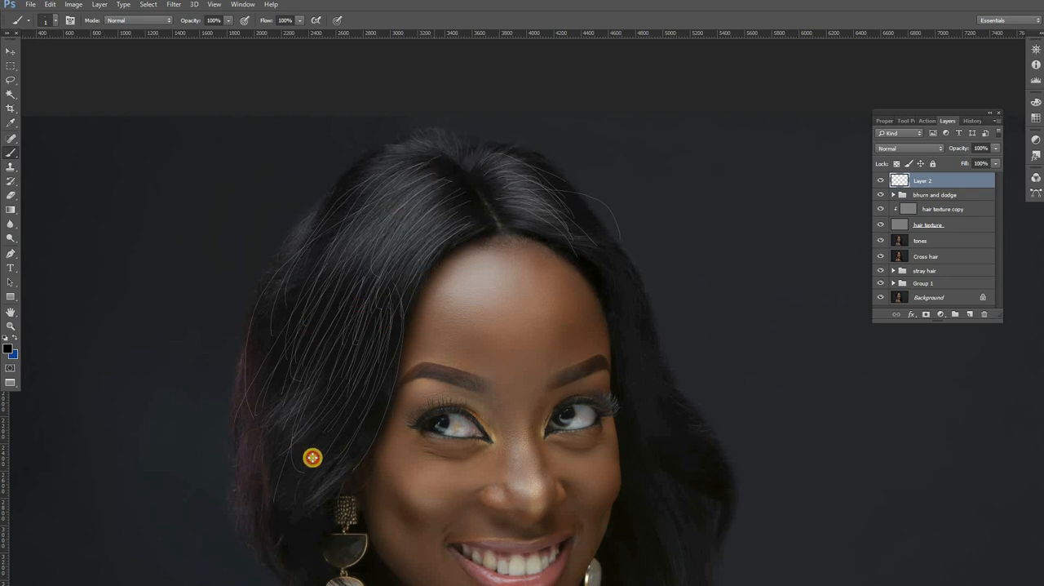
mouse_move(381, 254)
left_mouse_down()
mouse_move(350, 356)
mouse_move(347, 411)
left_mouse_up()
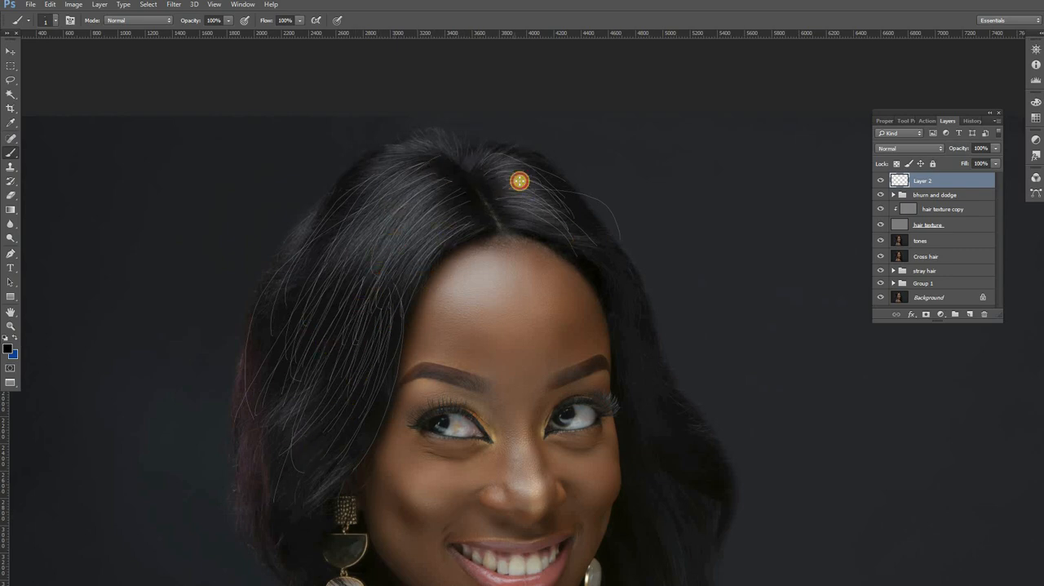
Step: Set Layer 2's blend mode to Soft Light and compare the image with the layer hidden and shown
left_click(908, 147)
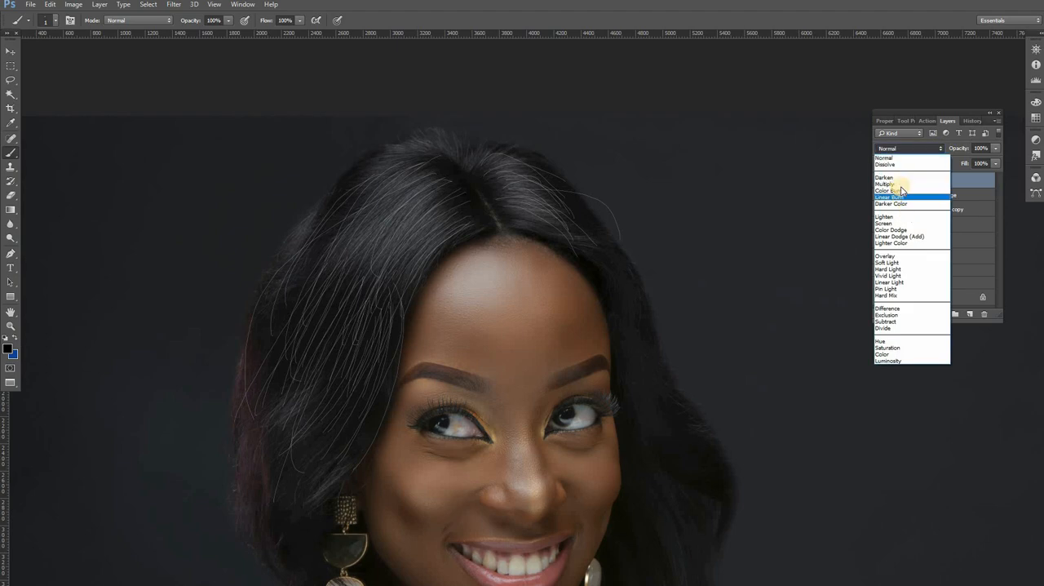
left_click(895, 263)
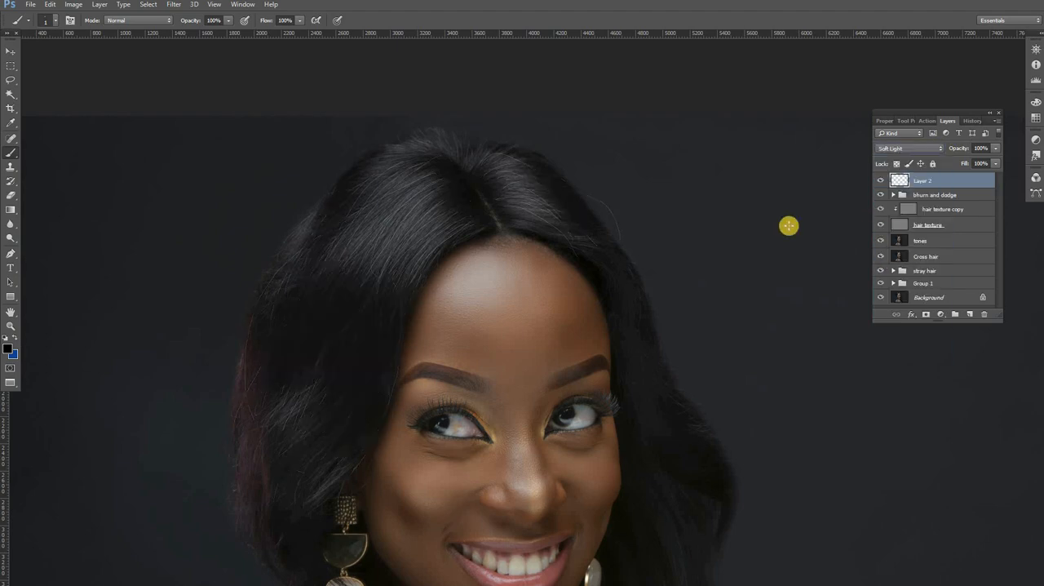
left_click(879, 180)
left_click(879, 181)
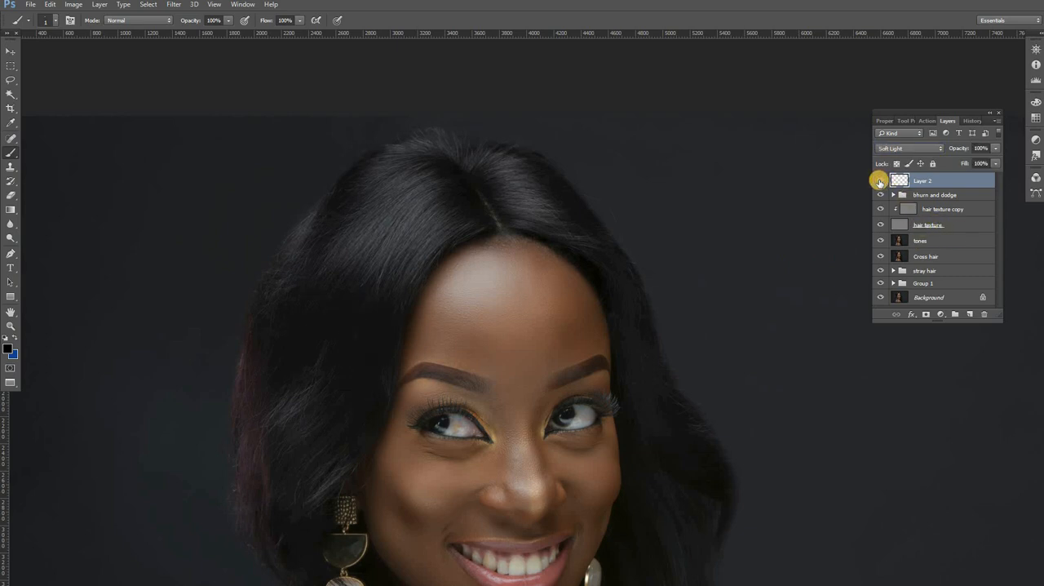
left_click(880, 180)
left_click(880, 181)
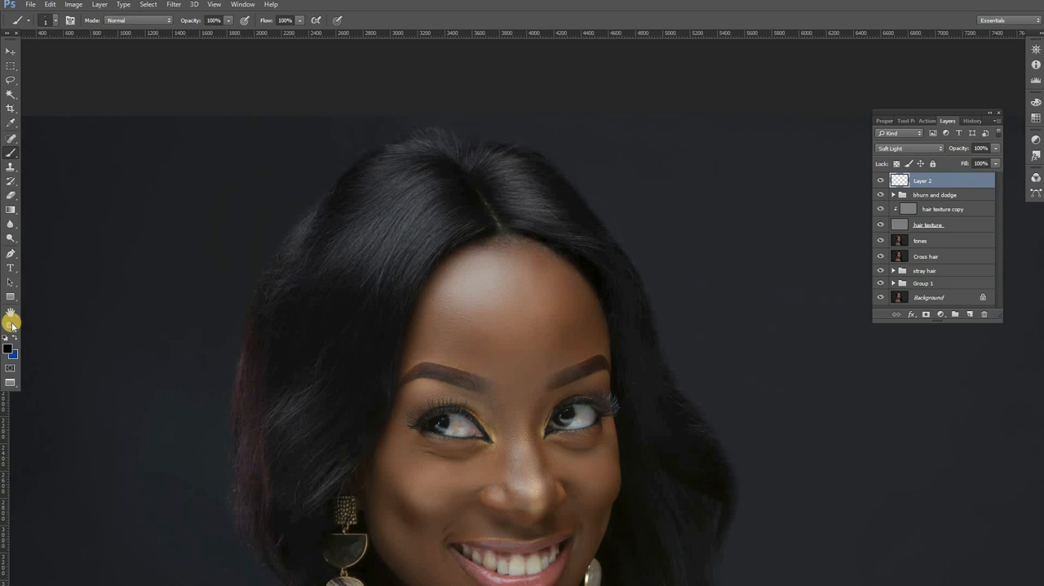
Step: Examine the crown and hairline close up with Layer 2 hidden and shown
left_click(11, 325)
left_click(455, 215)
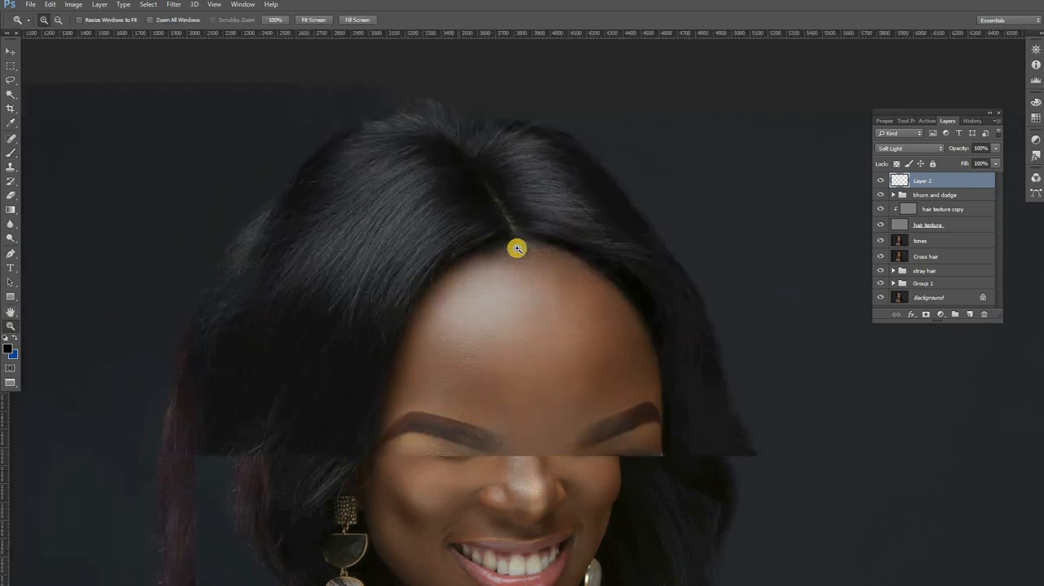
left_click(517, 248)
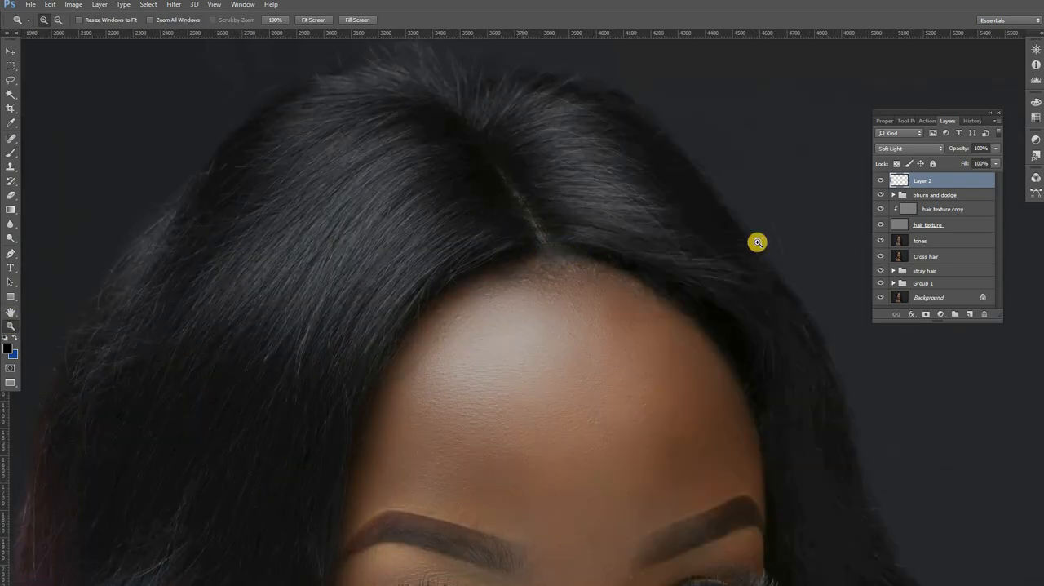
left_click(879, 180)
left_click(880, 181)
left_click(880, 181)
left_click(880, 180)
Step: Add a mask to Layer 2 and paint it black with a soft 167 px brush along the hair's outer edge
left_click(926, 316)
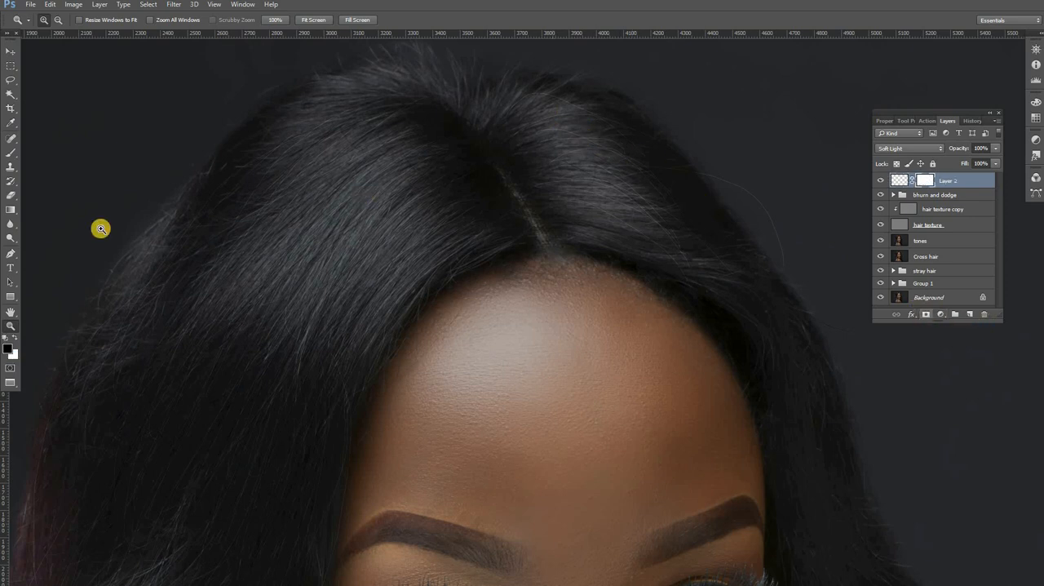
left_click(9, 152)
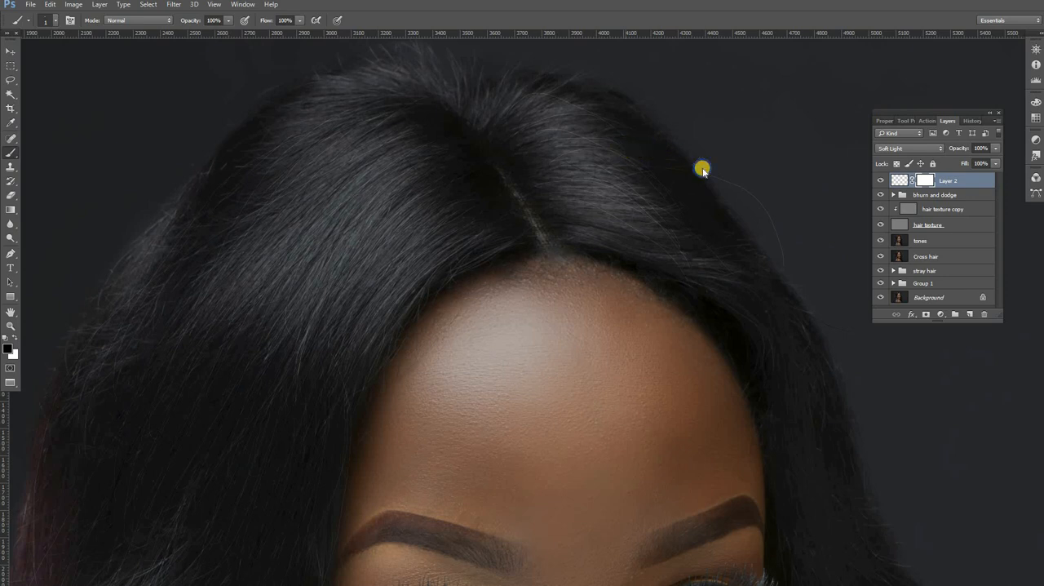
right_click(704, 168)
left_click_drag(678, 193, 594, 118)
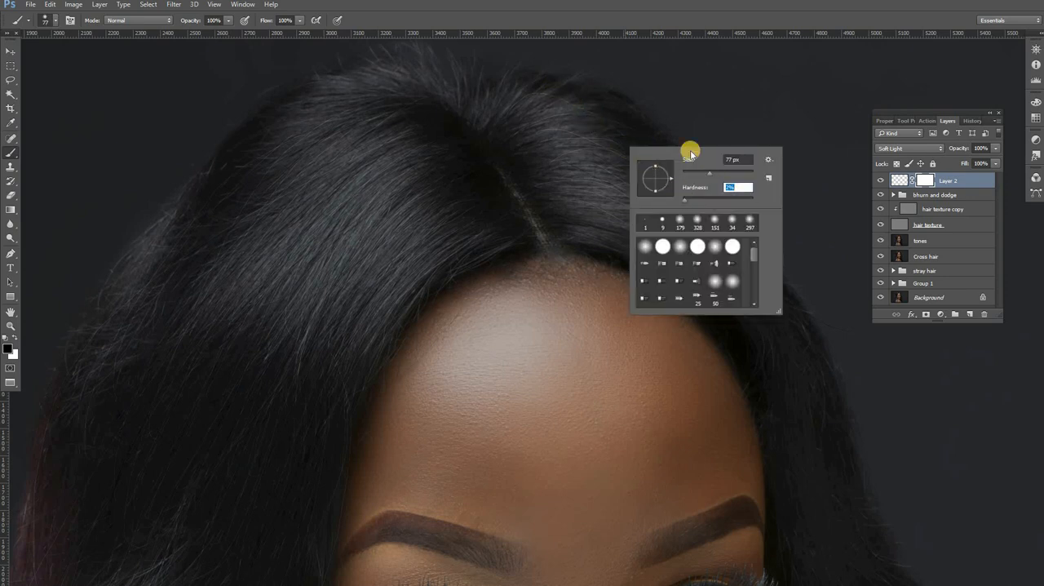
mouse_move(730, 172)
left_mouse_down()
mouse_move(221, 187)
mouse_move(517, 139)
mouse_move(536, 81)
mouse_move(691, 149)
left_mouse_up()
key("Return")
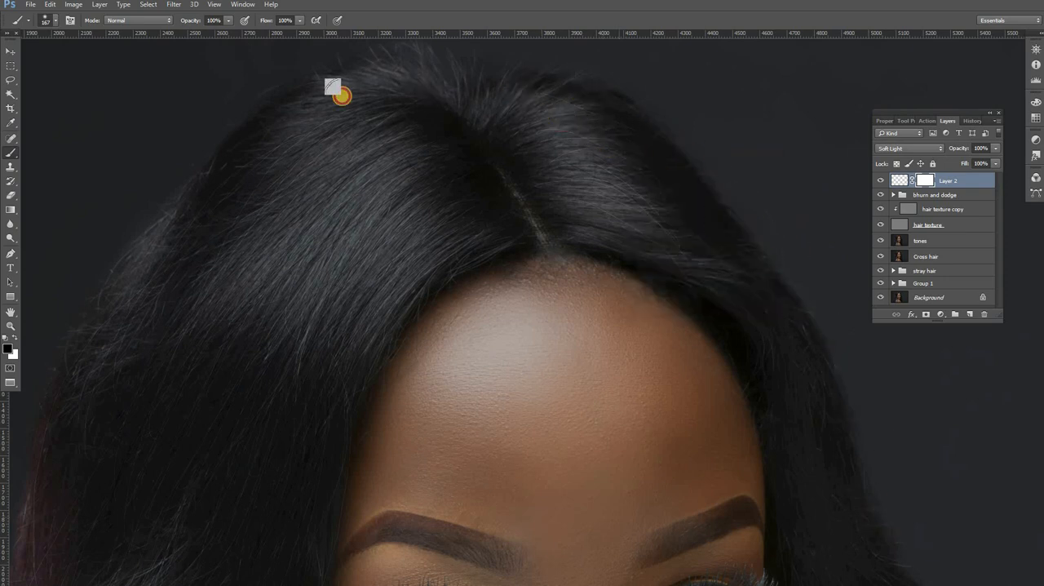
left_click_drag(120, 353, 155, 286)
mouse_move(97, 307)
left_mouse_down()
mouse_move(179, 201)
mouse_move(126, 517)
mouse_move(170, 256)
left_mouse_up()
Step: Enlarge the brush to 467 px and mask out the painted strands in the dark hair beside the forehead
scroll(373, 273, "down", 2)
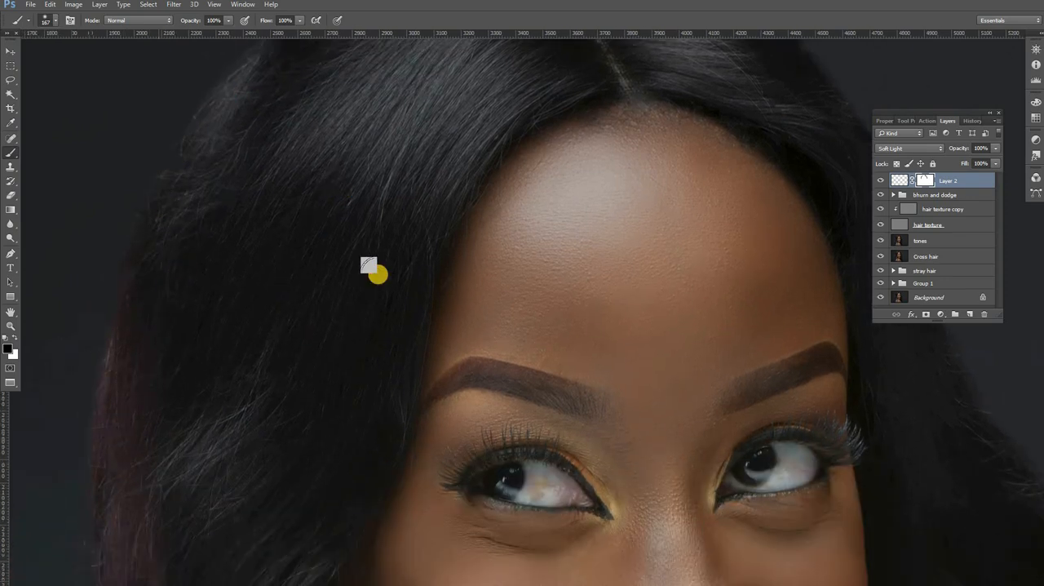
right_click(503, 296)
left_click(392, 260)
scroll(462, 390, "down", 4)
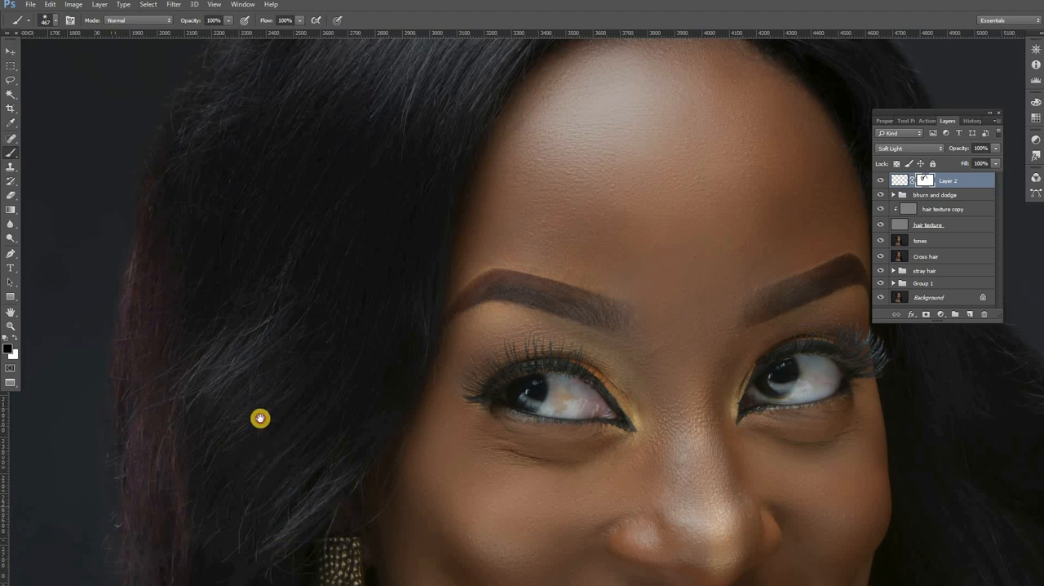
scroll(269, 453, "down", 3)
scroll(182, 282, "up", 3)
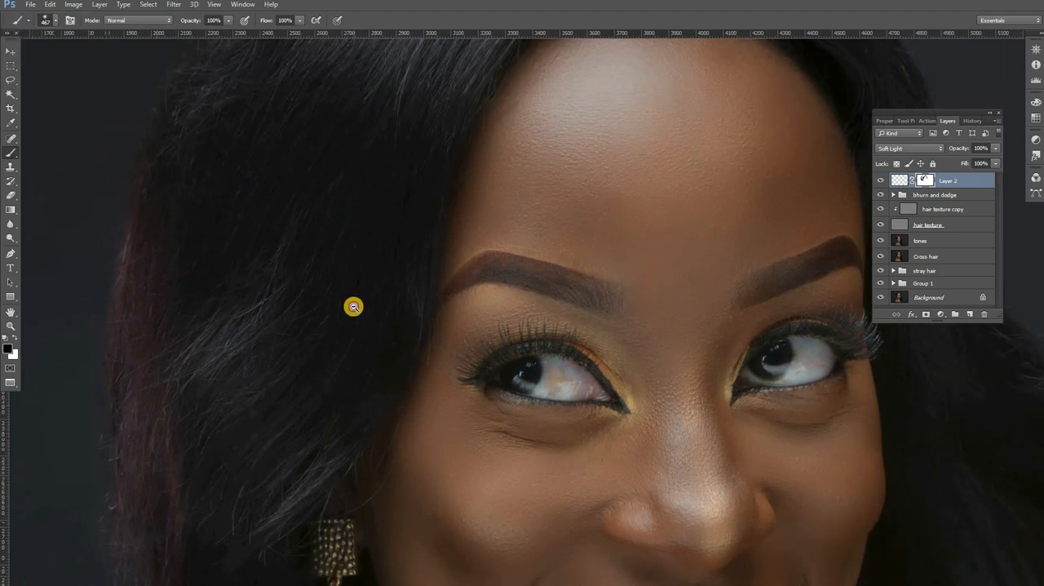
Step: Target Layer 2's painted strands instead of its mask and soften them with a light Gaussian Blur
scroll(353, 306, "down", 3)
key("alt+space")
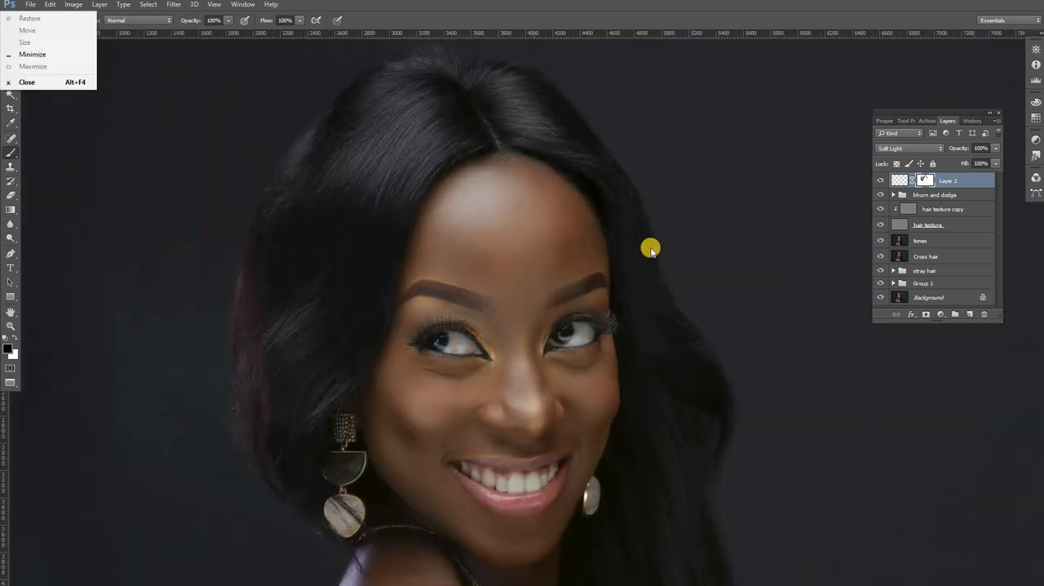
left_click(392, 42)
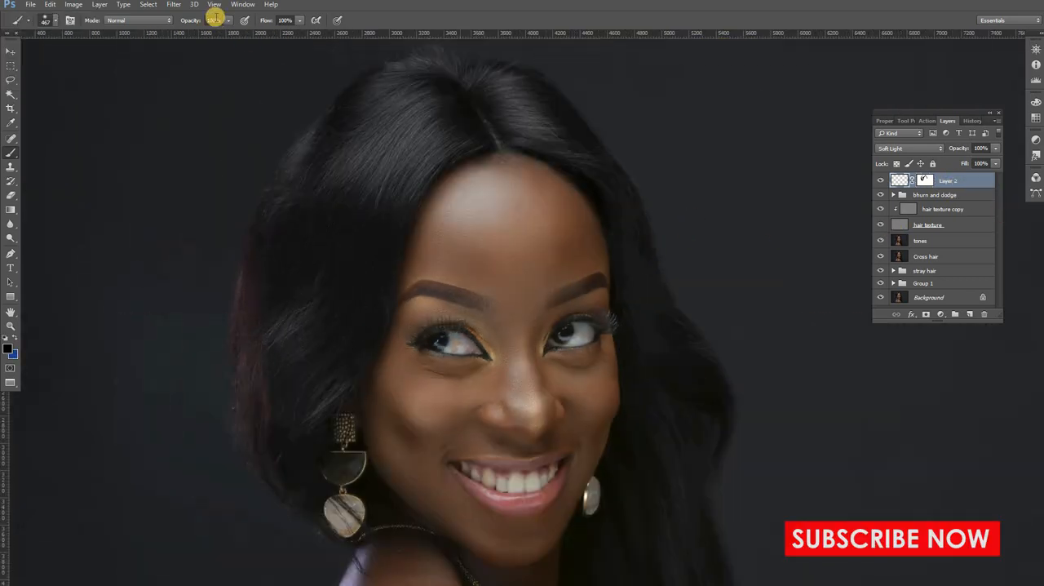
left_click(174, 5)
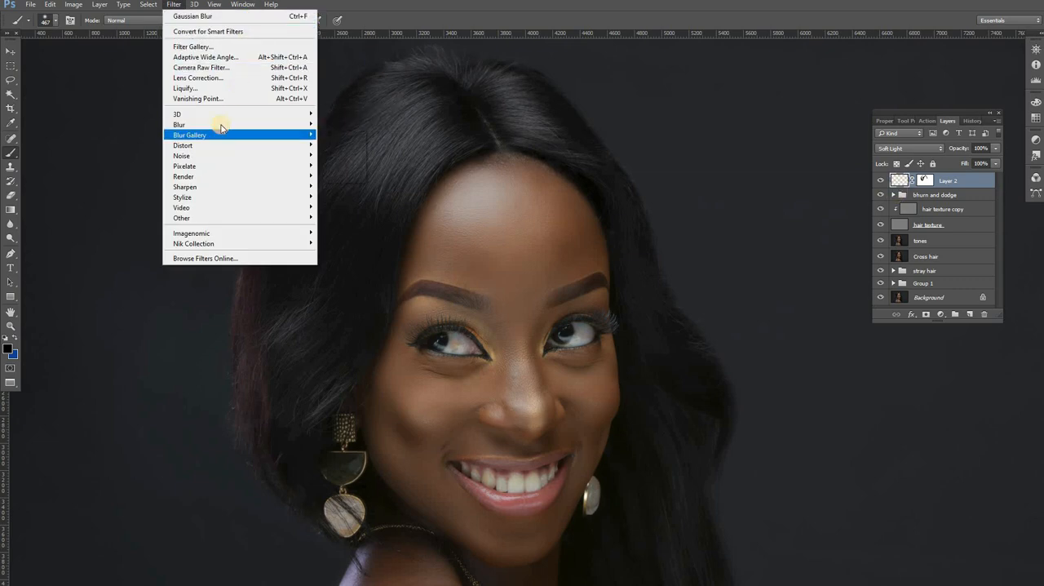
mouse_move(225, 128)
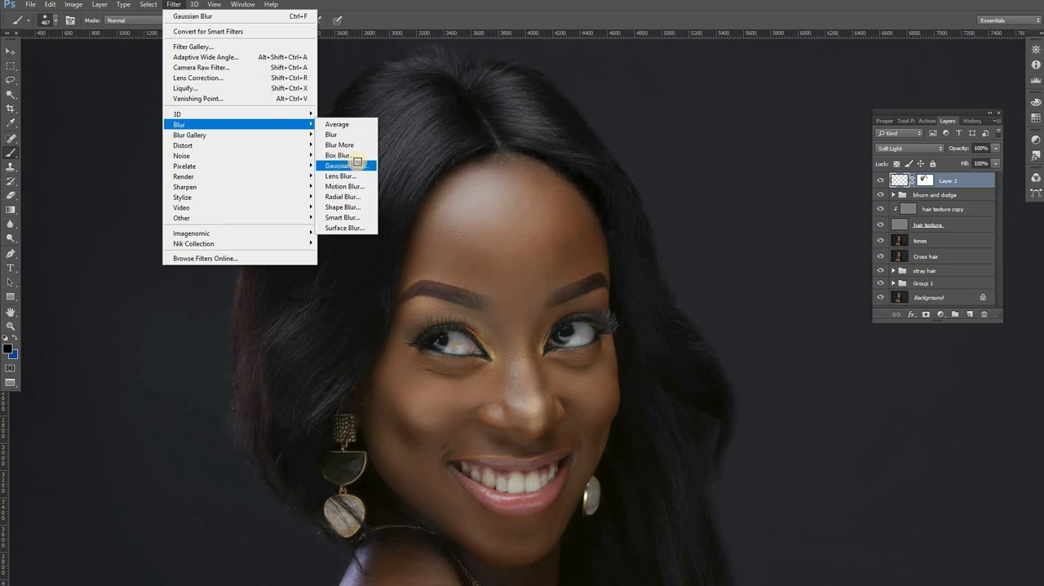
left_click(347, 165)
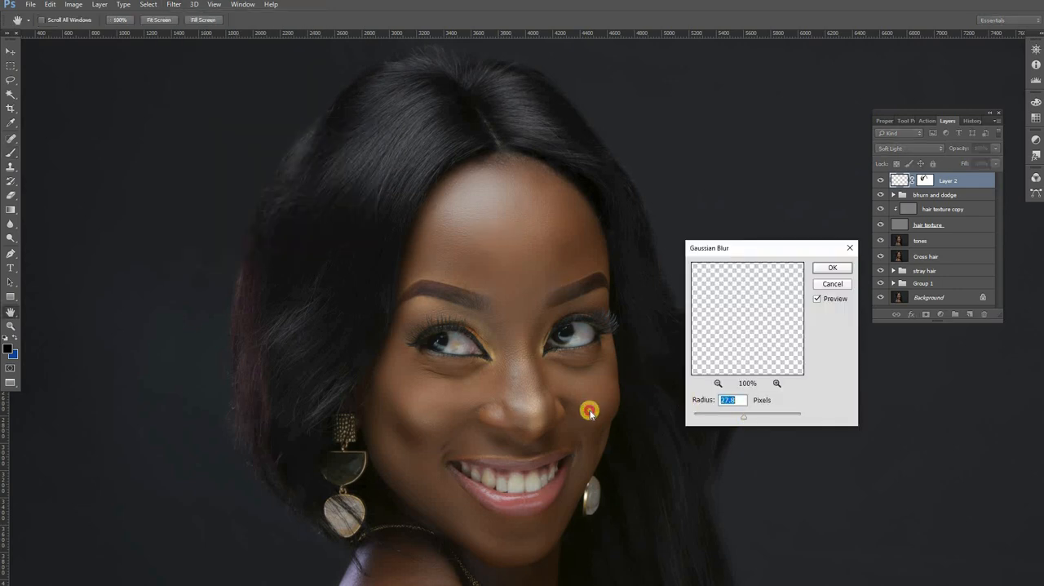
type("0.1")
left_click(412, 150)
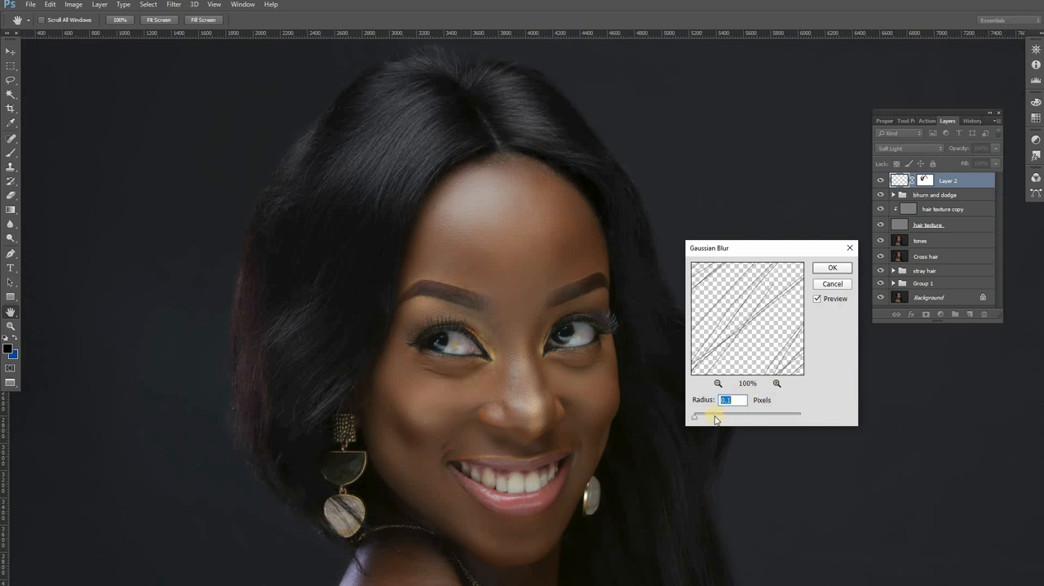
left_click(706, 418)
left_click(830, 268)
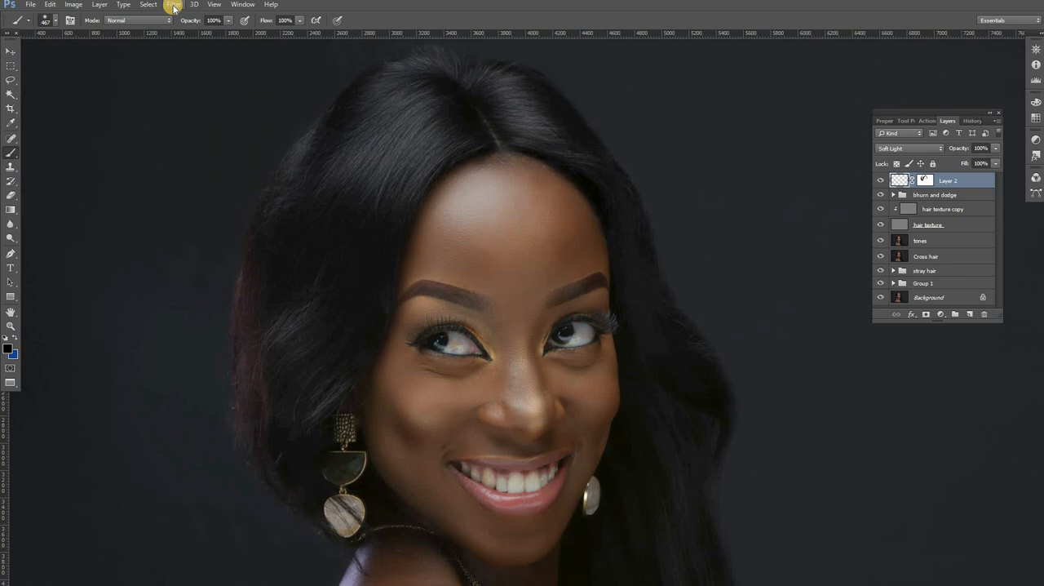
Step: Add 13.30% uniform noise to the painted strands on Layer 2, with Monochromatic off
left_click(176, 4)
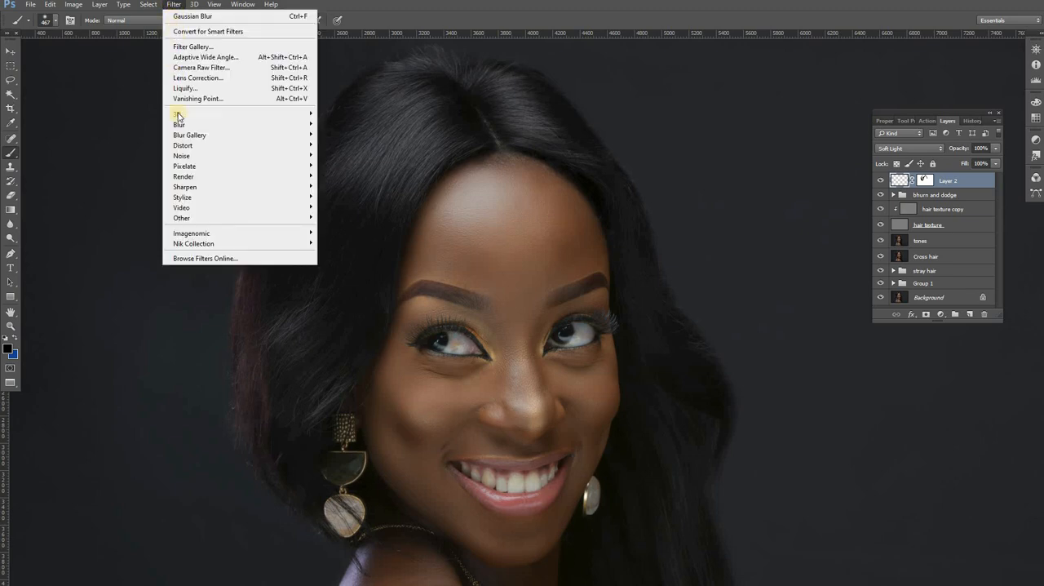
mouse_move(225, 160)
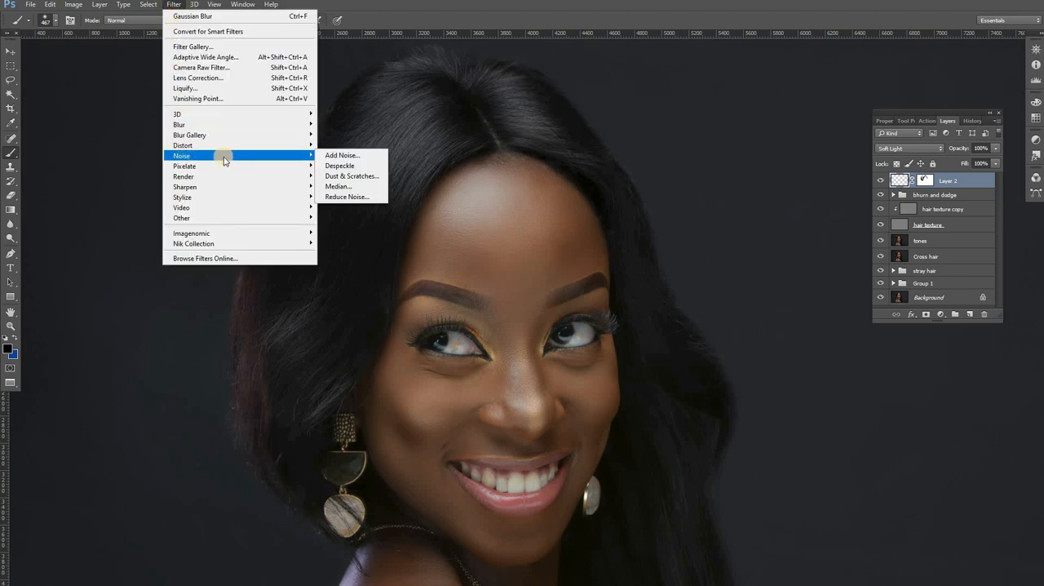
left_click(340, 157)
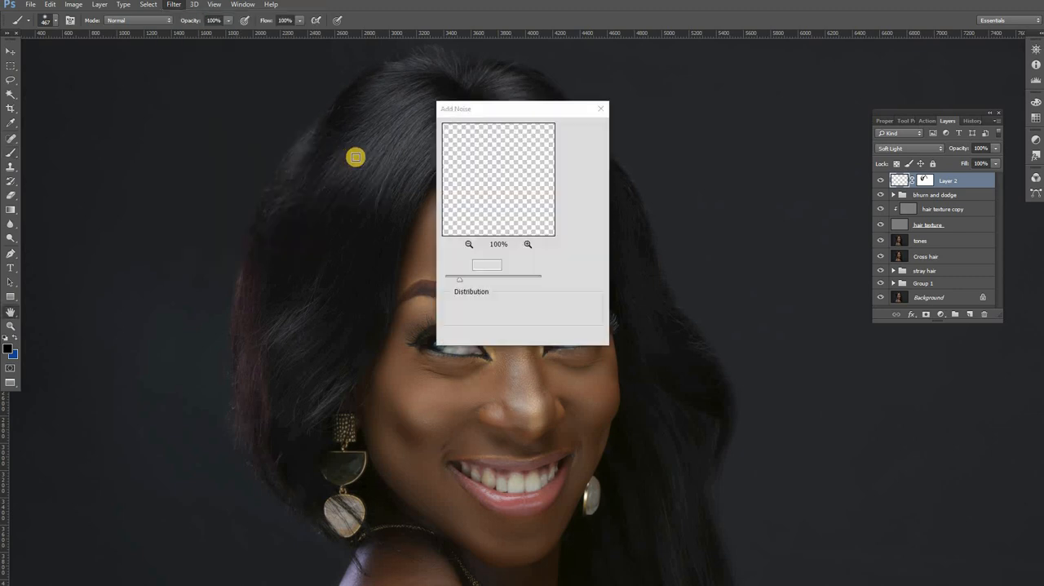
left_click(469, 245)
left_click(469, 245)
left_click(469, 245)
left_click(469, 245)
left_click(469, 245)
left_click(469, 244)
left_click(469, 245)
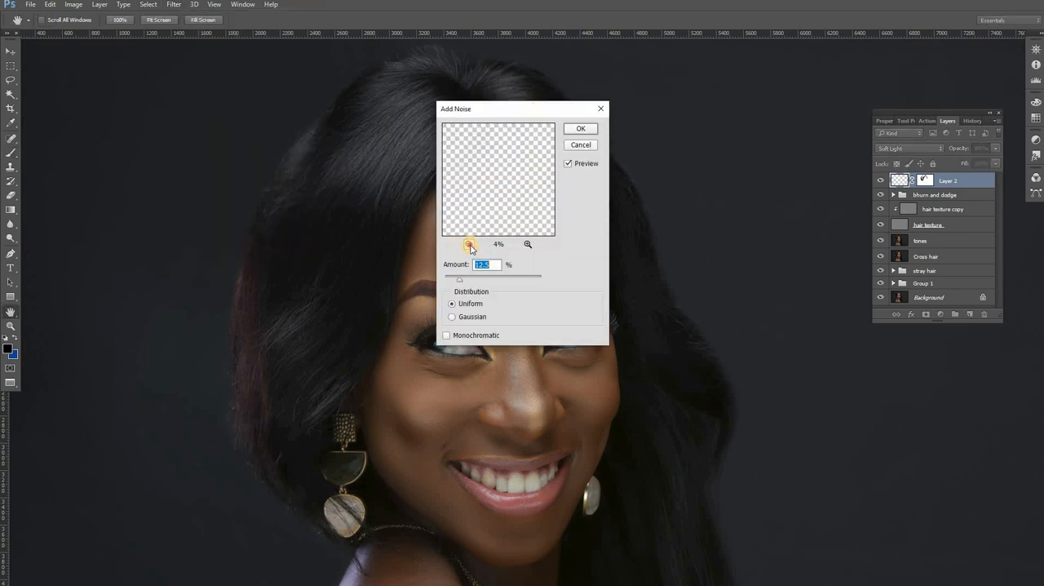
left_click(469, 245)
left_click(473, 246)
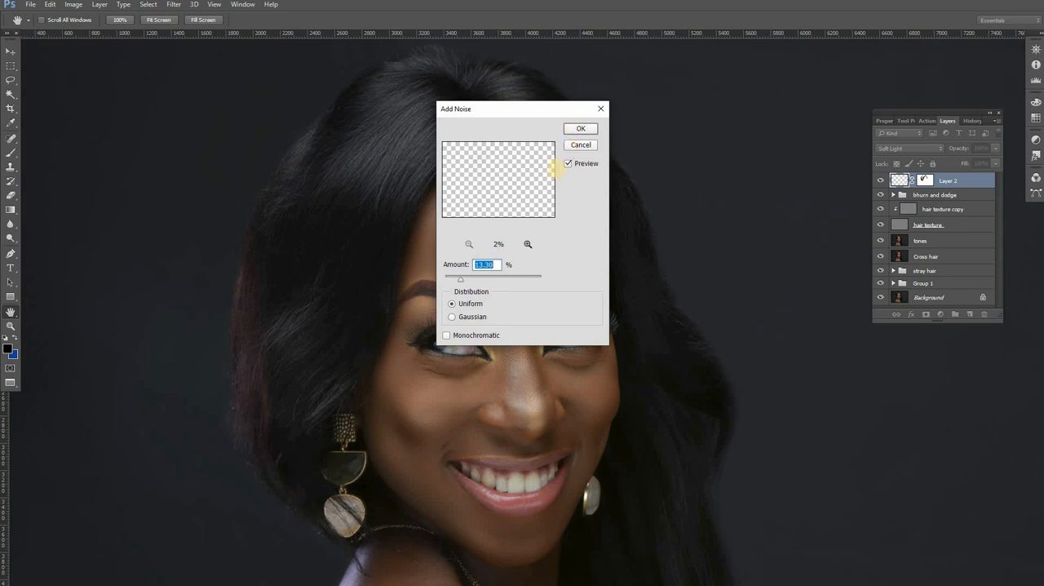
left_click(580, 128)
Step: Examine the blurred and noised strands close up along the crown and hairline
left_click(10, 326)
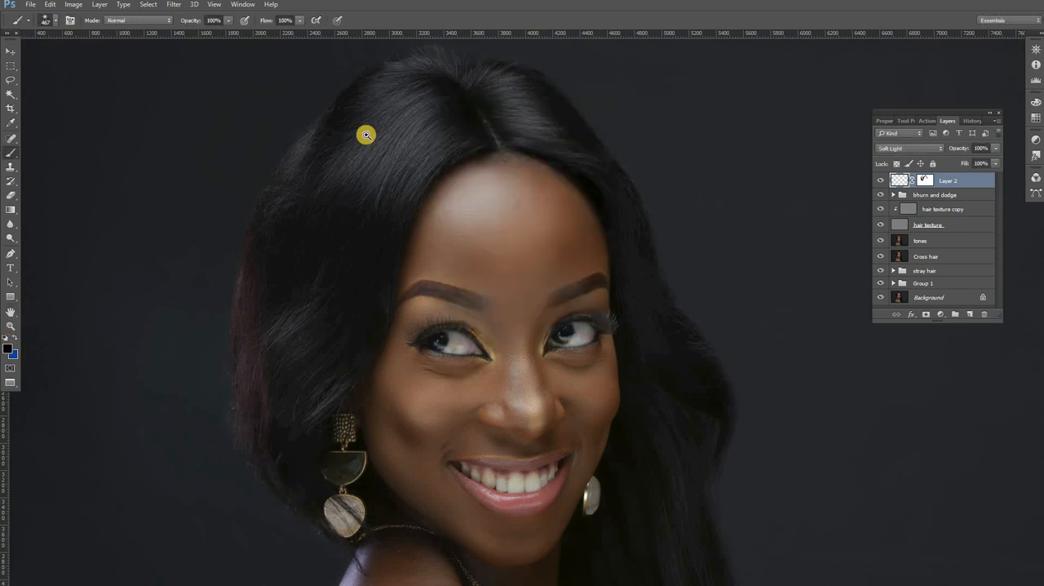
left_click(417, 126)
left_click(443, 142)
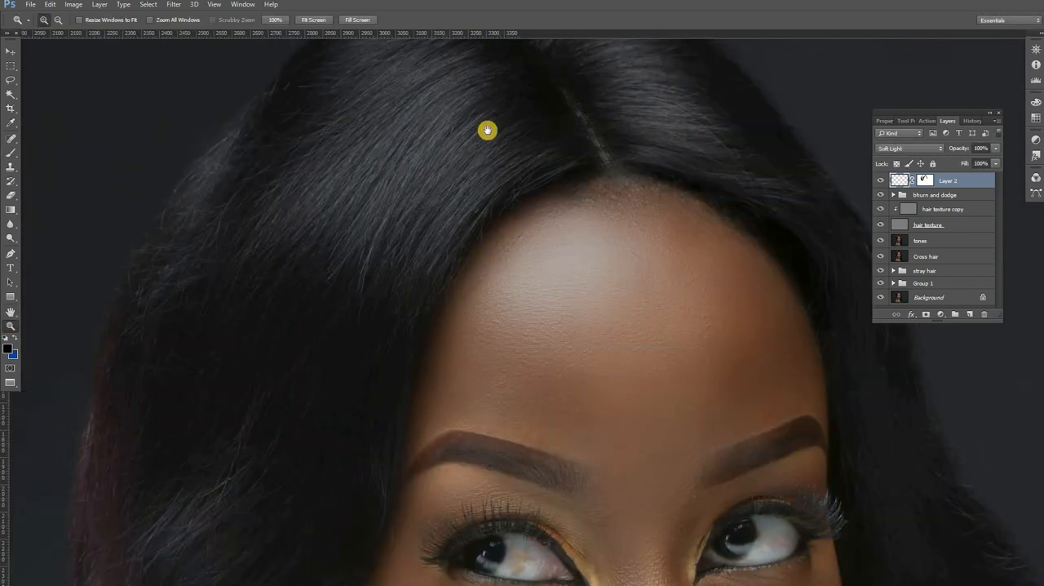
left_click(487, 131)
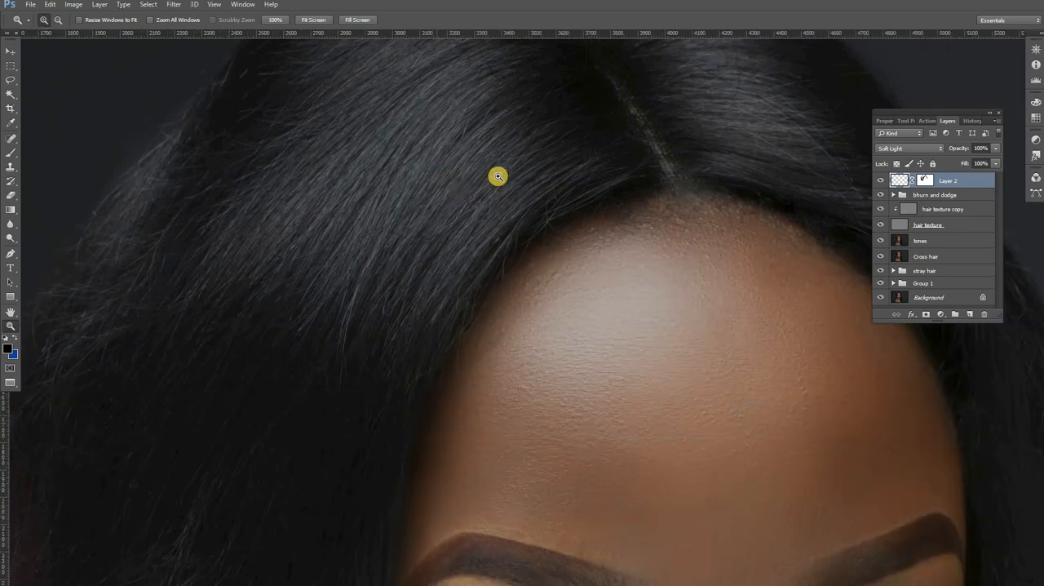
left_click(487, 177, "alt")
left_click(450, 226, "alt")
left_click(450, 226, "alt")
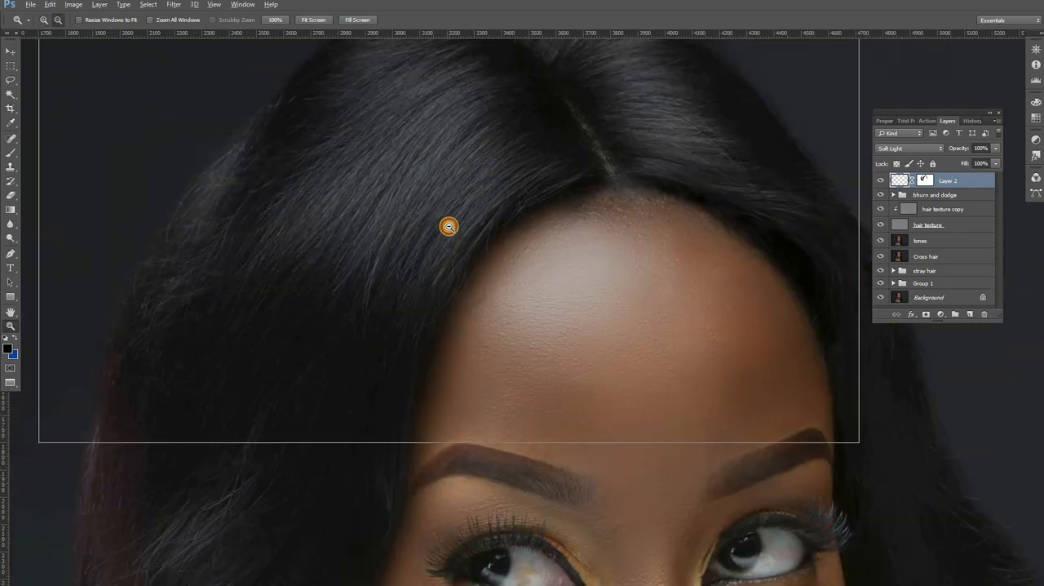
Step: Compare the whole hairstyle with Layer 2 hidden and shown, and look over the rest of the portrait
left_click(882, 181)
left_click(882, 181)
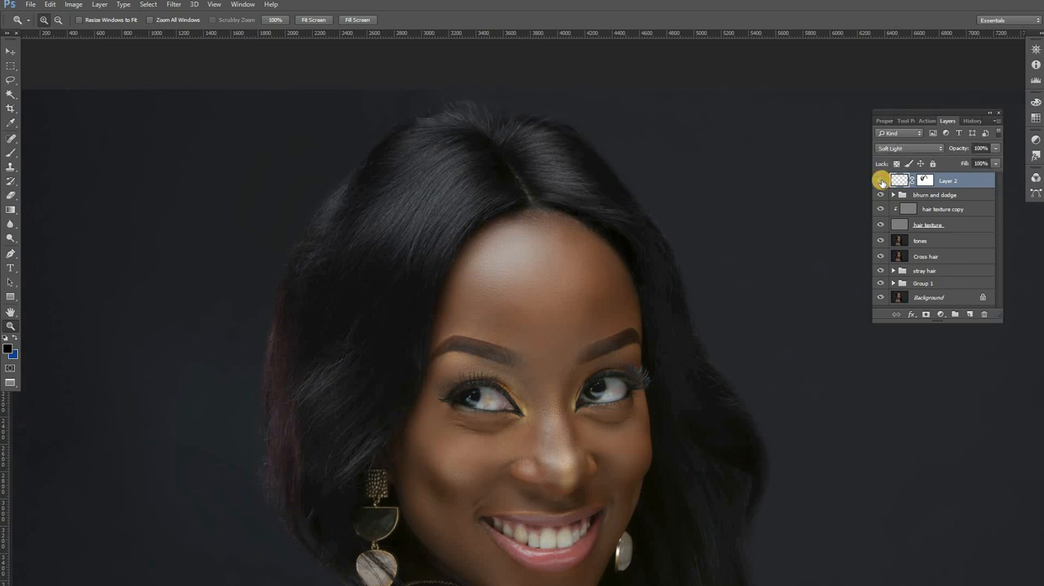
left_click(882, 182)
left_click(883, 181)
left_click(882, 181)
left_click(883, 181)
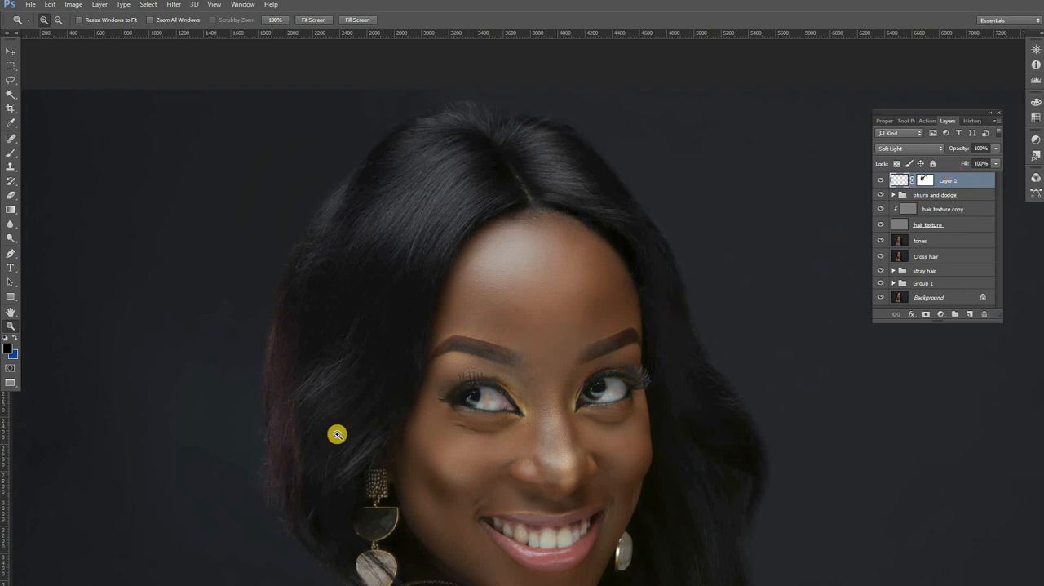
left_click_drag(338, 404, 400, 304)
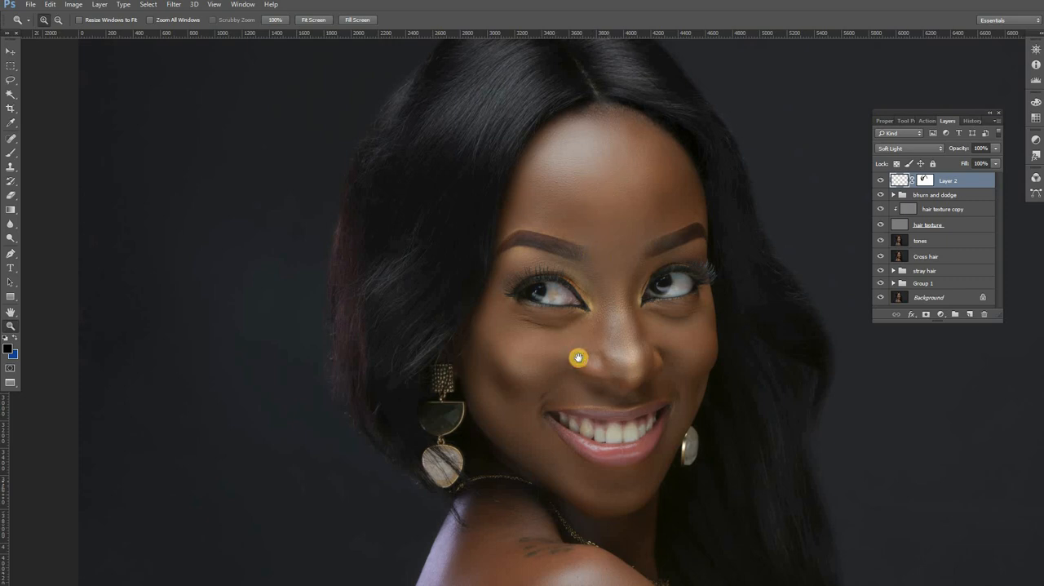
left_click_drag(578, 357, 540, 199)
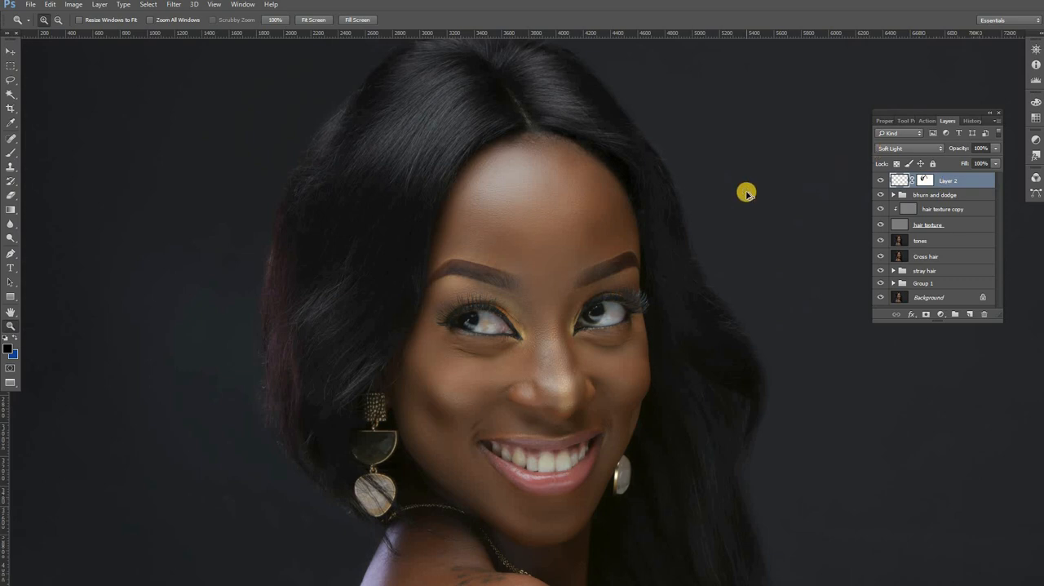
Step: Stamp all visible layers into a new merged layer at the top of the stack
key("ctrl+shift+alt+e")
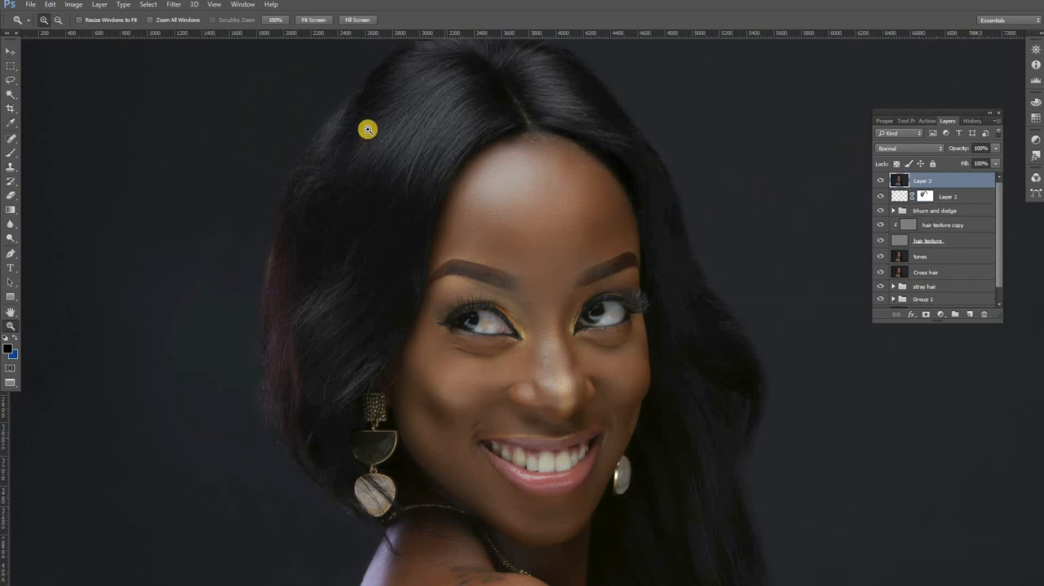
left_click_drag(508, 171, 578, 149)
left_click(506, 148, "alt")
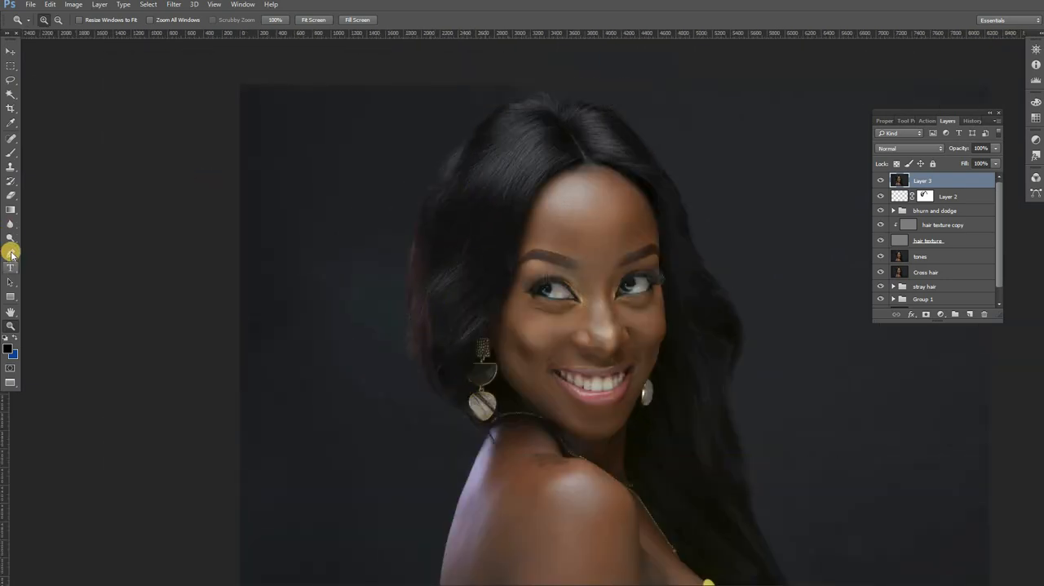
Step: Draw a closed Pen path with a smooth outer curve around the hair on the earring side, from crown to shoulder
left_click(11, 254)
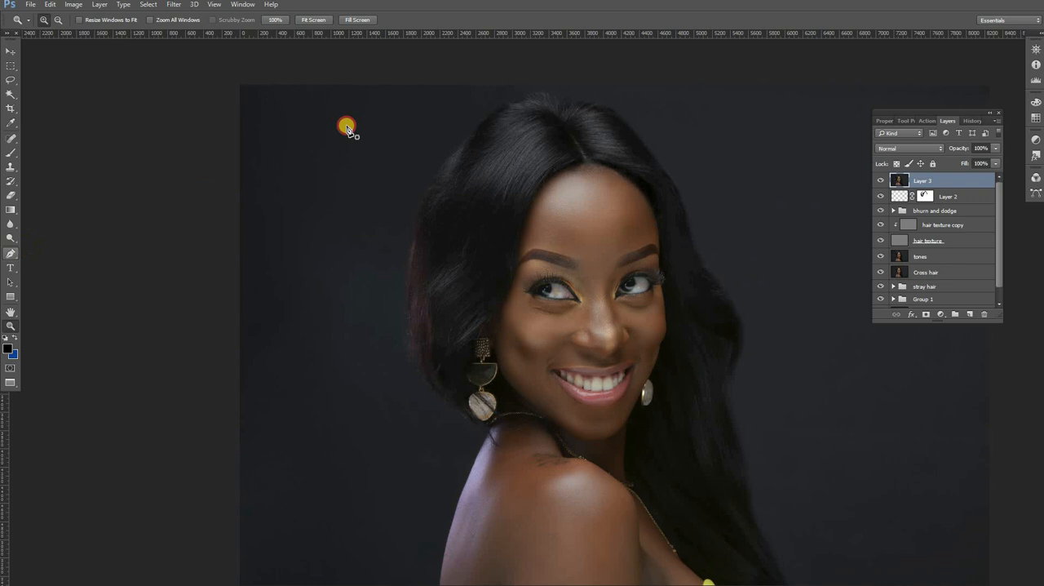
left_click(464, 147)
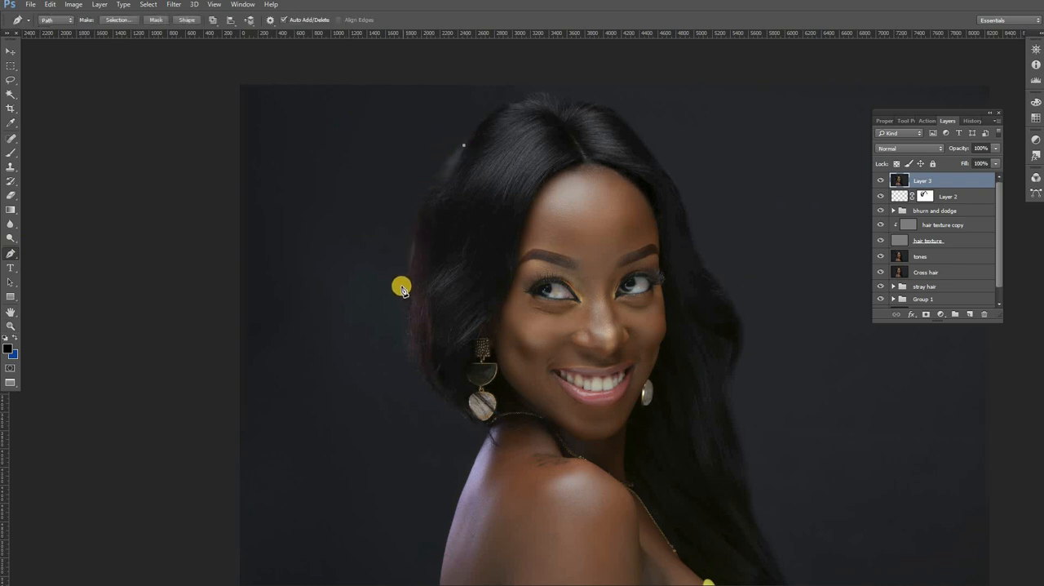
left_click_drag(402, 286, 404, 373)
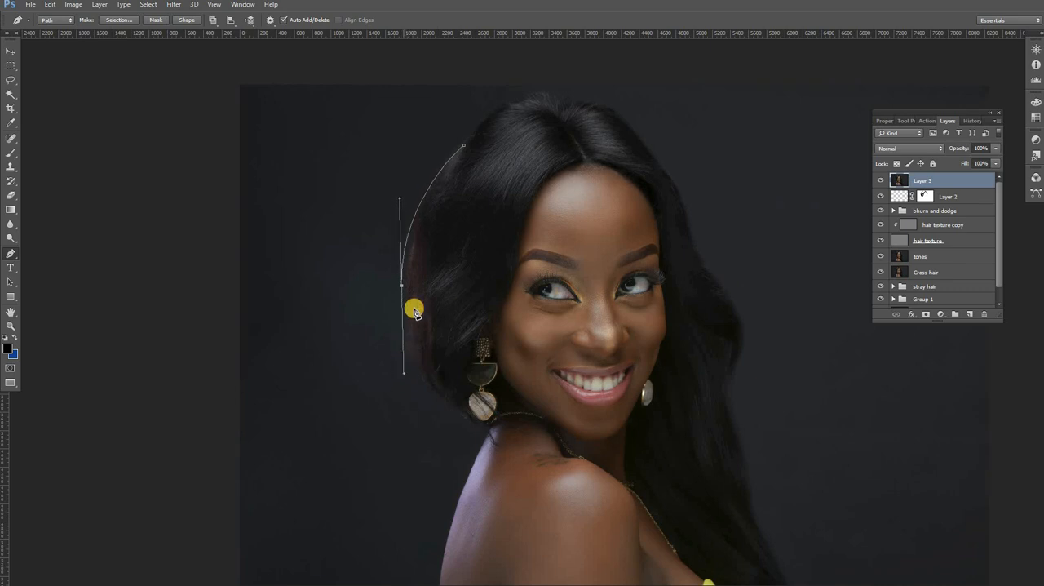
left_click(402, 287, "alt")
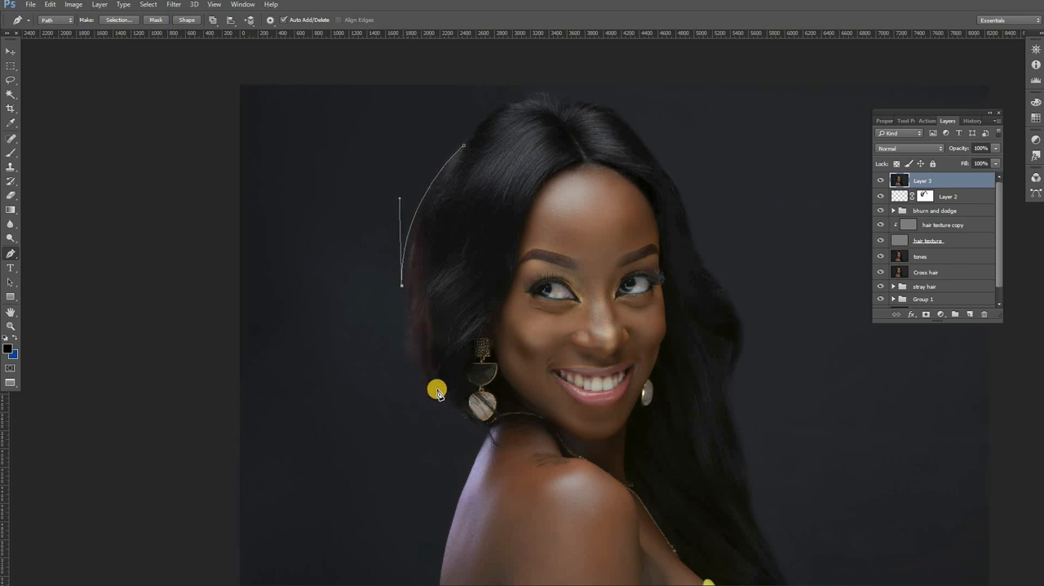
left_click_drag(446, 399, 498, 425)
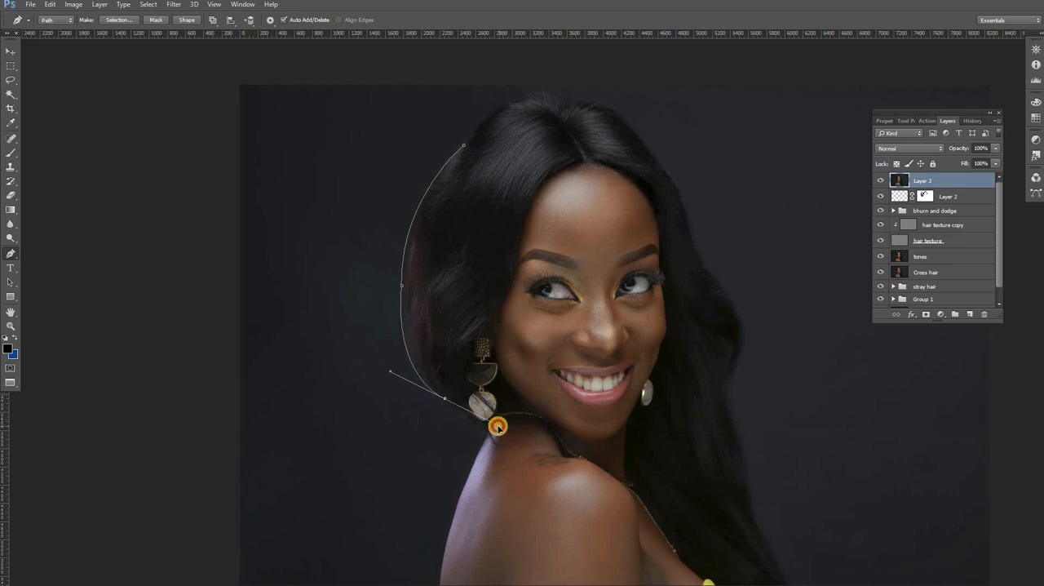
left_click(446, 399, "alt")
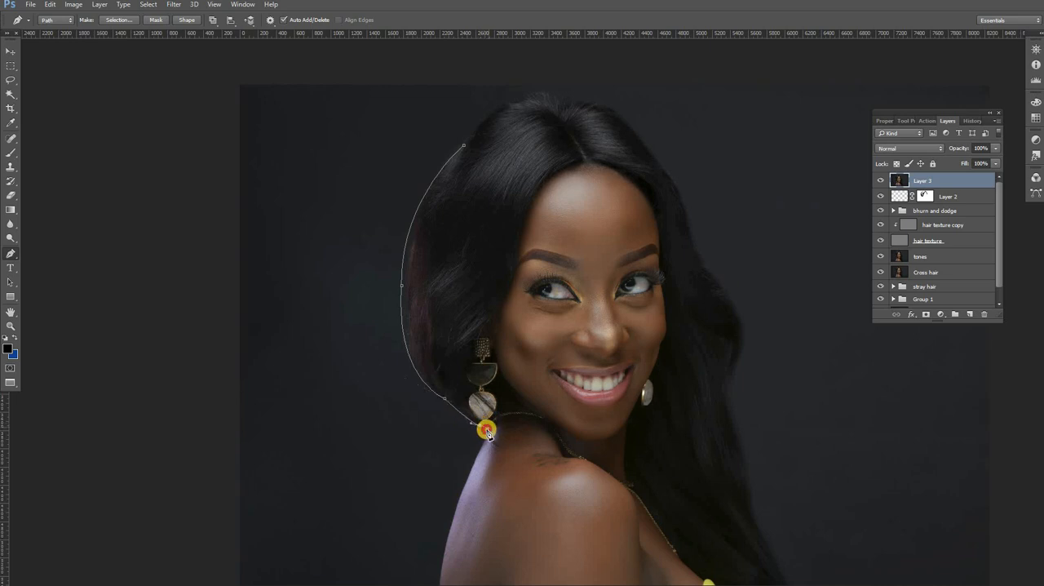
left_click_drag(482, 430, 491, 107)
left_click(478, 129)
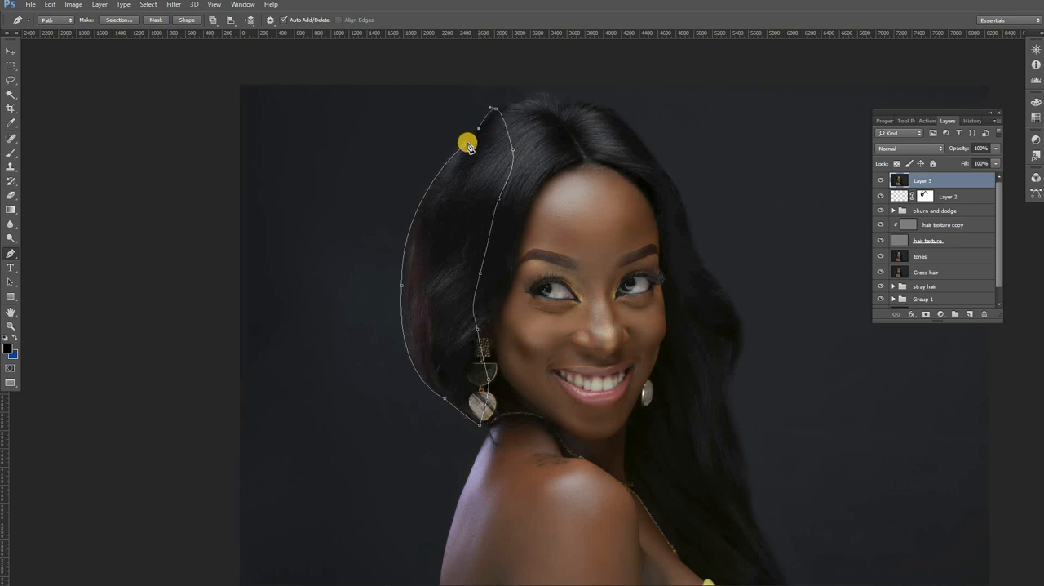
Step: Convert the hair path into a new anti-aliased selection with a 0.5 px feather radius
right_click(522, 155)
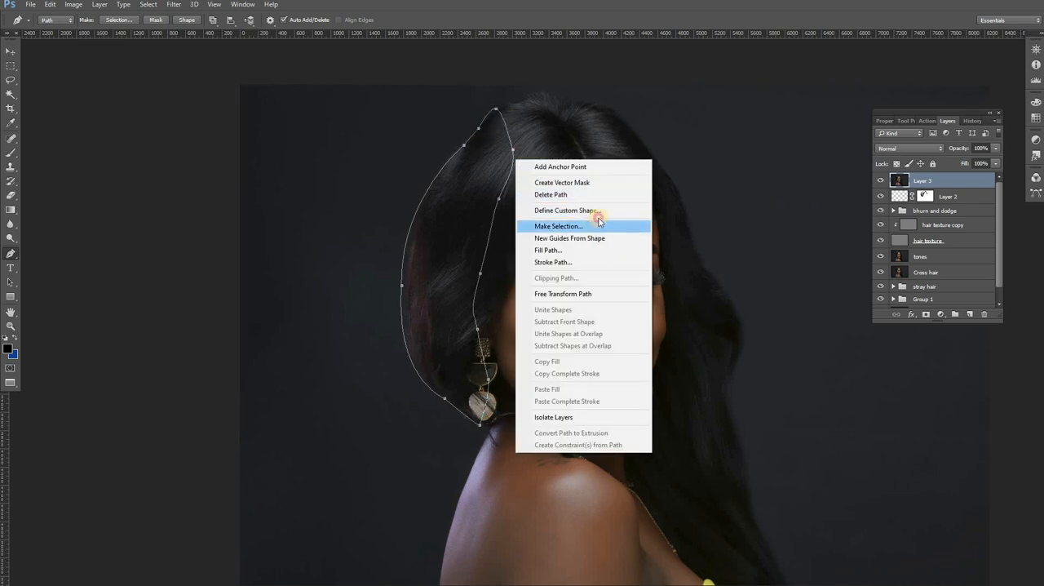
left_click(602, 226)
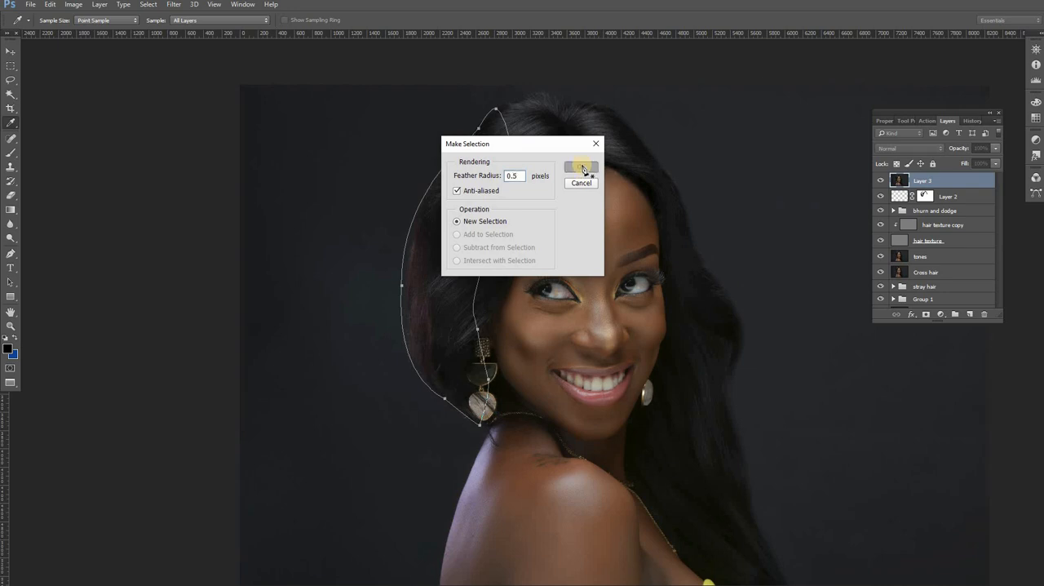
left_click(583, 168)
Step: Add a new empty layer above the merged Layer 3, keeping the hair selection active
left_click(11, 325)
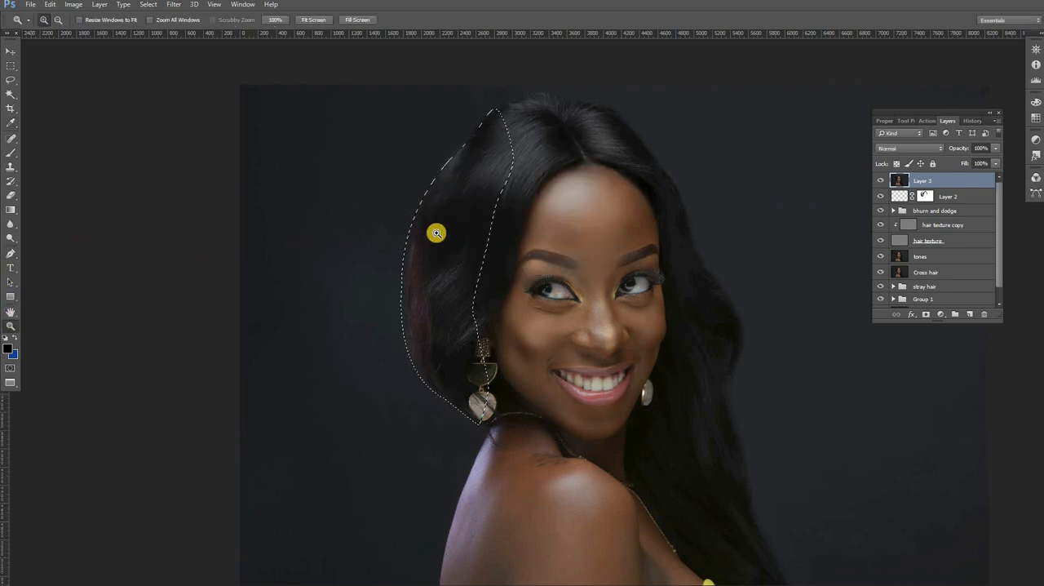
left_click(446, 207)
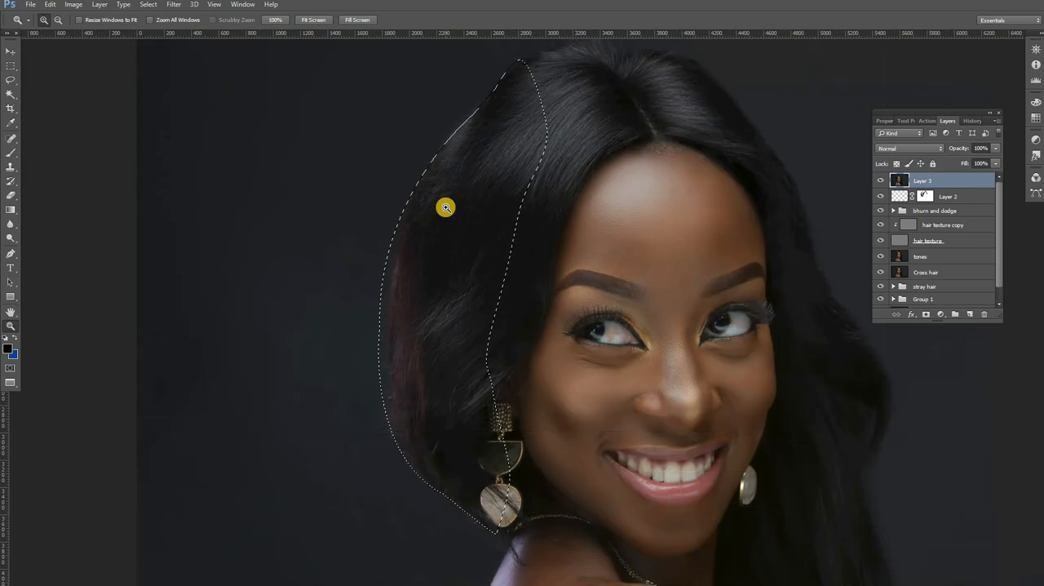
left_click(445, 208)
left_click(492, 246)
mouse_move(495, 231)
left_mouse_down()
mouse_move(536, 144)
mouse_move(511, 212)
mouse_move(497, 220)
left_mouse_up()
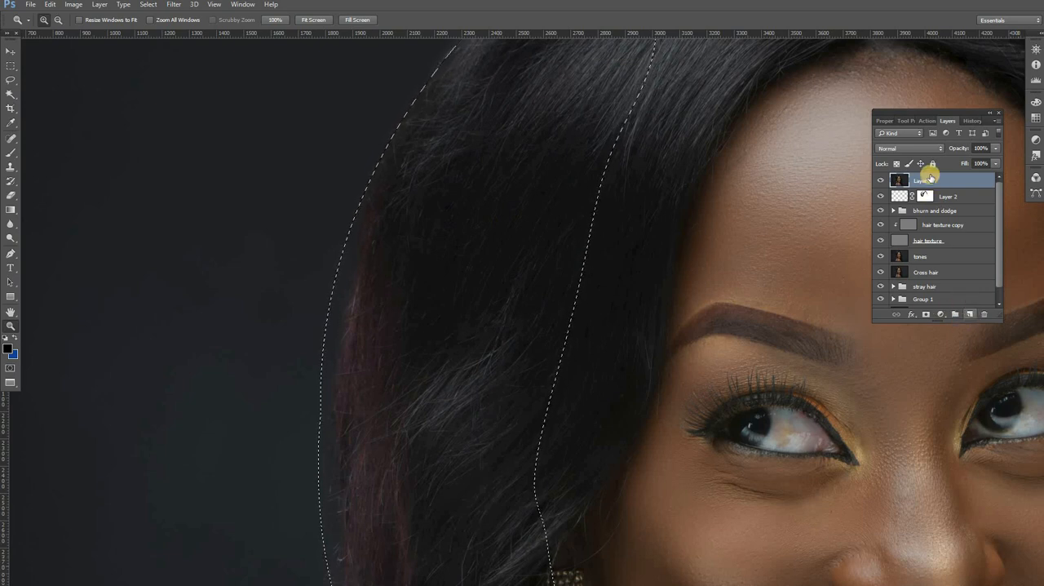
left_click(969, 314)
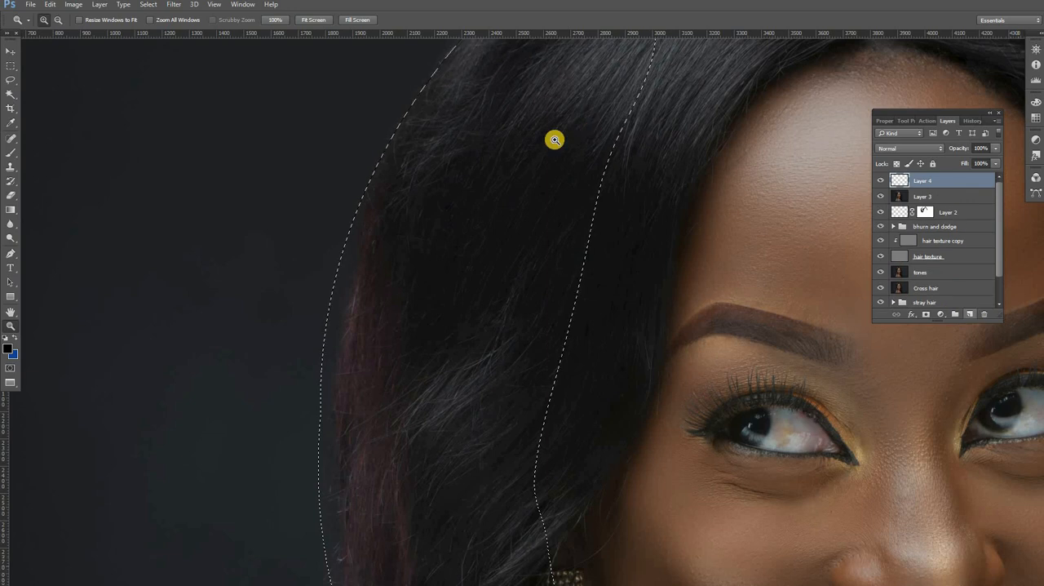
Step: Clone hair out to the selection's outer edge at eye and cheek level with a 297 px Clone Stamp sampling Current & Below
left_click(10, 168)
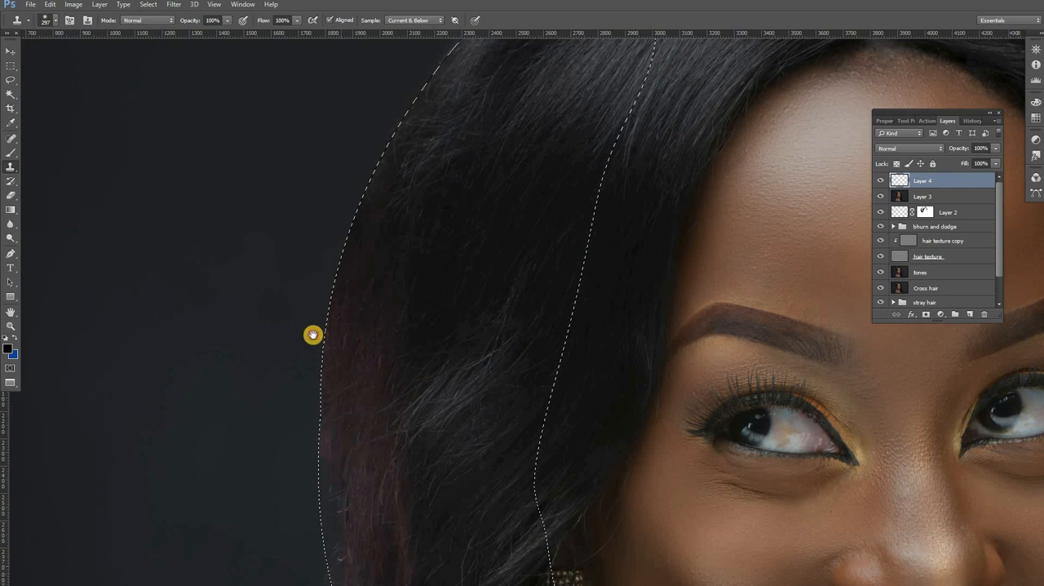
left_click_drag(313, 335, 288, 223)
left_click_drag(316, 431, 283, 351)
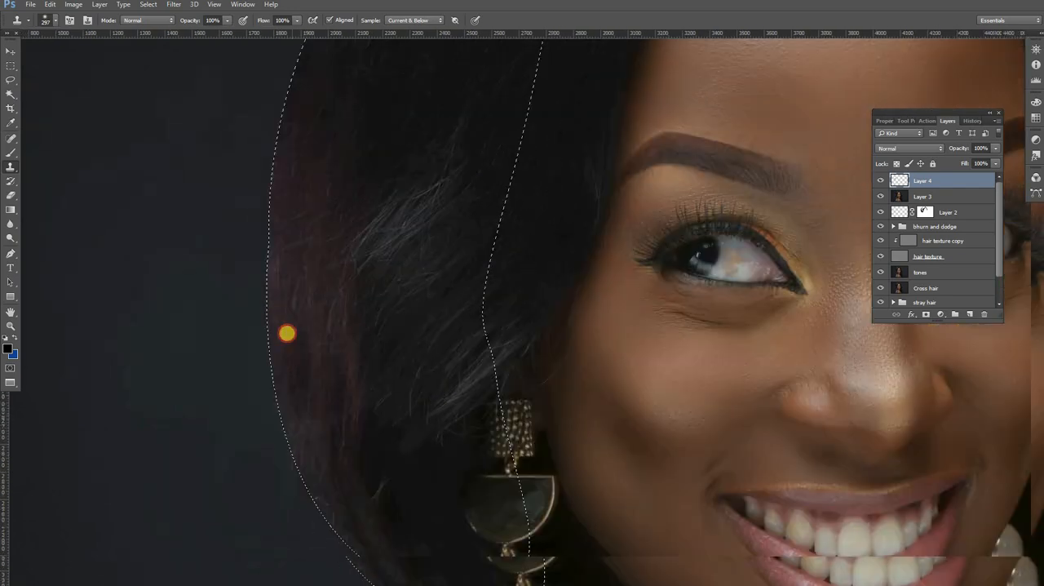
left_click(315, 315, "alt")
left_click(296, 338)
left_click(293, 340)
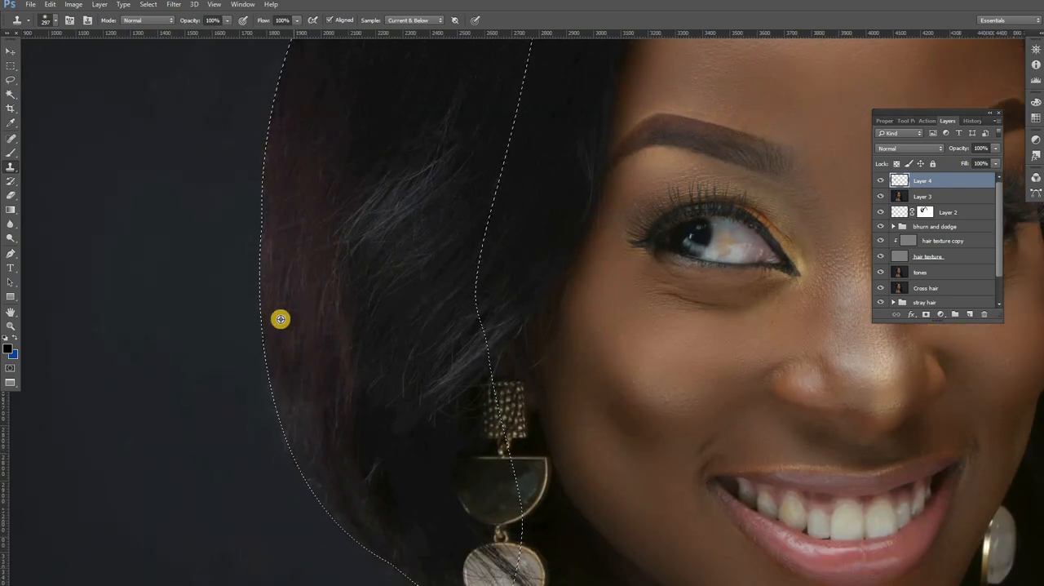
left_click(279, 318, "alt")
left_click(302, 438)
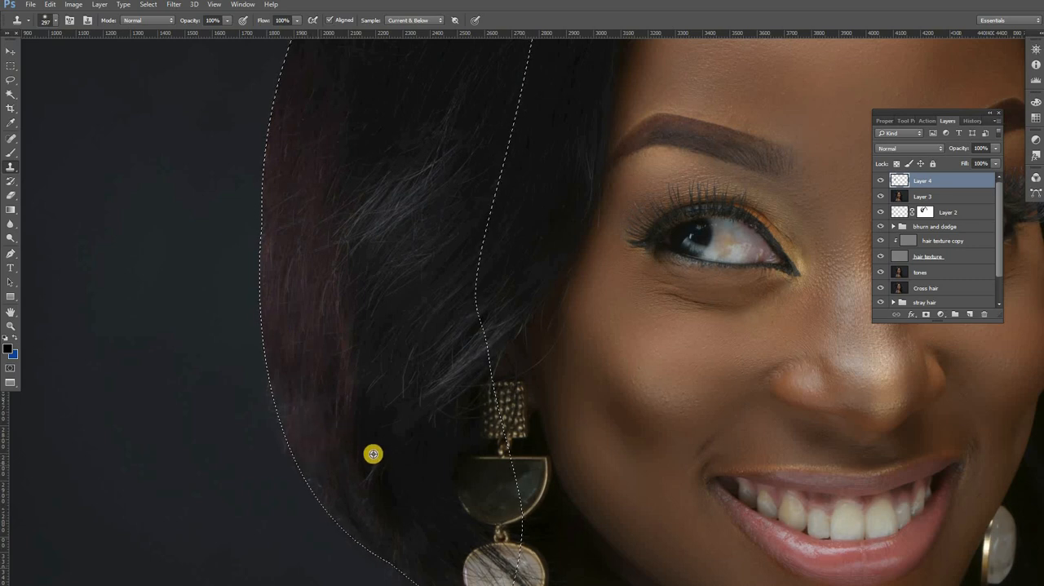
Step: Clone hair into the selection's lower curve towards the earring, reducing the Clone Stamp brush to 167 px for the final part
left_click(326, 480)
left_click_drag(324, 481, 363, 511)
left_click(373, 515)
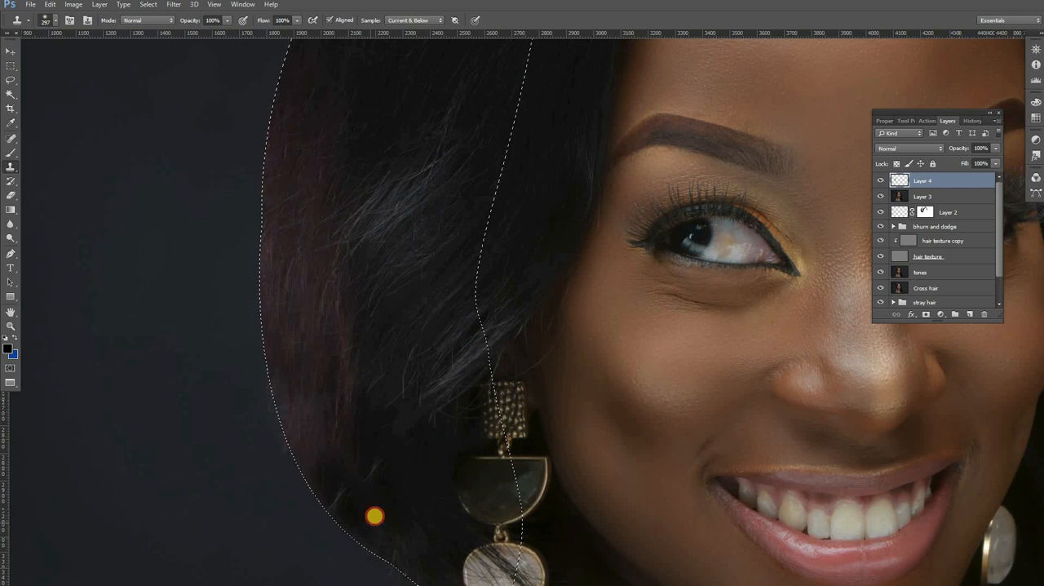
left_click_drag(335, 408, 269, 339)
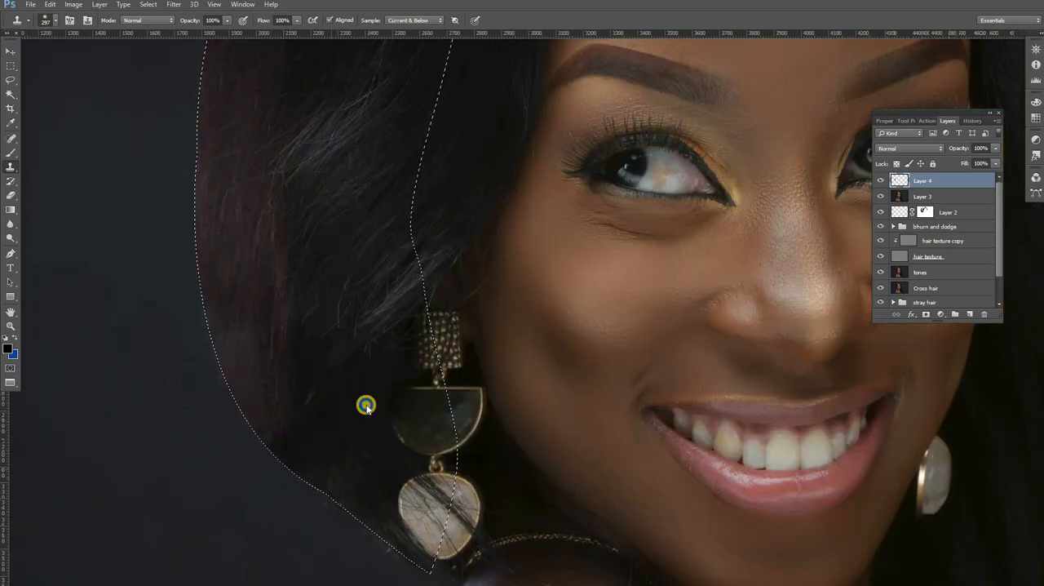
right_click(421, 412)
left_click(285, 428)
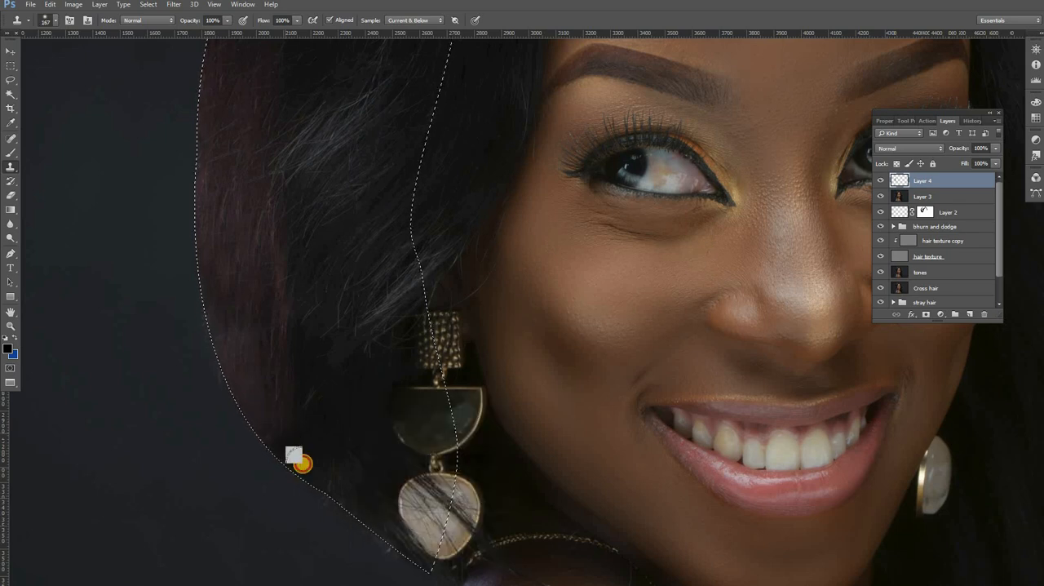
Step: Deselect the hair selection on the earring side
left_click(340, 233, "alt")
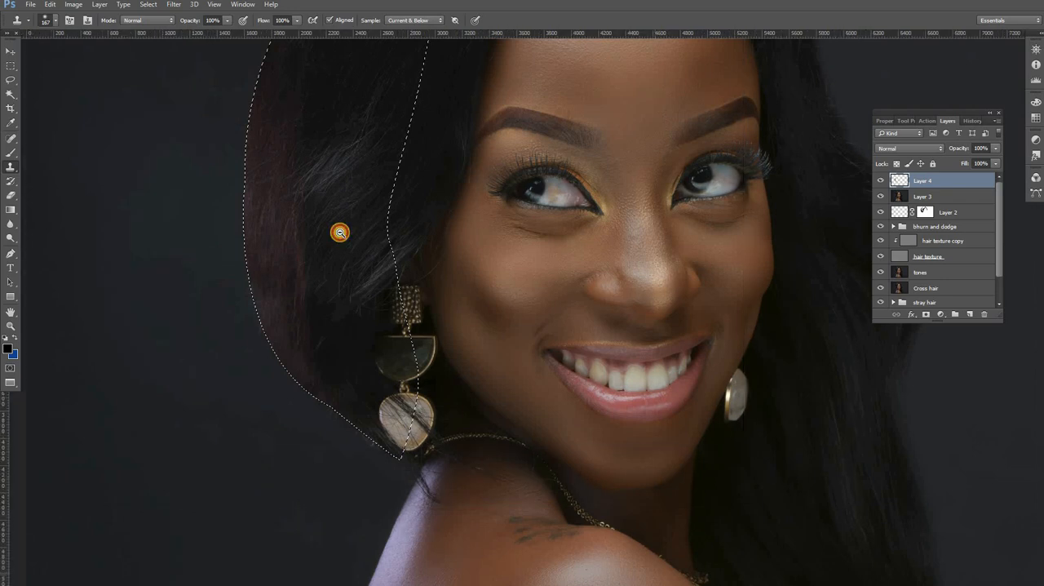
left_click(340, 233, "alt")
left_click(340, 233, "alt")
left_click(340, 232, "alt")
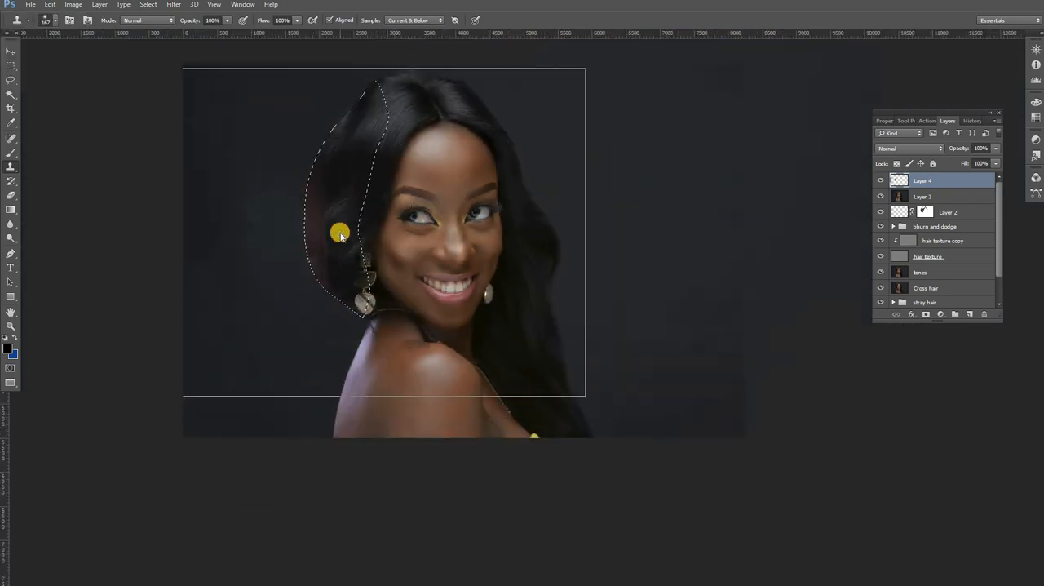
left_click(341, 232, "alt")
key("alt+space")
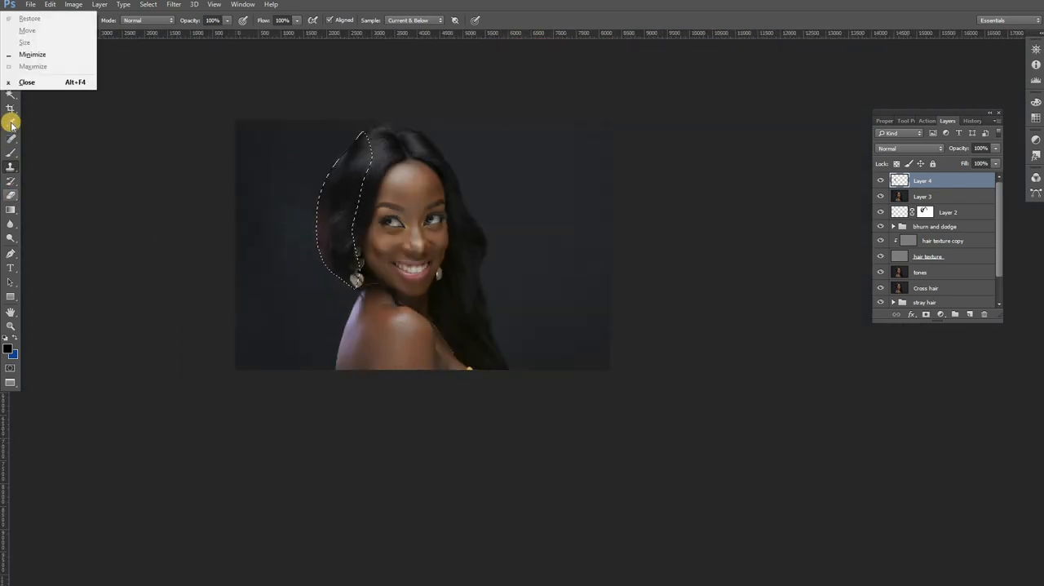
left_click(12, 96)
left_click(12, 82)
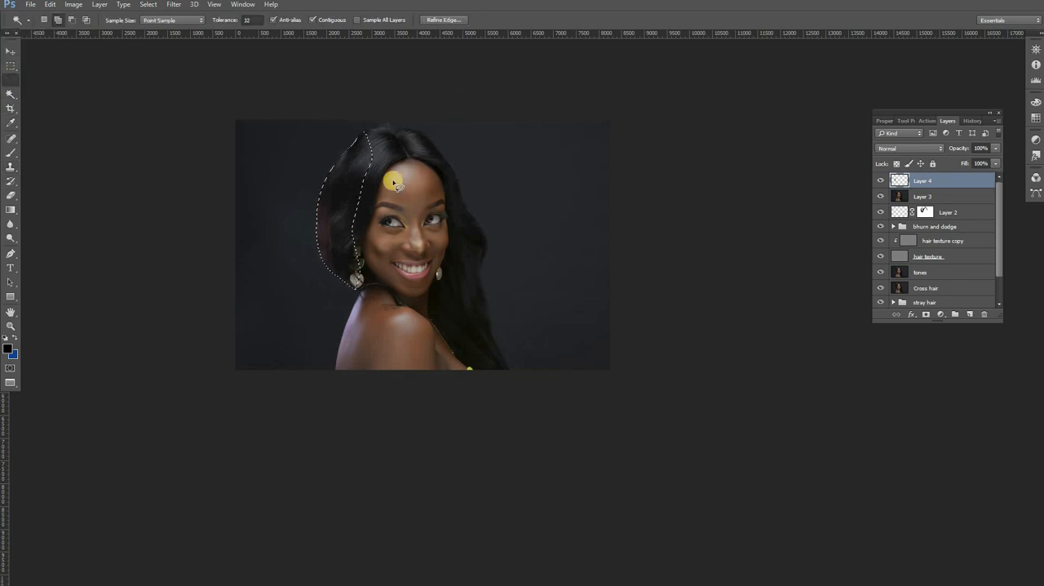
right_click(433, 165)
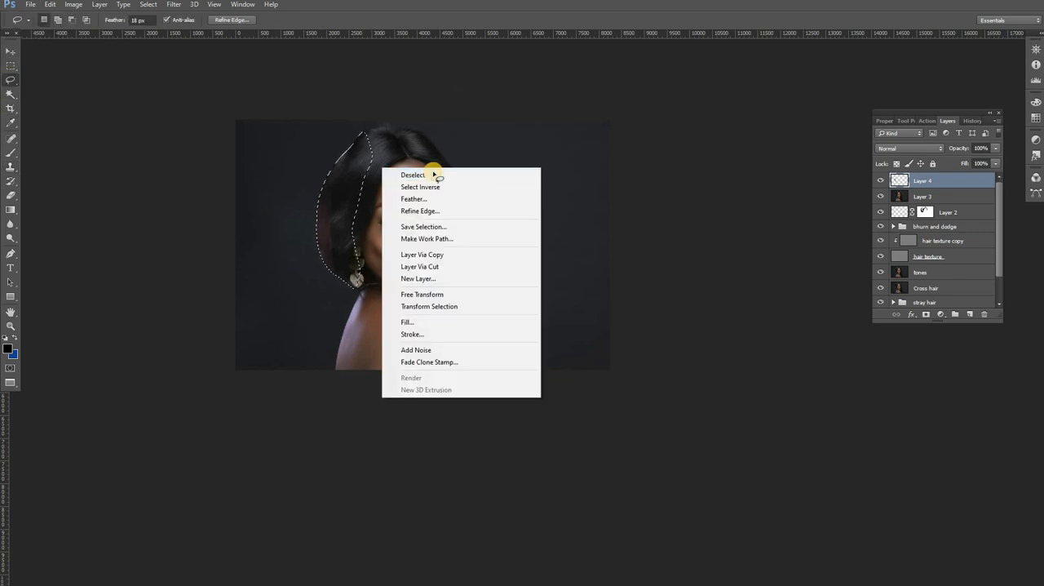
left_click(434, 174)
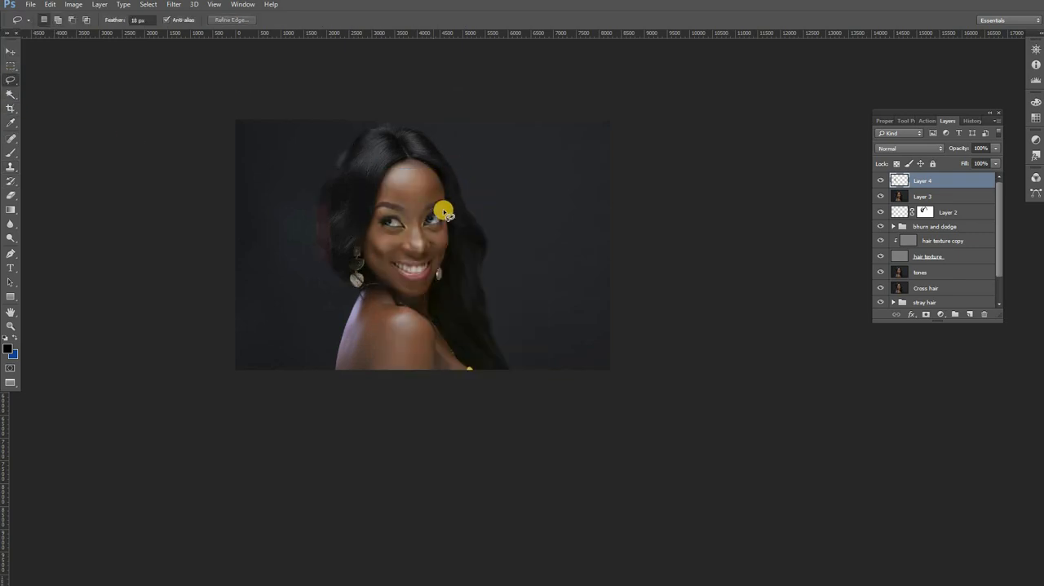
Step: Examine the filled-out hair edge on the earring side and compare it with the hair on the opposite side of the face
key("z")
left_click(330, 210)
left_click(333, 210)
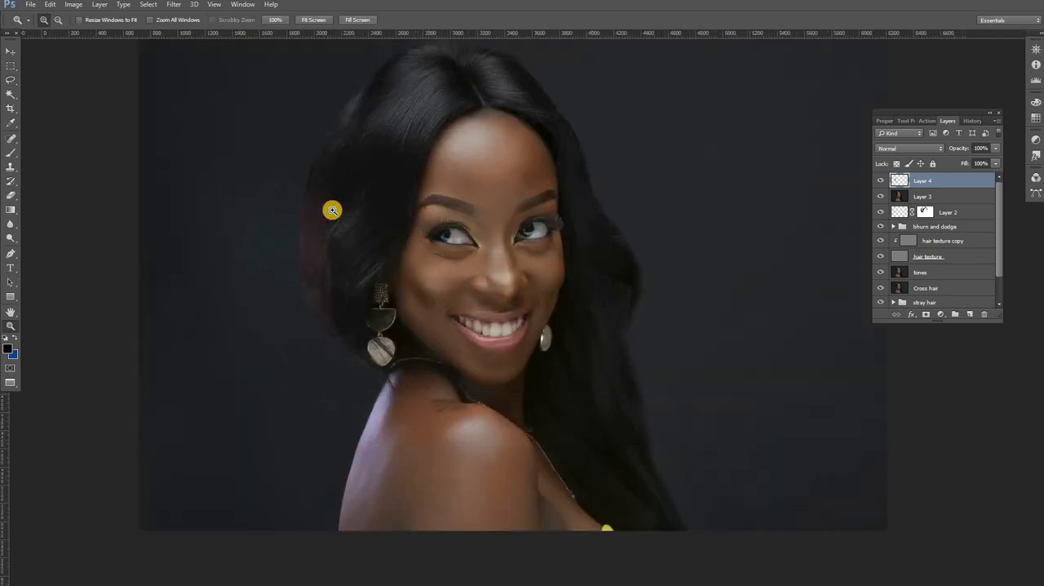
left_click(332, 209)
left_click(332, 209)
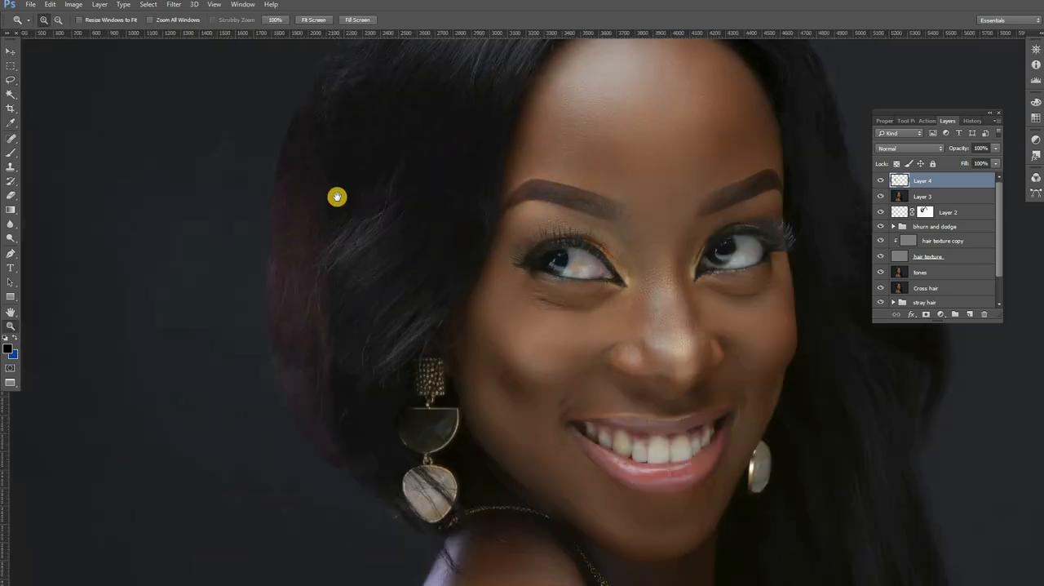
left_click_drag(337, 197, 346, 217)
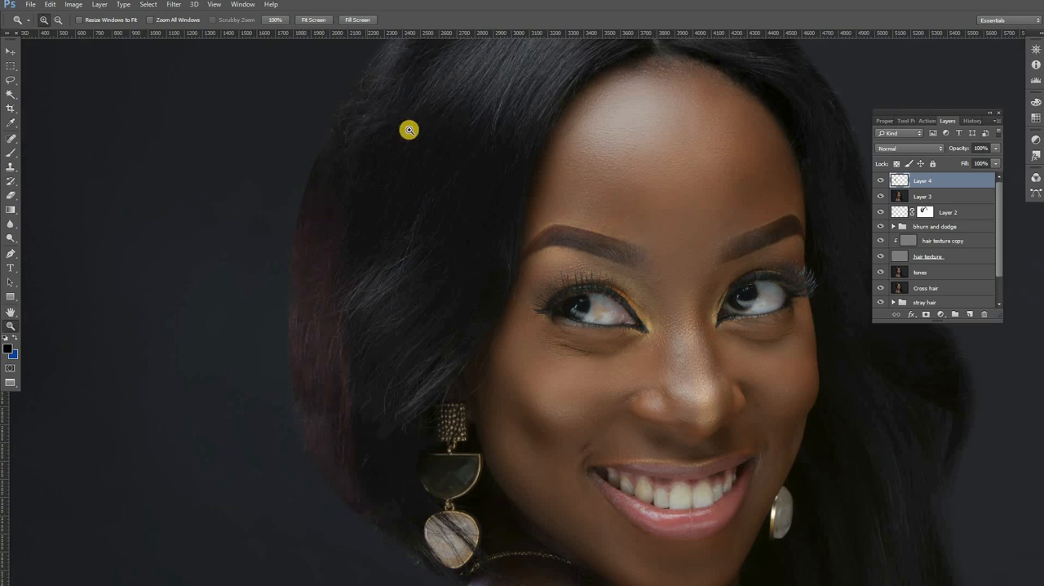
left_click_drag(410, 201, 383, 273)
left_click_drag(315, 183, 569, 210)
left_click_drag(463, 227, 649, 306)
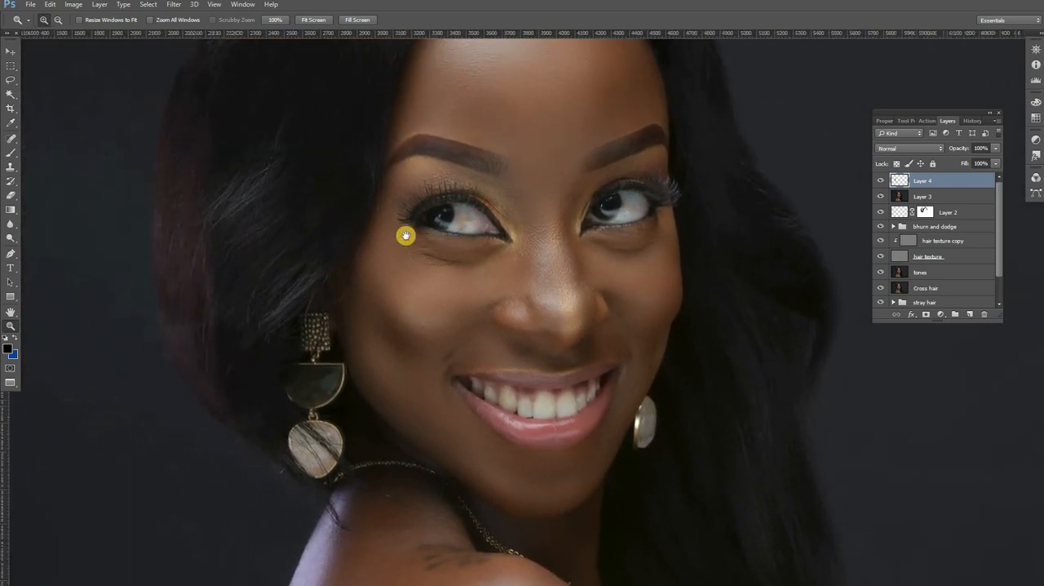
left_click_drag(332, 181, 283, 247)
left_click_drag(705, 346, 557, 142)
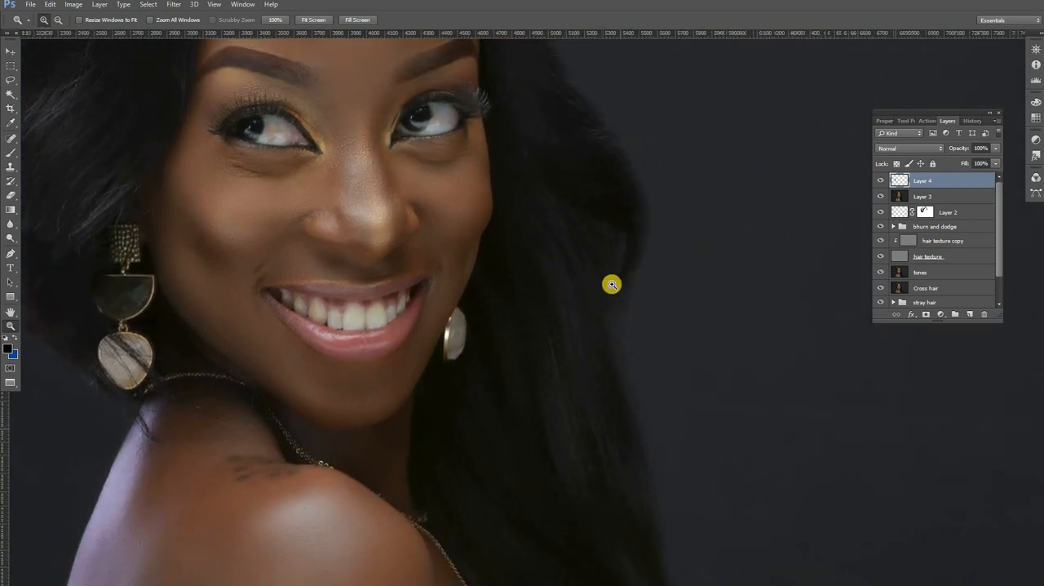
left_click(605, 285)
left_click_drag(204, 244, 651, 395)
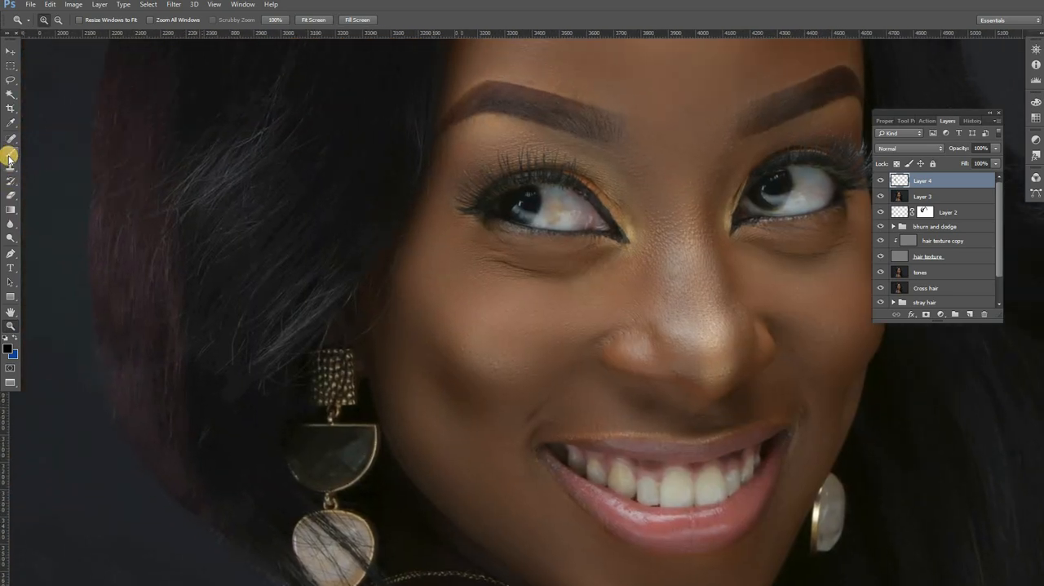
left_click(11, 153)
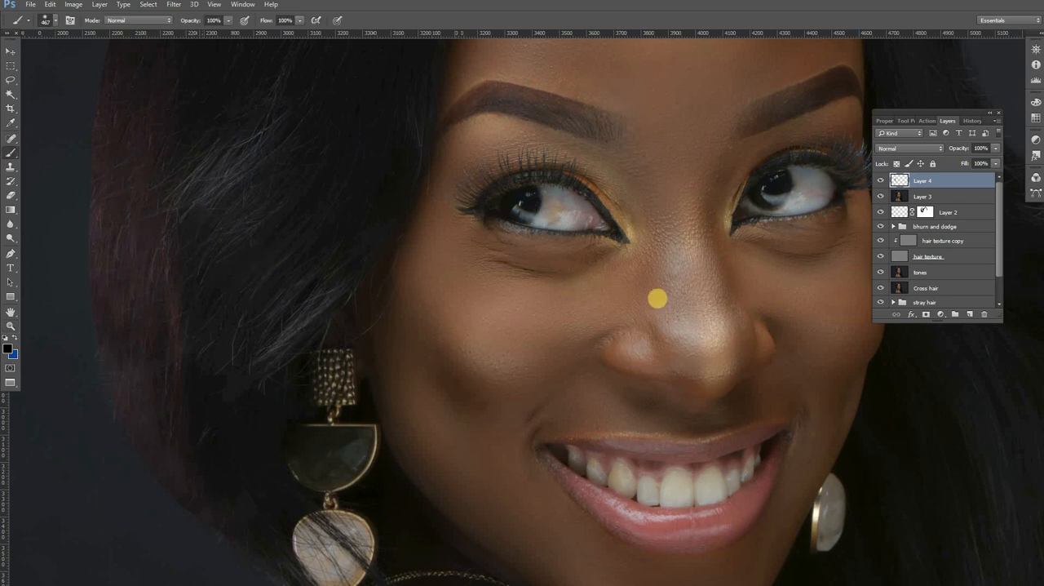
left_click_drag(540, 240, 408, 175)
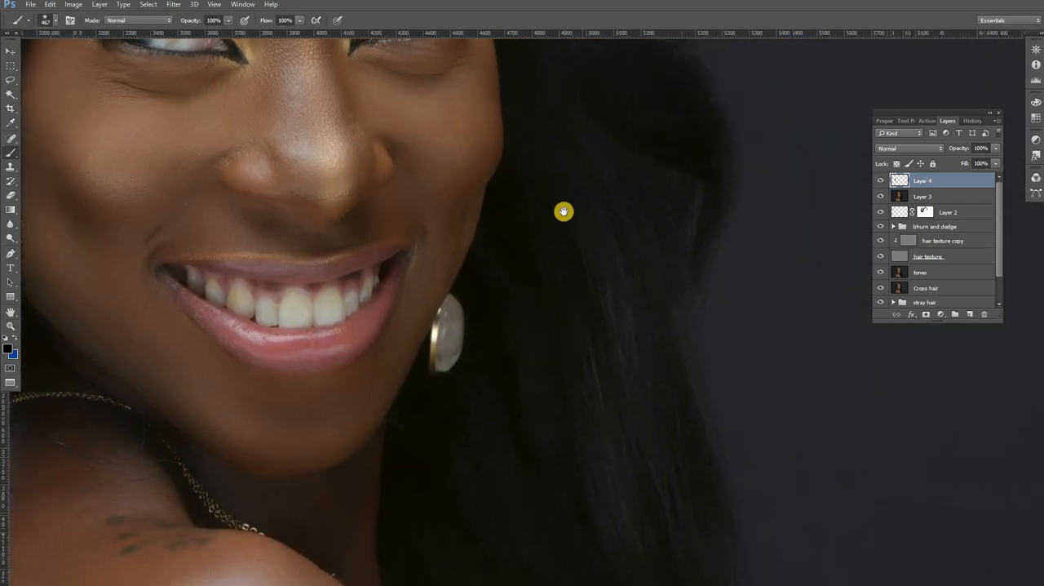
left_click_drag(650, 216, 603, 219)
right_click(691, 240)
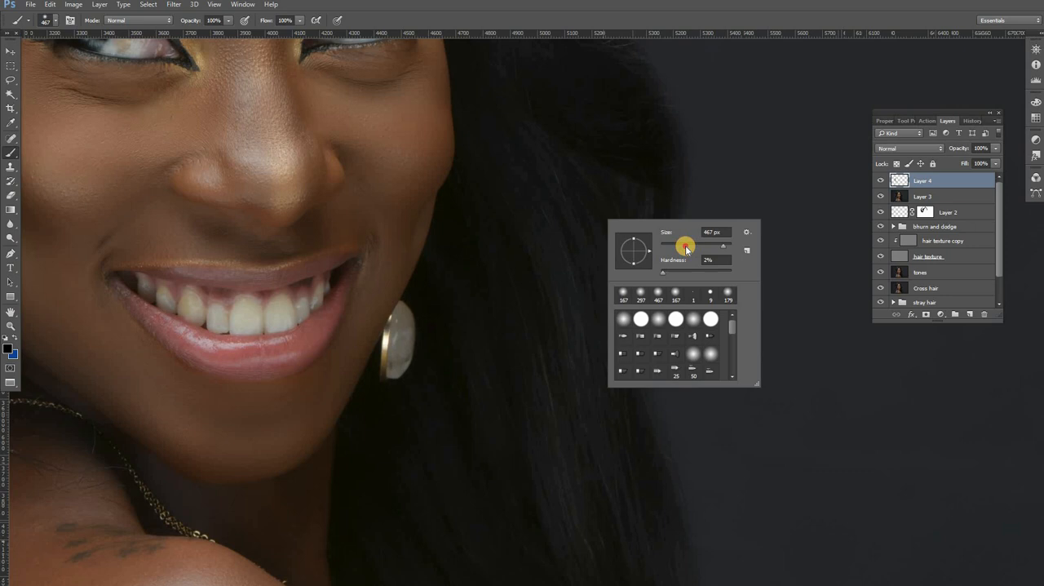
Step: Set the Clone Stamp to a soft 66 px brush with 0% hardness in Darken mode
left_click(10, 167)
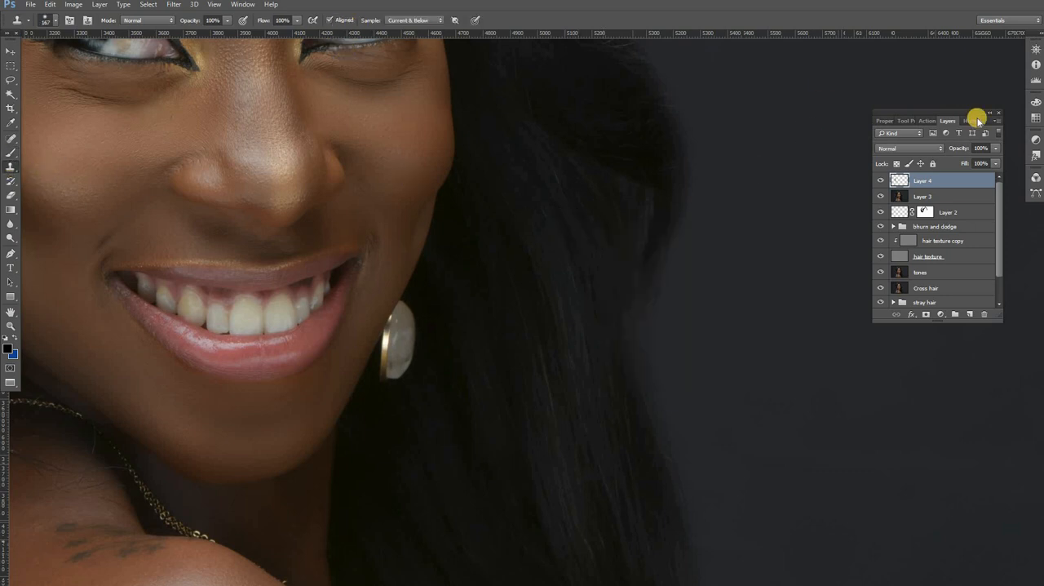
right_click(616, 228)
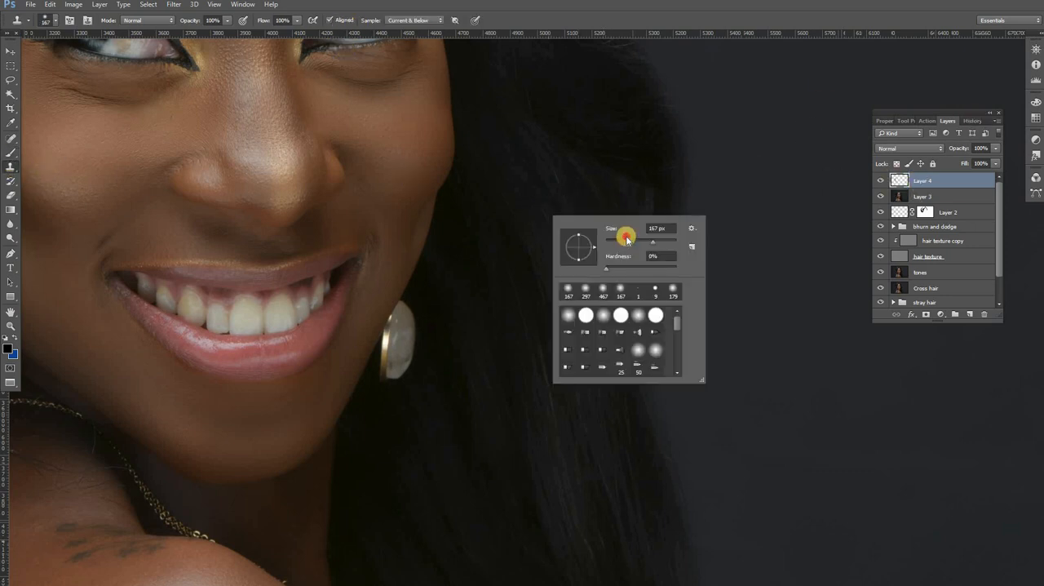
left_click_drag(627, 241, 621, 241)
left_click(642, 197)
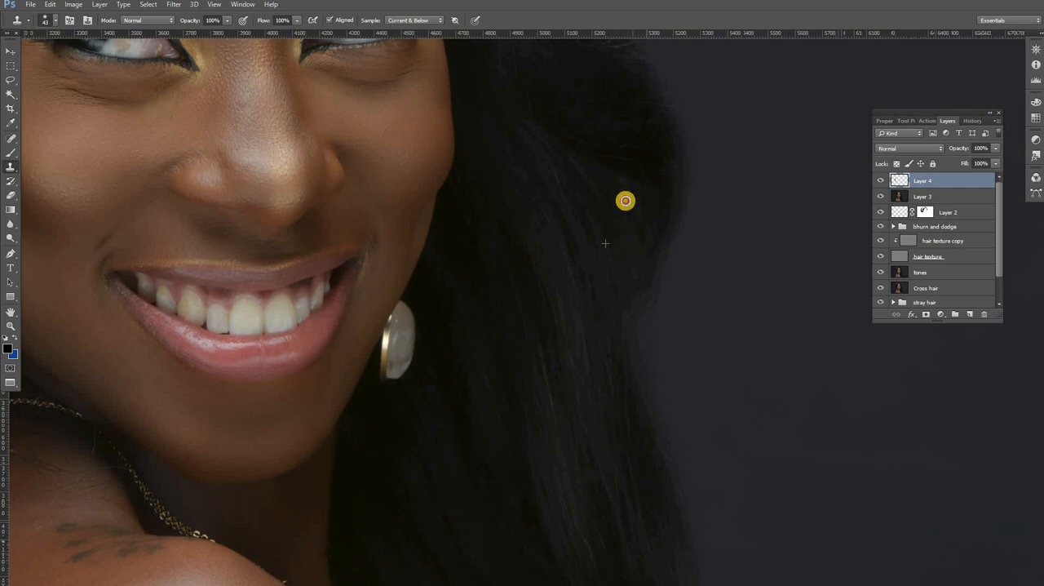
left_click(169, 20)
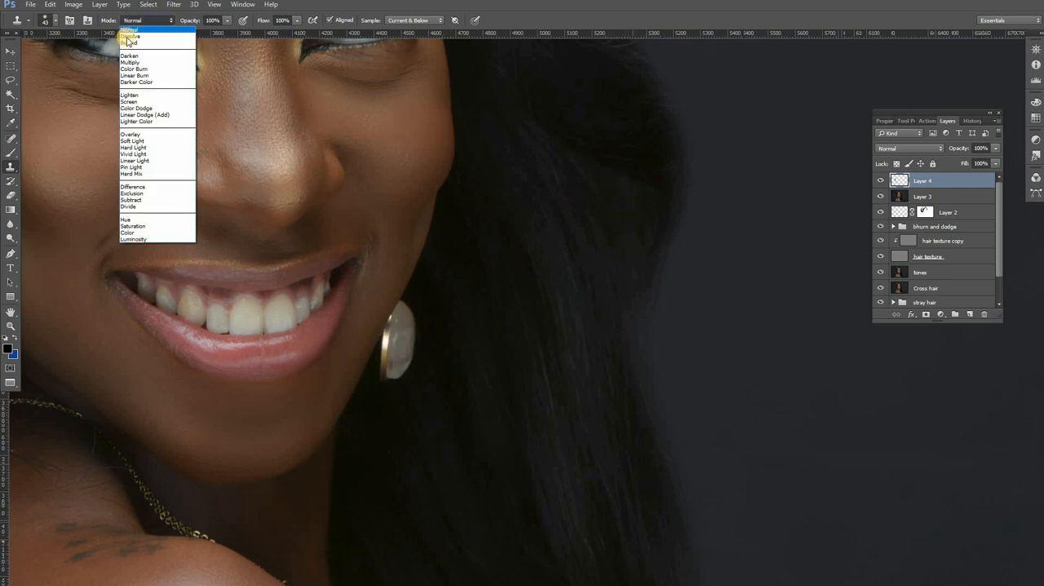
left_click(131, 56)
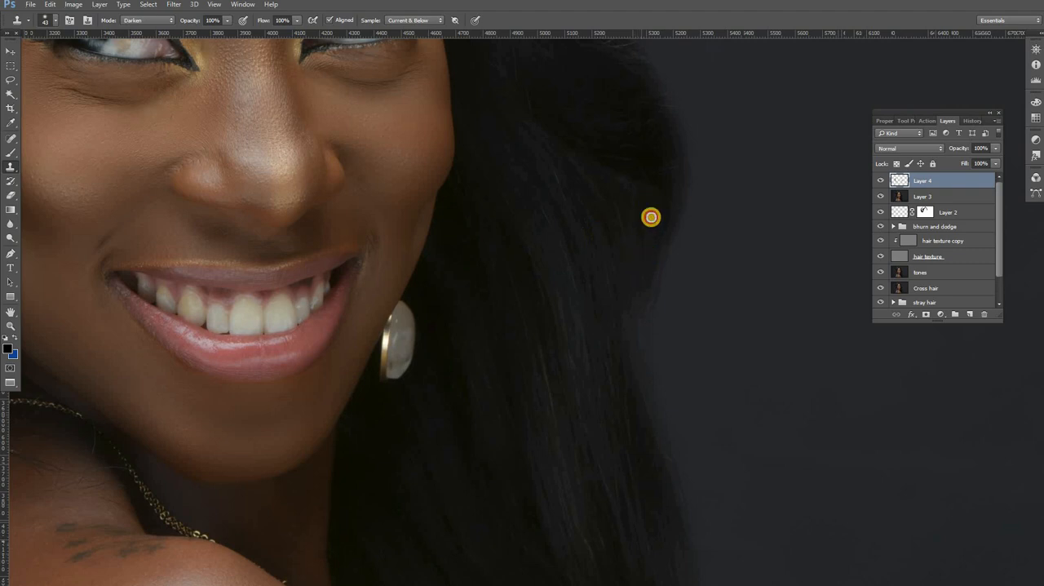
right_click(598, 223)
left_click_drag(671, 247, 678, 247)
left_click(589, 189)
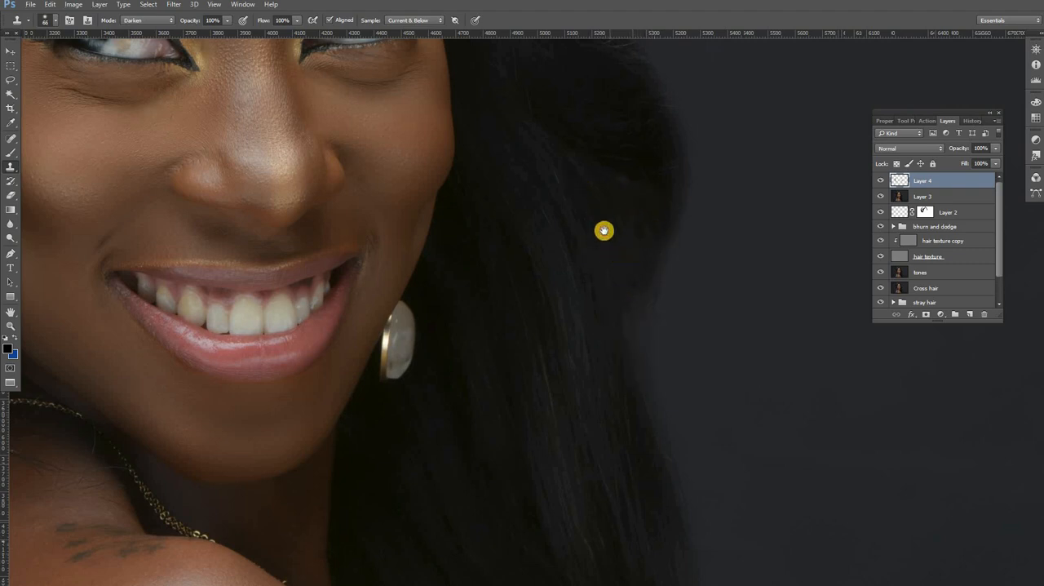
Step: Reduce the Clone Stamp brush to 23 px and clone dark hair over the light flyaways between the temple and the long earring
scroll(620, 249, "down", 2)
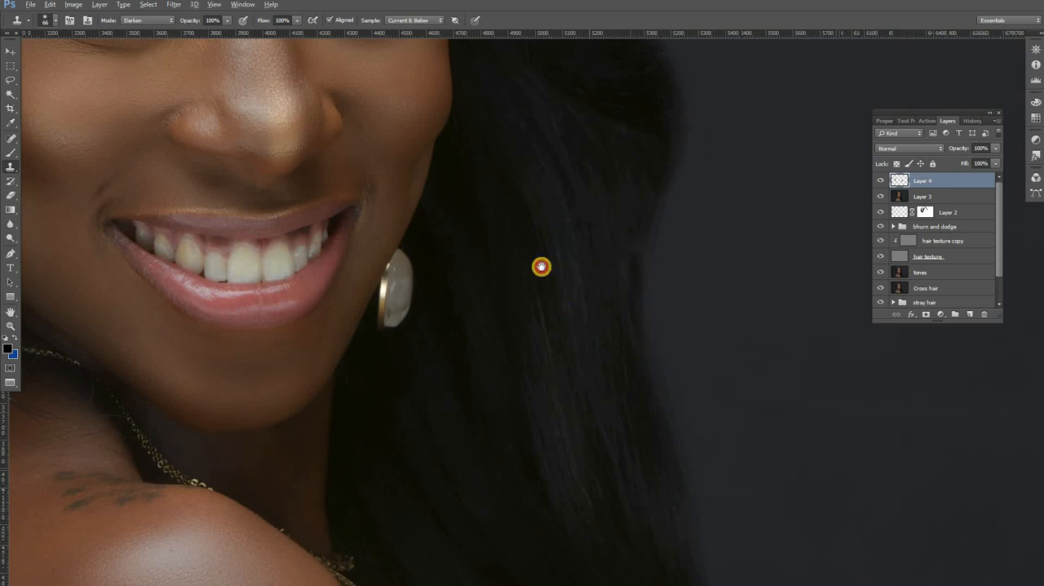
left_click_drag(252, 315, 647, 253)
left_click_drag(352, 270, 461, 390)
left_click_drag(361, 302, 392, 354)
left_click_drag(443, 186, 421, 342)
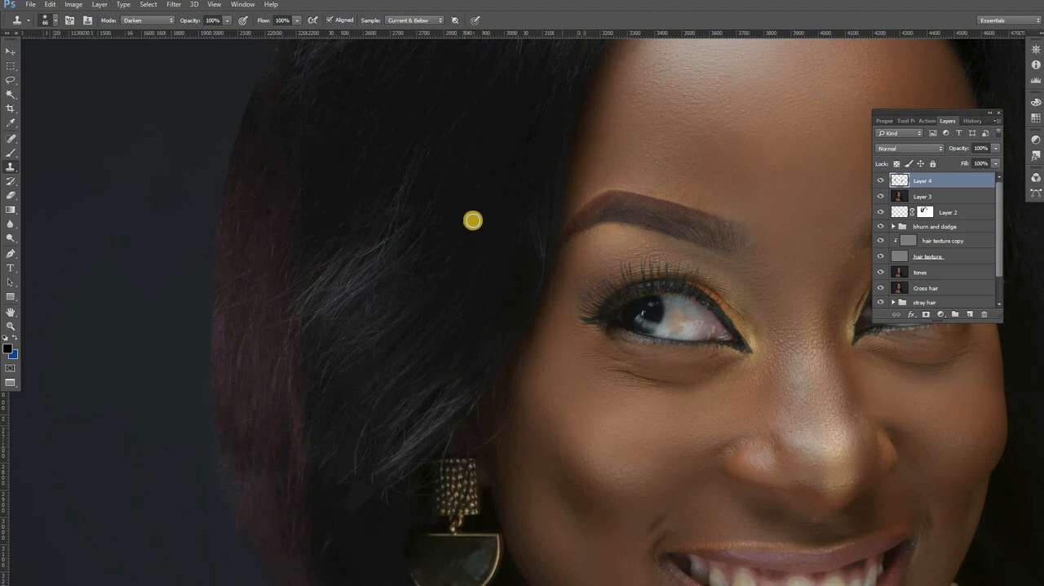
left_click(520, 262)
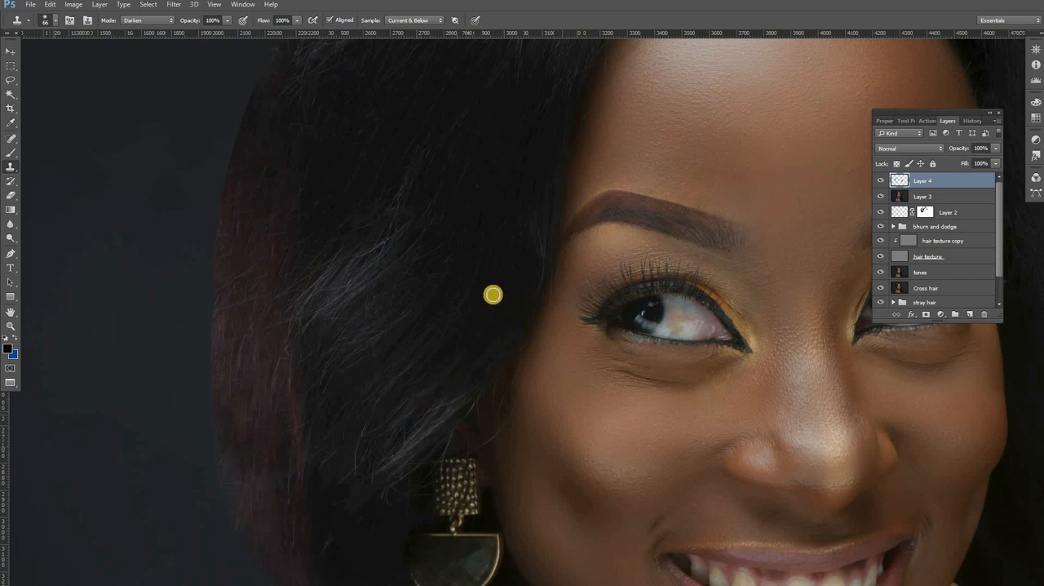
right_click(544, 306)
mouse_move(554, 306)
left_mouse_down()
mouse_move(513, 275)
mouse_move(488, 301)
left_mouse_up()
left_click(506, 270)
mouse_move(451, 270)
left_mouse_down()
mouse_move(431, 311)
mouse_move(376, 366)
mouse_move(454, 335)
mouse_move(409, 386)
left_mouse_up()
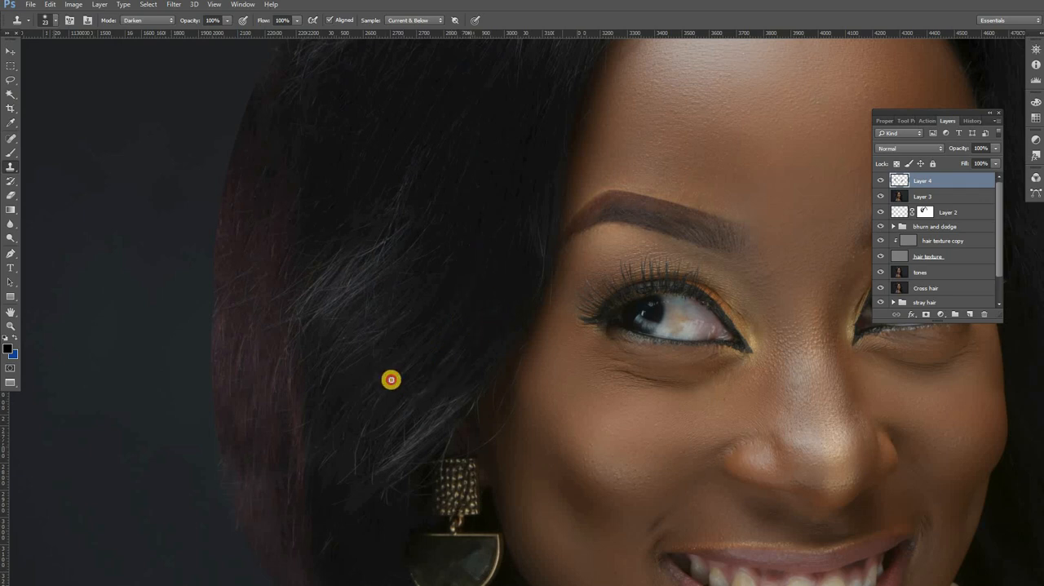
Step: Clone over the light strands where the reddish outer hair meets the black hair above the long earring
scroll(426, 317, "up", 3)
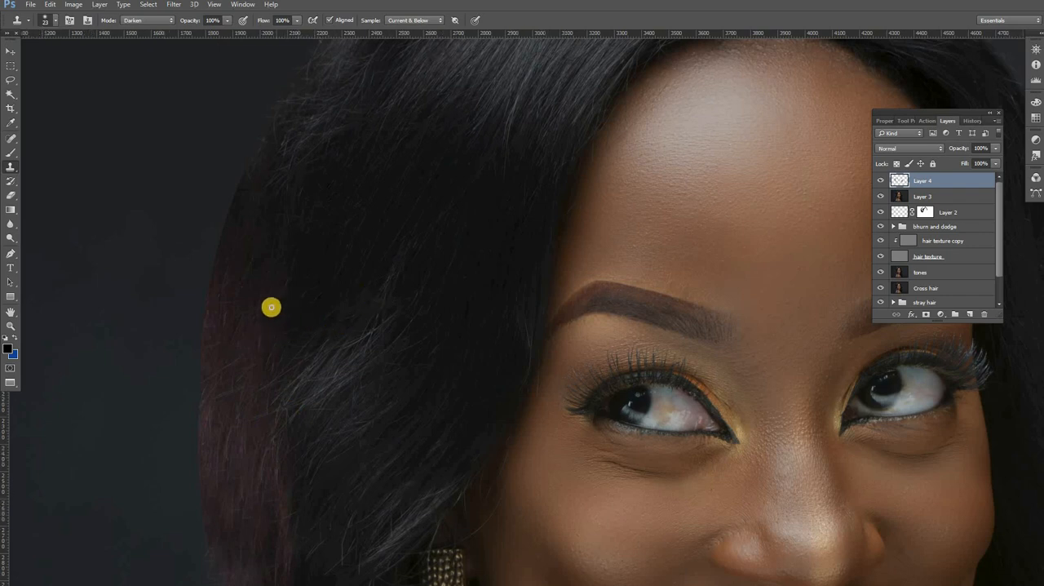
left_click(262, 345, "alt")
left_click(264, 457, "alt")
left_click_drag(259, 394, 275, 378)
Step: Switch the Clone Stamp to Normal mode and clone dark hair over the remaining flyaways above the long earring
left_click(144, 21)
left_click(141, 33)
left_click(426, 392)
left_click(462, 307, "alt")
left_click_drag(451, 297, 417, 370)
Step: Clone along the upper outer edge of the hair on the long-earring side to smooth its contour and cover flyaways
mouse_move(503, 165)
left_mouse_down()
mouse_move(446, 345)
mouse_move(465, 385)
left_mouse_up()
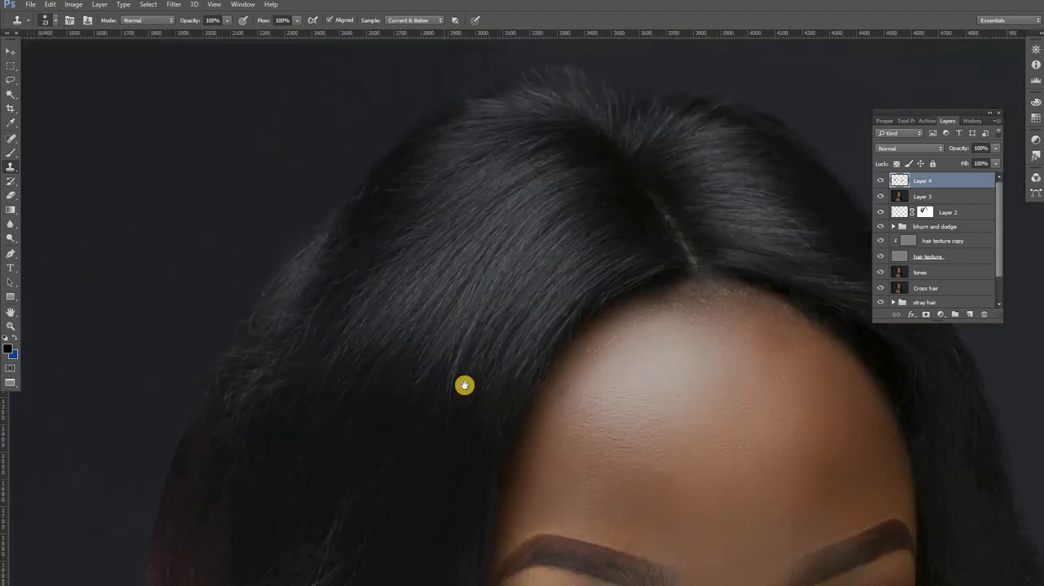
left_click_drag(410, 230, 435, 293)
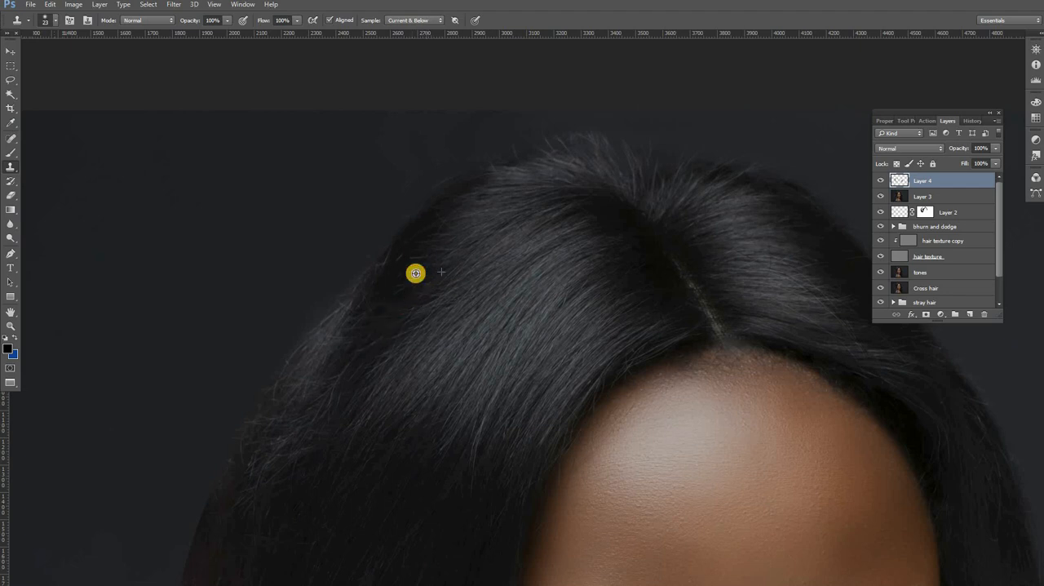
left_click(409, 284, "alt")
left_click(368, 306, "alt")
mouse_move(412, 249)
left_mouse_down()
mouse_move(378, 311)
mouse_move(426, 235)
left_mouse_up()
left_click(410, 284, "alt")
left_click(387, 302, "alt")
left_click(389, 308, "alt")
mouse_move(358, 380)
left_mouse_down()
mouse_move(386, 273)
mouse_move(389, 340)
left_mouse_up()
left_click_drag(429, 255, 427, 270)
mouse_move(422, 224)
left_mouse_down()
mouse_move(375, 280)
mouse_move(415, 247)
left_mouse_up()
Step: Clone over the flyaways and uneven hair on top of the crown around the parting
left_click_drag(506, 273, 334, 306)
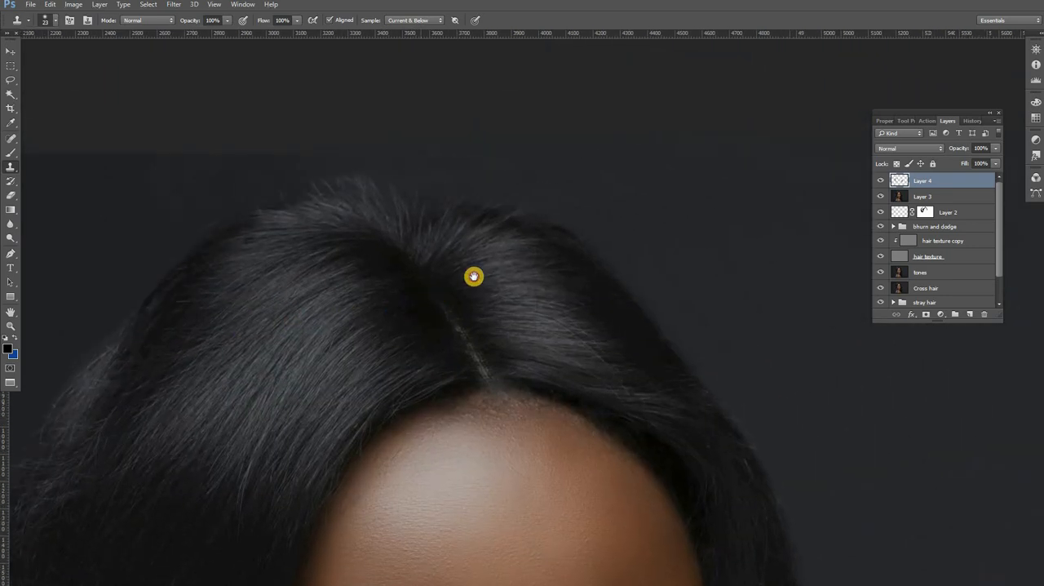
left_click_drag(433, 242, 465, 227)
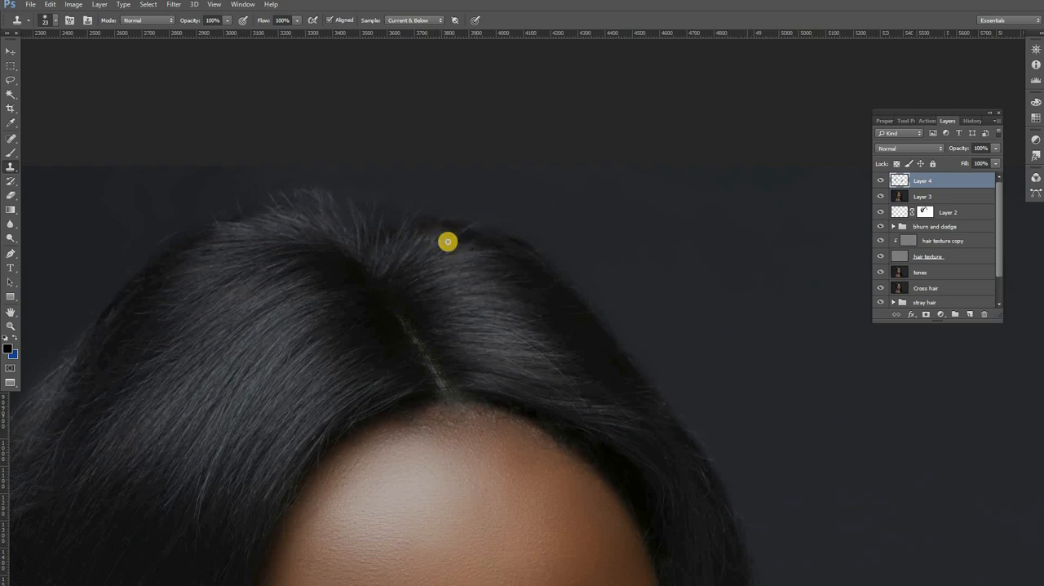
left_click(490, 253, "alt")
left_click_drag(463, 254, 467, 273)
left_click(508, 276, "alt")
left_click(391, 247)
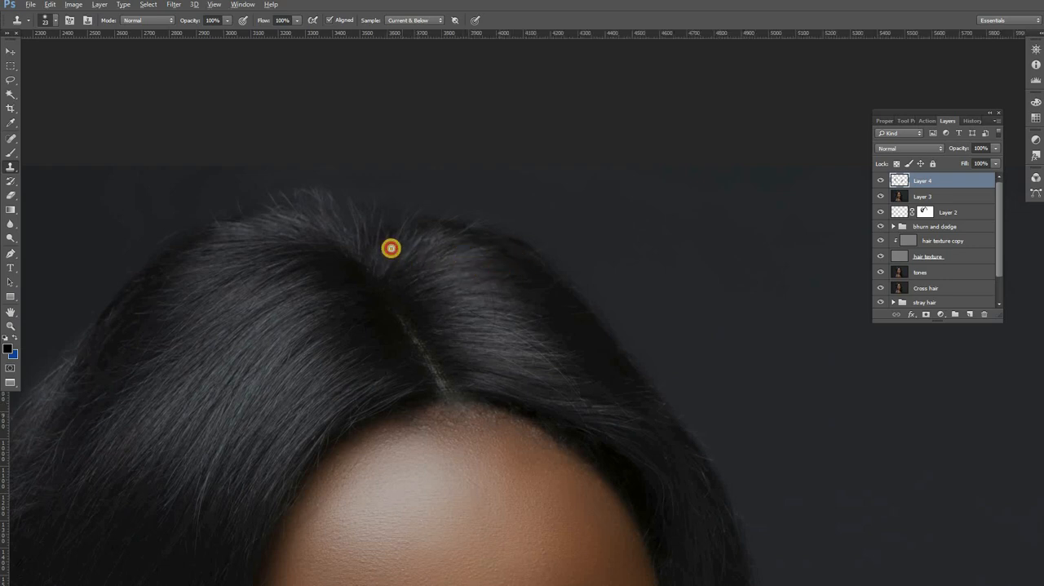
mouse_move(389, 238)
left_mouse_down()
mouse_move(377, 220)
mouse_move(375, 240)
left_mouse_up()
Step: Clone over the light strands in the hair above the forehead on the far side of the parting
left_click_drag(573, 367, 407, 202)
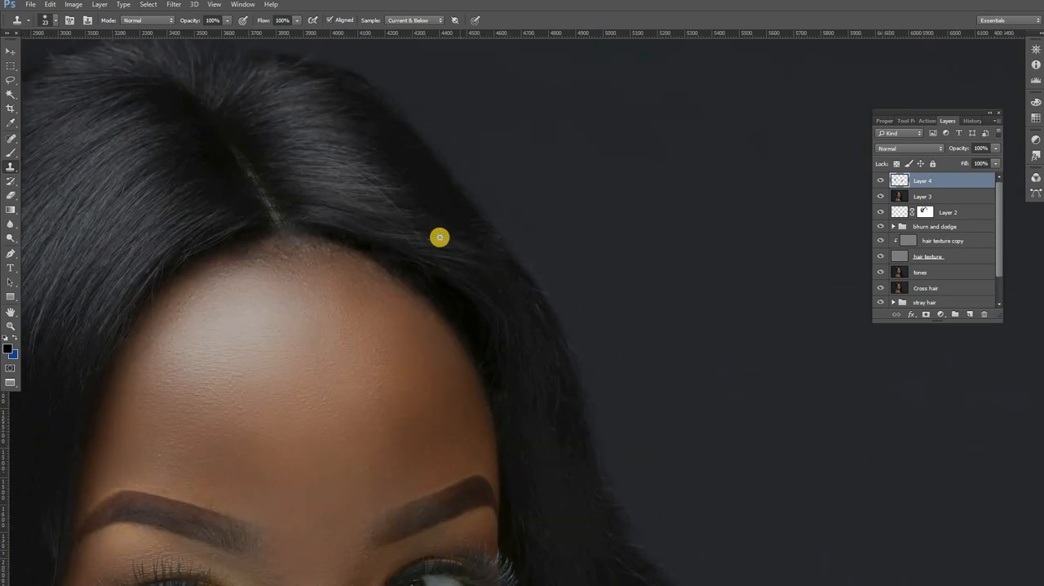
left_click(437, 190, "alt")
left_click_drag(429, 218, 425, 213)
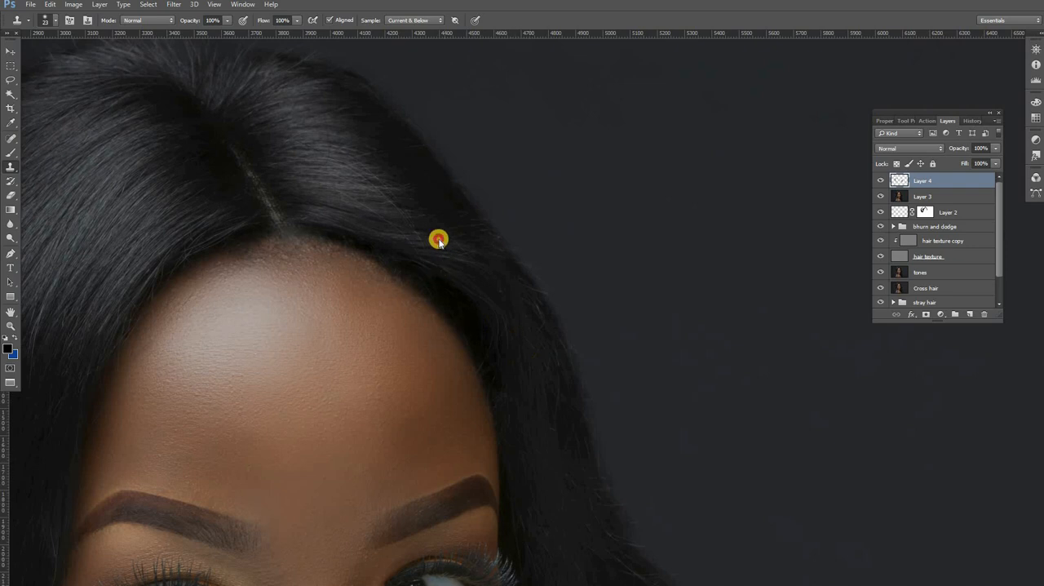
Step: Examine the whole portrait and the reddish outer hair edge above the long earring
left_click(438, 239, "alt")
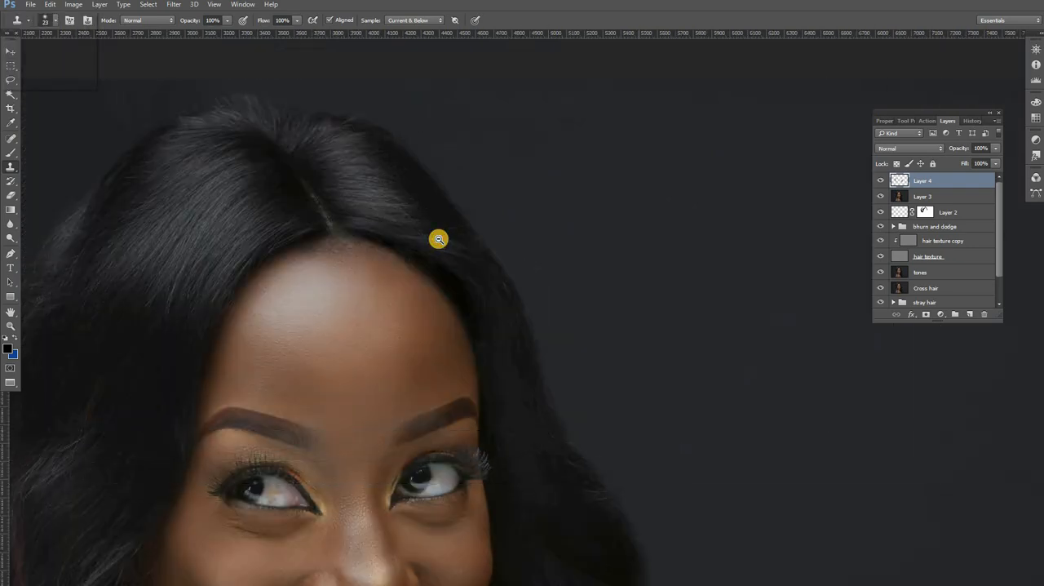
left_click(439, 239, "alt")
left_click(439, 239, "alt")
key("alt+space")
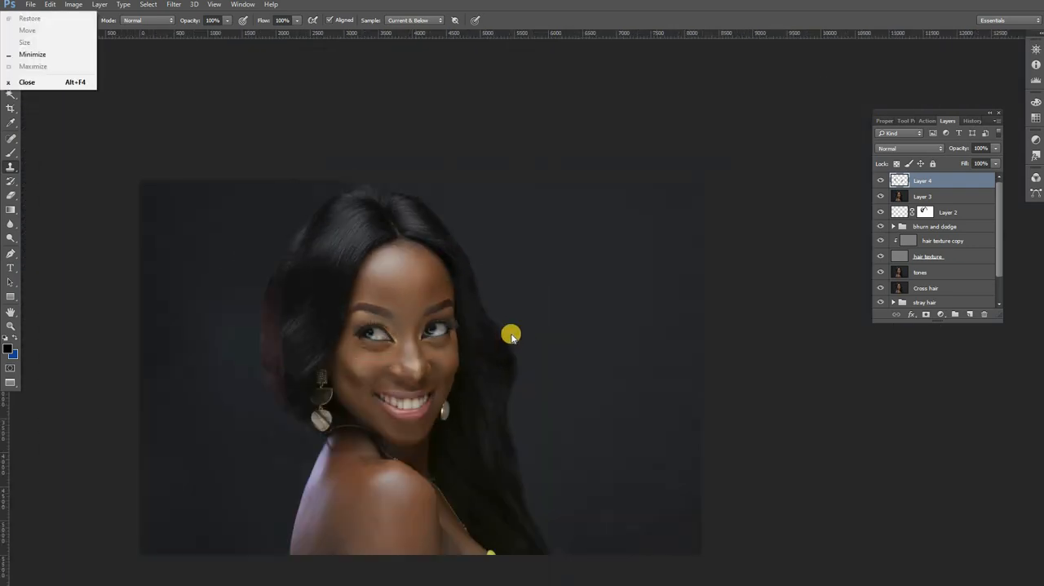
left_click(336, 329)
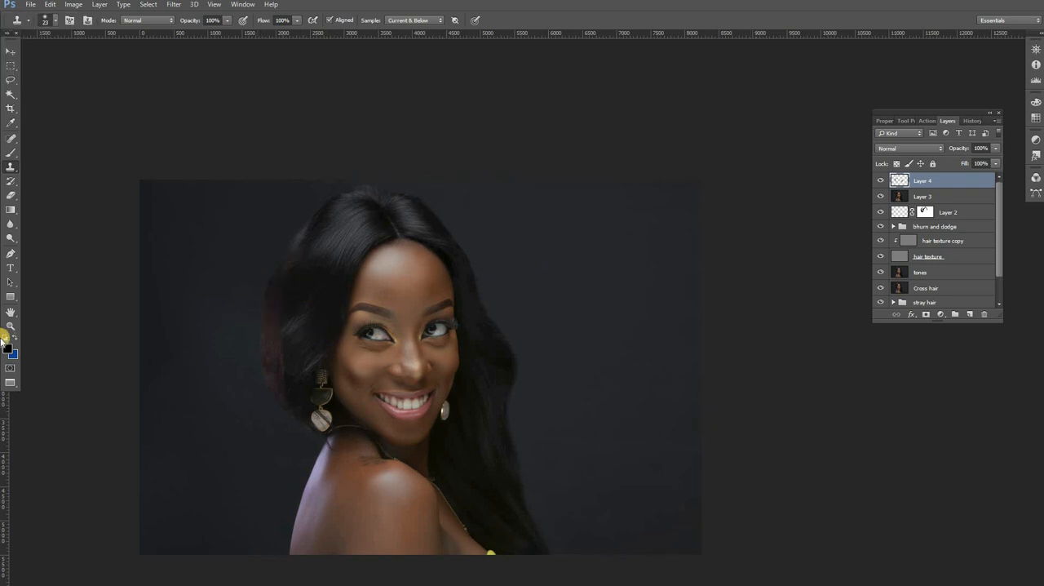
left_click(10, 326)
left_click(247, 297)
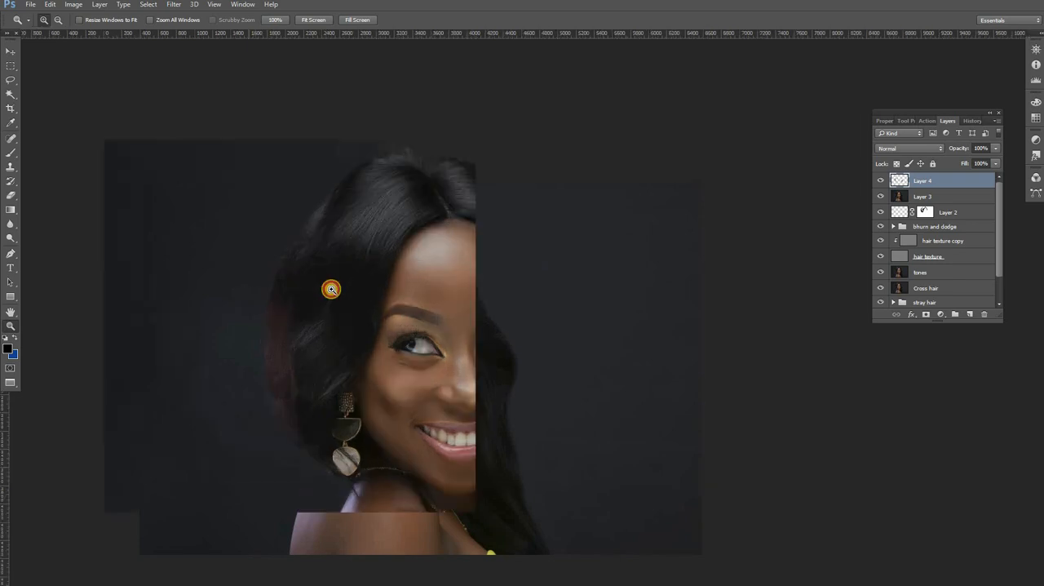
left_click_drag(338, 287, 449, 247)
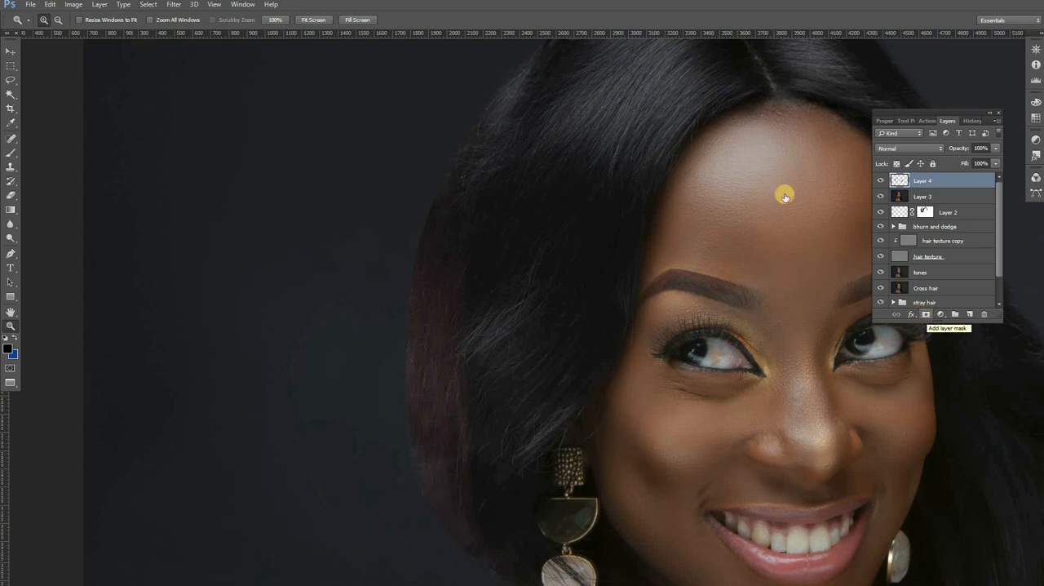
Step: Add a layer mask to Layer 4 and set a soft black Brush to 83 px for masking
left_click(926, 314)
left_click(10, 153)
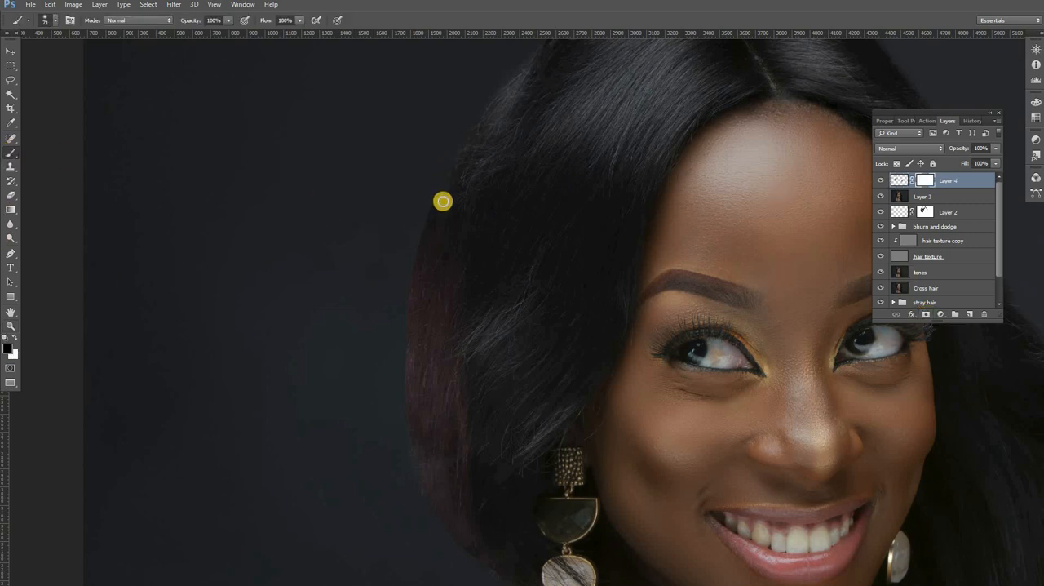
right_click(448, 218)
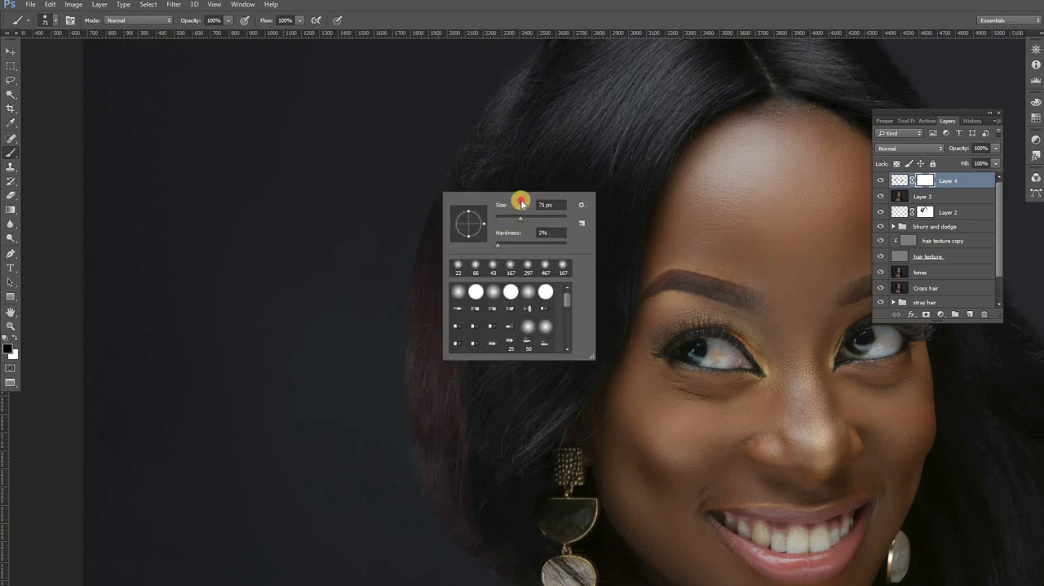
left_click(521, 203)
key("Return")
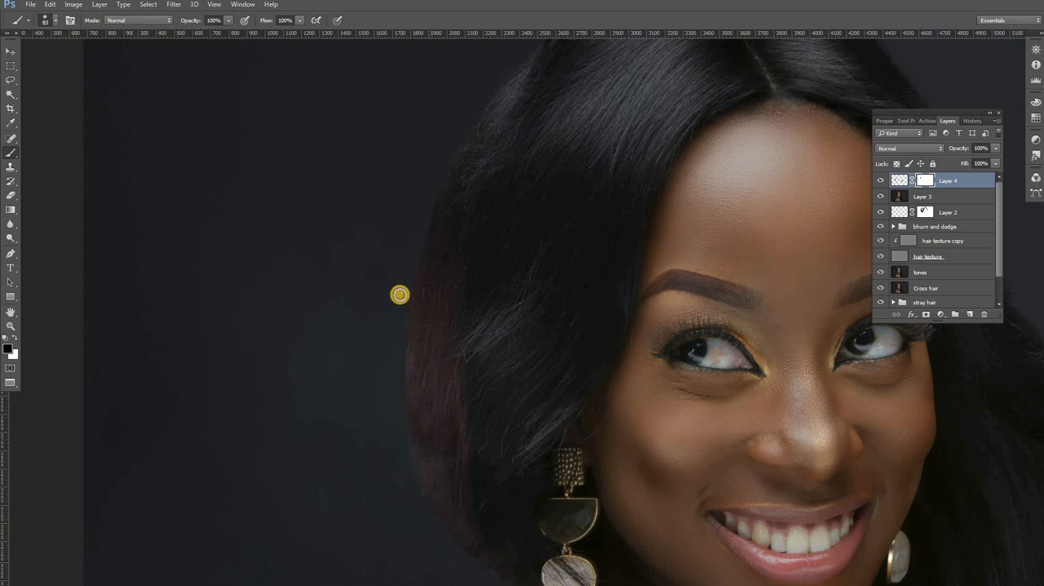
Step: Paint black on Layer 4's mask along the reddish outer hair edge down to the earring to refine its contour
right_click(463, 342)
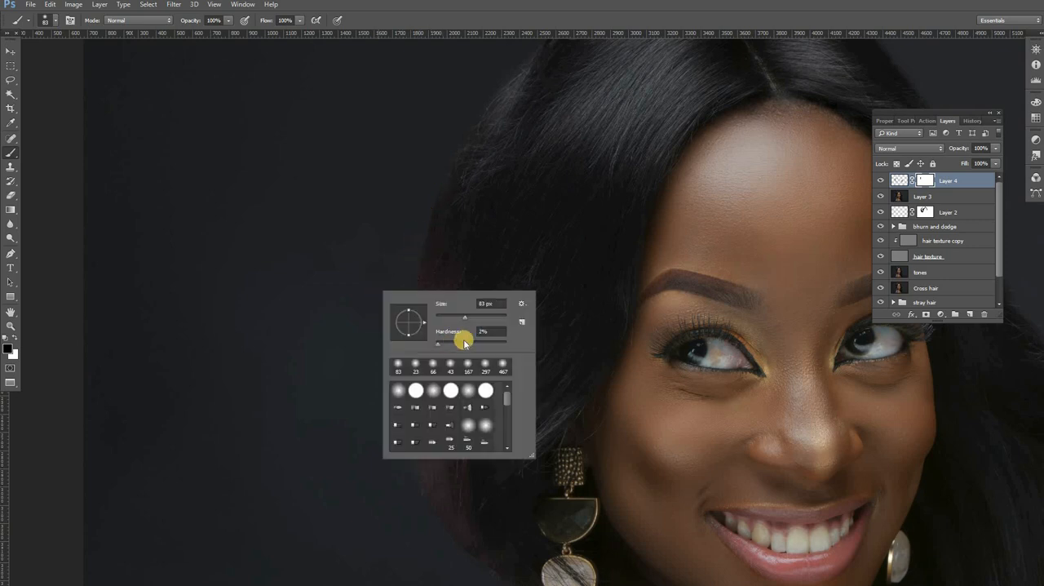
key("Escape")
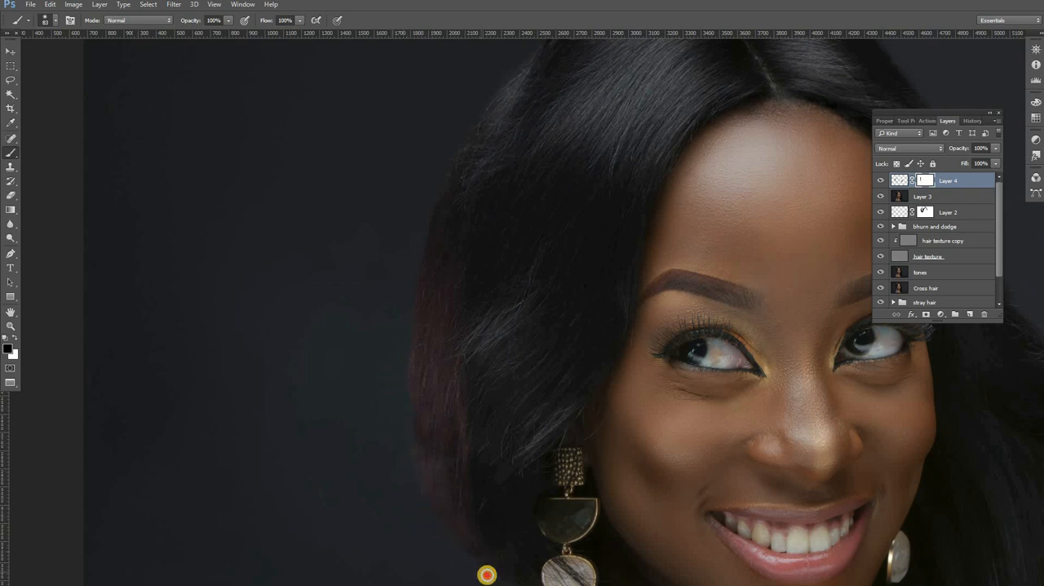
mouse_move(404, 250)
left_mouse_down()
mouse_move(392, 292)
mouse_move(356, 233)
left_mouse_up()
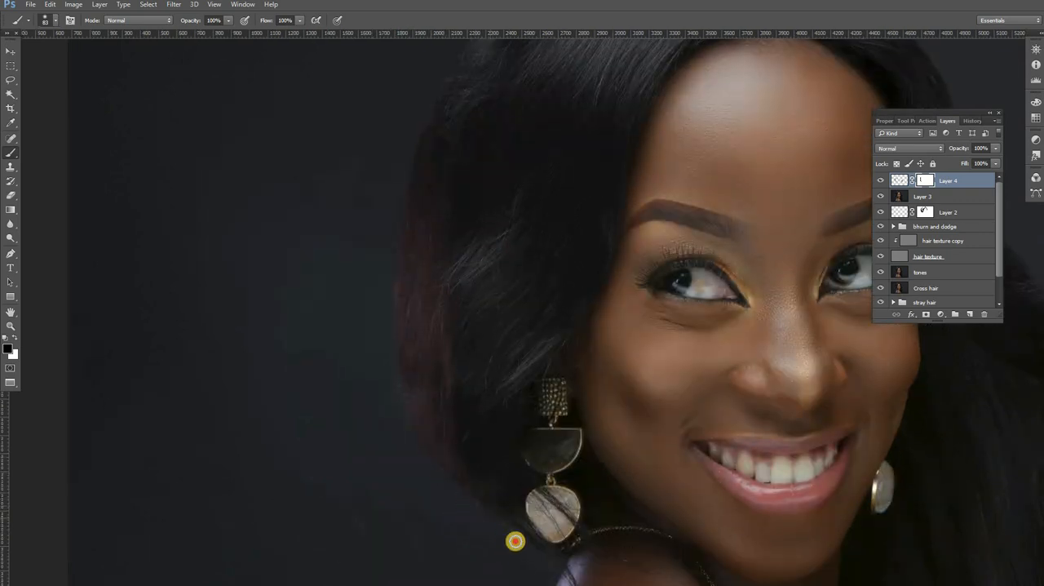
left_click_drag(397, 414, 382, 422)
left_click_drag(393, 163, 387, 267)
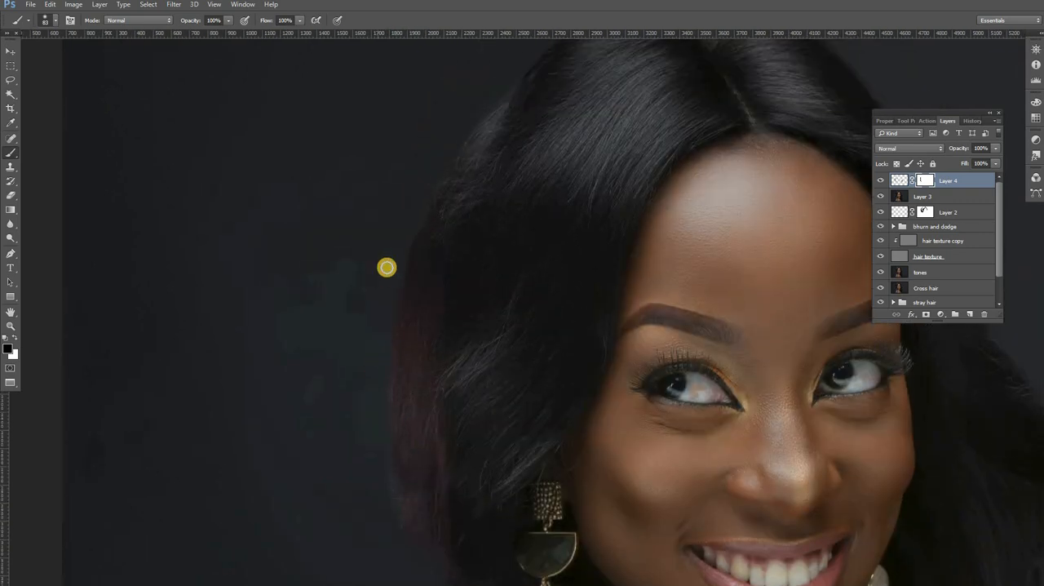
left_click_drag(383, 333, 385, 317)
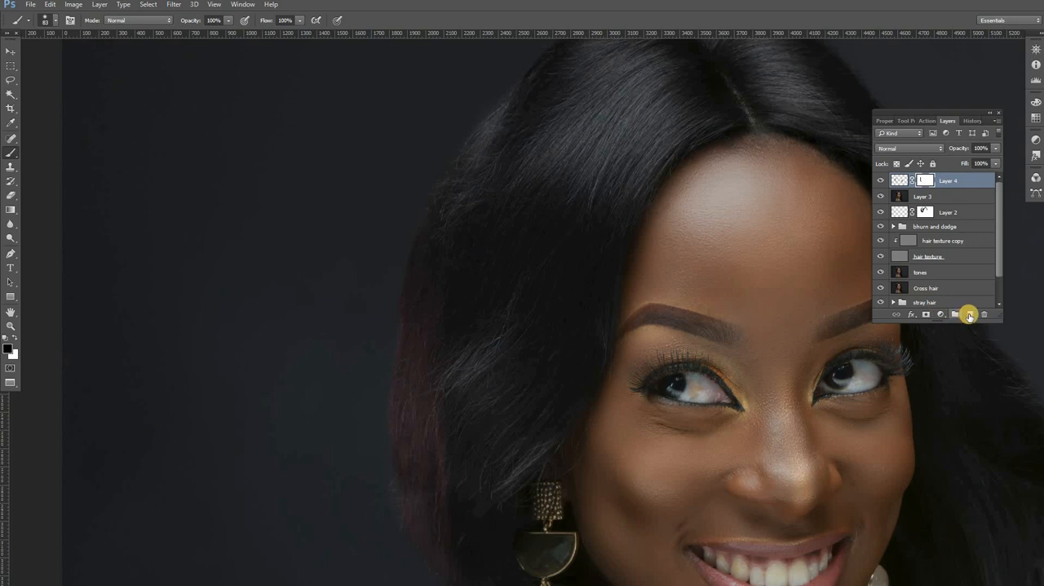
Step: Create a new layer above Layer 4 and set the Brush to 1 px
key("ctrl+shift+alt+n")
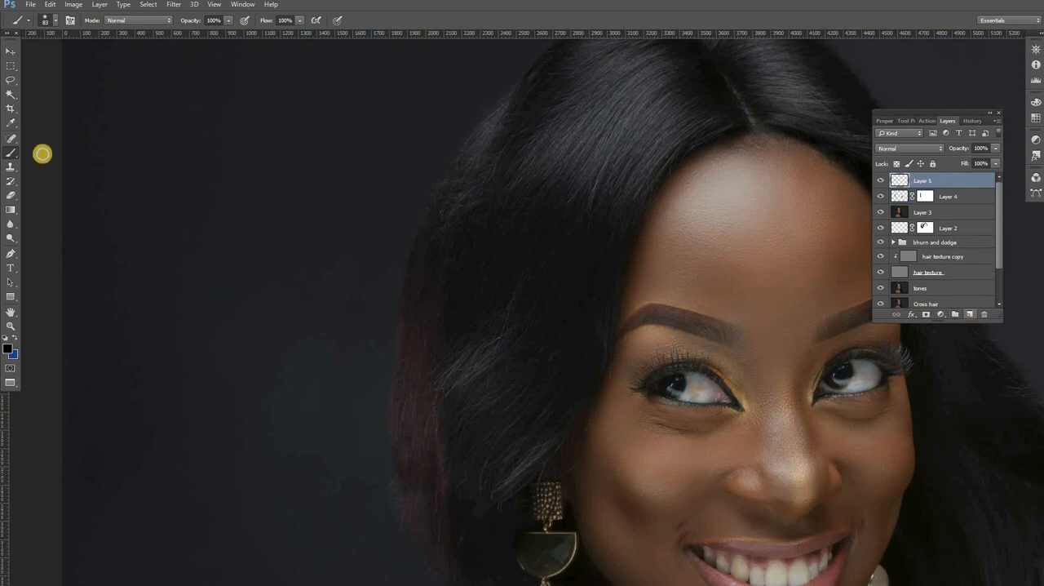
left_click(17, 155)
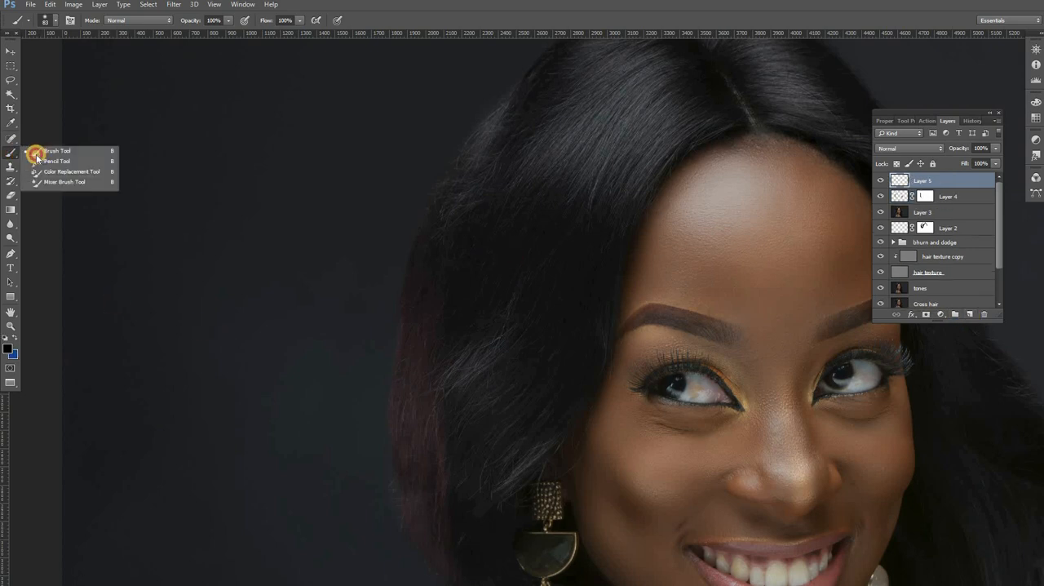
left_click(35, 153)
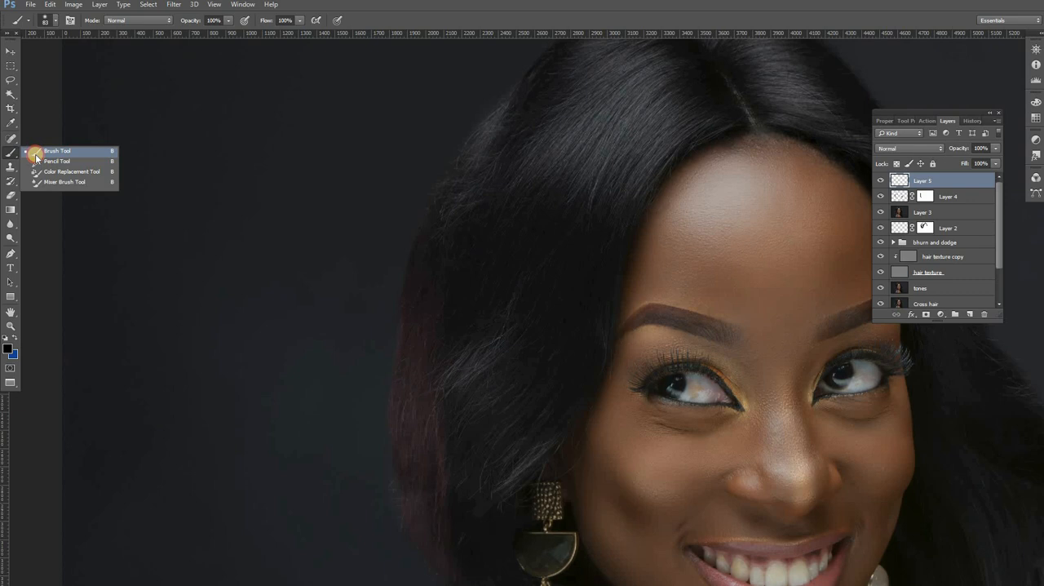
right_click(521, 281)
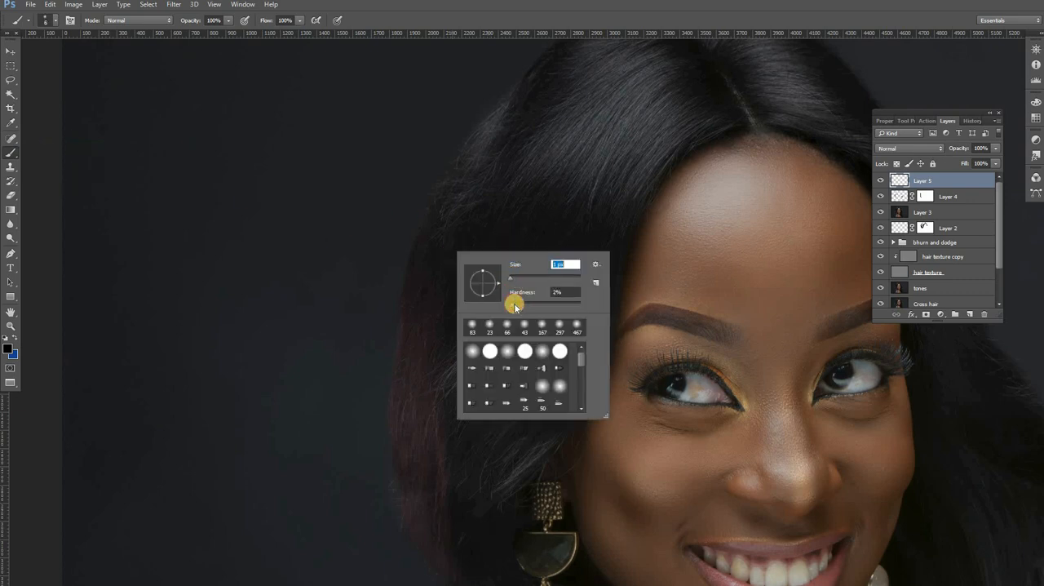
left_click(404, 301)
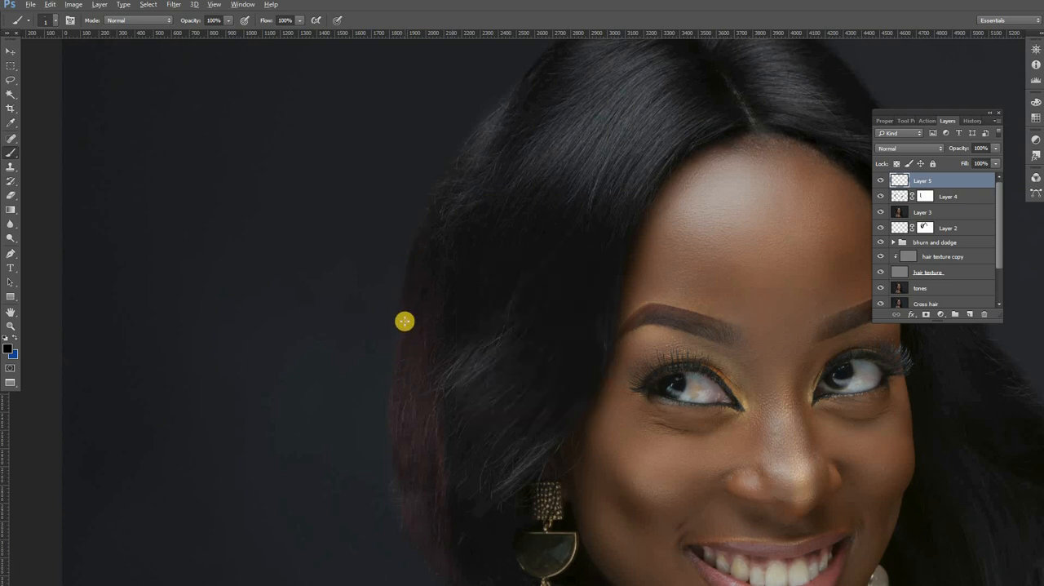
Step: Paint fine 1 px strands on Layer 5 down the reddish outer hair edge, using dark tones sampled from the hair
left_click(398, 318, "alt")
left_click_drag(398, 333, 388, 381)
left_click_drag(399, 327, 391, 401)
left_click_drag(394, 350, 386, 451)
left_click_drag(393, 394, 388, 474)
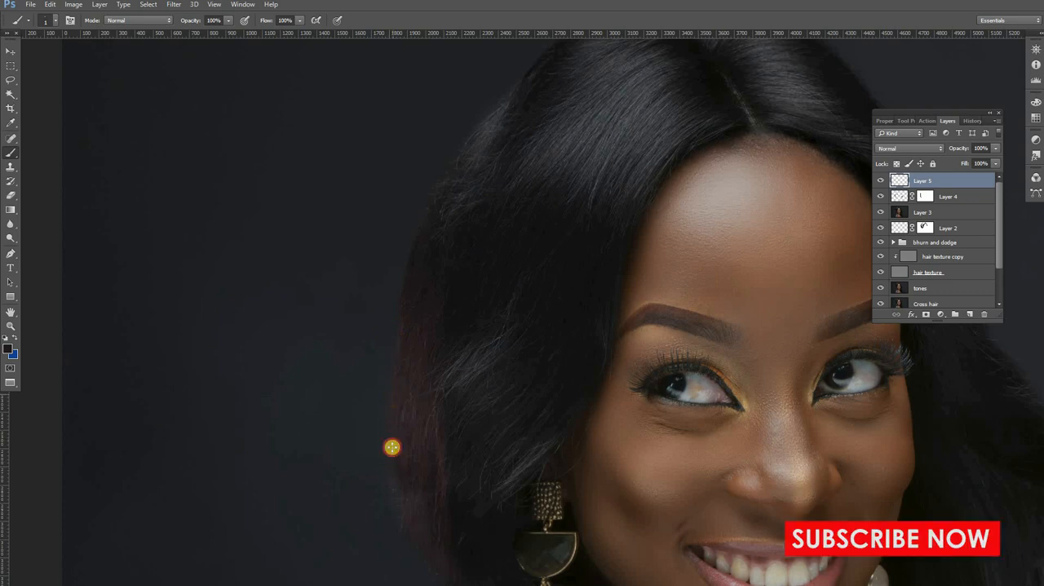
left_click_drag(393, 419, 399, 526)
left_click(397, 482, "alt")
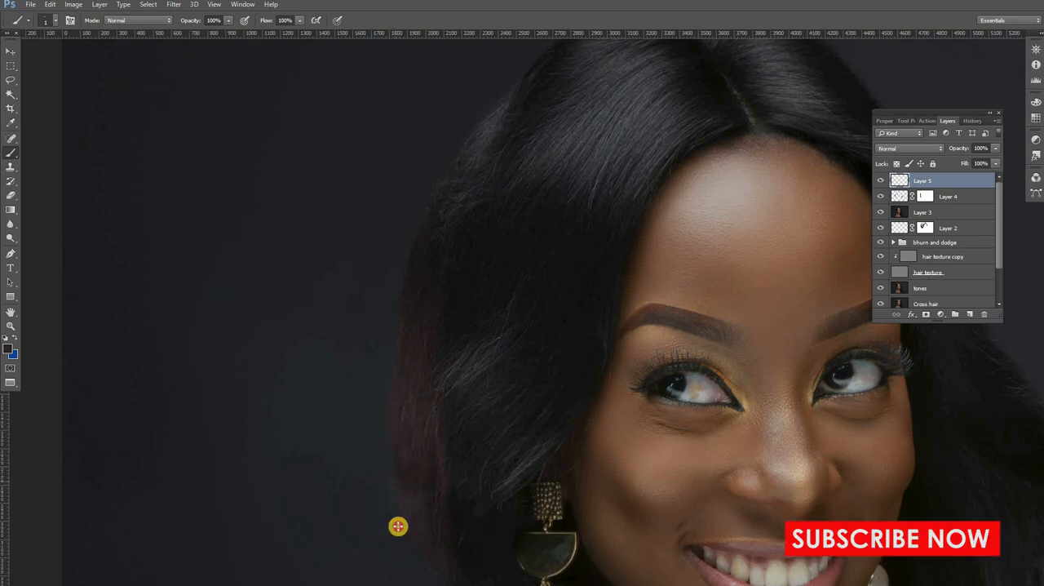
left_click_drag(394, 475, 404, 534)
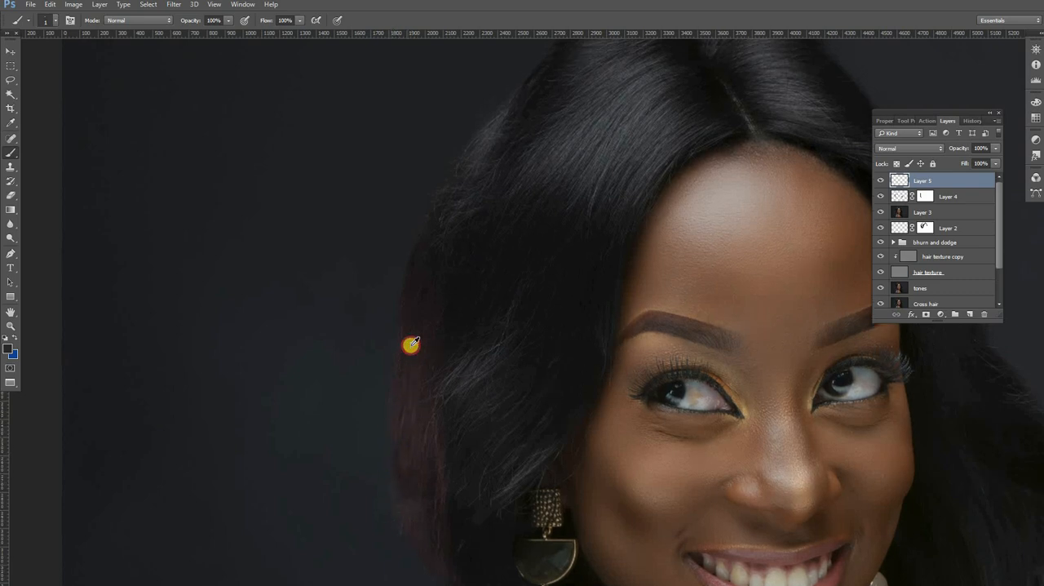
scroll(408, 343, "up", 2)
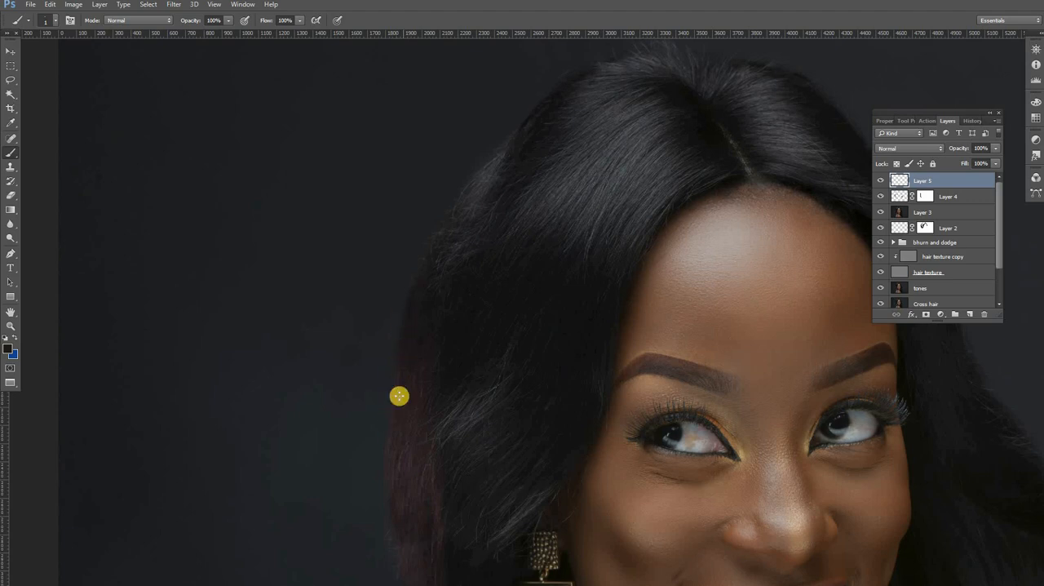
left_click_drag(404, 462, 381, 422)
left_click_drag(382, 475, 389, 432)
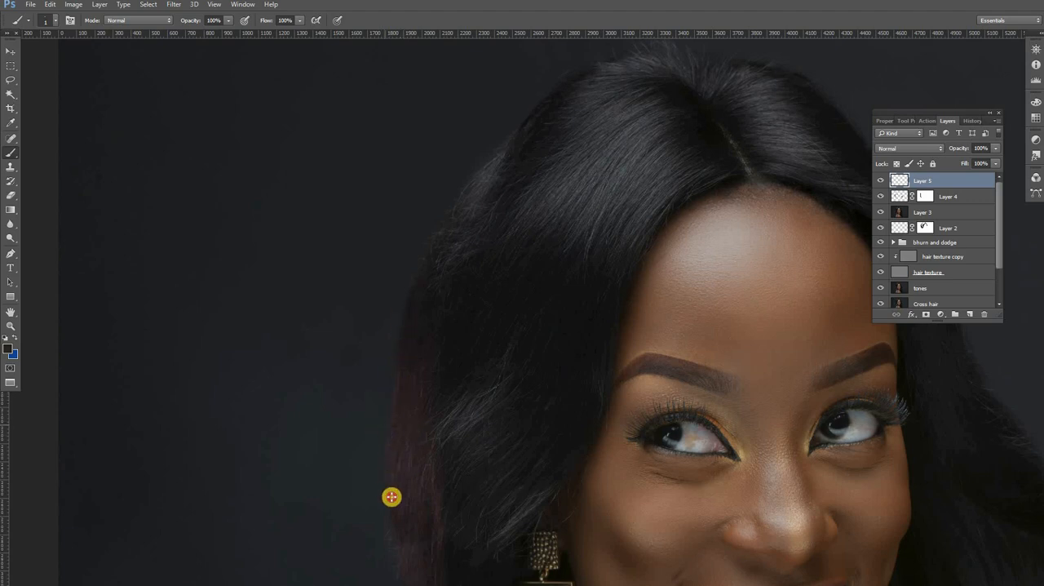
mouse_move(392, 497)
left_mouse_down()
mouse_move(402, 469)
mouse_move(401, 498)
left_mouse_up()
Step: Set the Brush to 3 px and paint dark strands along the reddish outer hair edge and up toward the crown
right_click(435, 461)
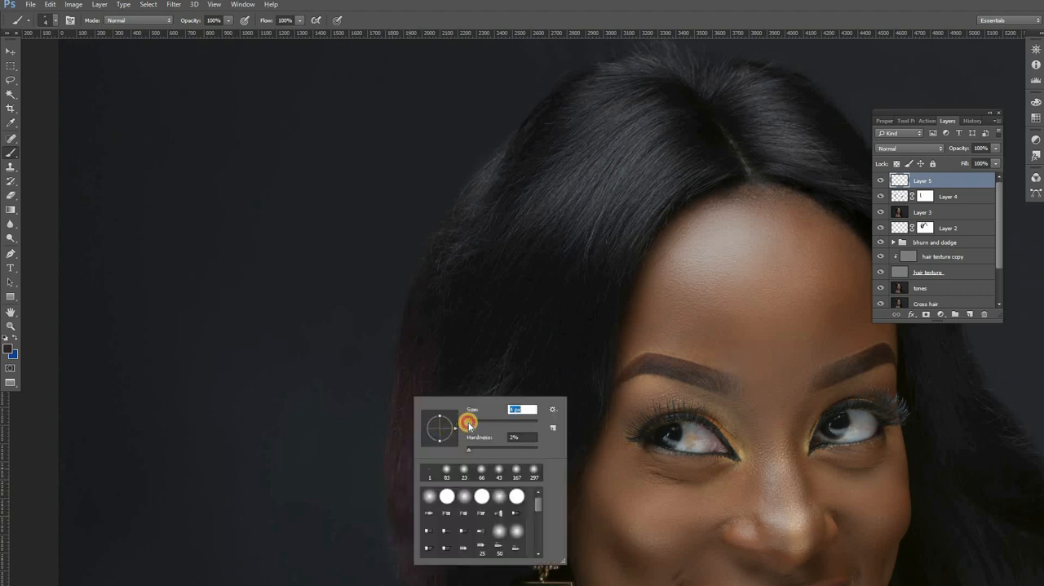
left_click_drag(468, 424, 398, 449)
left_click(382, 524)
left_click_drag(387, 503, 386, 535)
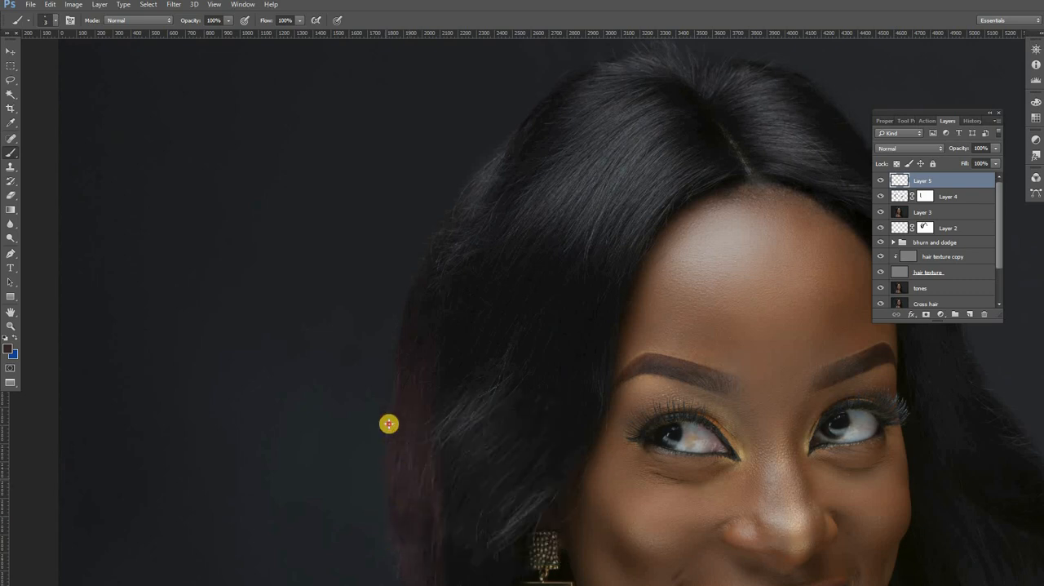
scroll(394, 415, "up", 3)
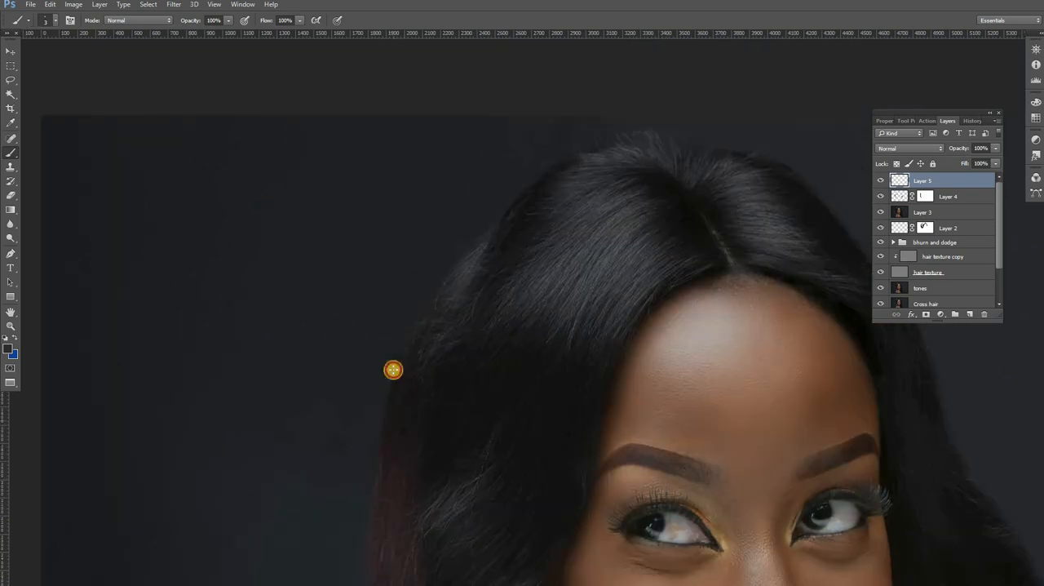
mouse_move(387, 452)
left_mouse_down()
mouse_move(388, 393)
mouse_move(399, 371)
mouse_move(390, 438)
mouse_move(396, 369)
mouse_move(416, 347)
mouse_move(397, 394)
mouse_move(434, 304)
left_mouse_up()
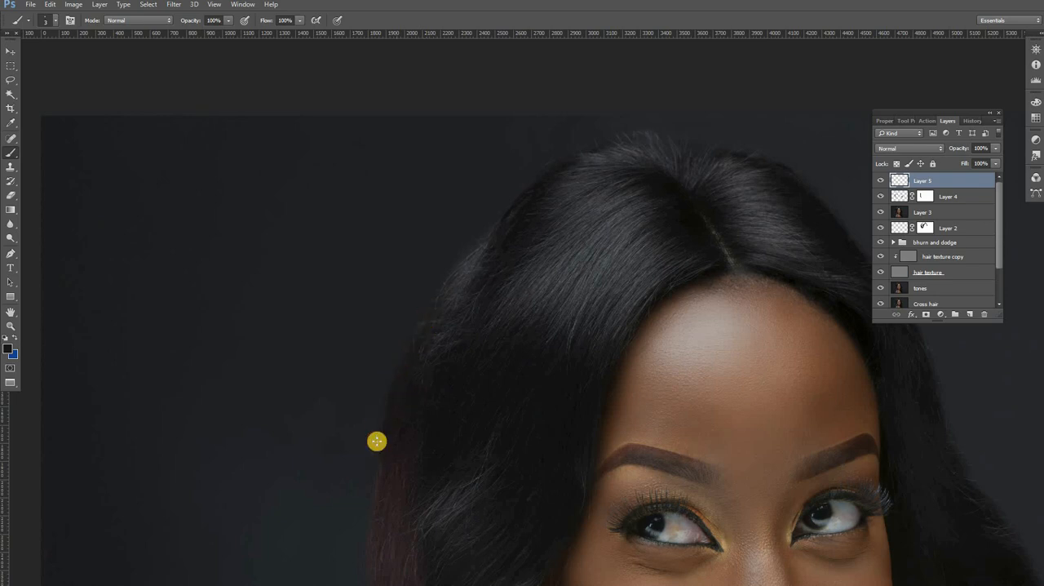
left_click_drag(390, 500, 391, 400)
scroll(395, 414, "down", 3)
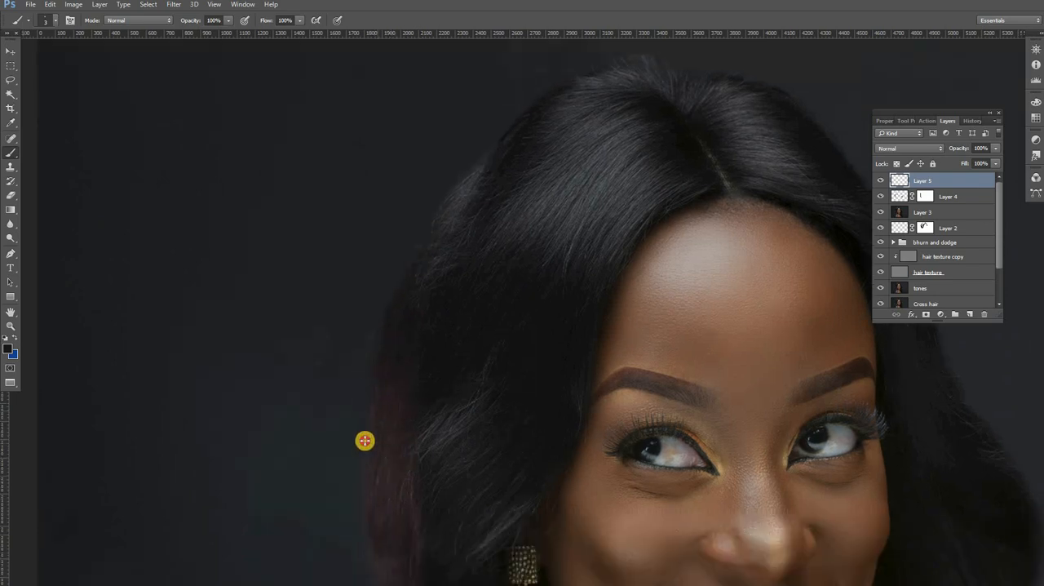
scroll(378, 324, "down", 3)
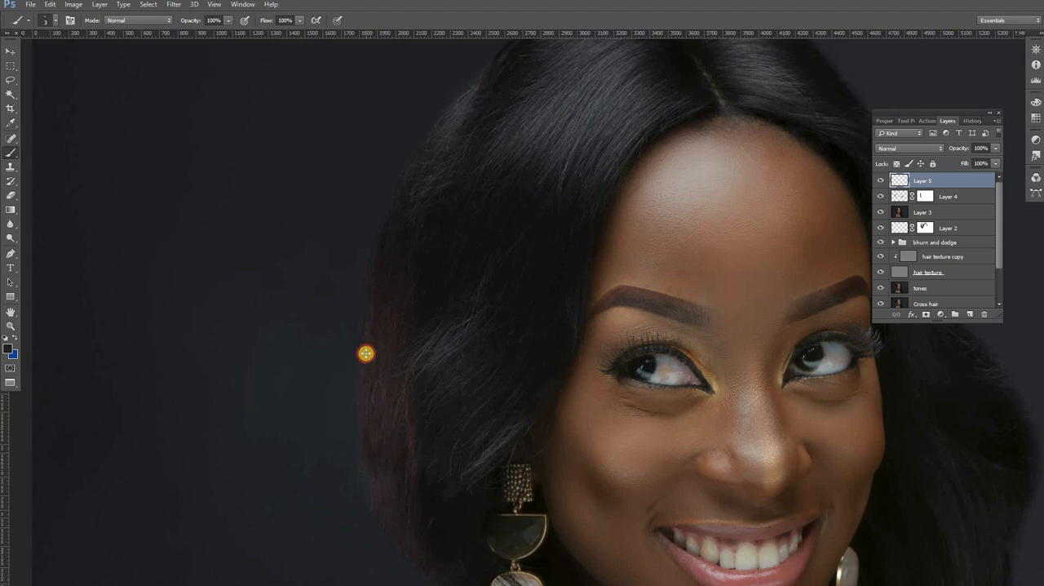
left_click_drag(363, 341, 381, 250)
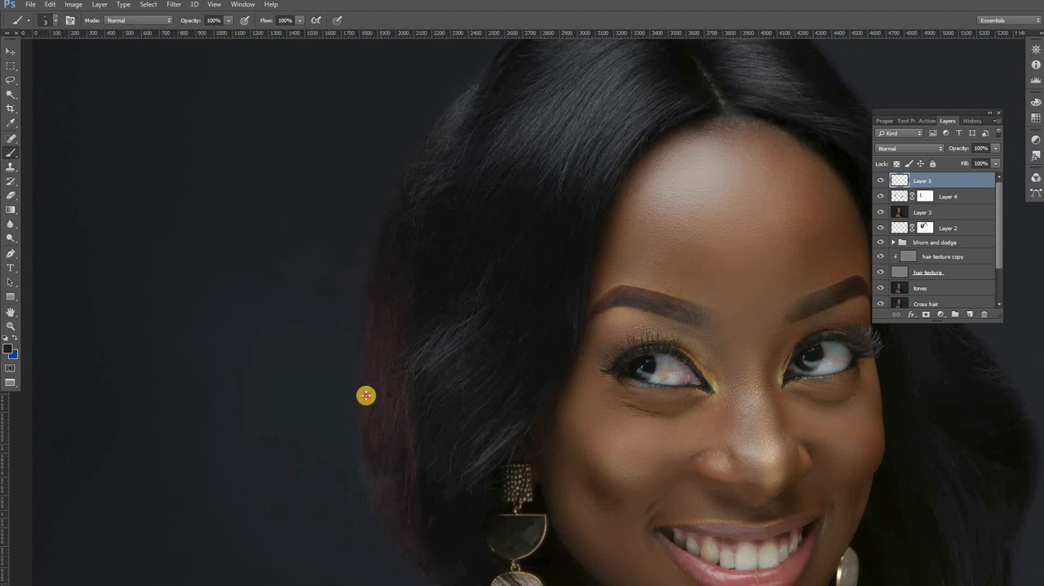
left_click_drag(414, 469, 396, 333)
Step: Paint dark 3 px strands along the outer edge of the long hair on the small round earring's side
left_click(397, 333, "alt")
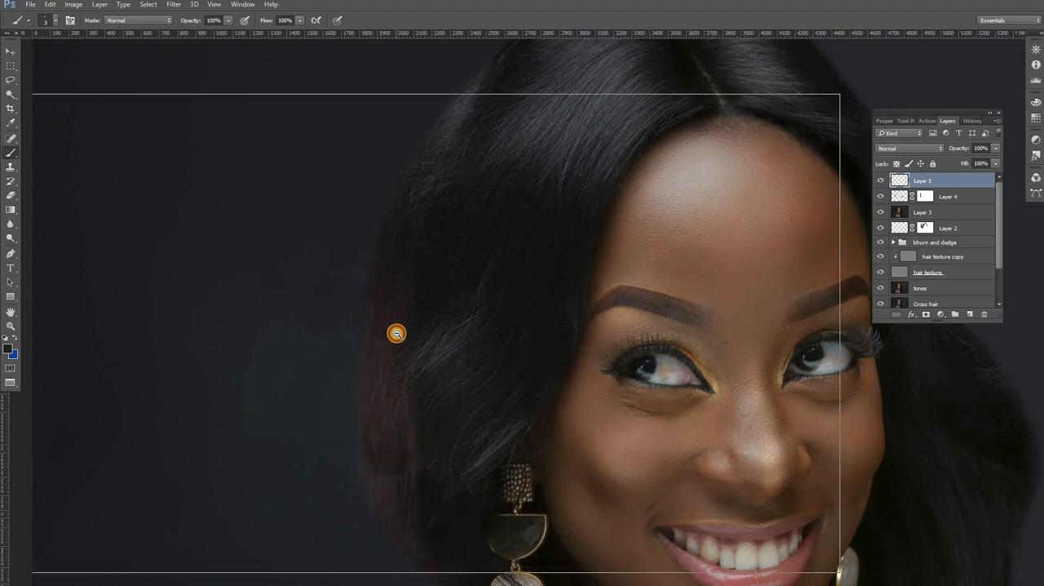
left_click(397, 333, "alt")
key("alt+space")
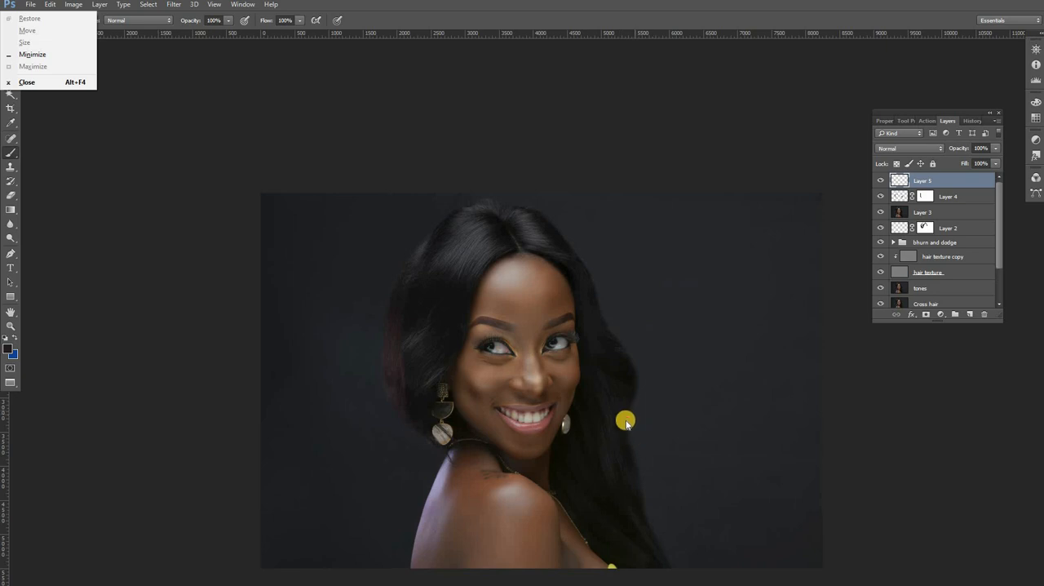
key("Escape")
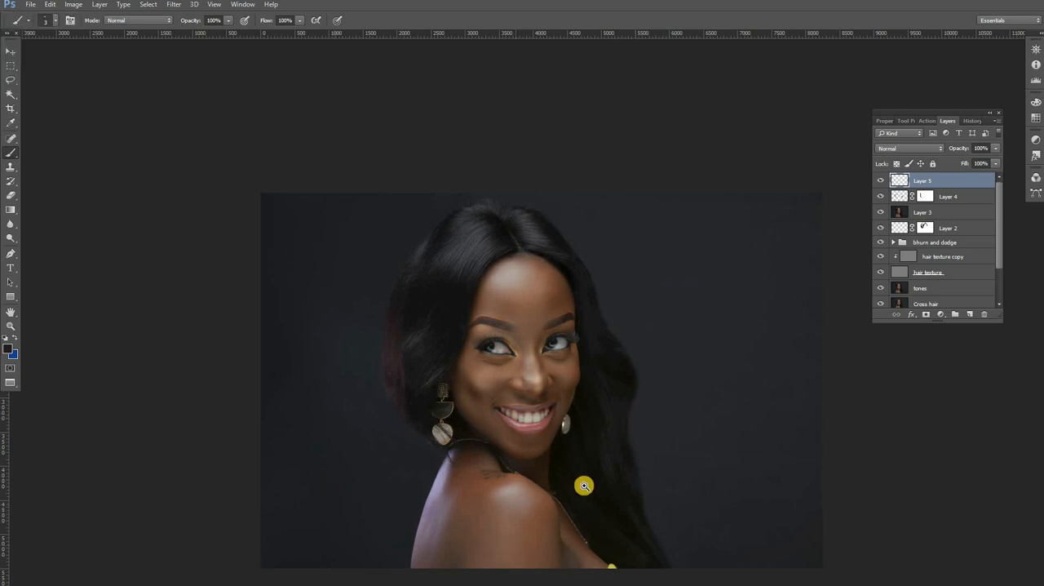
key("z")
left_click(587, 478)
left_click(587, 477)
left_click(586, 477)
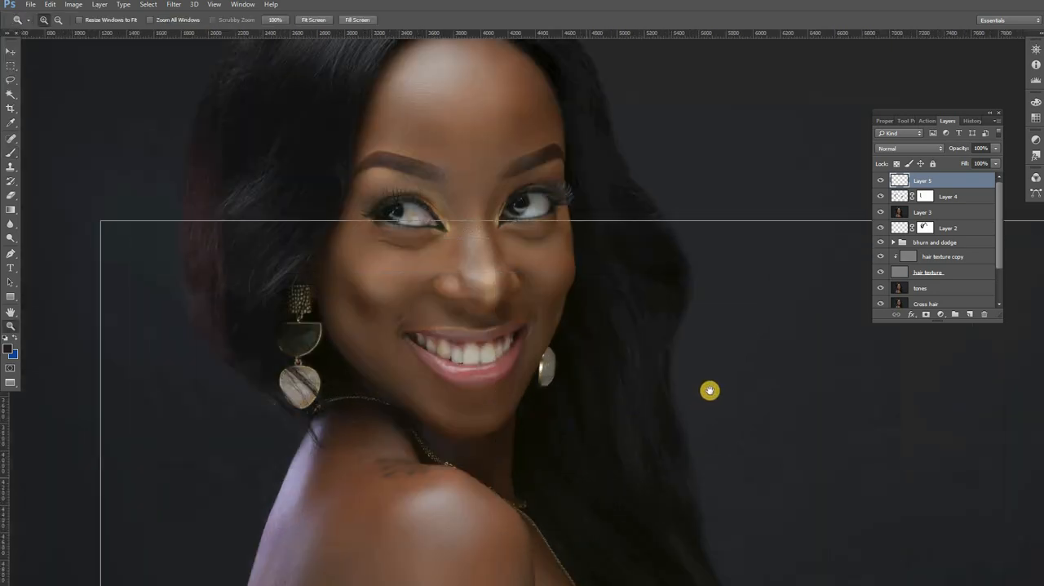
left_click_drag(592, 377, 472, 364)
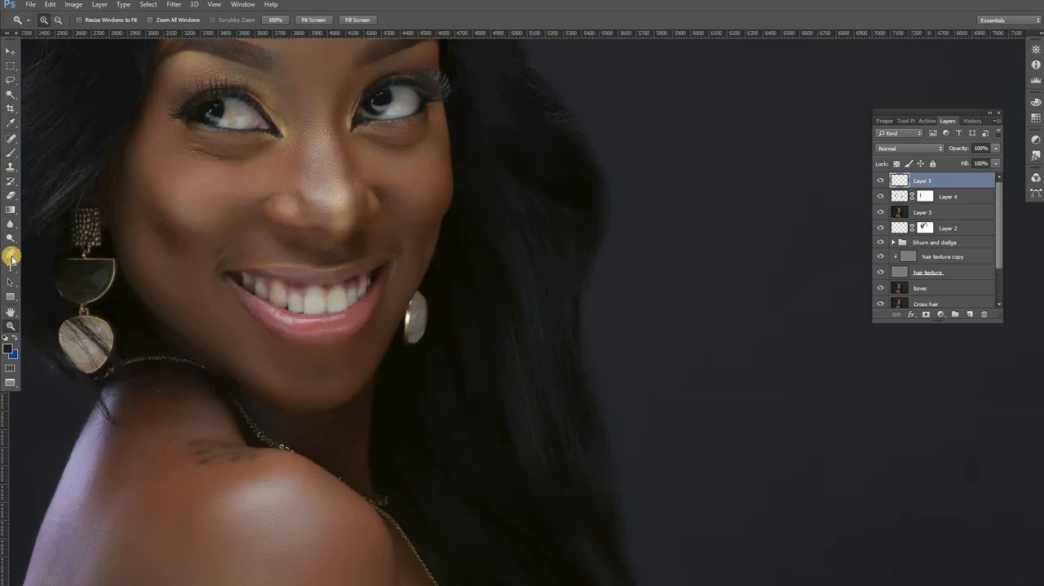
left_click(9, 152)
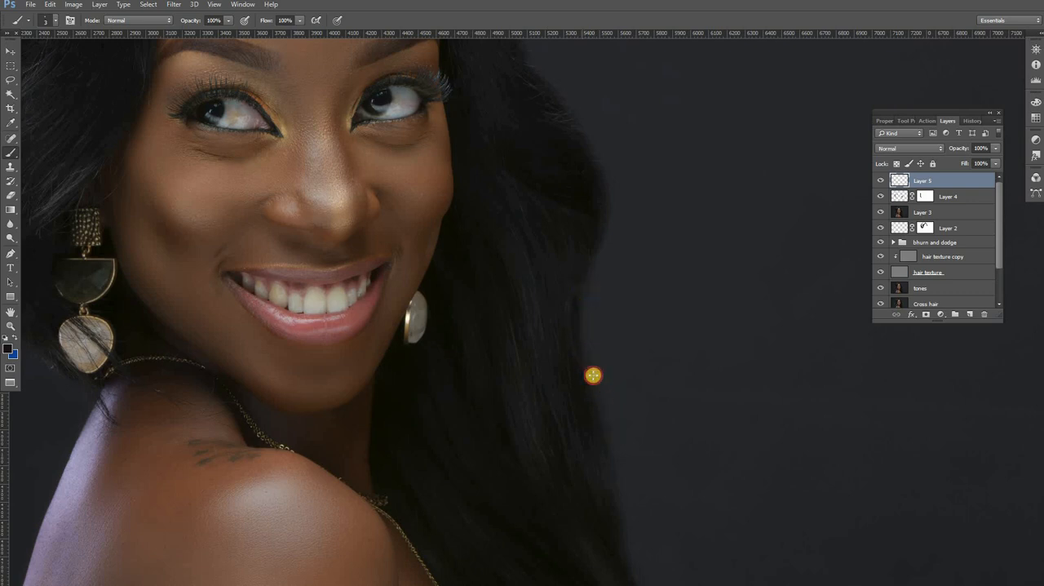
left_click_drag(587, 369, 603, 476)
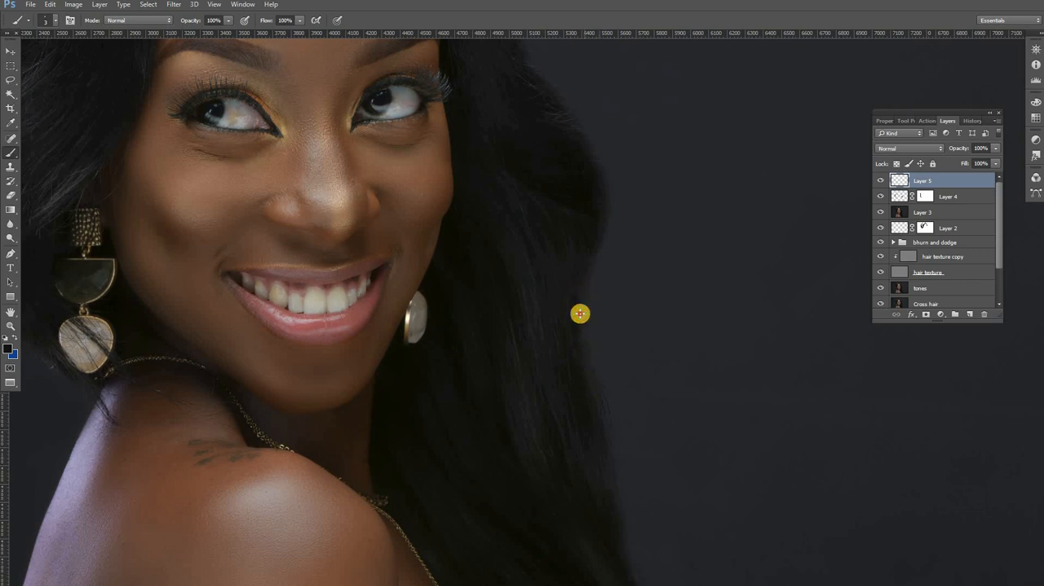
mouse_move(582, 378)
left_mouse_down()
mouse_move(602, 439)
mouse_move(593, 383)
mouse_move(601, 469)
mouse_move(597, 429)
mouse_move(612, 478)
mouse_move(604, 441)
mouse_move(622, 476)
mouse_move(618, 506)
mouse_move(606, 456)
mouse_move(613, 512)
left_mouse_up()
scroll(563, 383, "up", 3)
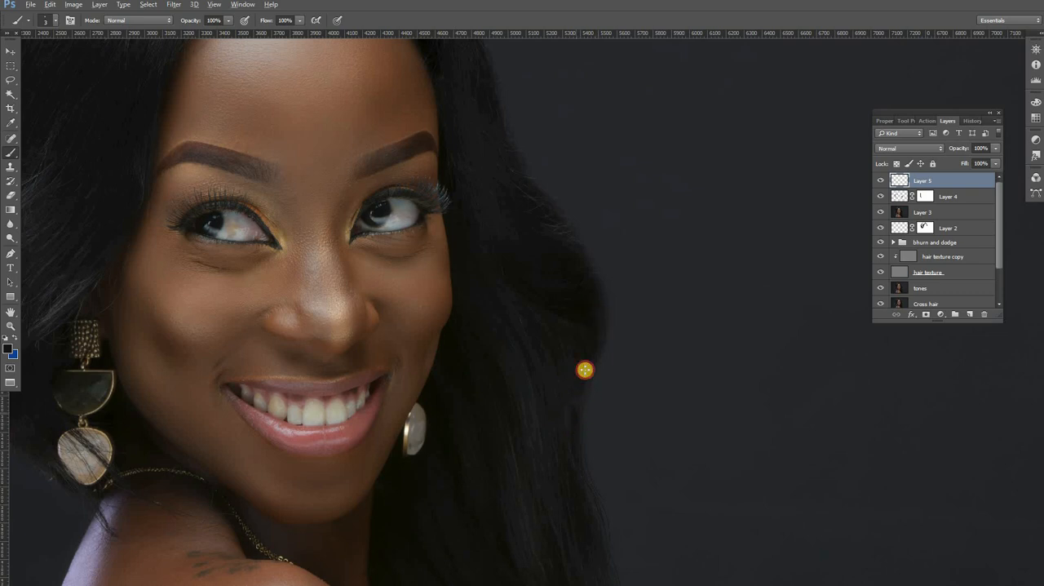
mouse_move(575, 419)
left_mouse_down()
mouse_move(583, 358)
mouse_move(585, 374)
left_mouse_up()
Step: Soften the painted strands on Layer 5 with a Gaussian Blur of 2.3 pixels radius
scroll(541, 349, "down", 1)
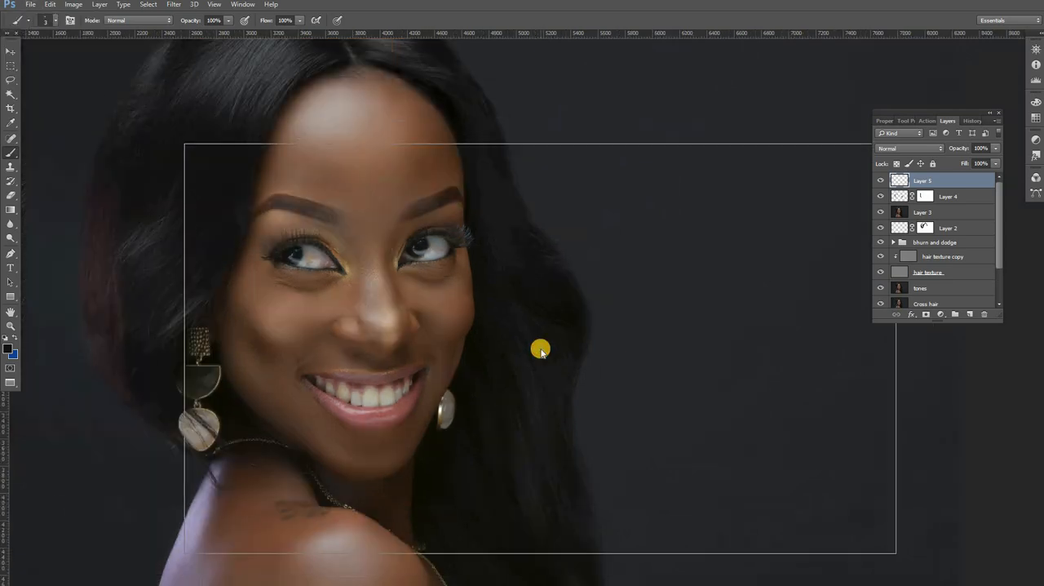
scroll(541, 349, "down", 1)
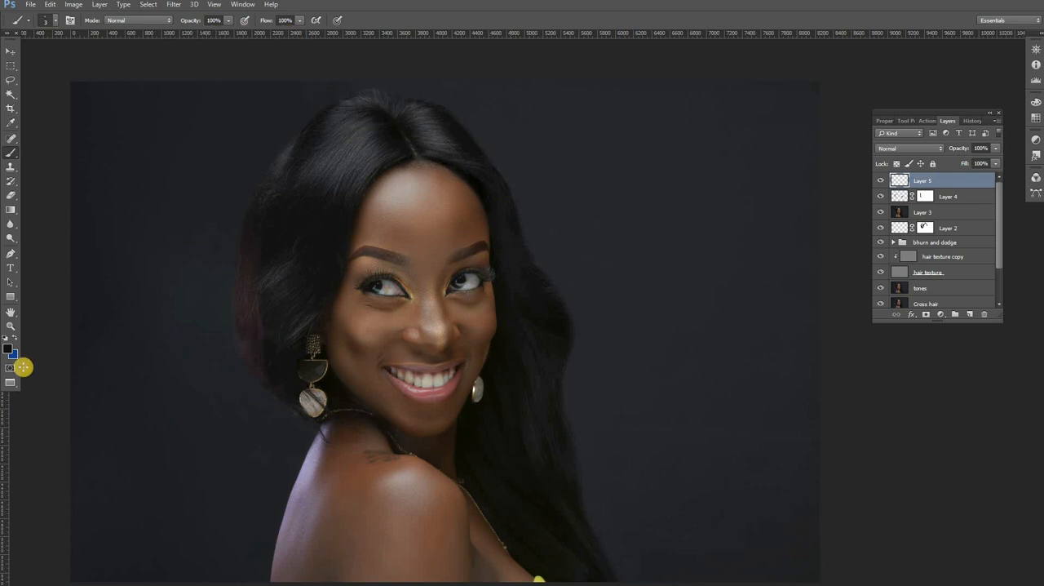
key("z")
left_click(578, 388)
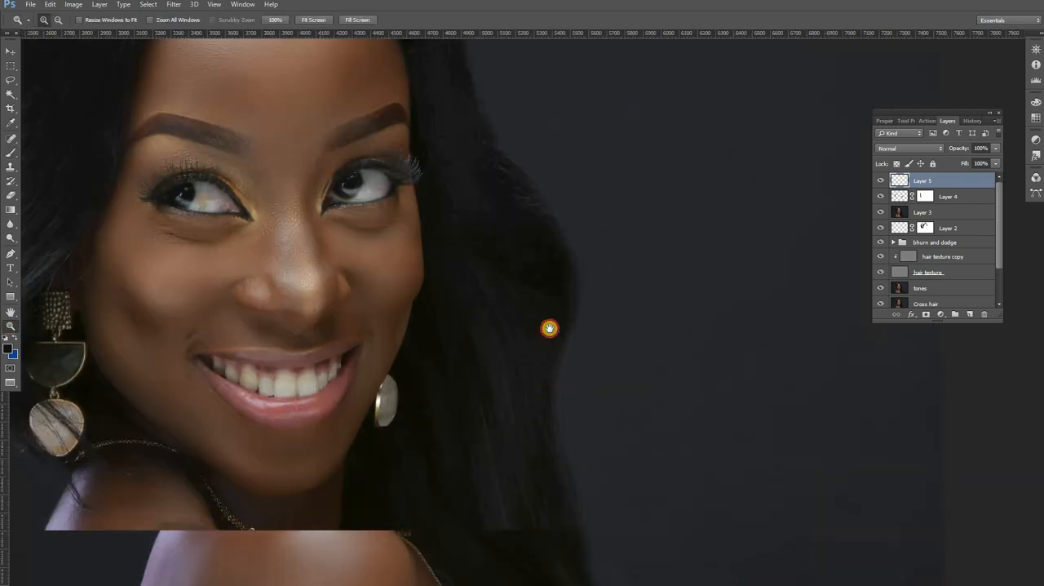
left_click_drag(549, 328, 538, 255)
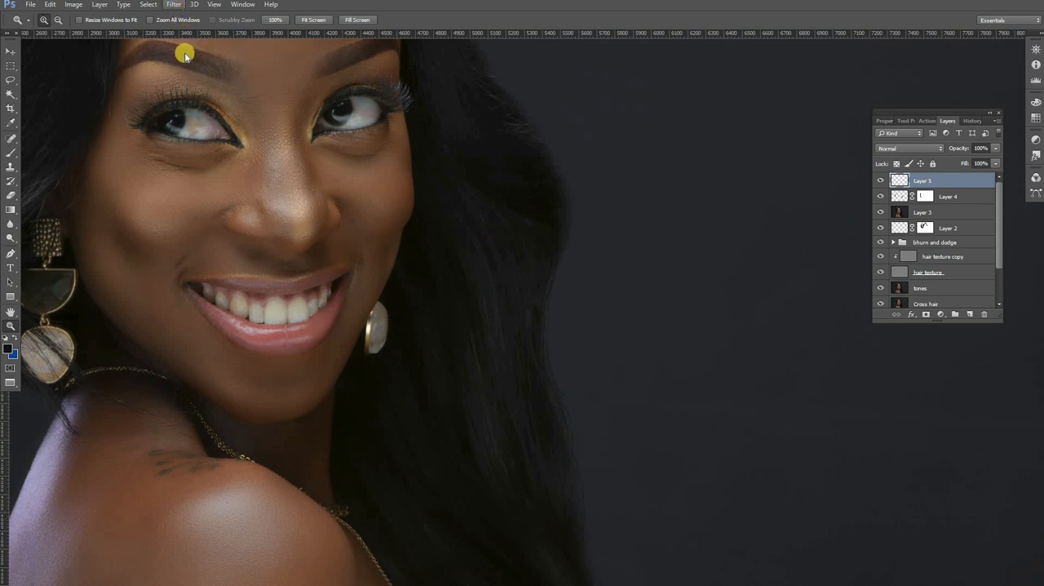
mouse_move(208, 129)
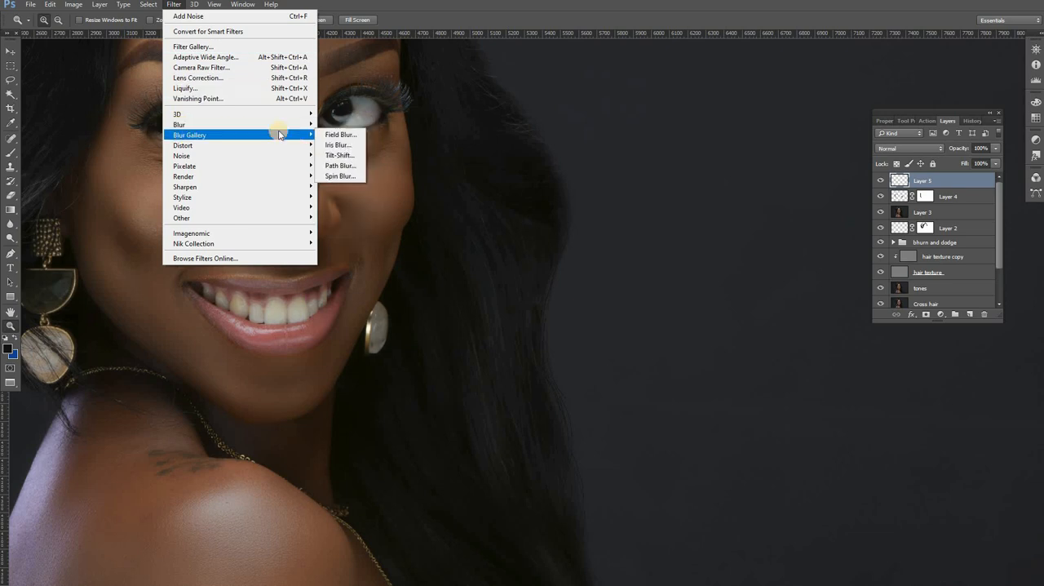
left_click(338, 163)
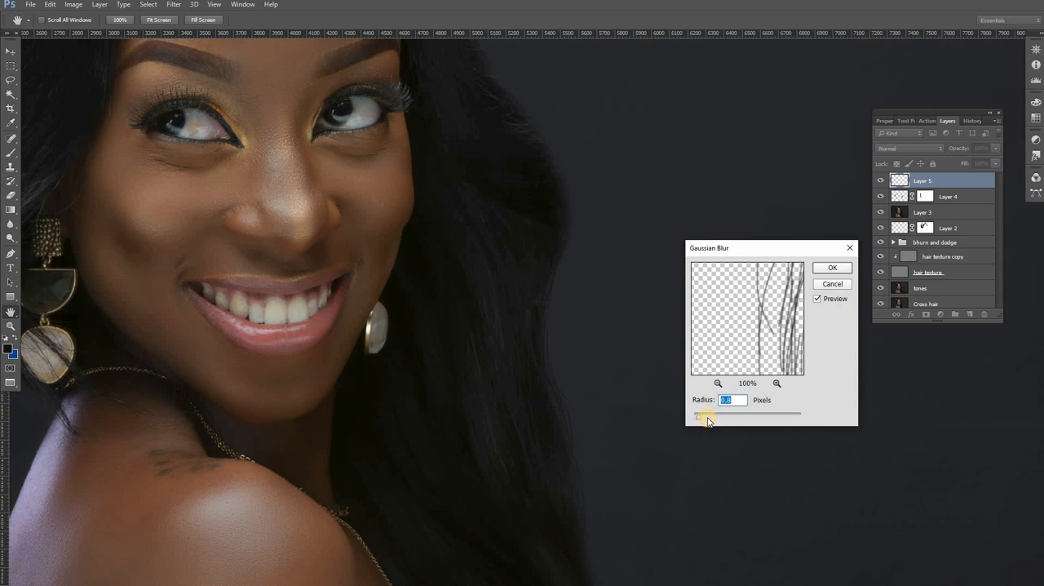
left_click_drag(708, 422, 708, 421)
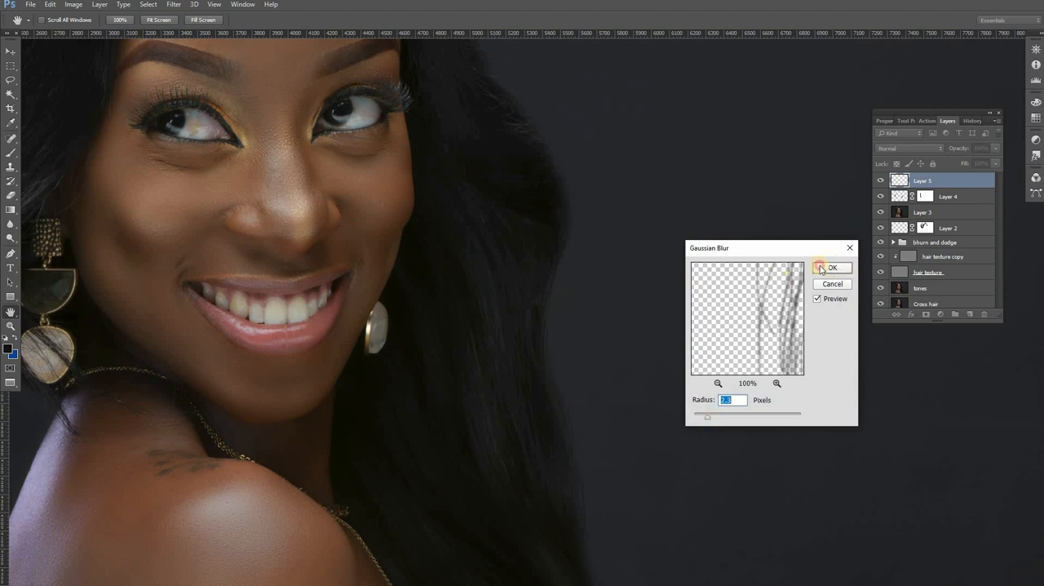
key("Return")
key("z")
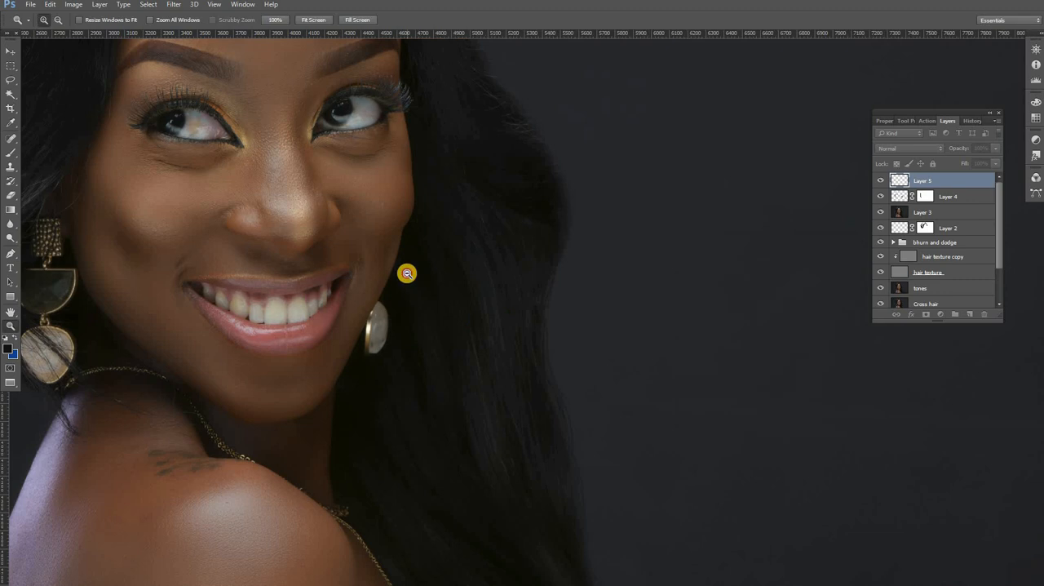
left_click(407, 274, "alt")
left_click(406, 273, "alt")
left_click(406, 273, "alt")
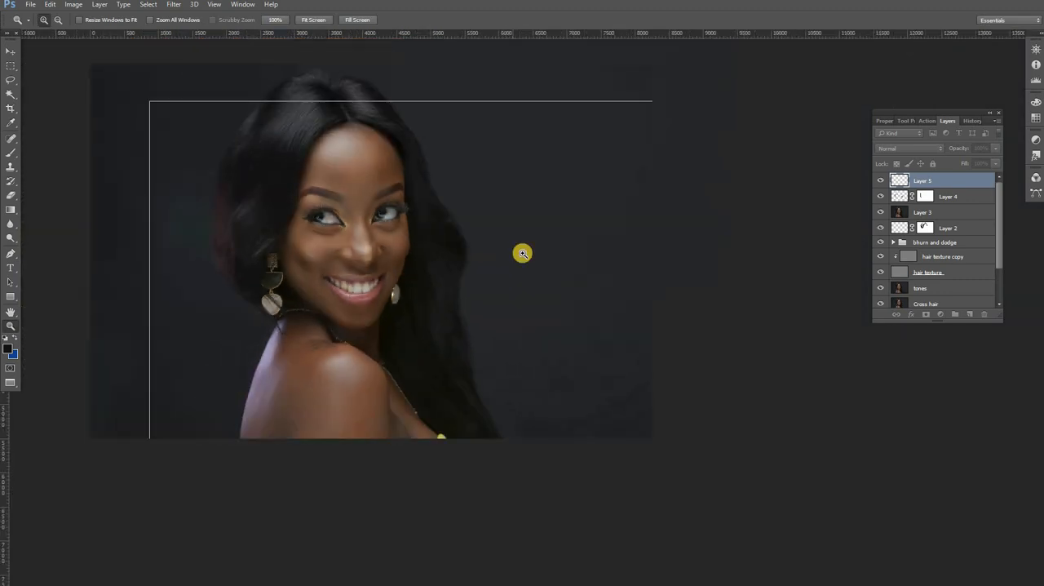
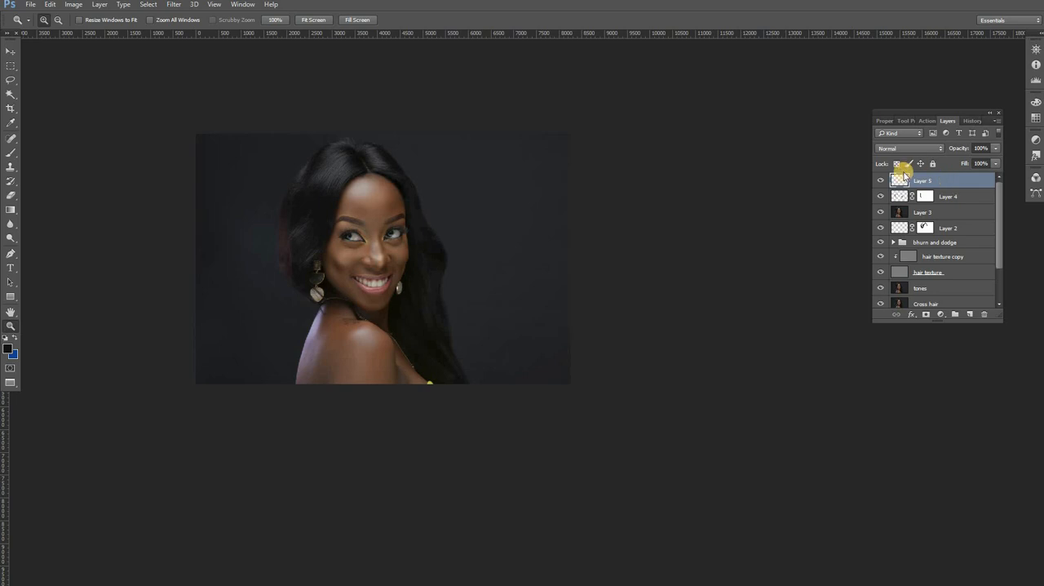
Step: Stamp all visible layers into a new top layer and open it in Liquify with a brush size of 652
key("ctrl+alt+shift+e")
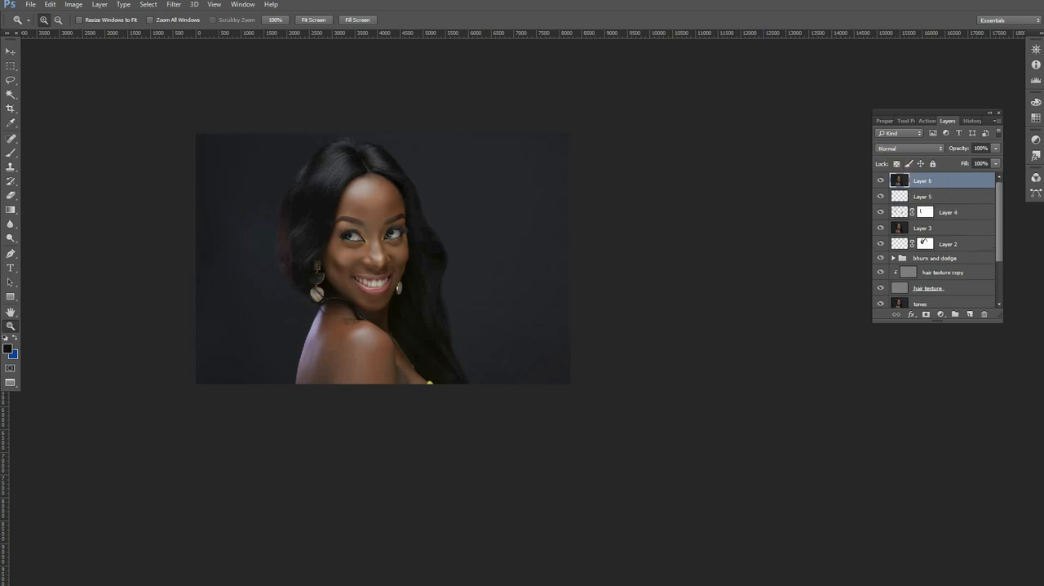
left_click(173, 7)
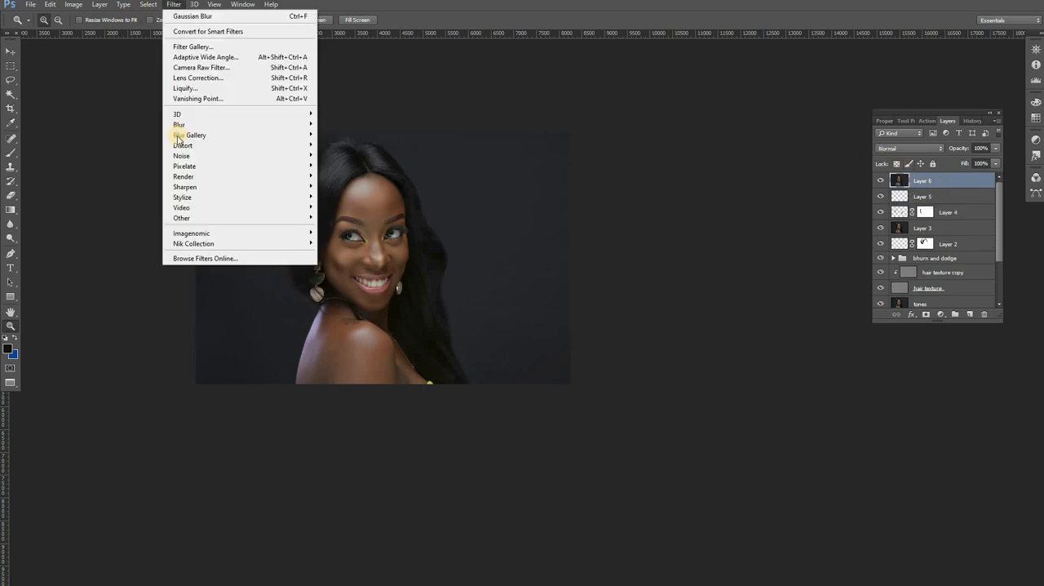
left_click(185, 90)
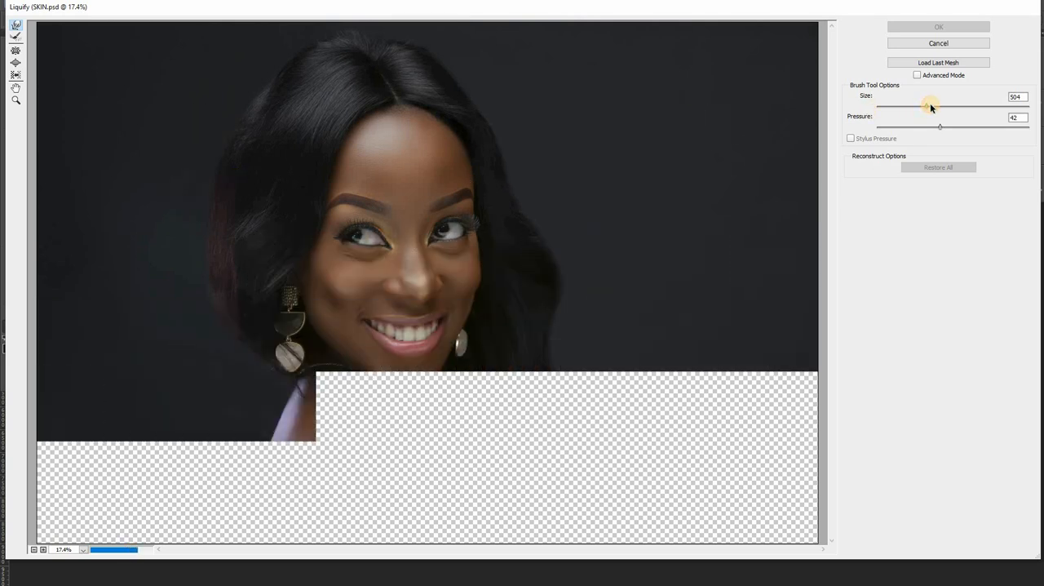
left_click(930, 105)
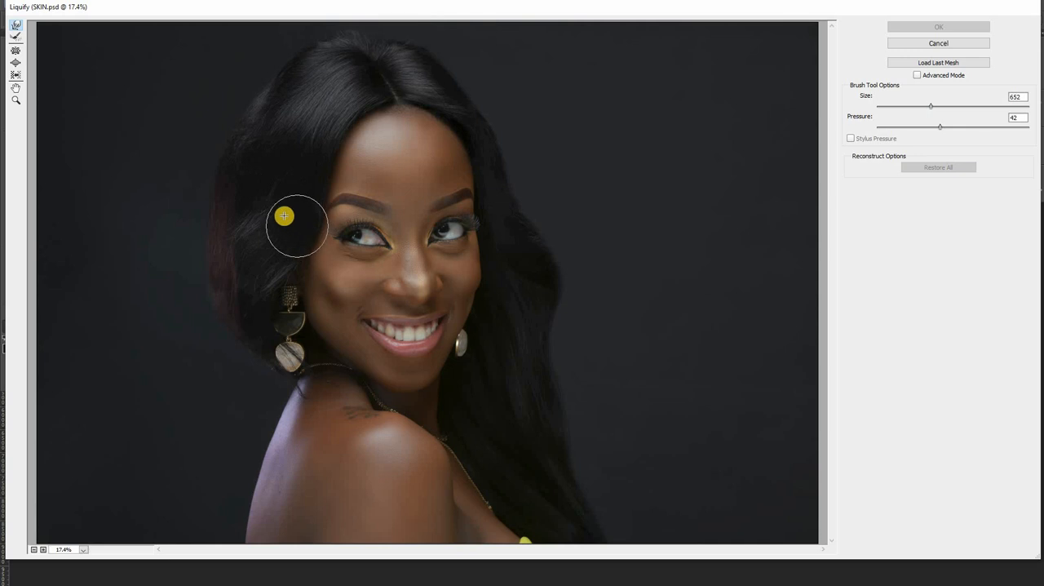
Step: Reshape the hair outline with Forward Warp along the reddish edge, over the crown, at the parting and down beside the eye
left_click(205, 160)
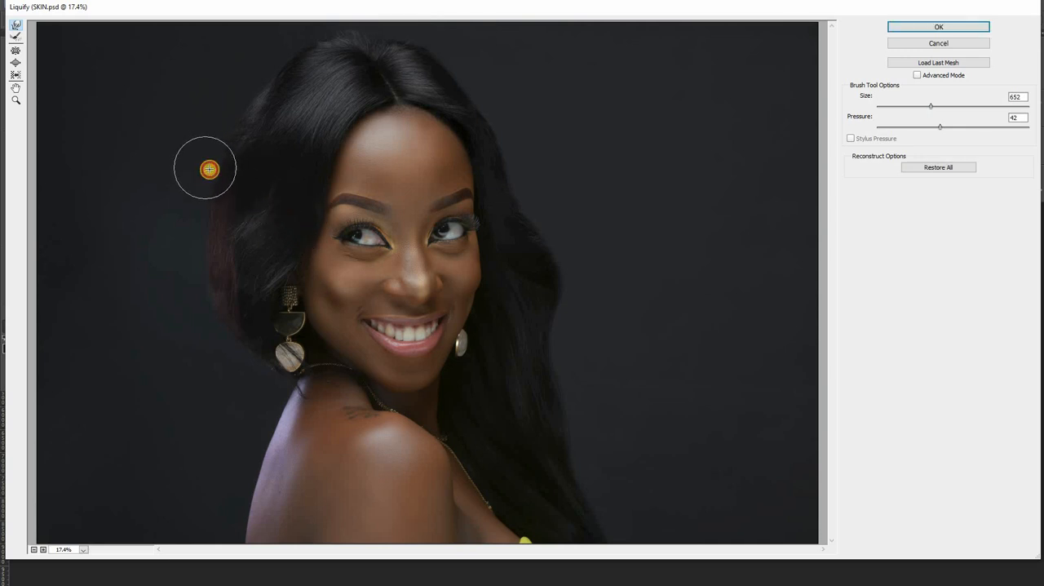
left_click_drag(207, 174, 207, 194)
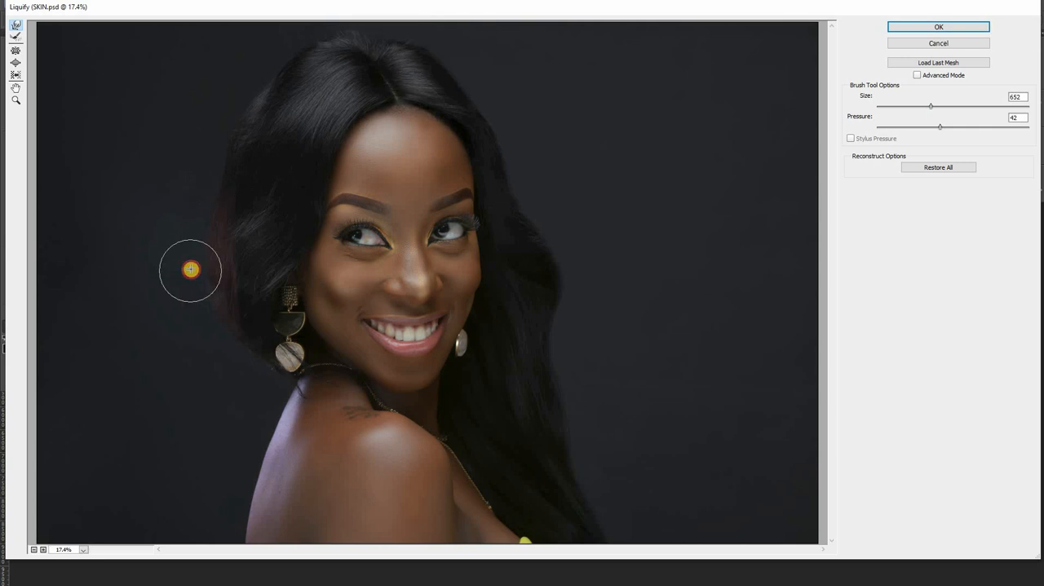
mouse_move(191, 269)
left_mouse_down()
mouse_move(192, 297)
mouse_move(202, 291)
mouse_move(204, 317)
mouse_move(247, 371)
left_mouse_up()
left_click_drag(206, 287, 210, 289)
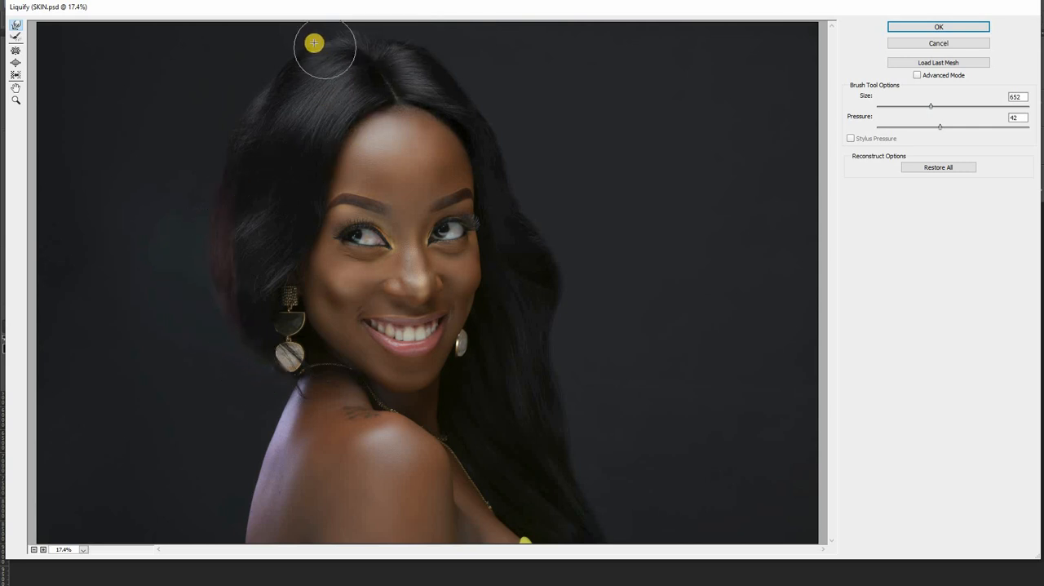
left_click_drag(319, 38, 431, 25)
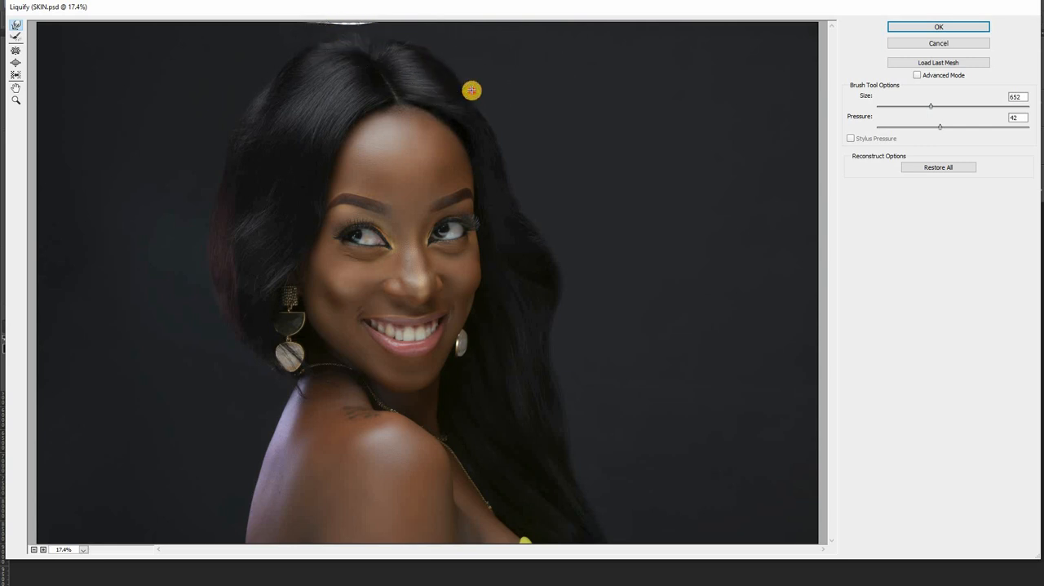
mouse_move(473, 99)
left_mouse_down()
mouse_move(482, 117)
mouse_move(440, 51)
mouse_move(492, 109)
left_mouse_up()
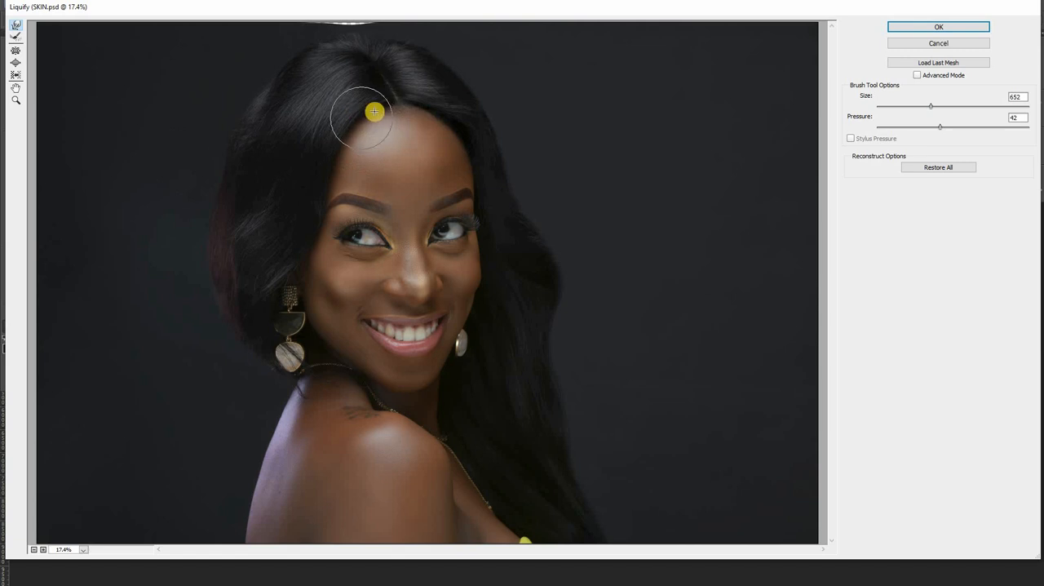
left_click_drag(374, 111, 385, 103)
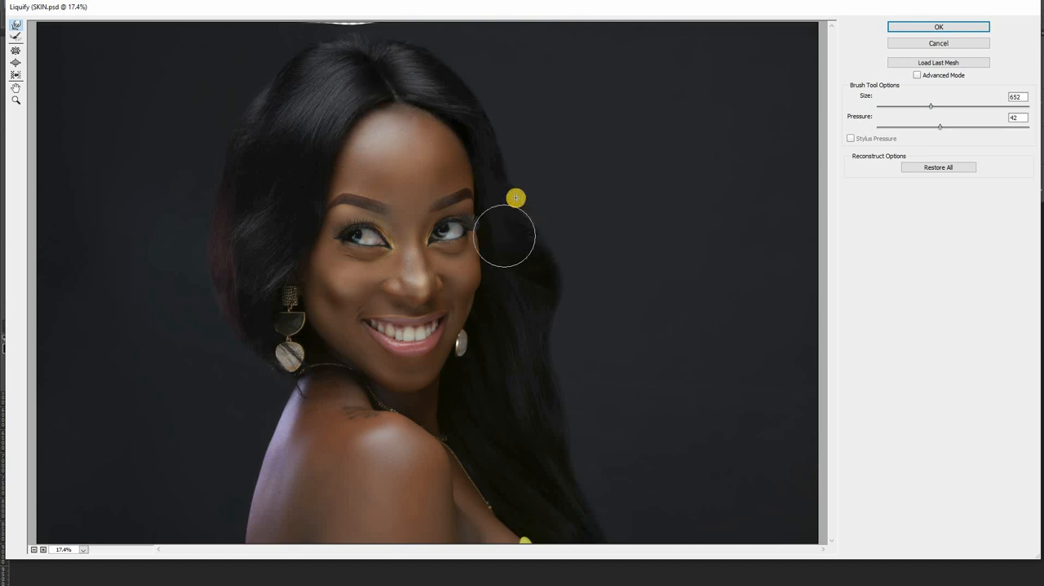
left_click_drag(516, 197, 517, 198)
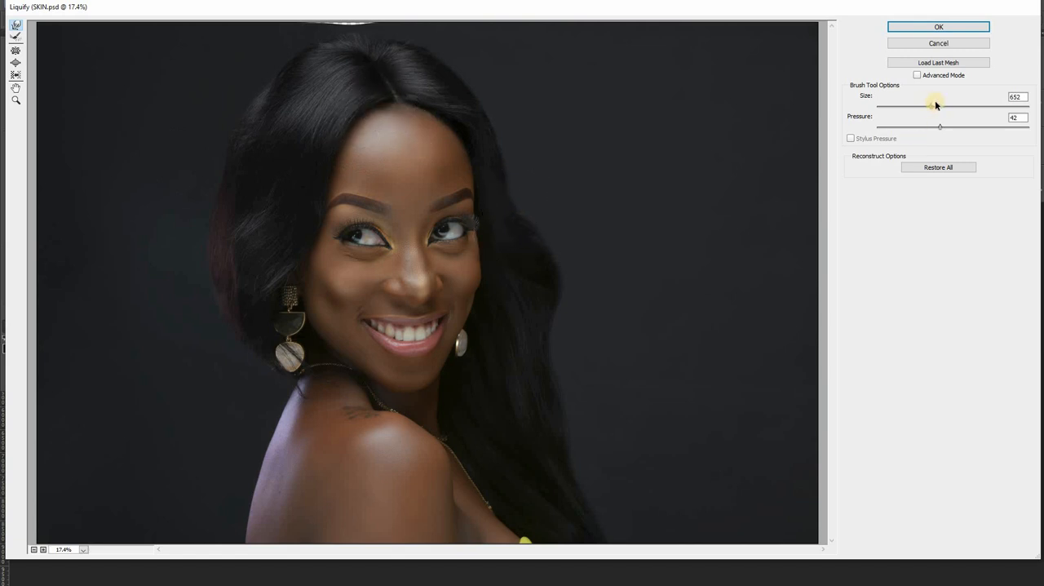
Step: Set the Liquify brush size to 1115, smooth the long hair's outer edge and the reddish side up to the crown, and apply the filter
left_click_drag(938, 106, 941, 106)
mouse_move(547, 253)
left_mouse_down()
mouse_move(545, 241)
mouse_move(560, 315)
left_mouse_up()
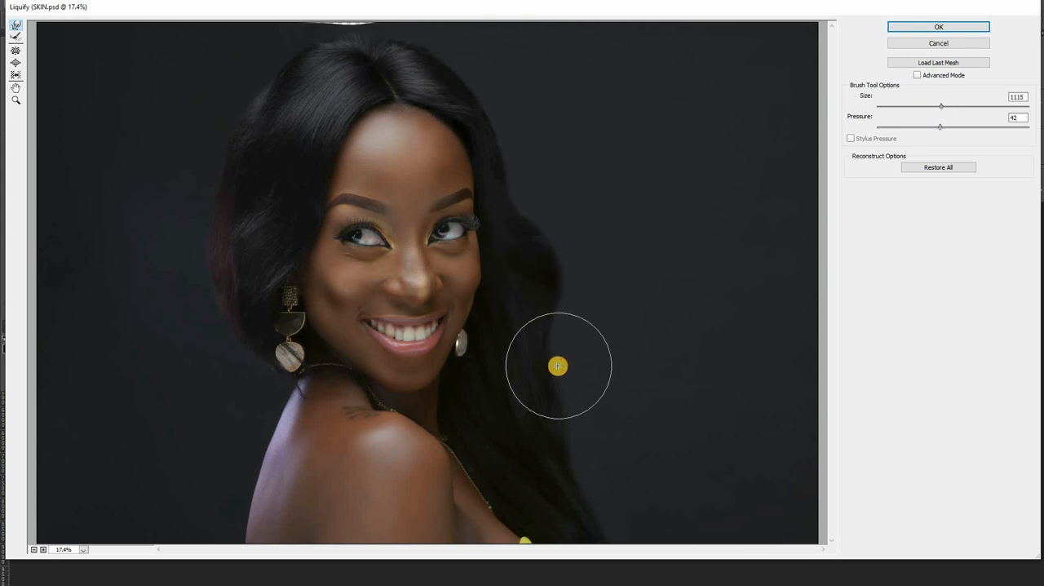
mouse_move(558, 367)
left_mouse_down()
mouse_move(574, 409)
mouse_move(522, 389)
left_mouse_up()
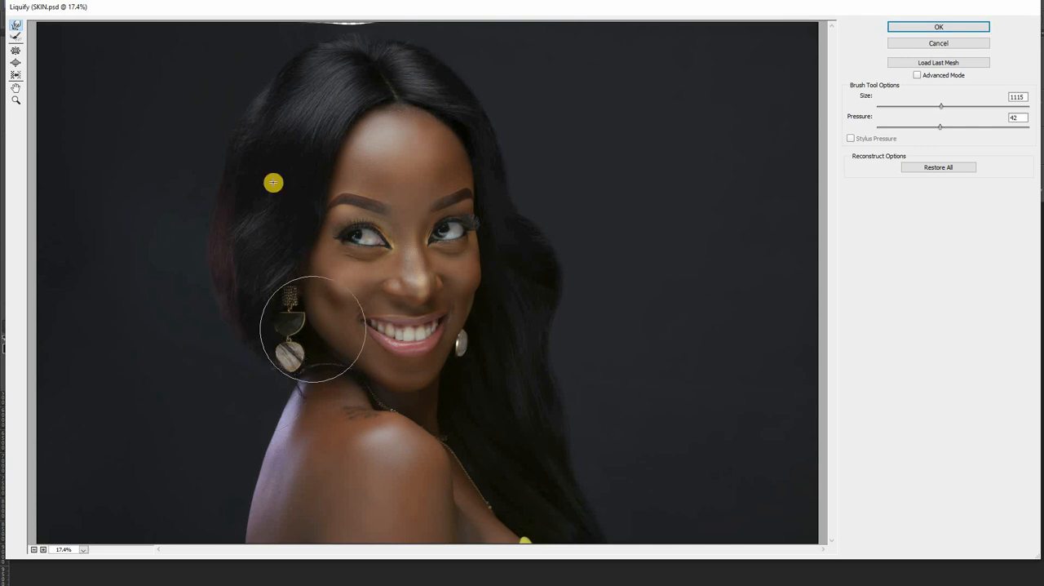
mouse_move(217, 202)
left_mouse_down()
mouse_move(227, 124)
mouse_move(275, 87)
left_mouse_up()
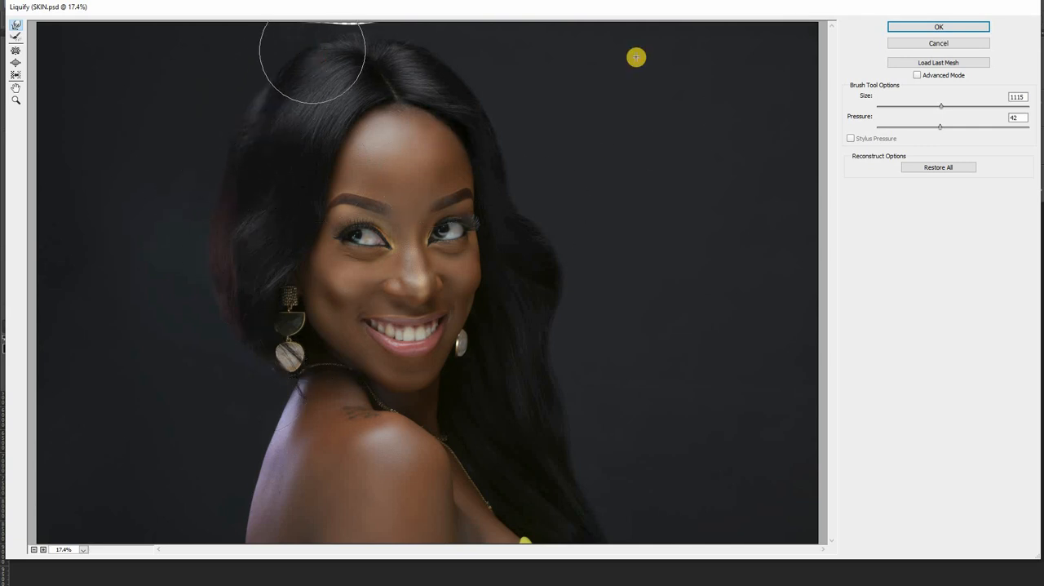
left_click(936, 26)
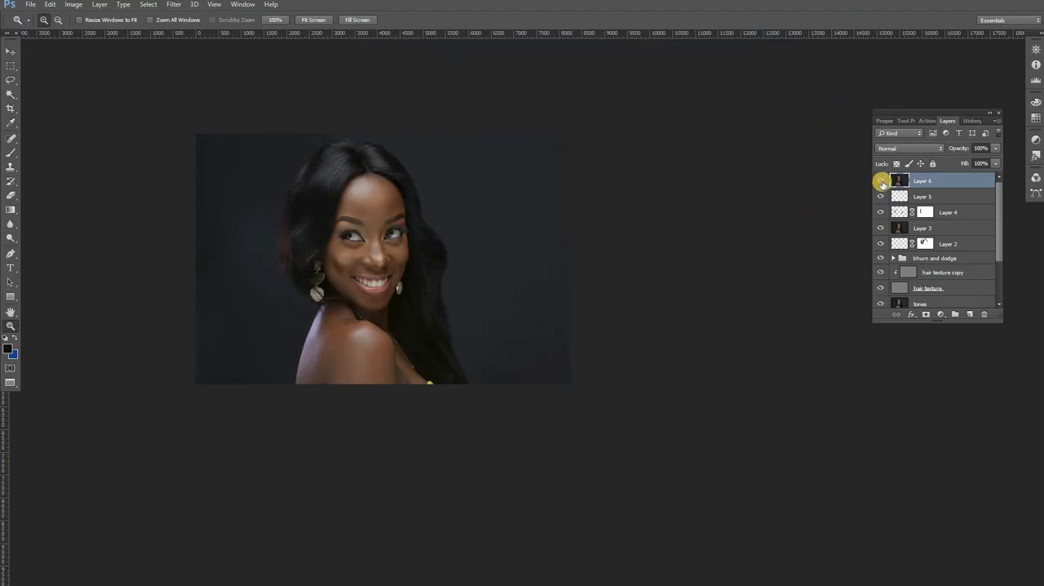
Step: Group all layers from Layer 6 down to Group 1, leaving only the Background outside the new group
left_click_drag(1002, 241, 1006, 273)
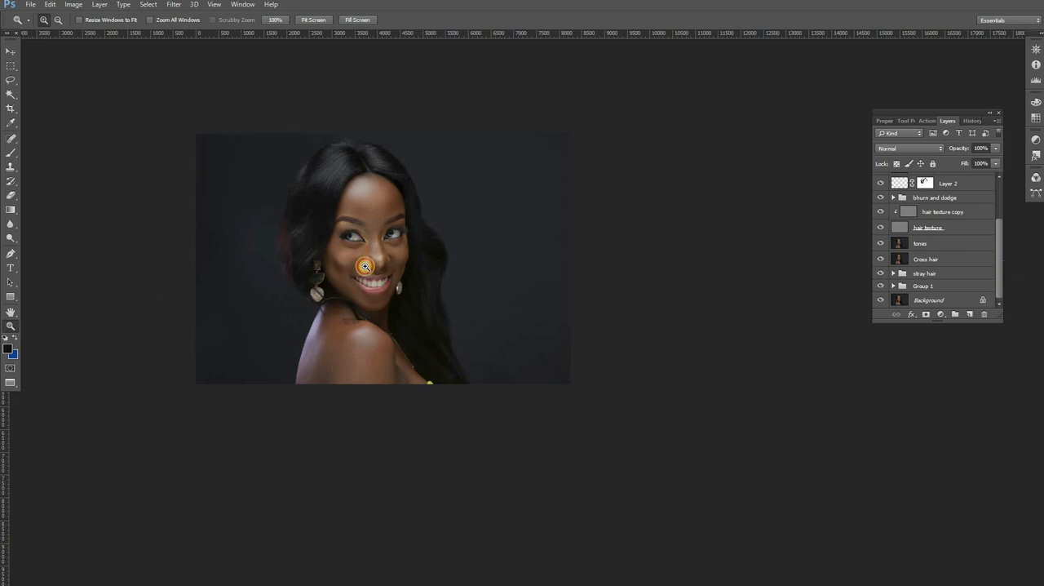
left_click(378, 219)
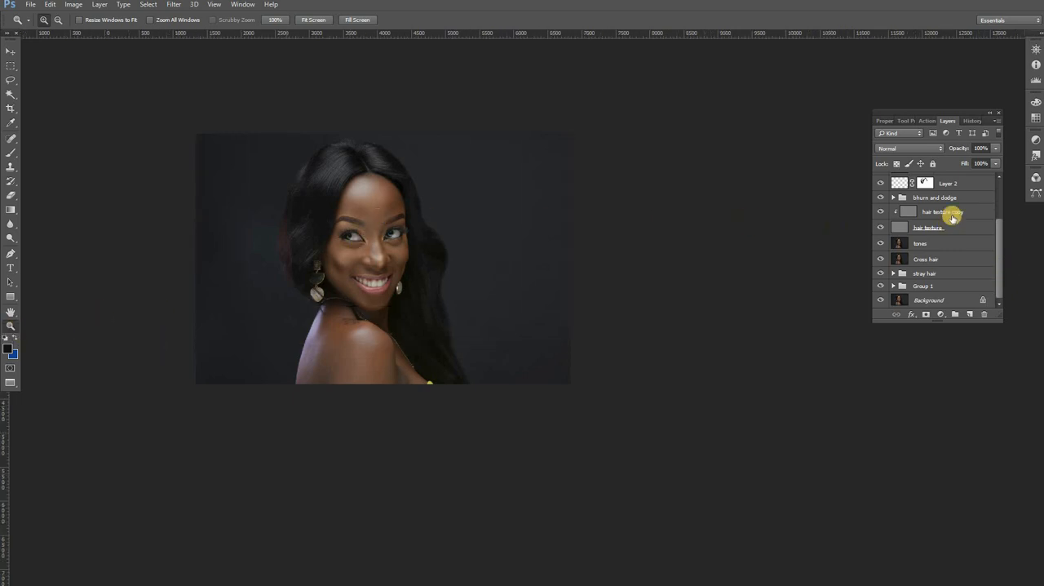
scroll(994, 193, "up", 3)
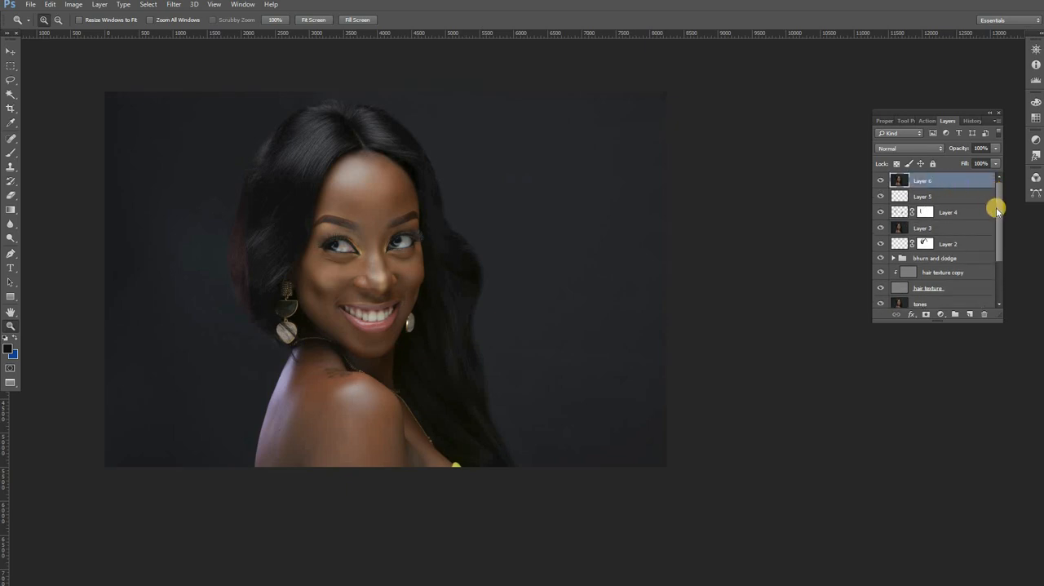
left_click_drag(1002, 236, 1005, 279)
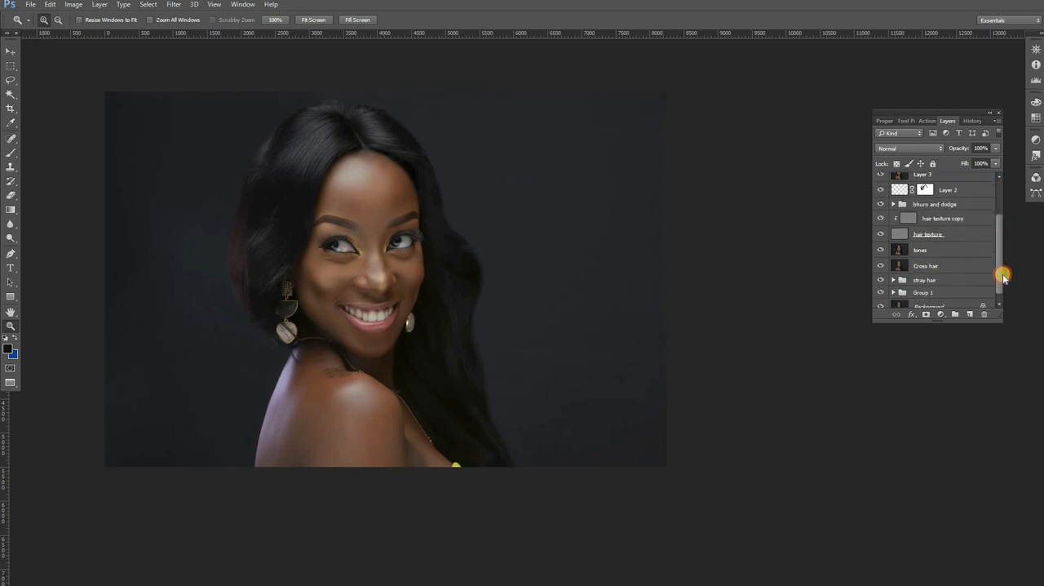
left_click(955, 284, "shift")
left_click(955, 313)
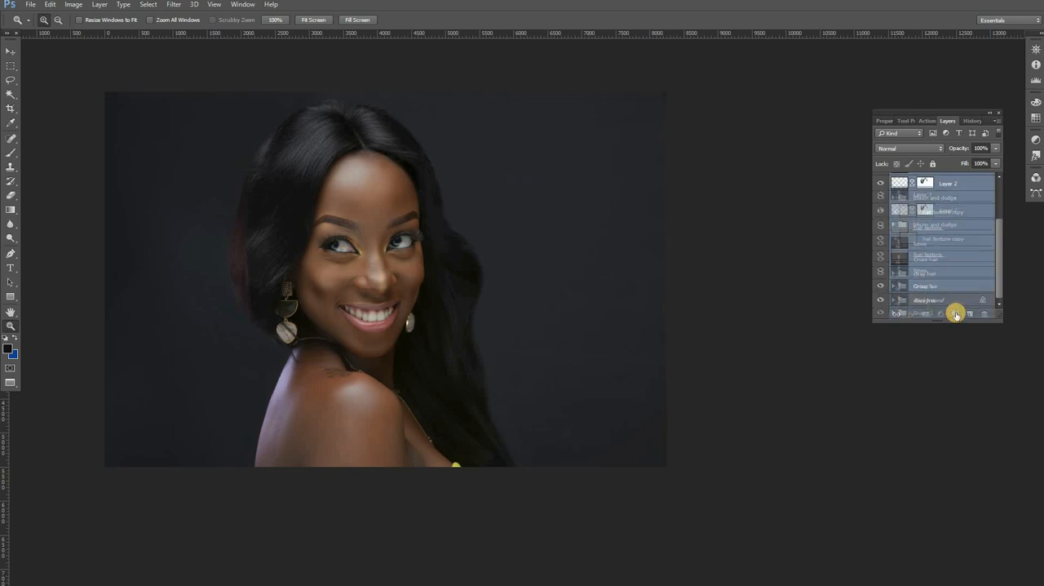
Step: Compare the portrait before and after by toggling the retouching group's visibility repeatedly, and check the layers inside it
left_click(340, 197)
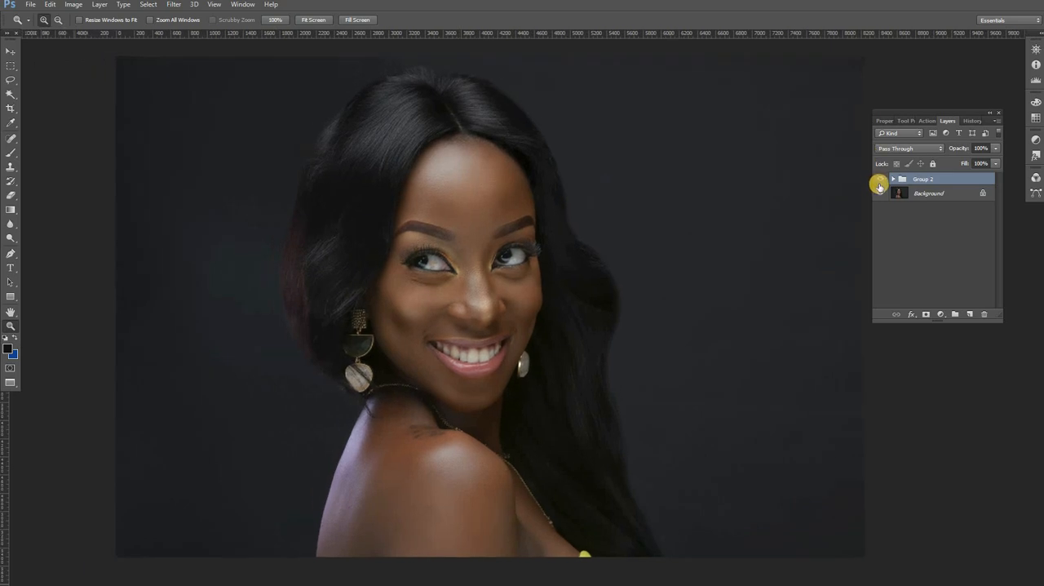
left_click(882, 179)
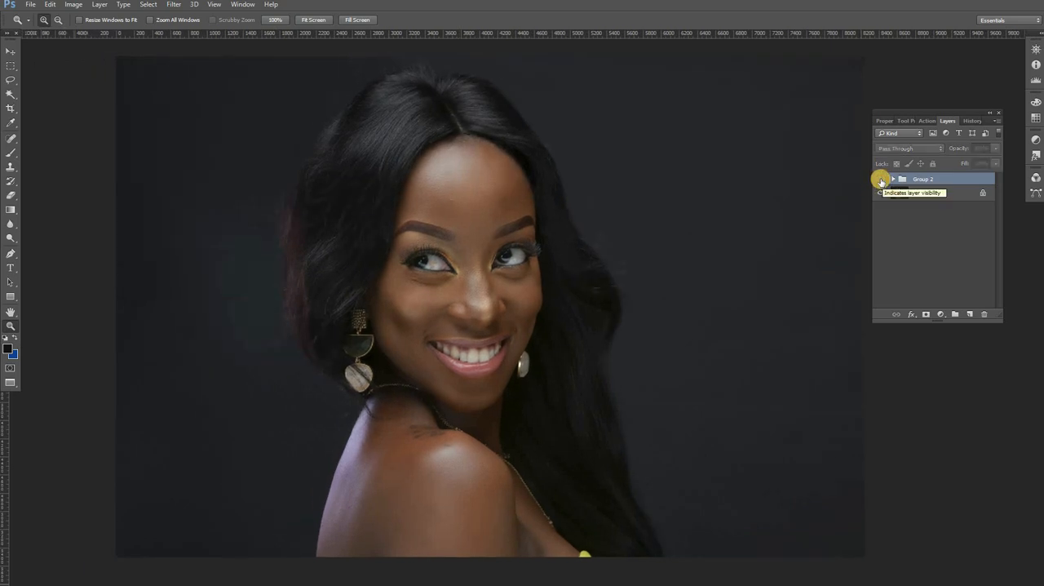
left_click(882, 180)
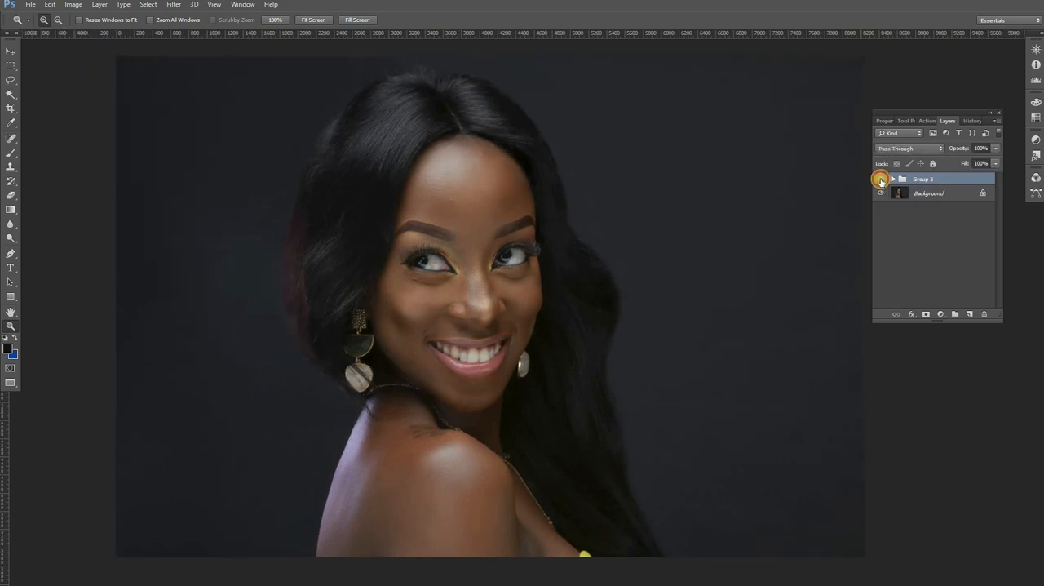
left_click(882, 180)
left_click(881, 179)
left_click(881, 179)
left_click(881, 179)
left_click(881, 179)
left_click(881, 180)
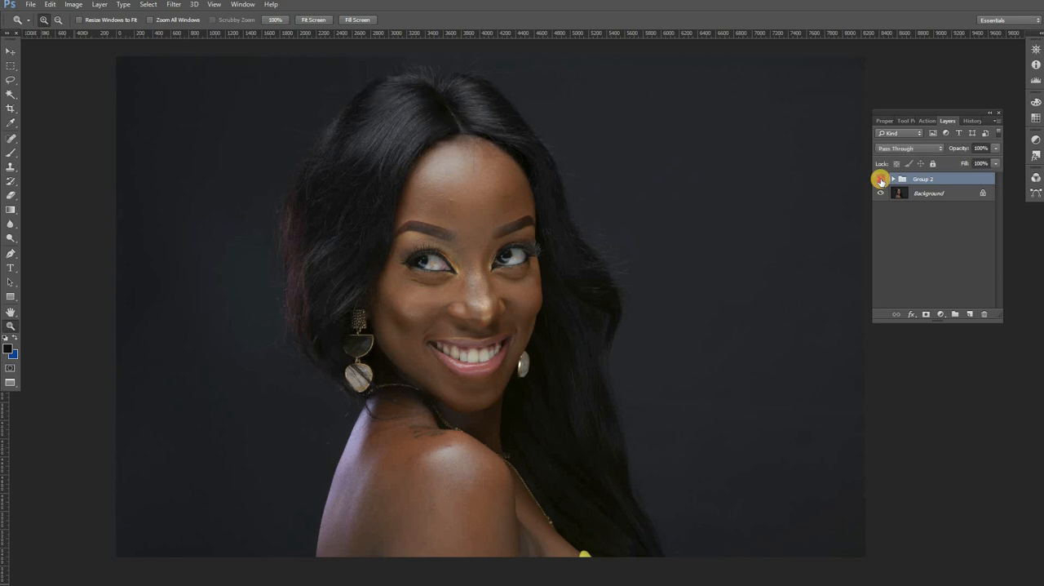
left_click(881, 179)
left_click(881, 180)
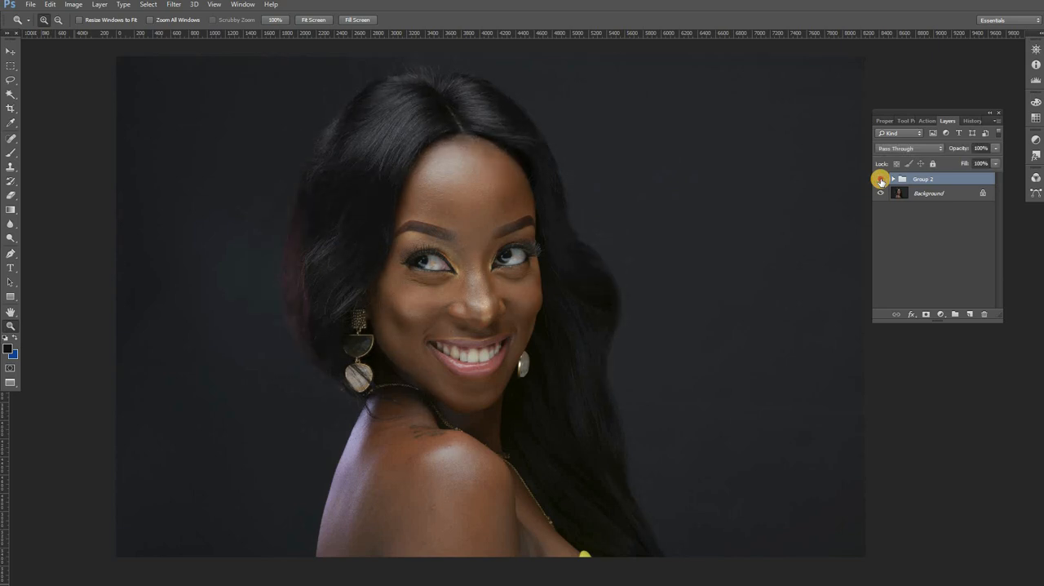
left_click(882, 179)
left_click(881, 180)
left_click(895, 180)
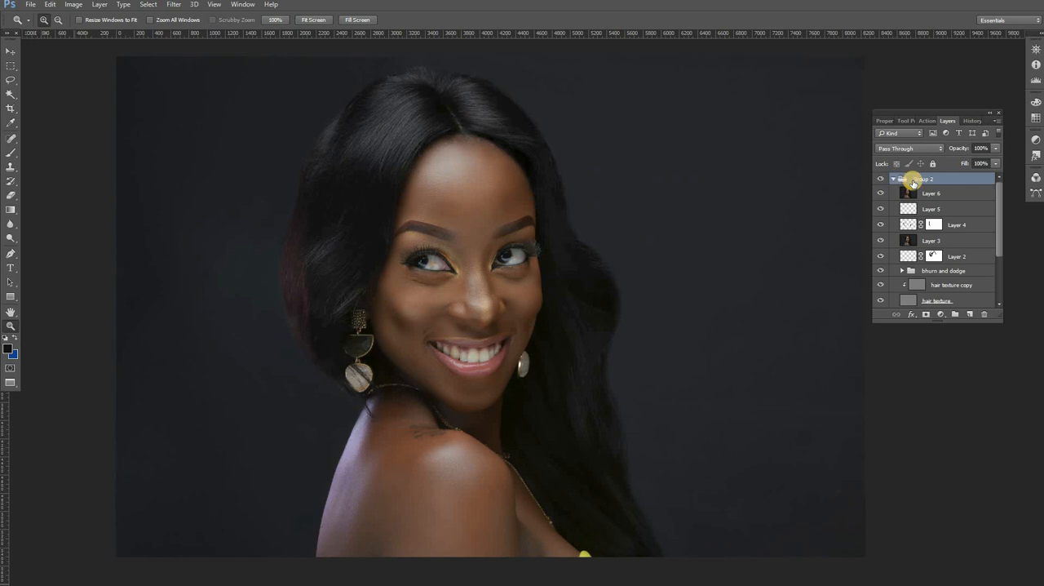
left_click(894, 180)
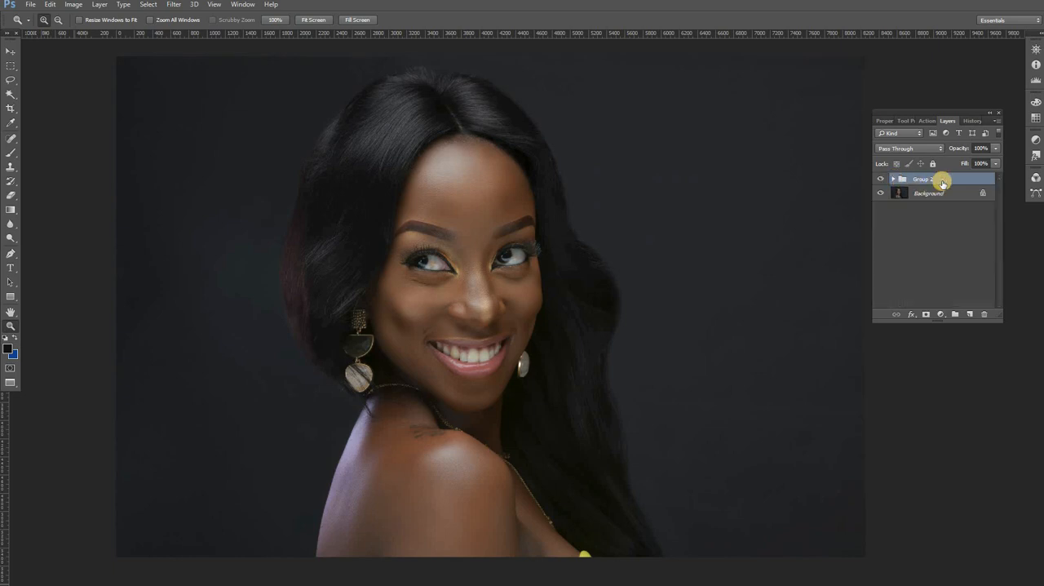
Step: Add a Hue/Saturation adjustment above the group and raise the saturation of the Reds, sampled from the reddish hair edge
left_click(942, 315)
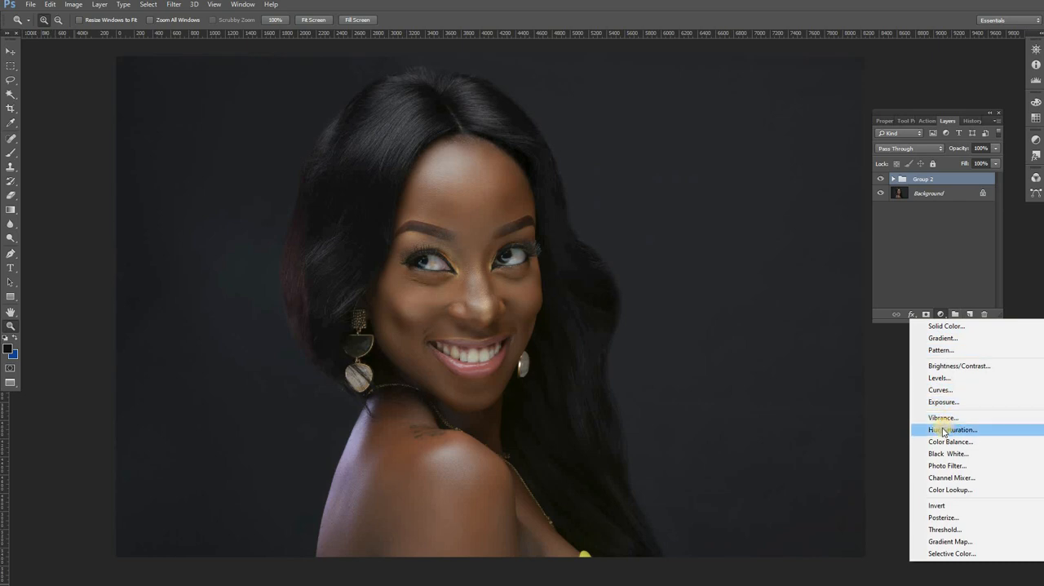
left_click(886, 168)
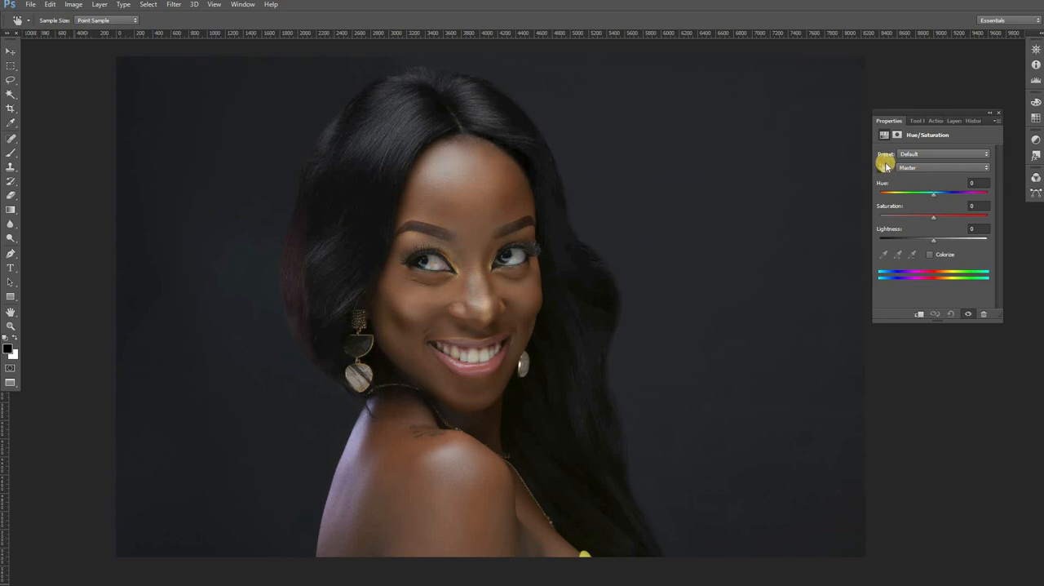
left_click(298, 266)
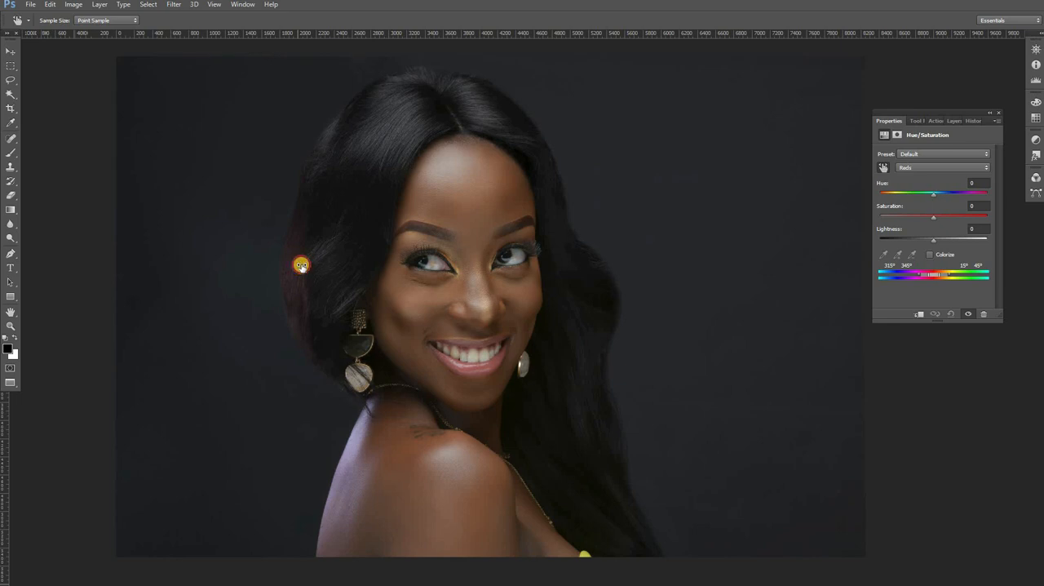
left_click_drag(301, 266, 305, 265)
left_click_drag(315, 265, 322, 266)
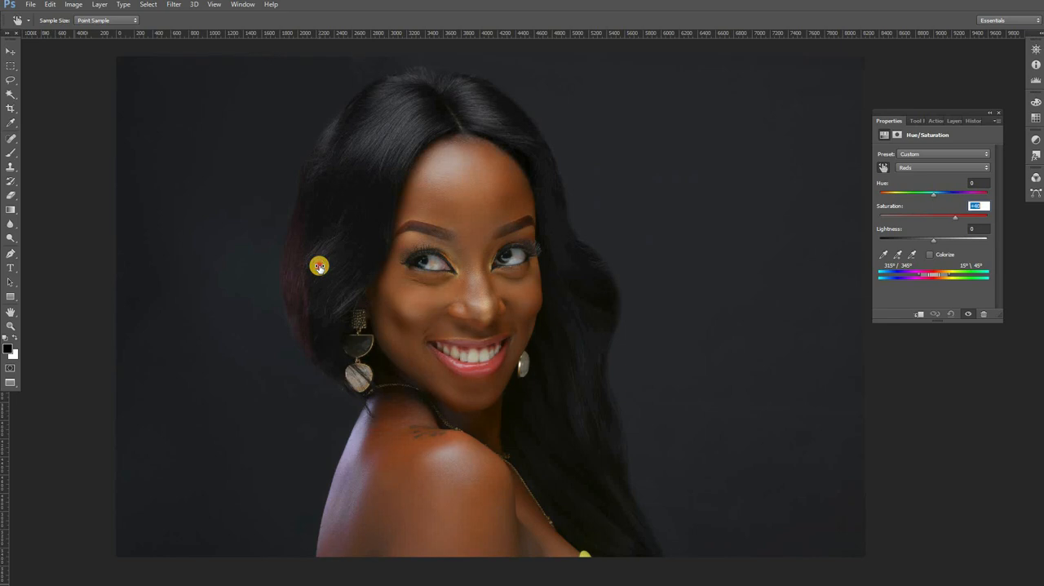
Step: Invert the Hue/Saturation layer's mask to black to hide the adjustment everywhere
left_click(952, 121)
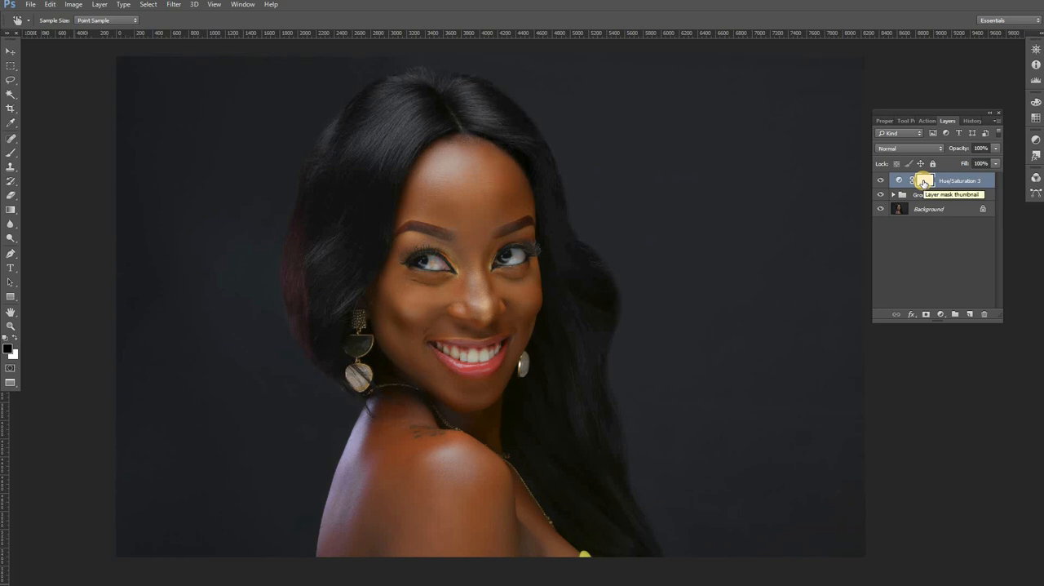
left_click(927, 179)
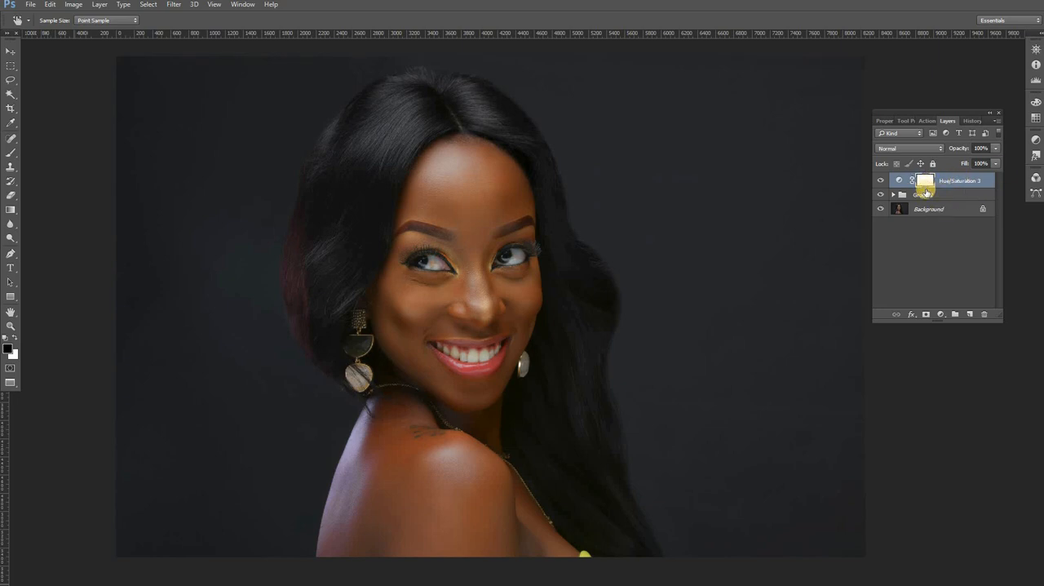
left_click(927, 191)
key("ctrl+i")
Step: Paint white with a soft brush of about 452 px and 2% hardness over the hair on the black Hue/Saturation mask to reveal the red boost
left_click(10, 152)
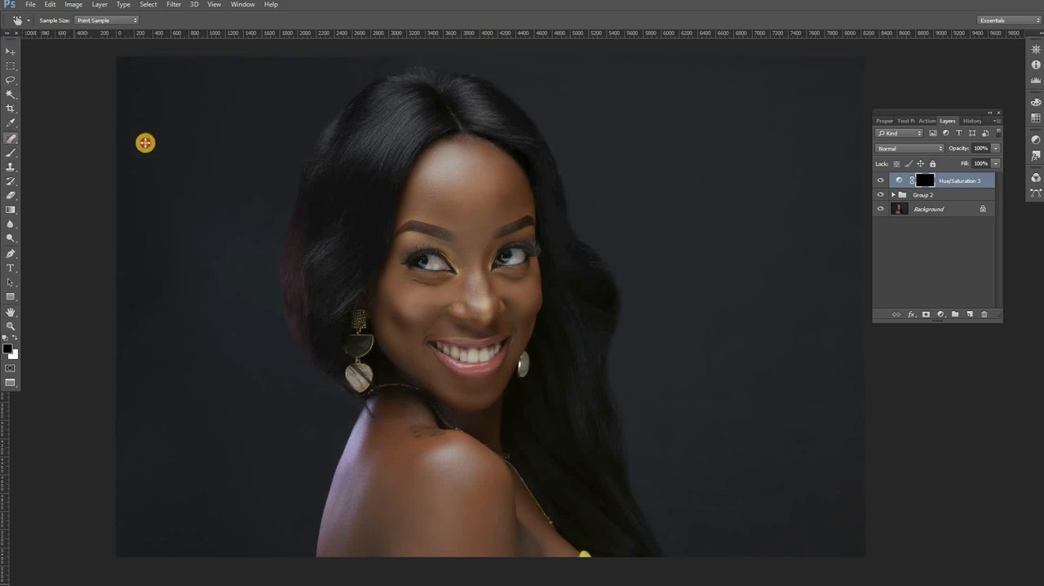
right_click(465, 178)
left_click(464, 165)
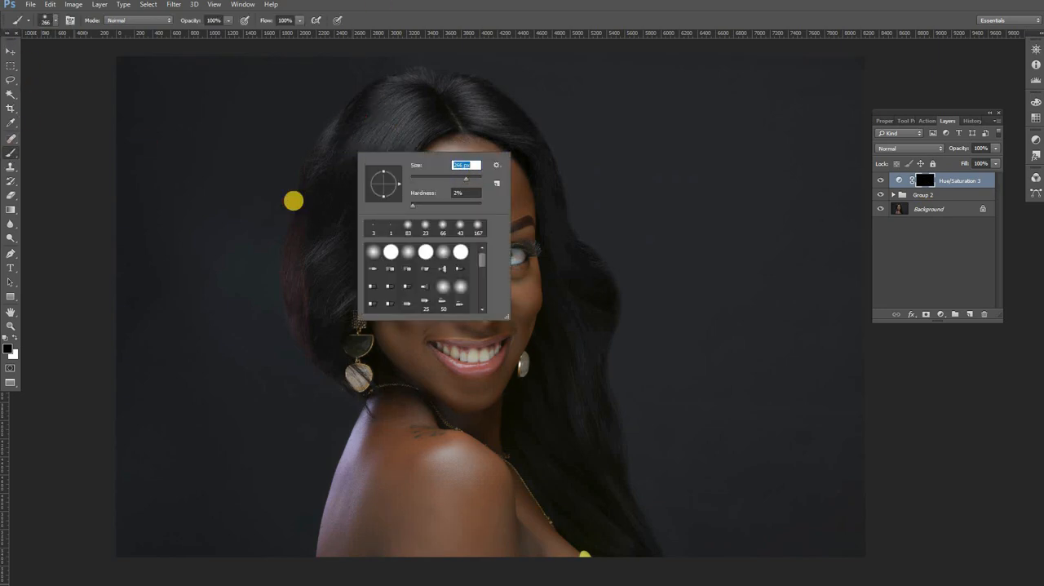
left_click_drag(464, 179, 476, 176)
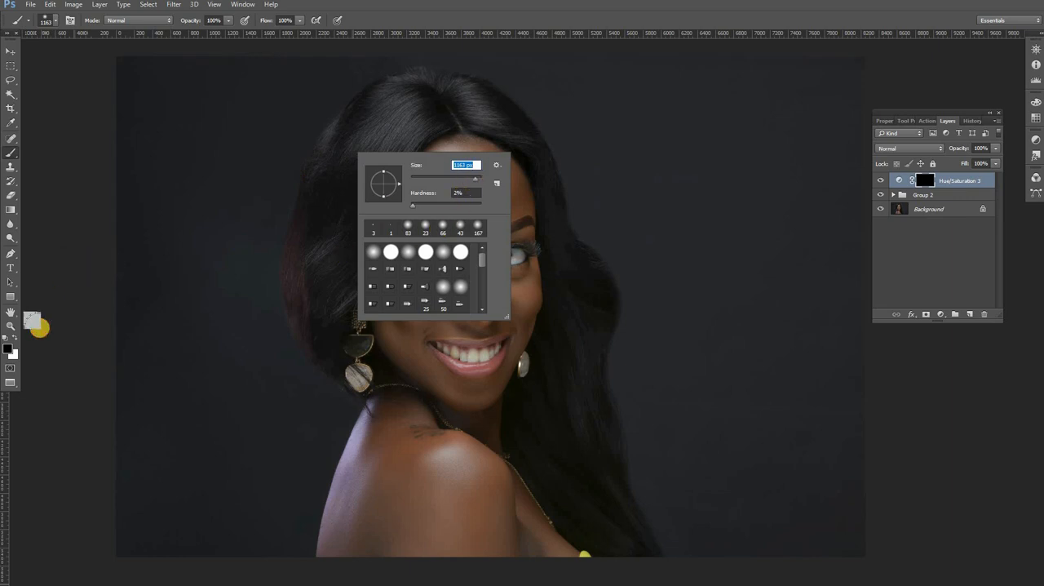
left_click(15, 339)
left_click(282, 185)
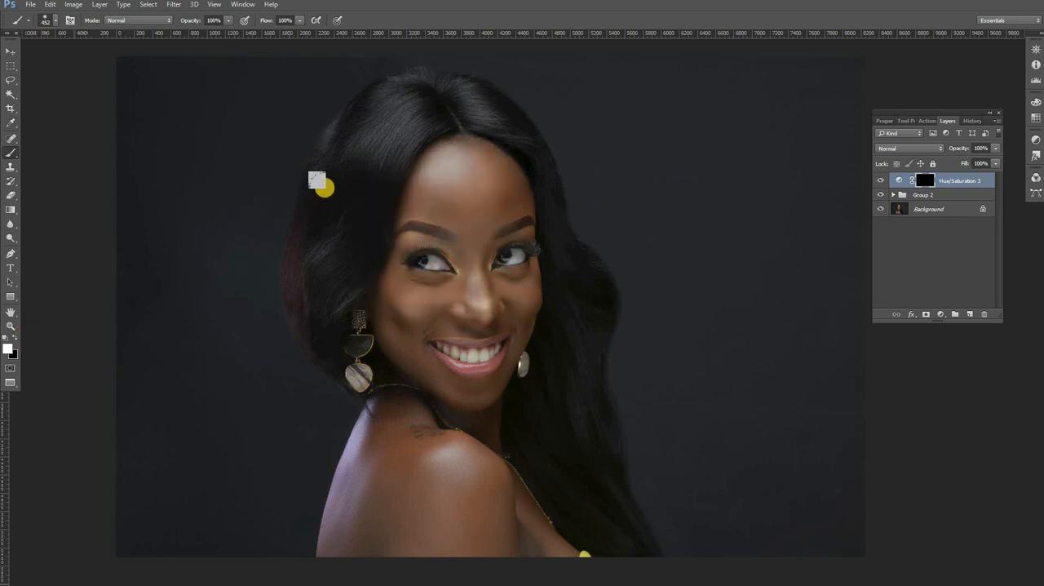
mouse_move(326, 187)
left_mouse_down()
mouse_move(305, 254)
mouse_move(324, 344)
mouse_move(353, 251)
mouse_move(354, 176)
mouse_move(414, 120)
mouse_move(362, 164)
mouse_move(326, 218)
mouse_move(329, 294)
mouse_move(339, 201)
mouse_move(440, 102)
left_mouse_up()
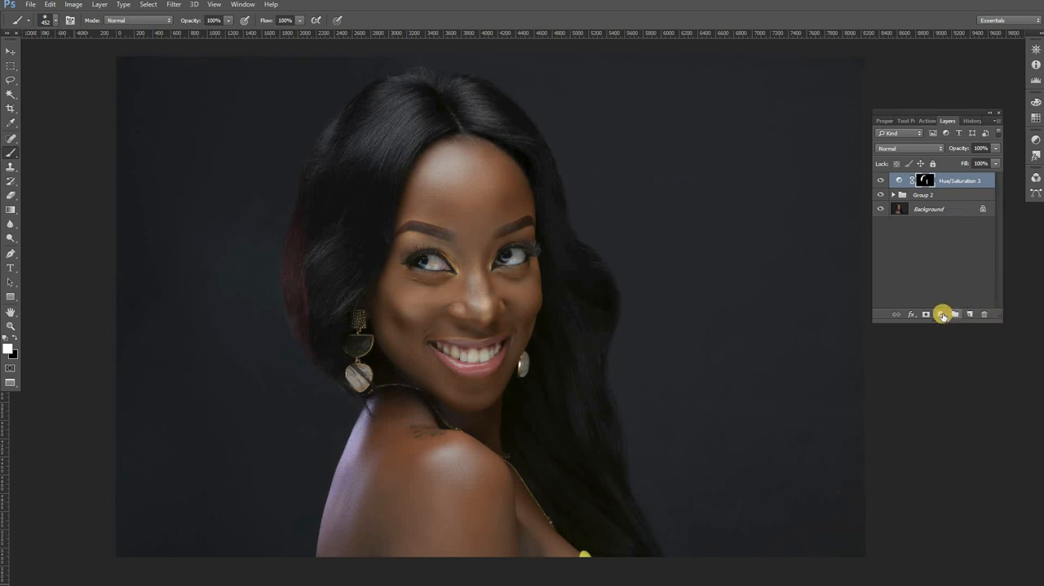
Step: Add a second Hue/Saturation adjustment and raise the saturation of the Cyans, sampled from the hair near the parting, to +37
left_click(941, 314)
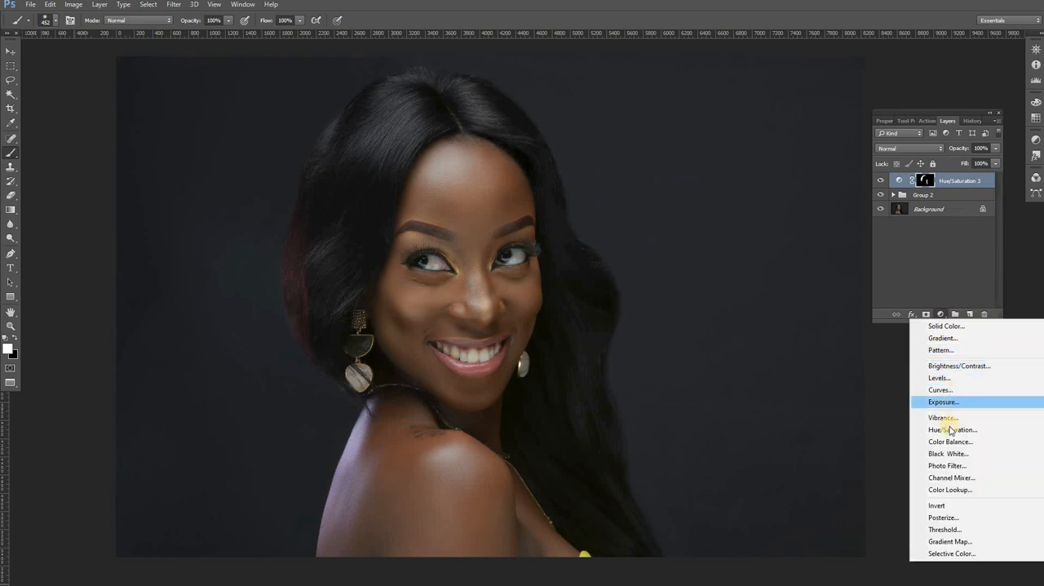
left_click(949, 429)
left_click(884, 166)
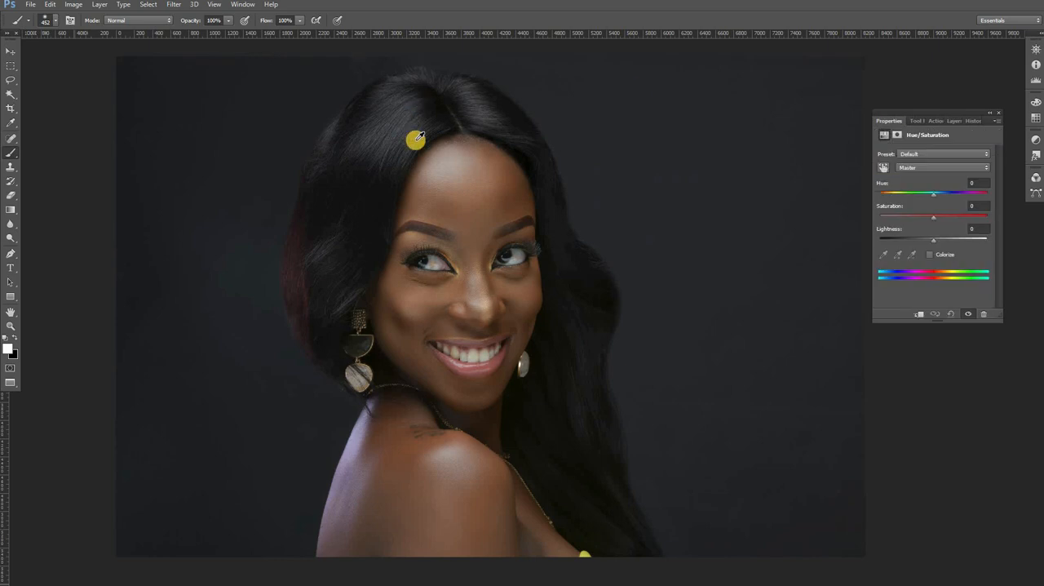
left_click(428, 115)
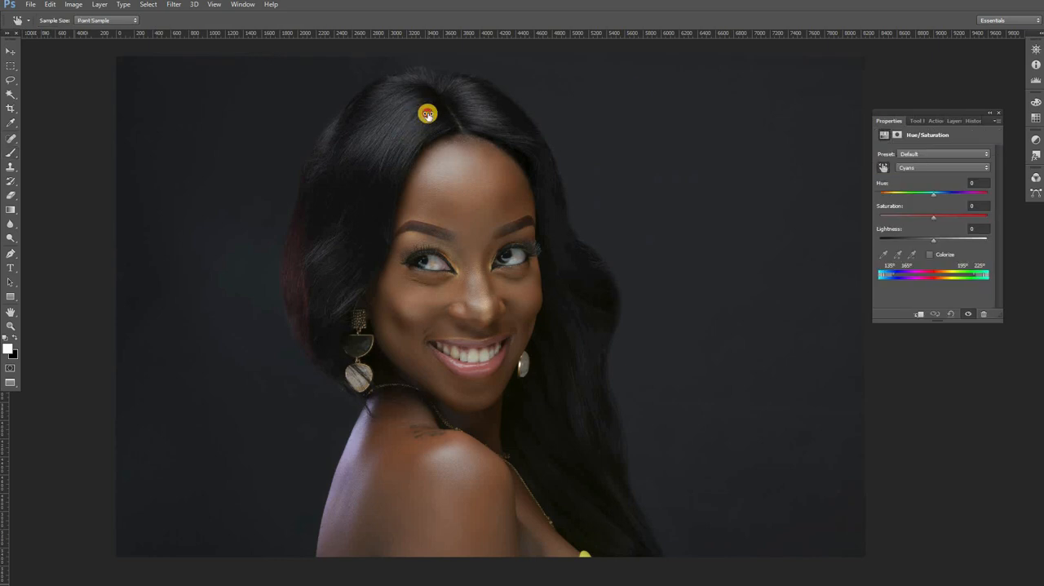
mouse_move(428, 114)
left_mouse_down()
mouse_move(464, 114)
mouse_move(448, 114)
left_mouse_up()
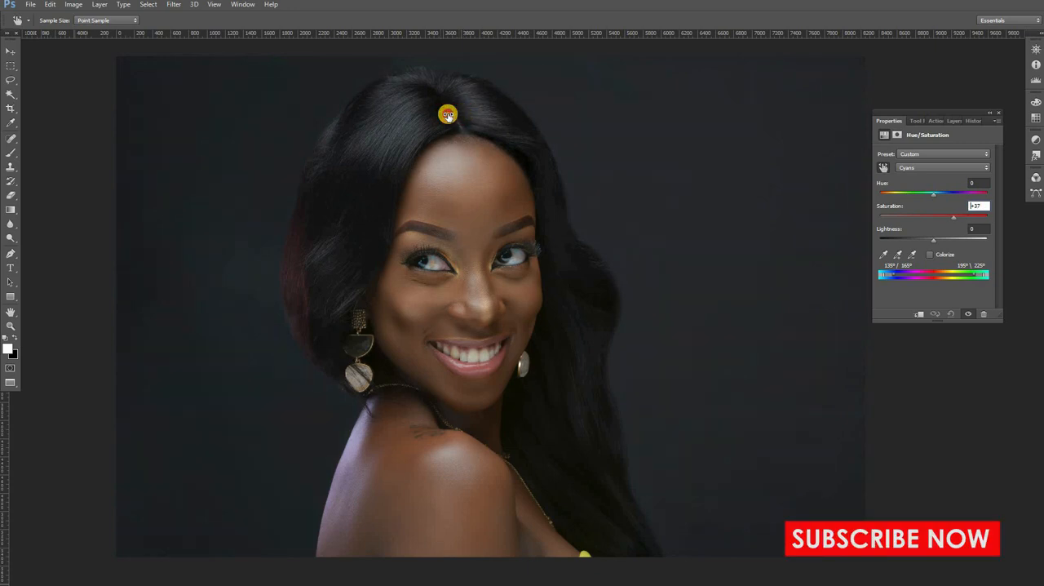
Step: Invert the new adjustment's mask to black and paint white over the hair from the crown down to the lower lengths
left_click(952, 123)
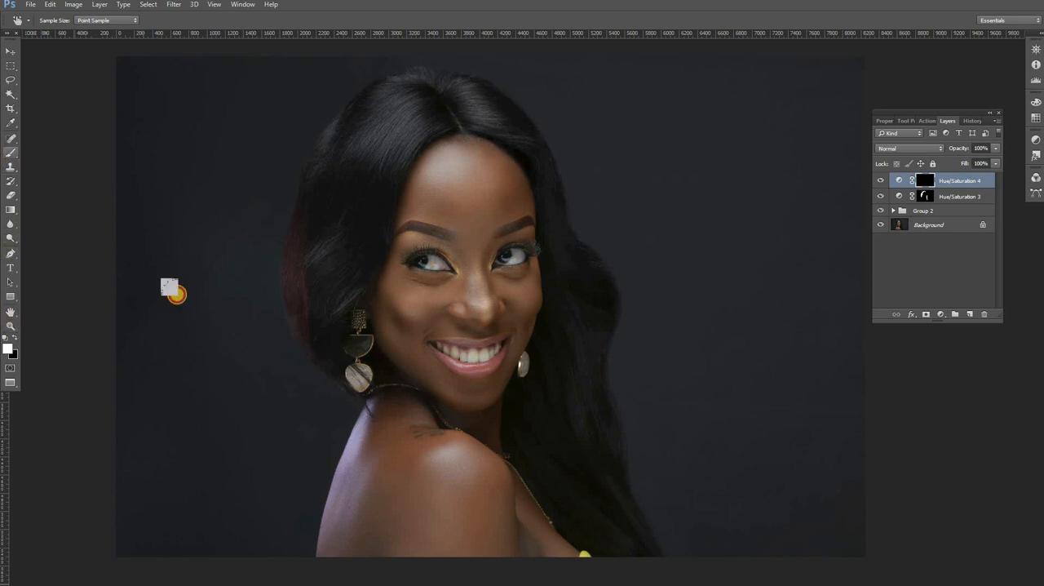
key("b")
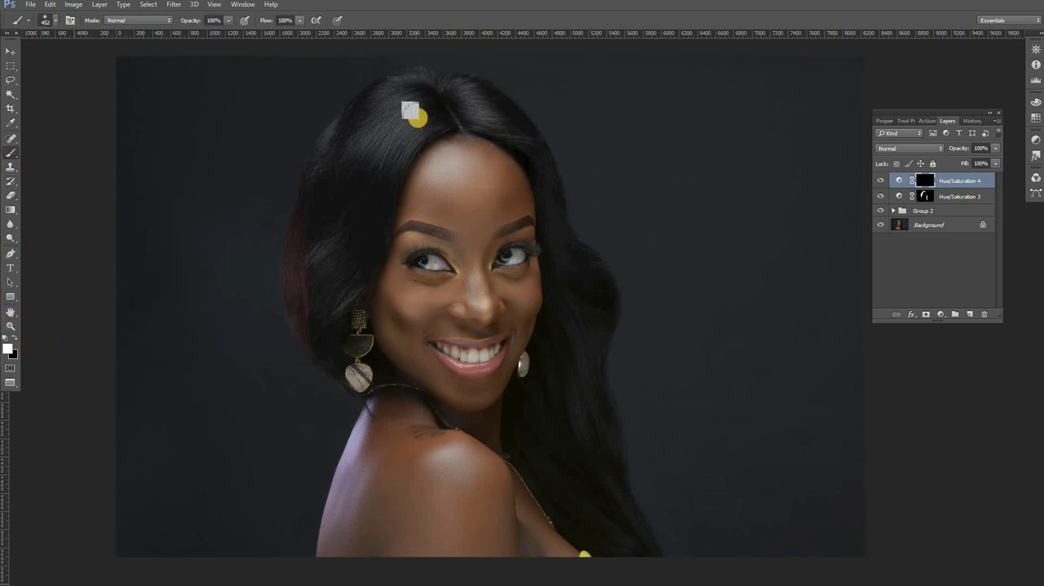
mouse_move(421, 114)
left_mouse_down()
mouse_move(379, 158)
mouse_move(357, 158)
mouse_move(408, 89)
mouse_move(350, 172)
mouse_move(337, 268)
mouse_move(384, 113)
mouse_move(456, 95)
mouse_move(497, 112)
mouse_move(555, 234)
mouse_move(550, 368)
mouse_move(566, 386)
mouse_move(578, 380)
mouse_move(612, 508)
mouse_move(578, 373)
mouse_move(364, 172)
mouse_move(331, 204)
mouse_move(374, 109)
mouse_move(346, 134)
mouse_move(409, 83)
mouse_move(570, 289)
mouse_move(579, 478)
mouse_move(345, 270)
mouse_move(325, 293)
mouse_move(359, 303)
left_mouse_up()
mouse_move(560, 447)
left_mouse_down()
mouse_move(582, 477)
mouse_move(643, 505)
left_mouse_up()
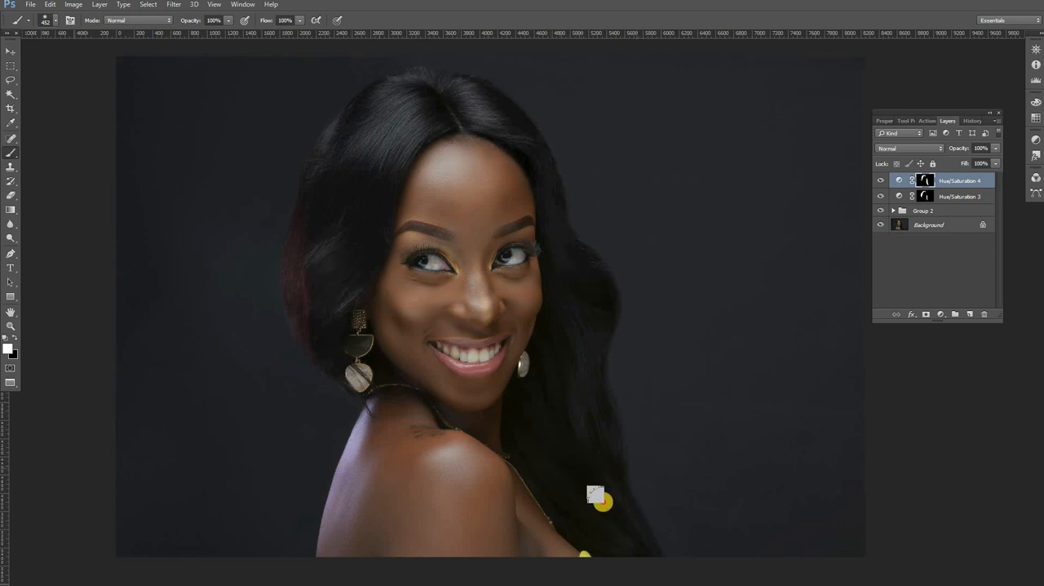